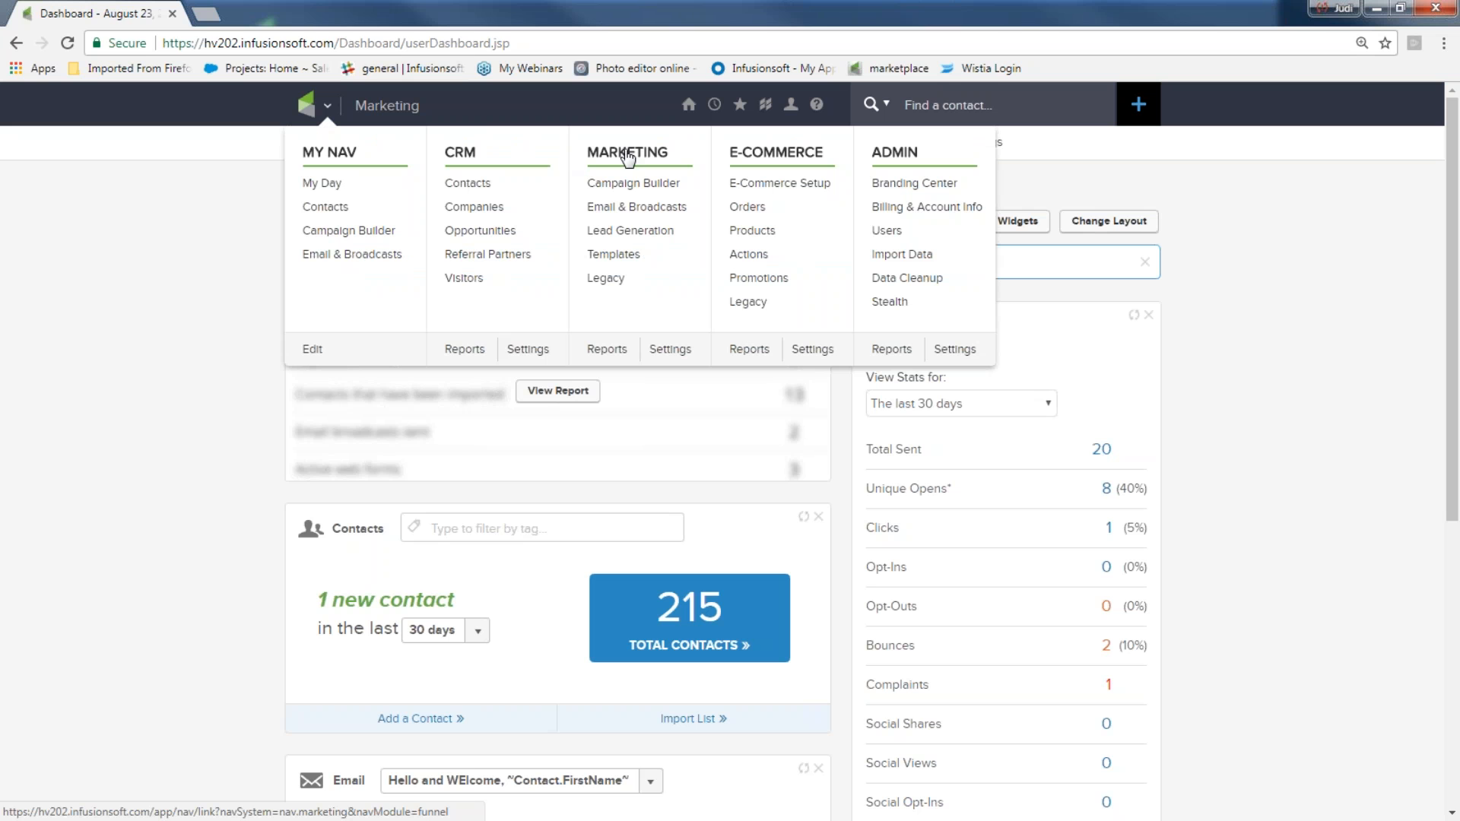
Open Email & Broadcasts from the Marketing menu and start a new email broadcast
left_click(625, 209)
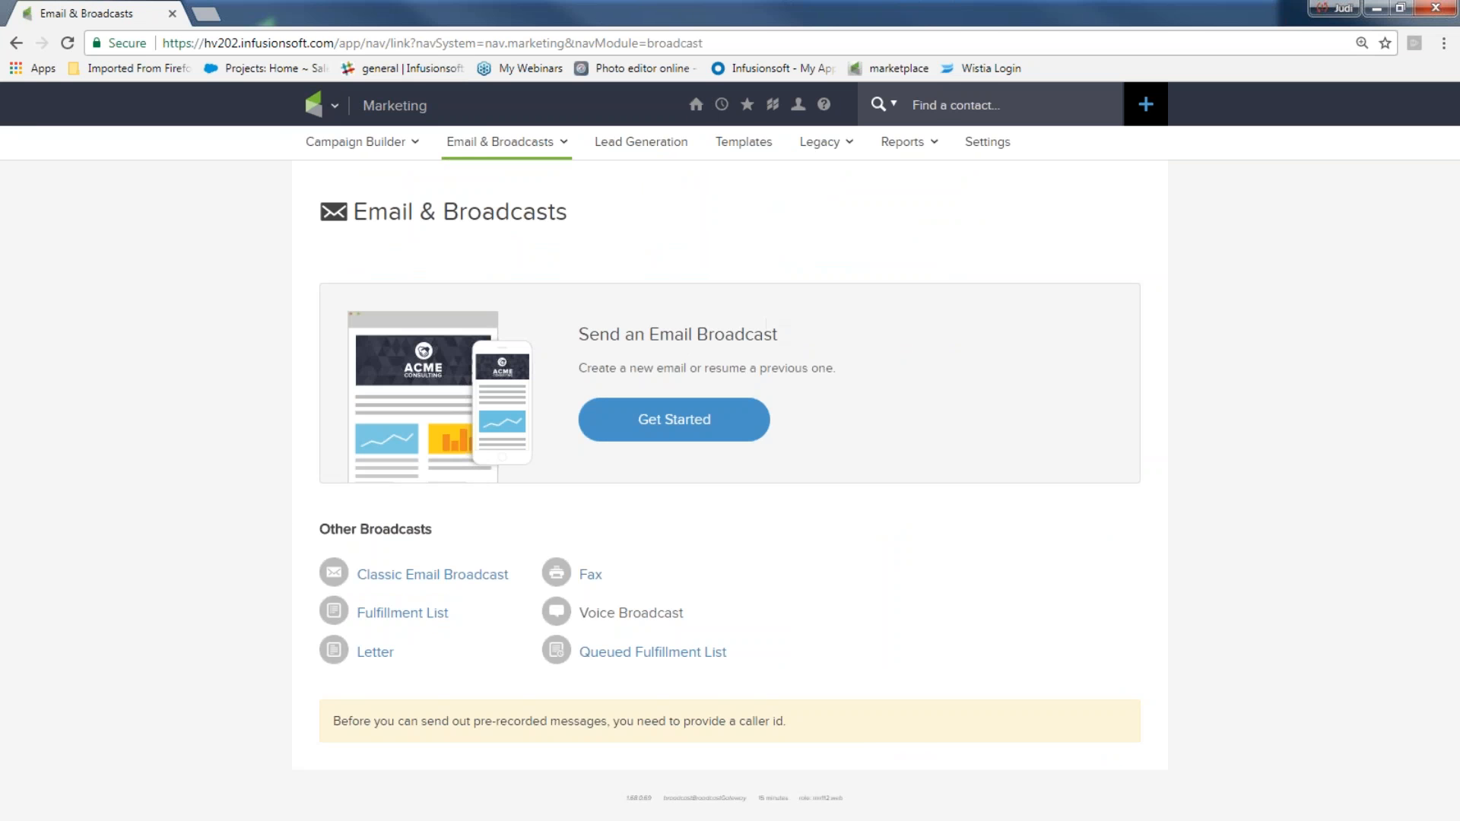
left_click(689, 424)
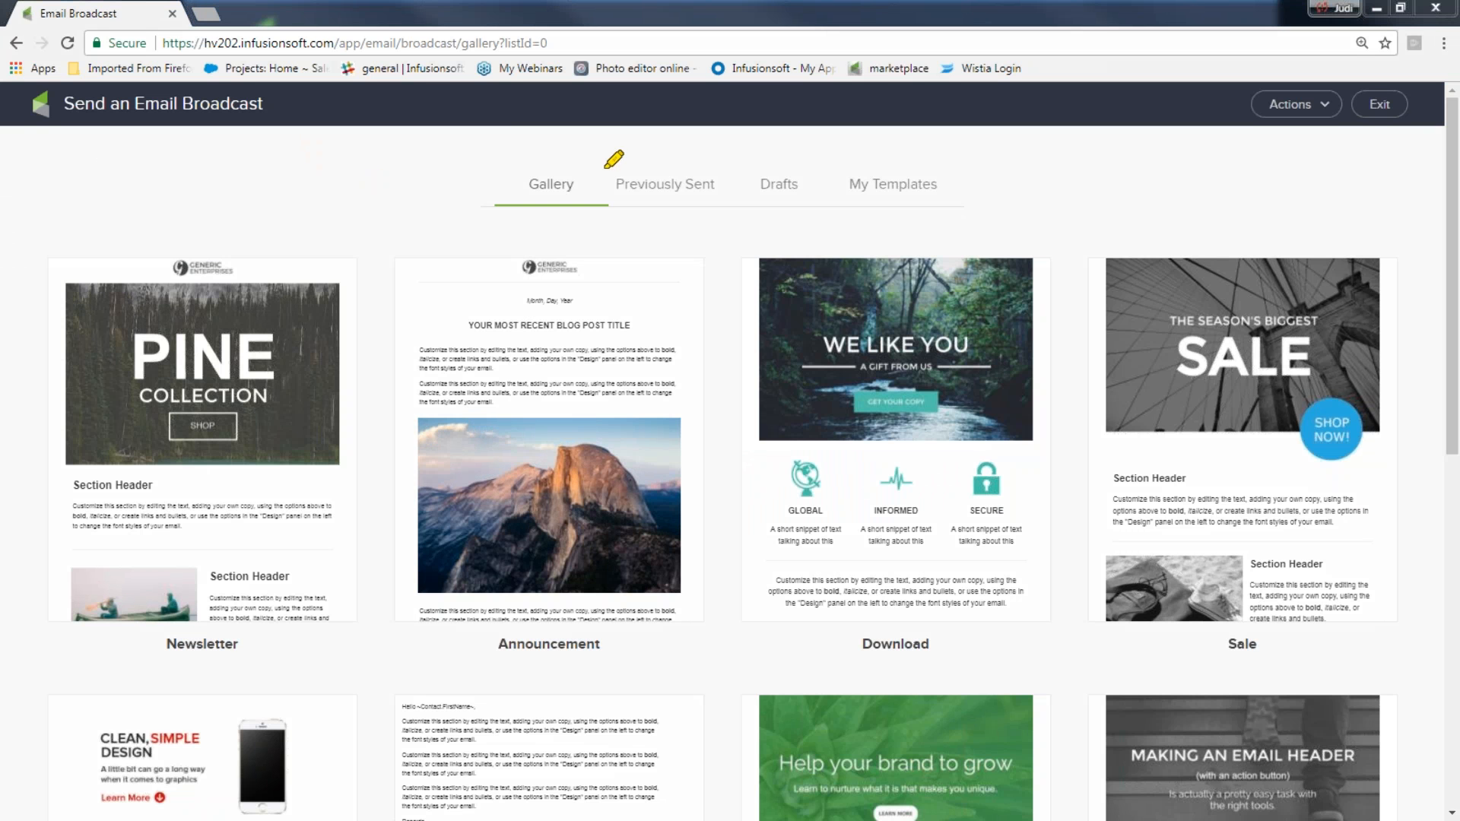
mouse_move(597, 160)
left_mouse_down()
mouse_move(487, 174)
mouse_move(589, 196)
mouse_move(591, 173)
left_mouse_up()
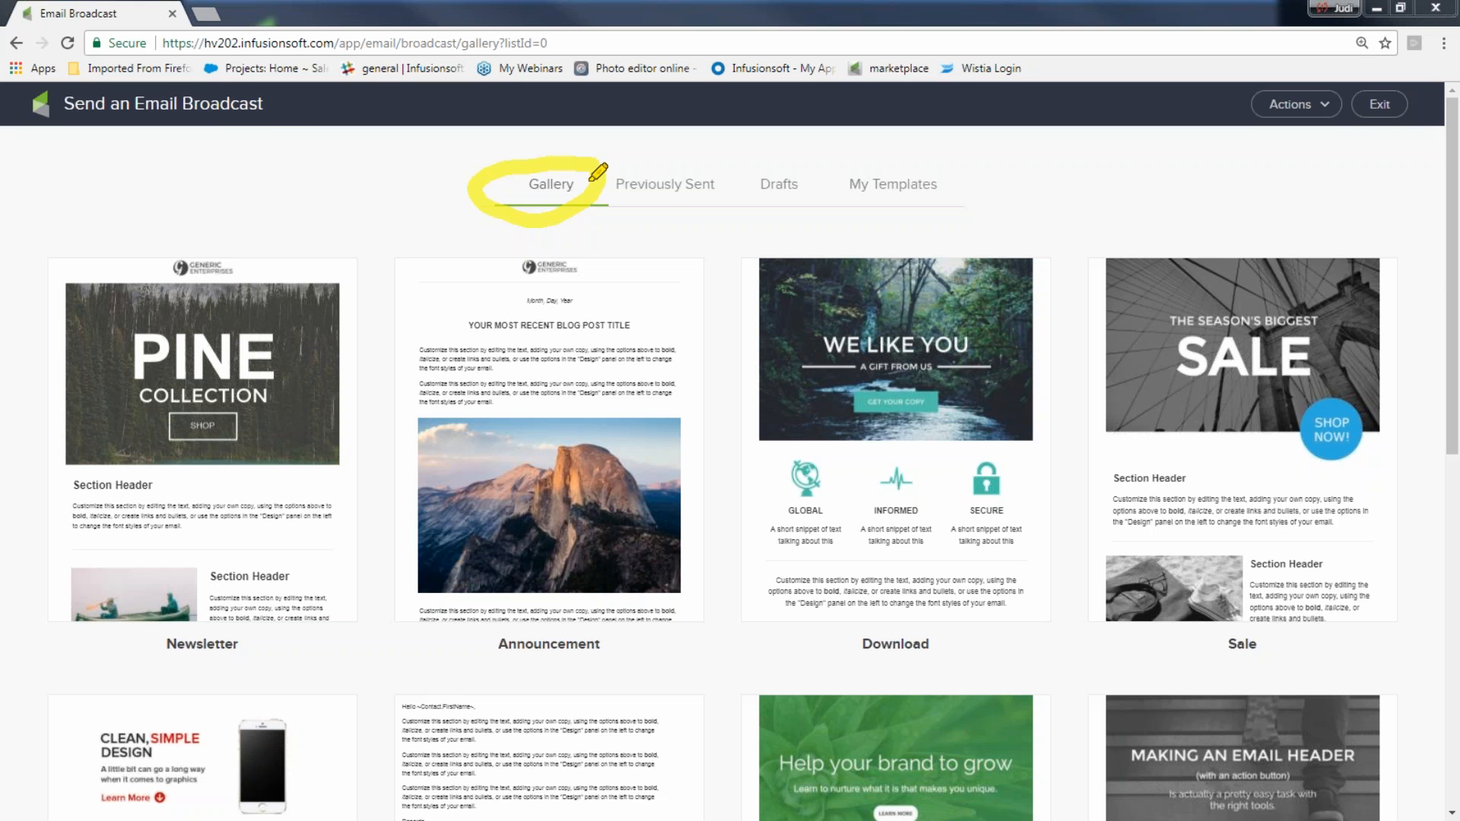
left_click_drag(1302, 89, 1326, 111)
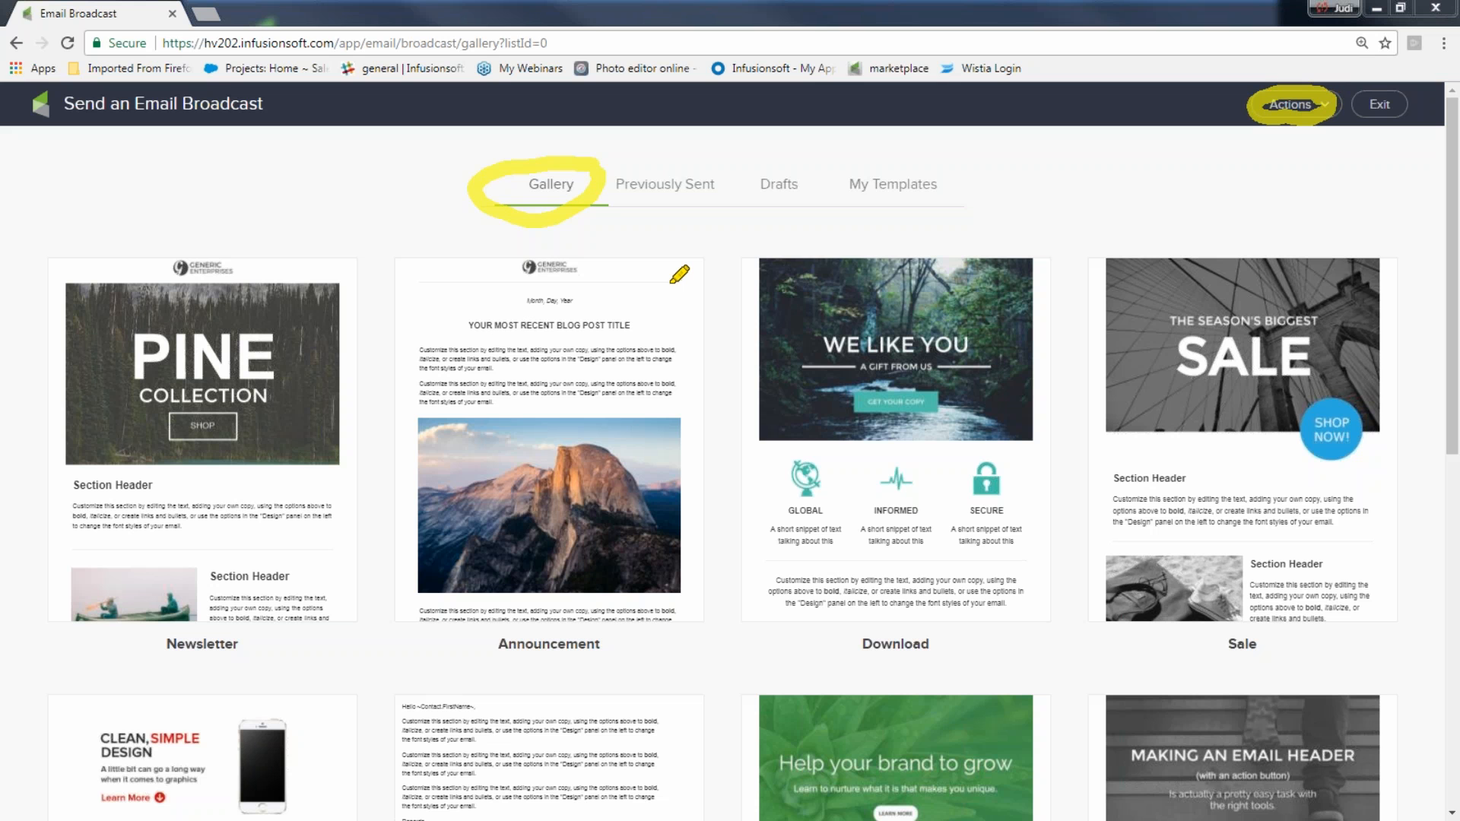
mouse_move(708, 166)
left_mouse_down()
mouse_move(635, 152)
mouse_move(608, 212)
mouse_move(730, 192)
mouse_move(696, 167)
left_mouse_up()
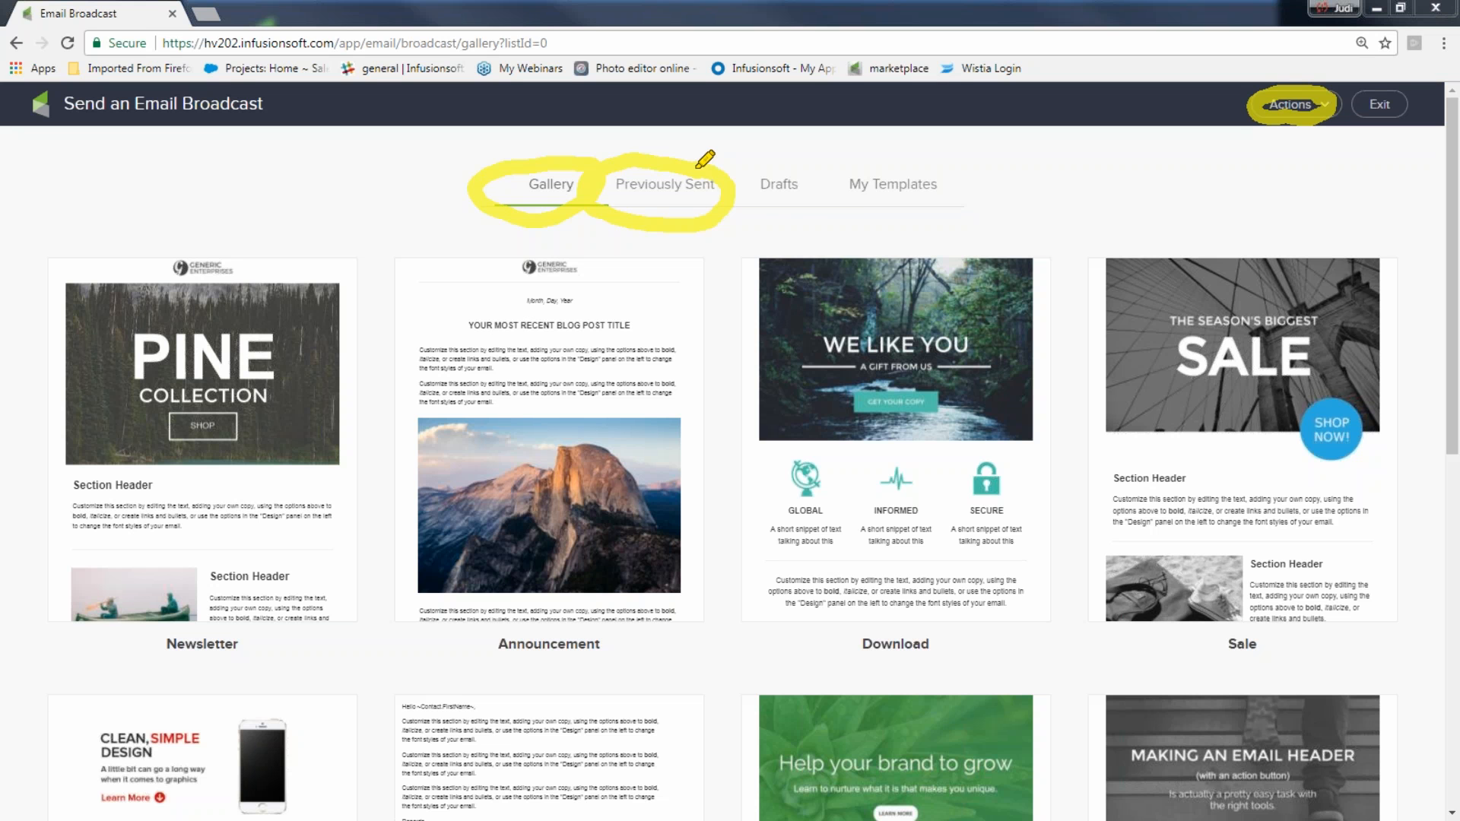
mouse_move(816, 161)
left_mouse_down()
mouse_move(765, 156)
mouse_move(808, 207)
mouse_move(804, 171)
left_mouse_up()
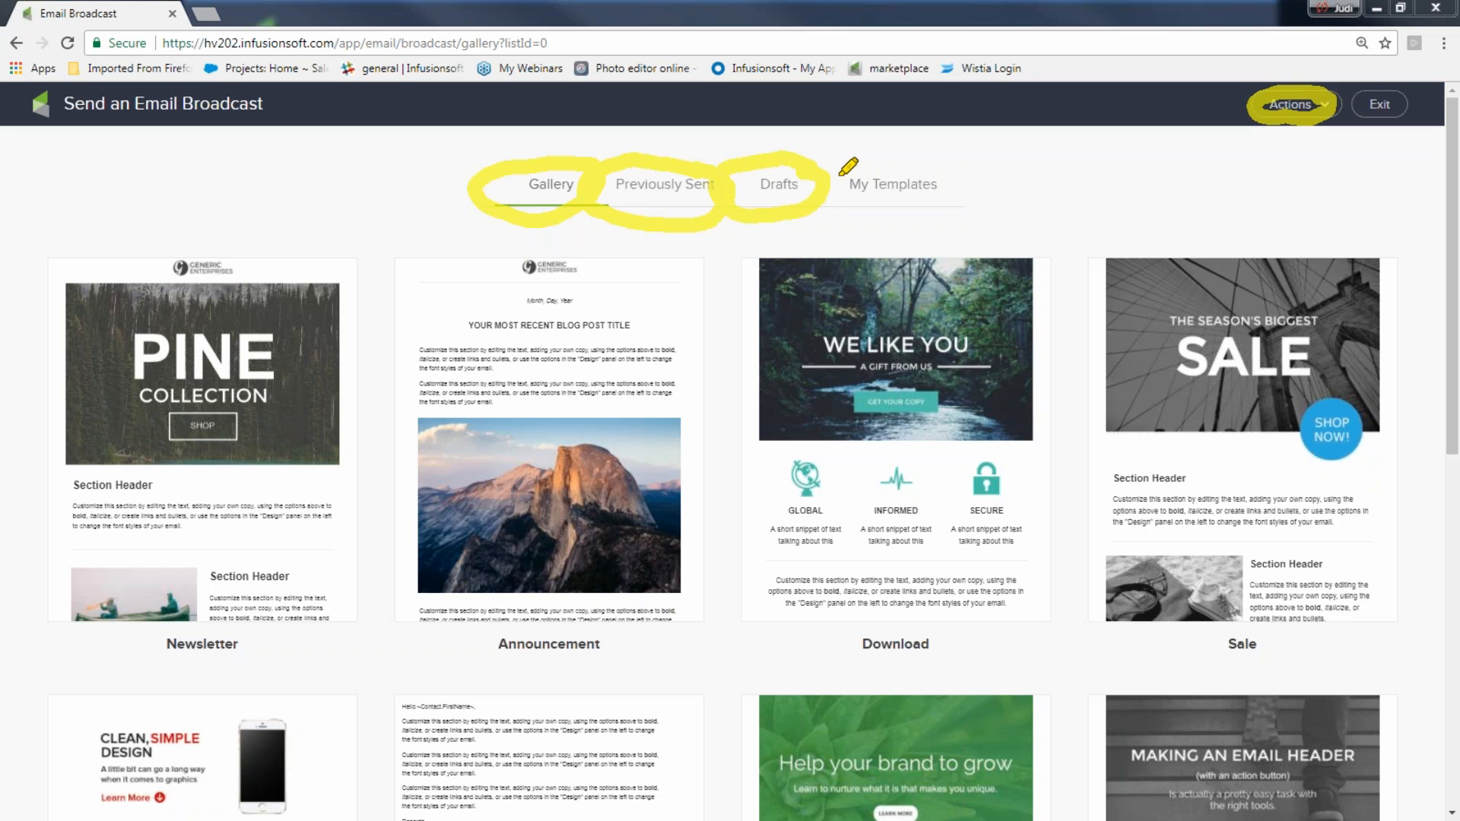
mouse_move(943, 161)
left_mouse_down()
mouse_move(820, 162)
mouse_move(839, 216)
mouse_move(931, 218)
mouse_move(929, 173)
left_mouse_up()
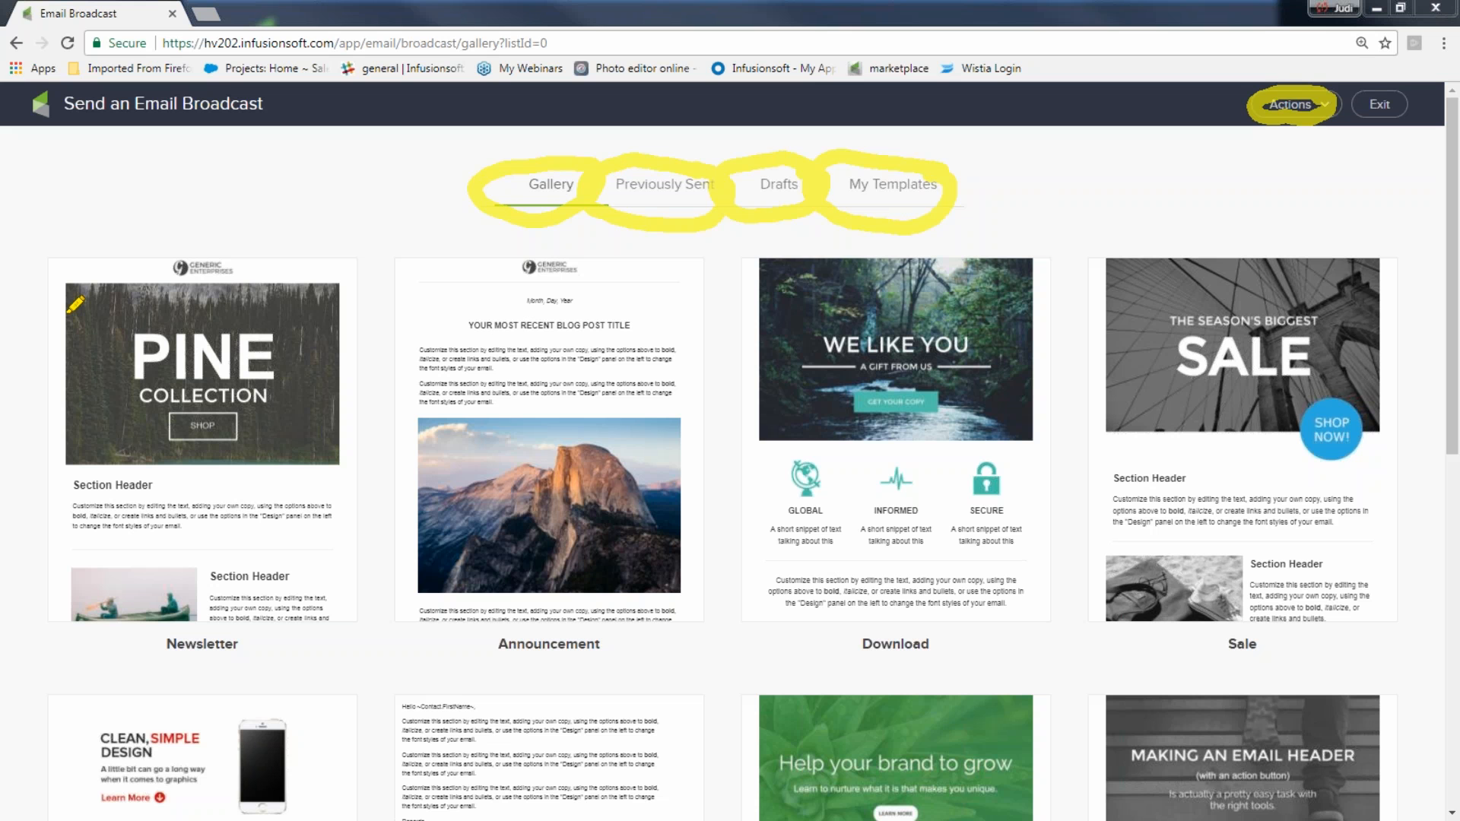
key("Escape")
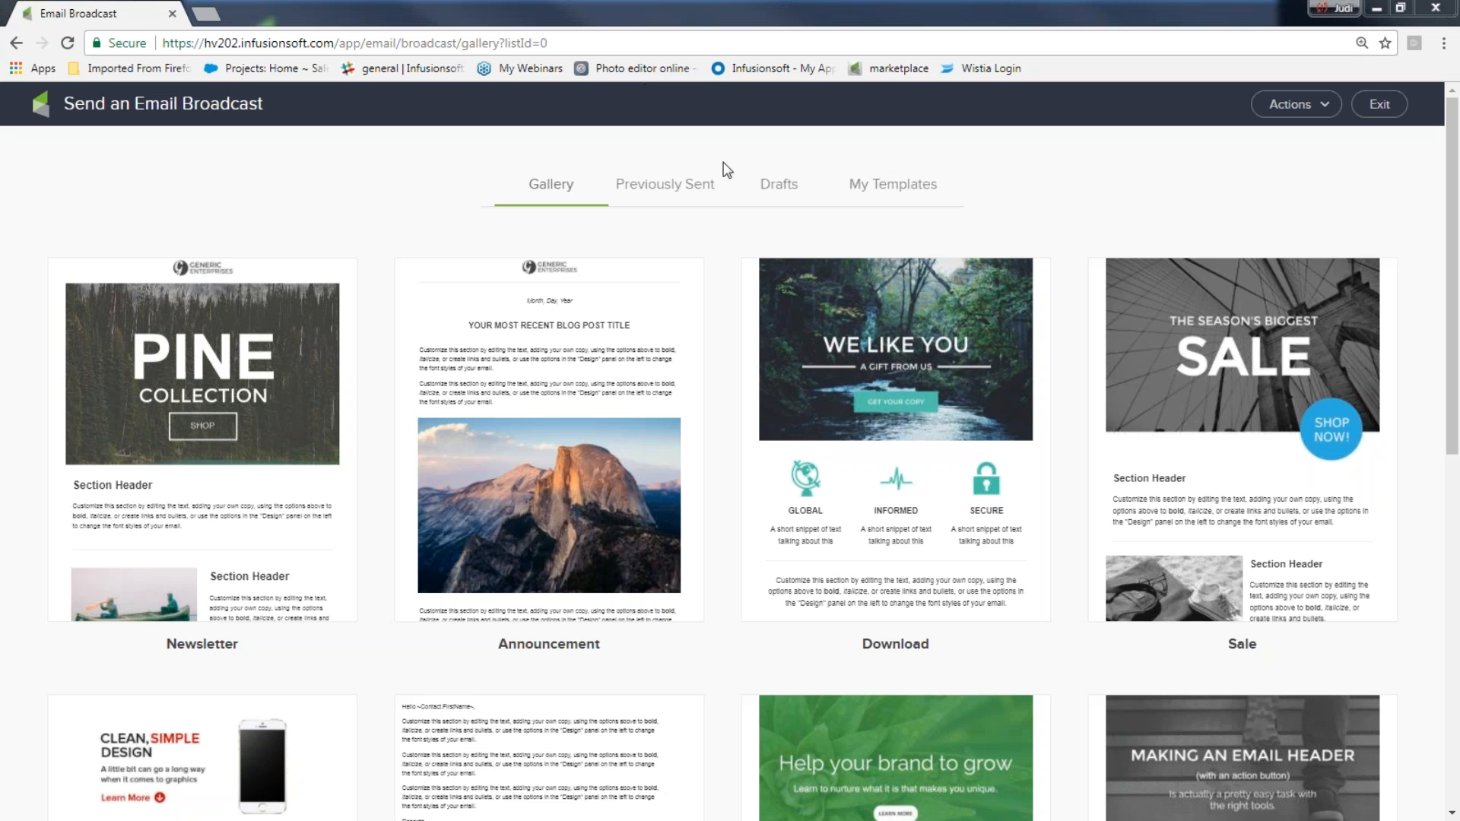
Scroll the template gallery and preview the Simple Call To Action template
left_click_drag(1452, 352, 1433, 684)
mouse_move(614, 584)
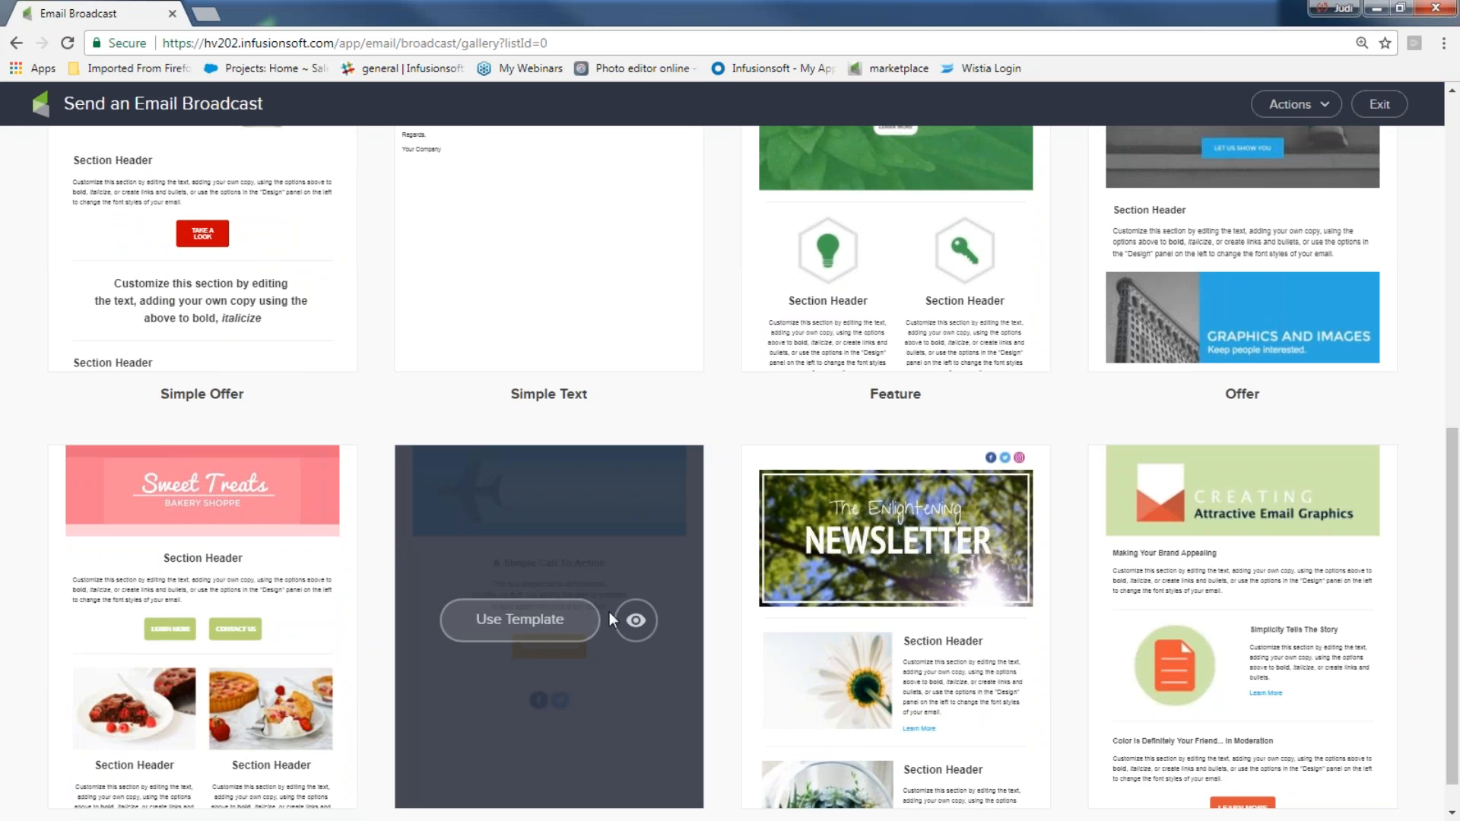
left_click(635, 623)
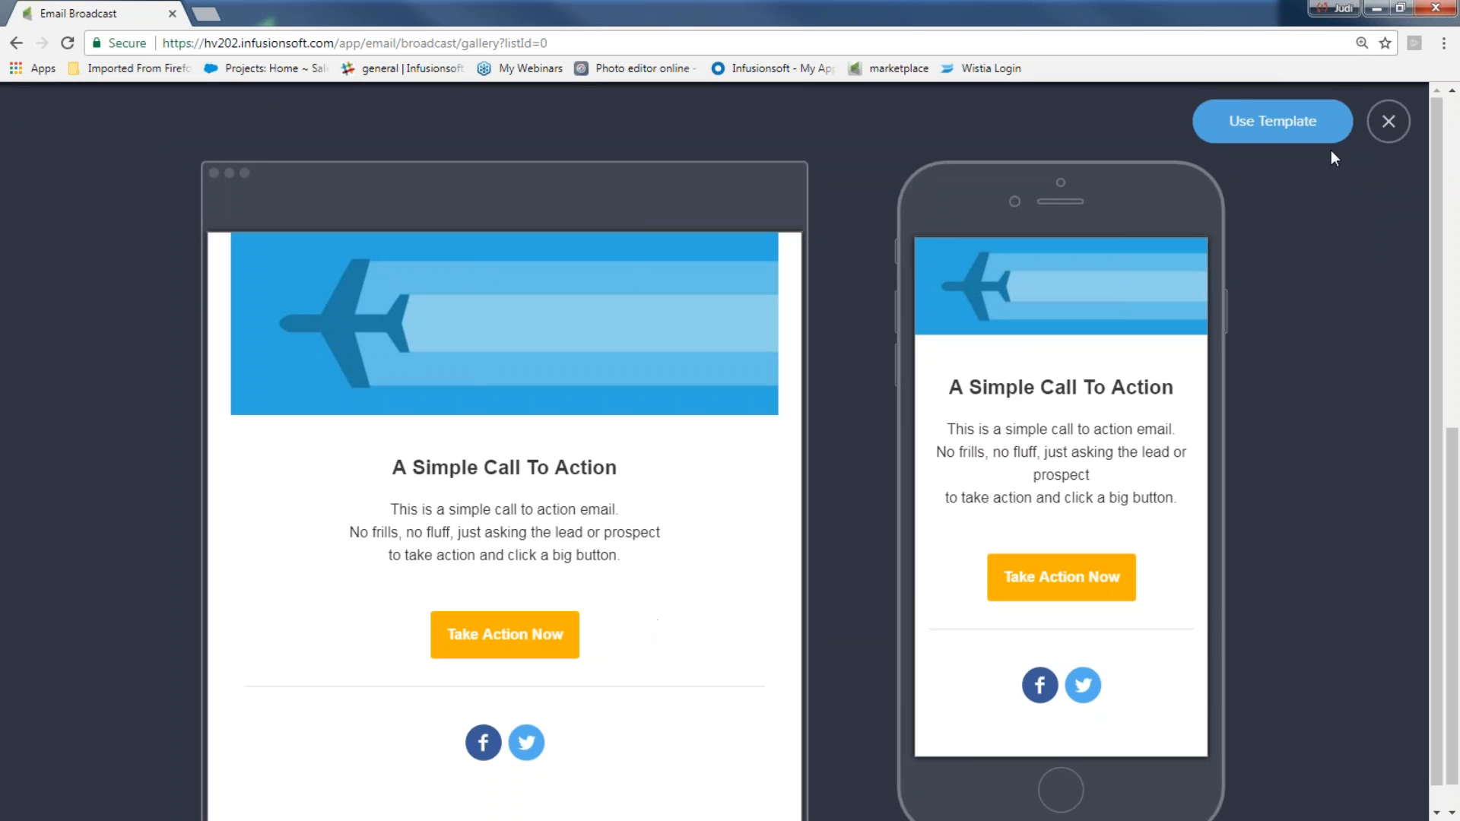
left_click(1389, 122)
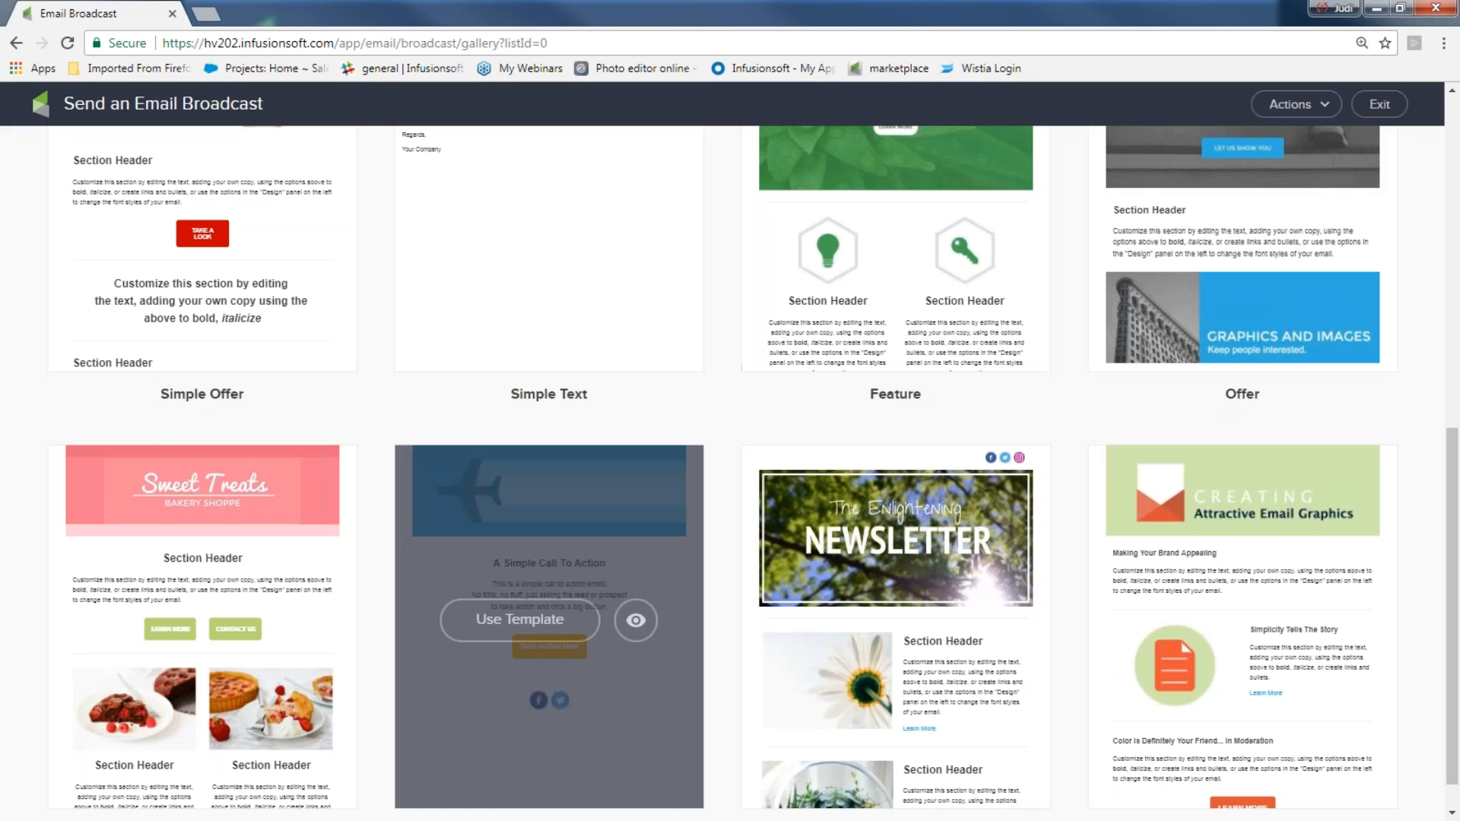
Use the Simple Call To Action template for the broadcast and toggle the details section
left_click(533, 622)
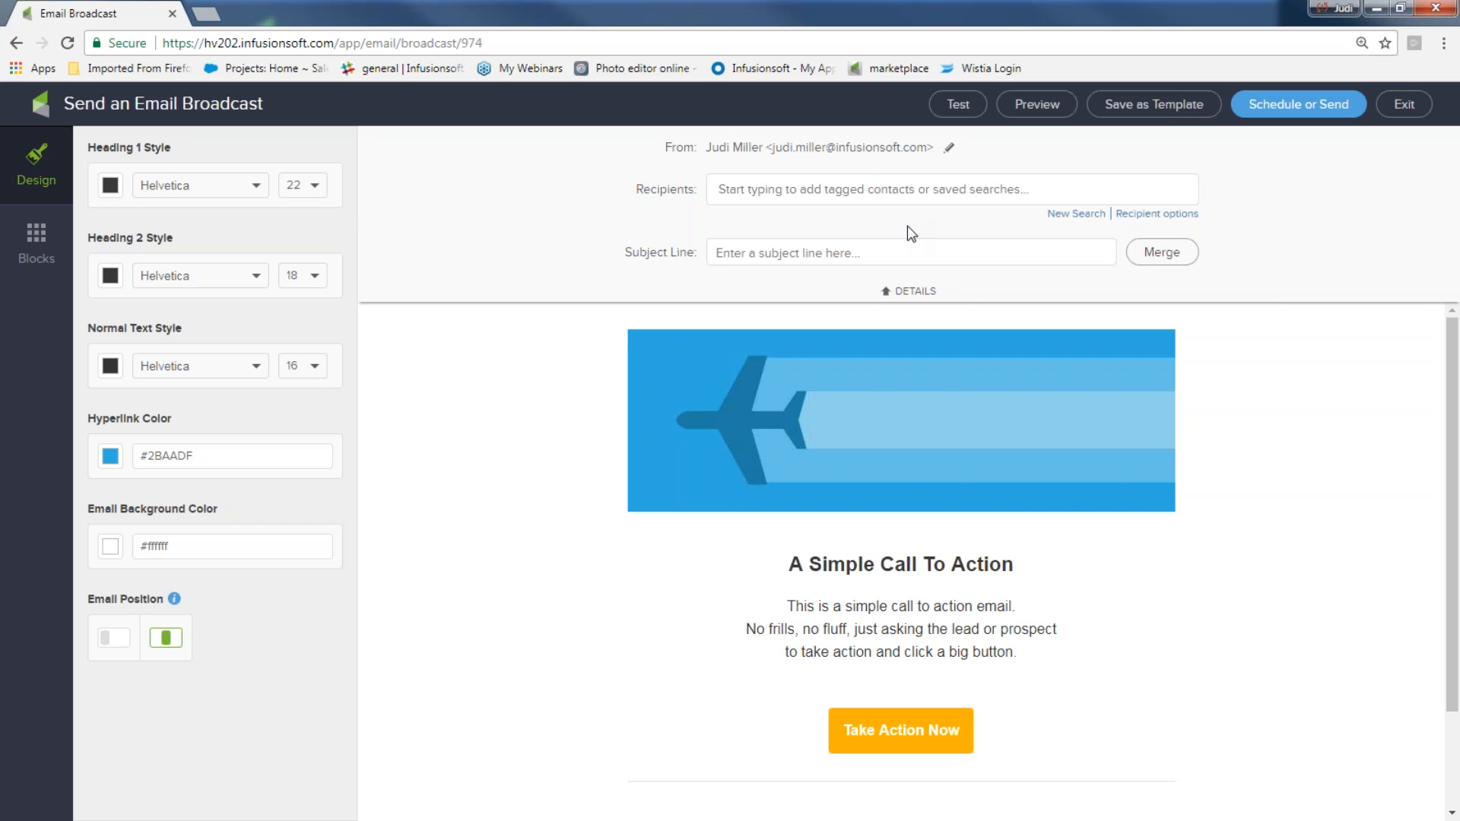
left_click(888, 293)
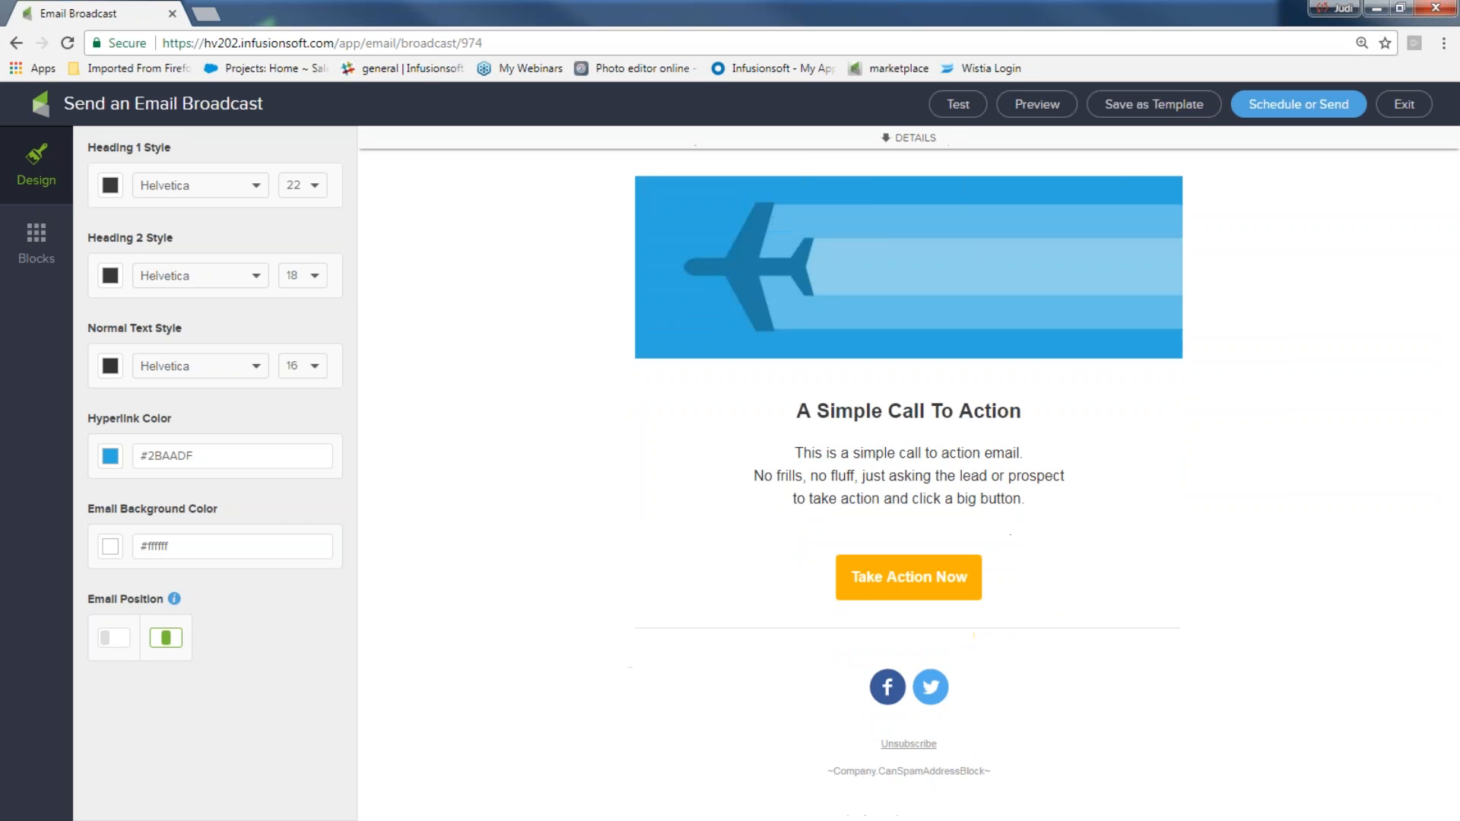
left_click(885, 141)
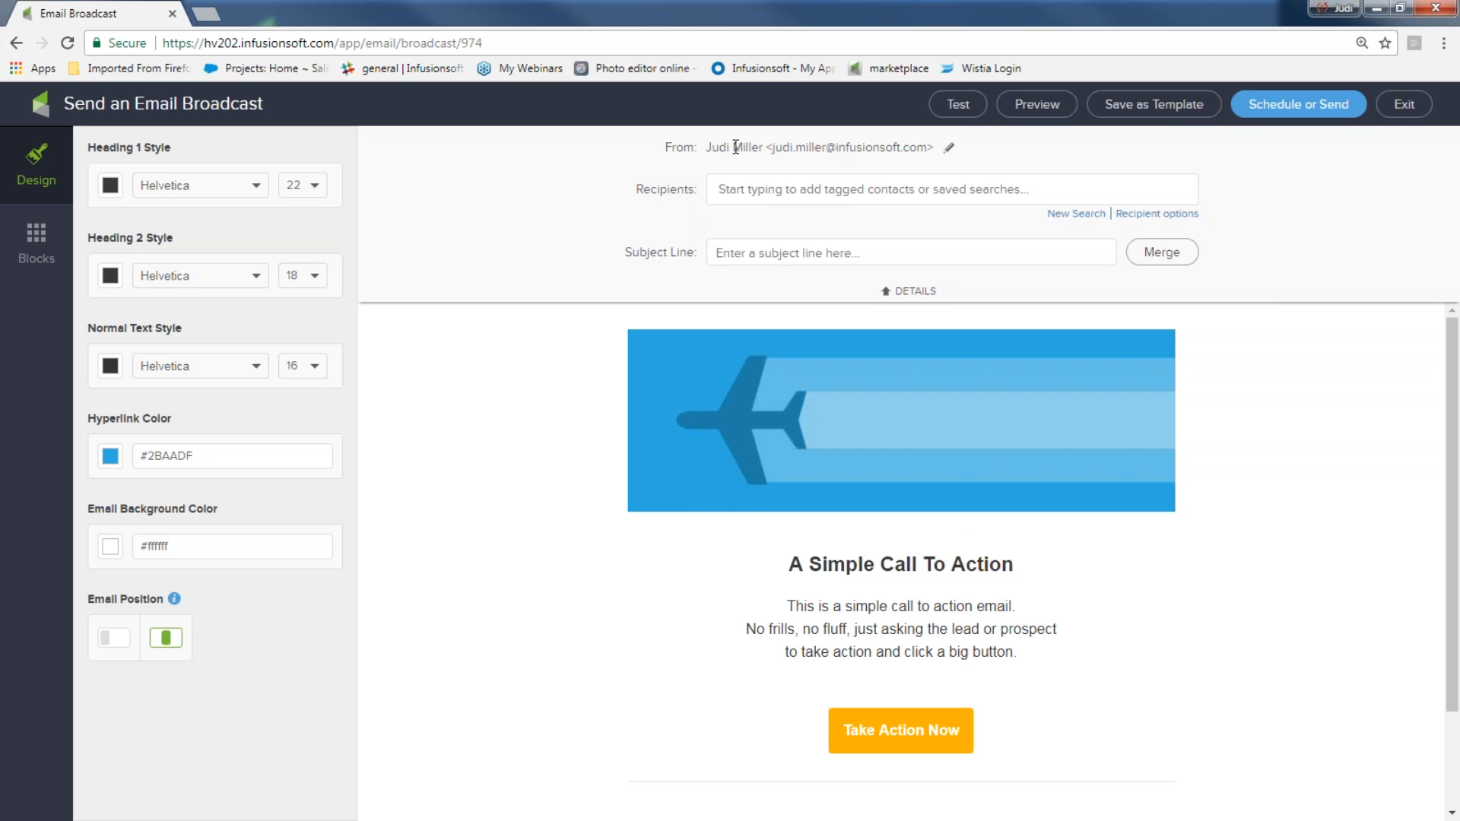
Change the sender to Other and set the sender name to Infusionsoft Chandler
left_click(949, 150)
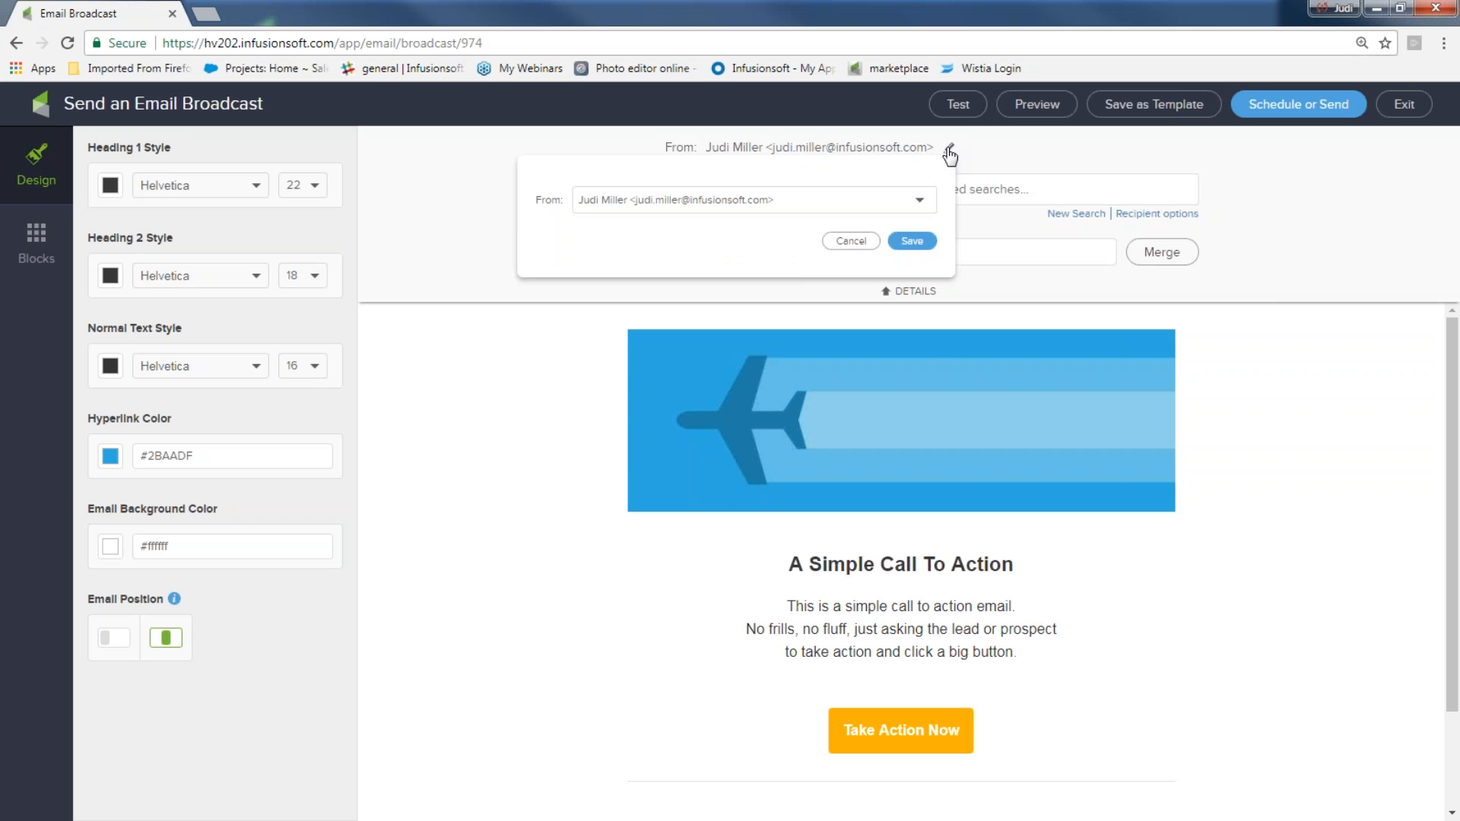
left_click(921, 206)
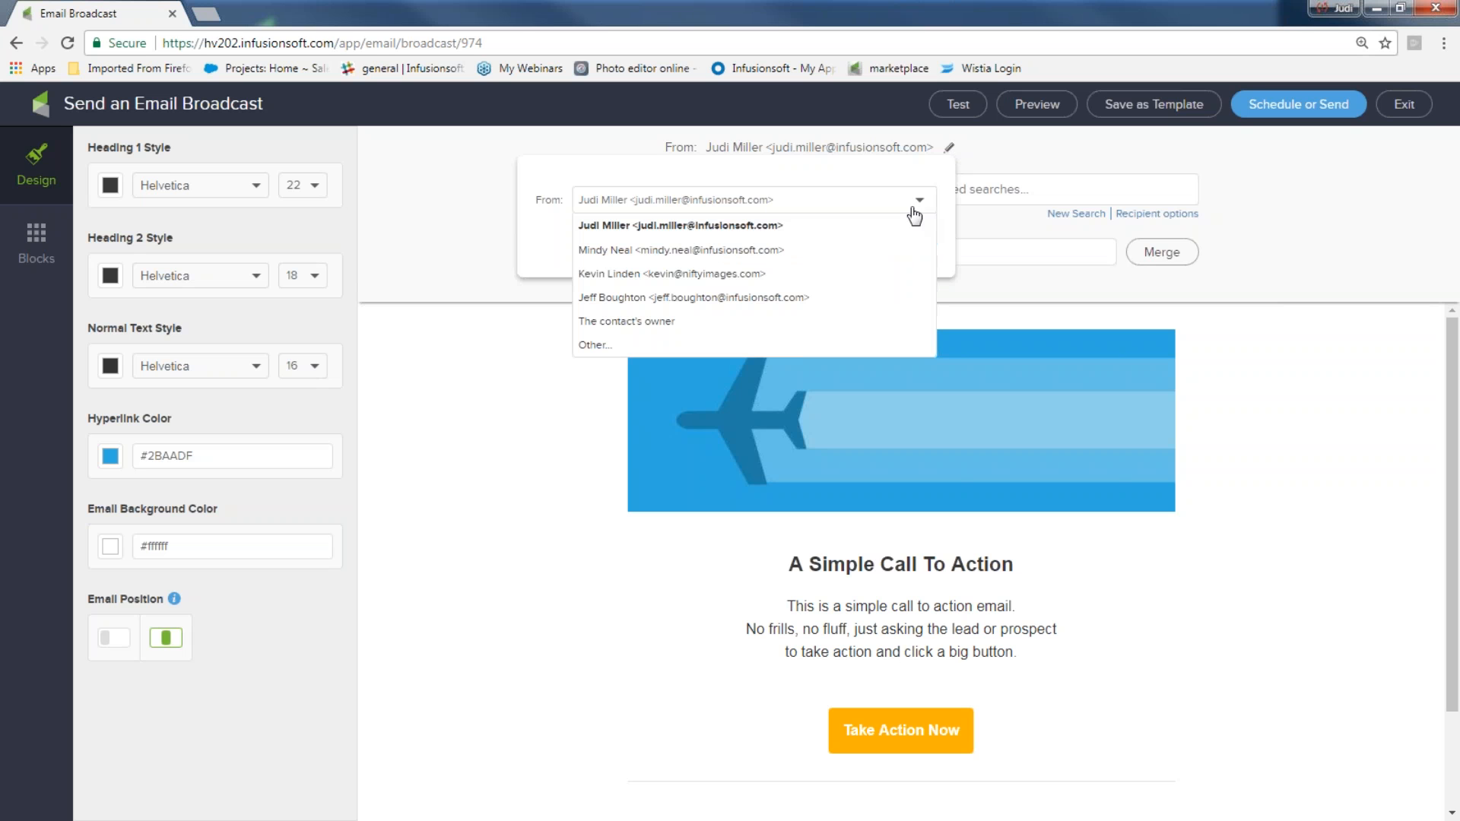
left_click(810, 344)
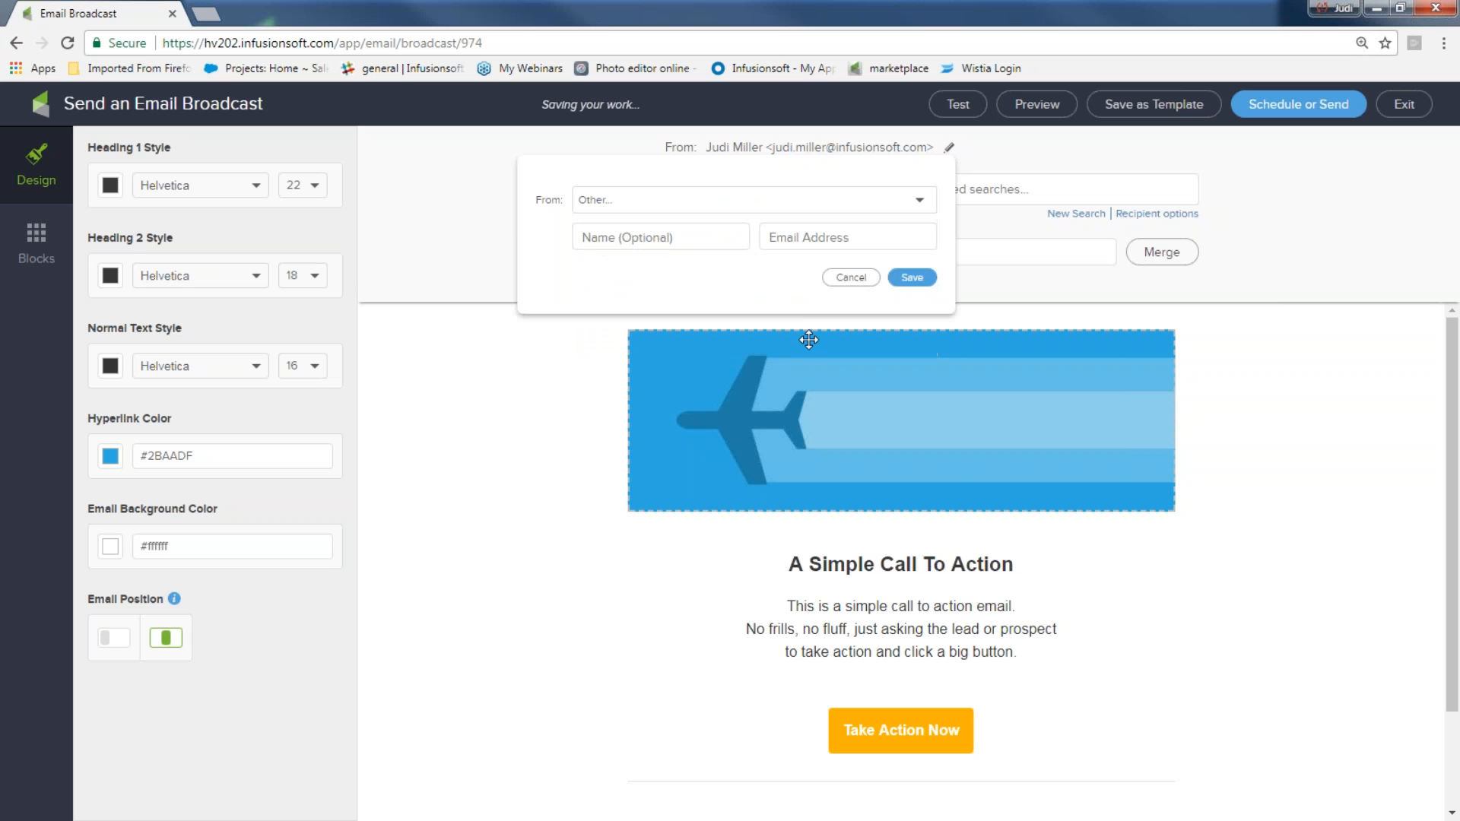
left_click(620, 241)
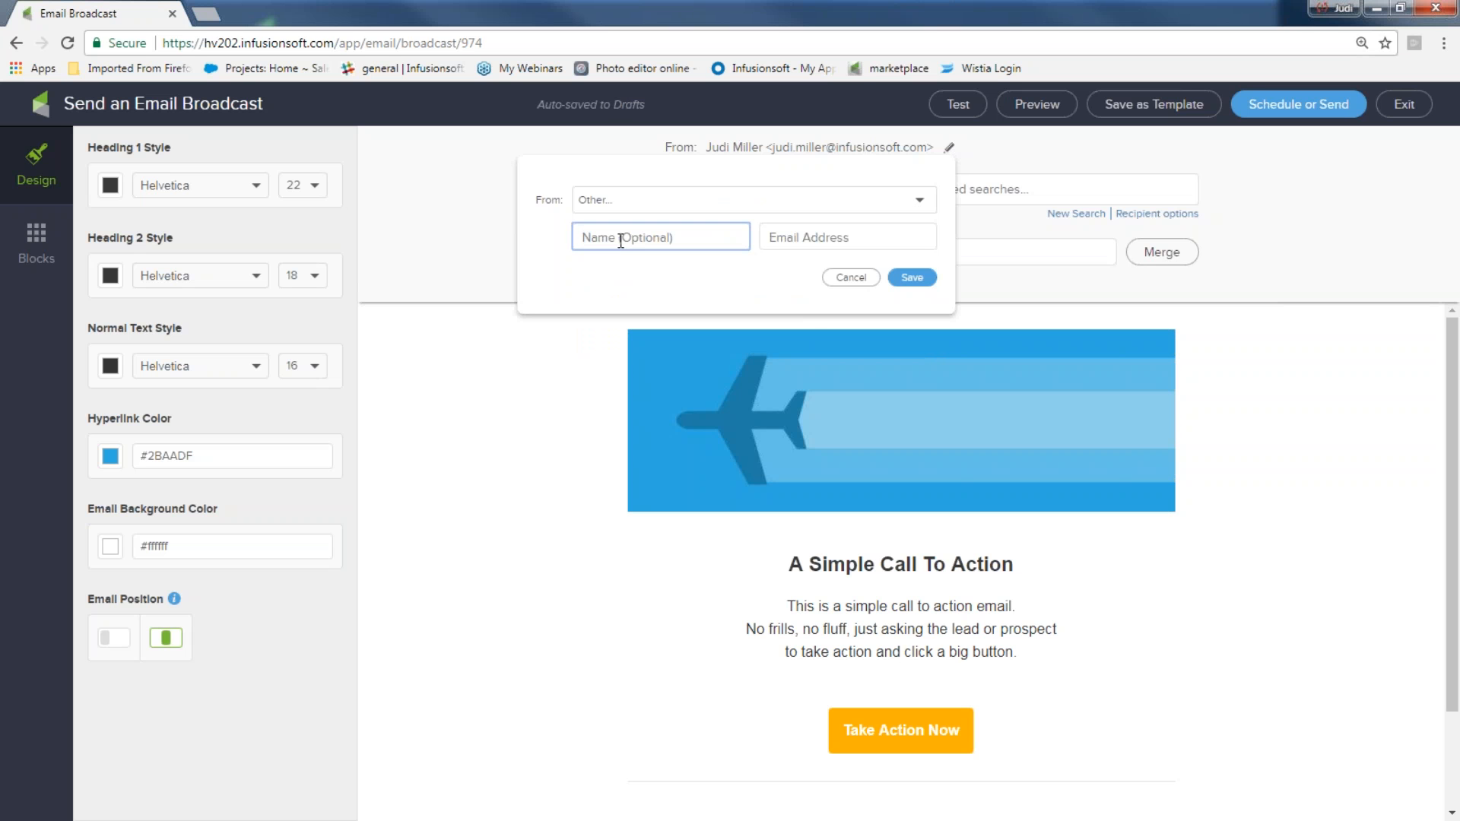
type("Infusionsoft Chandler")
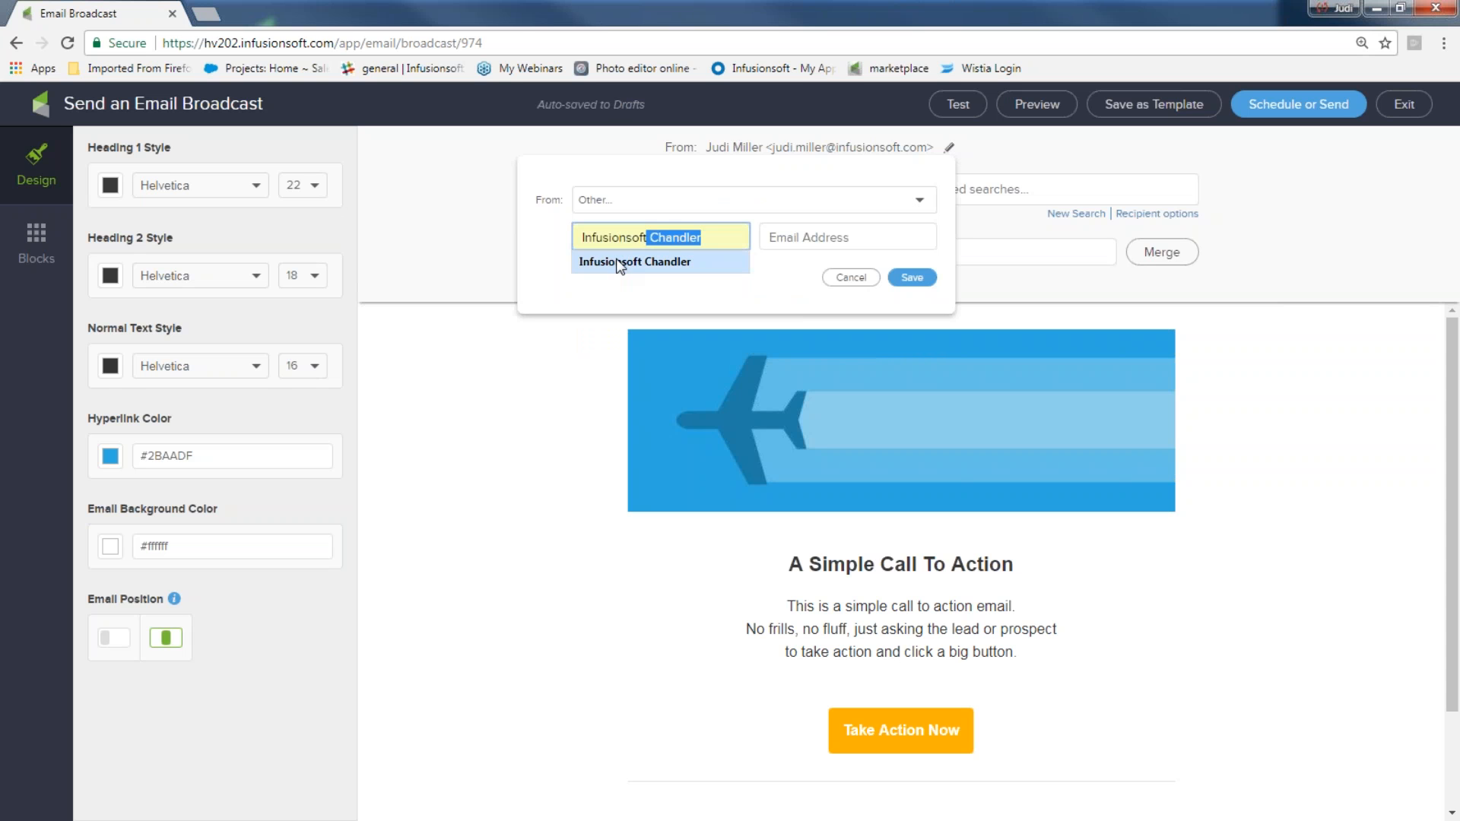
left_click(620, 262)
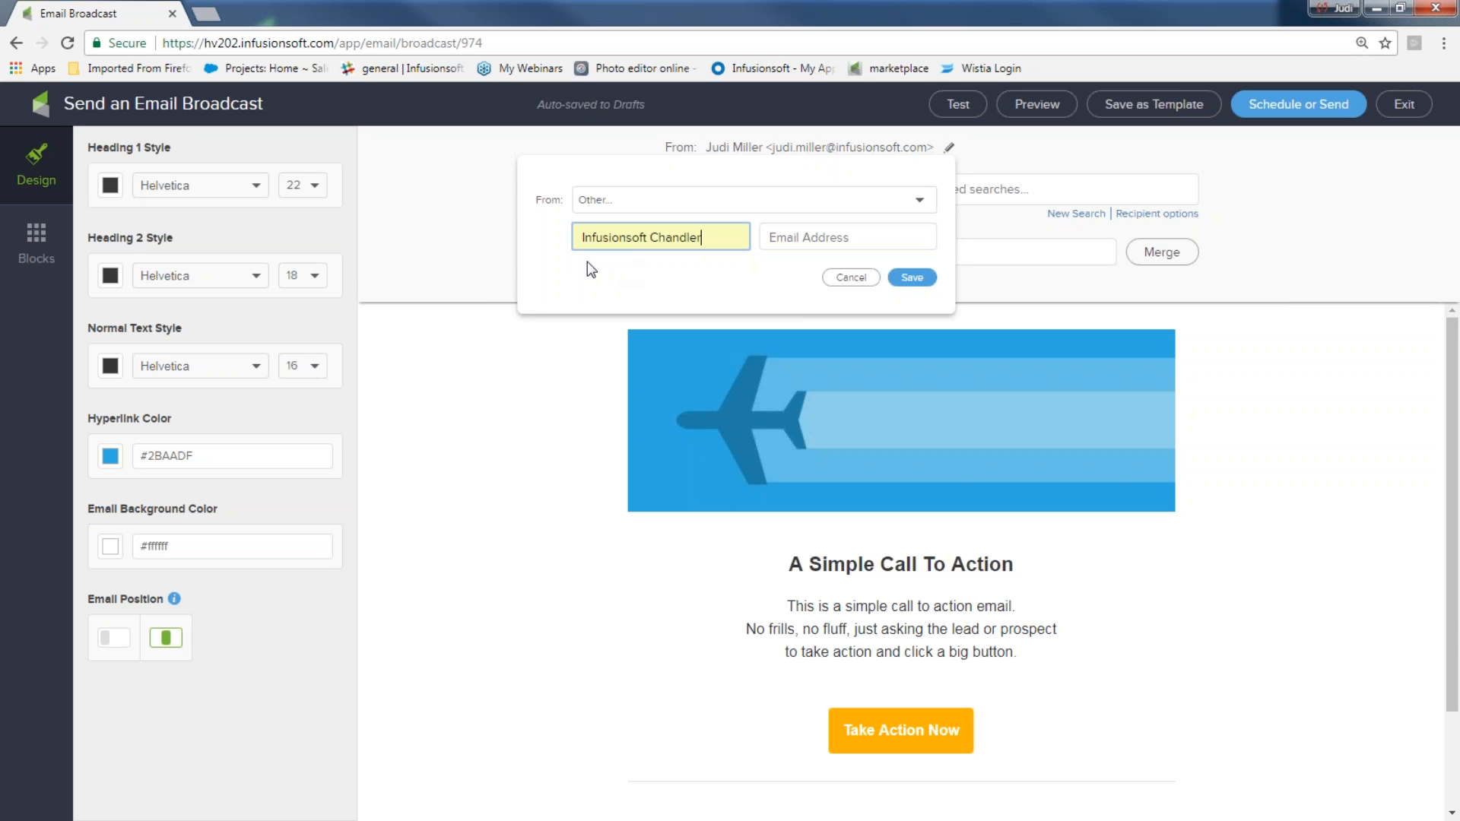
Fill in the sender's e-mail address and save the From settings
left_click(819, 237)
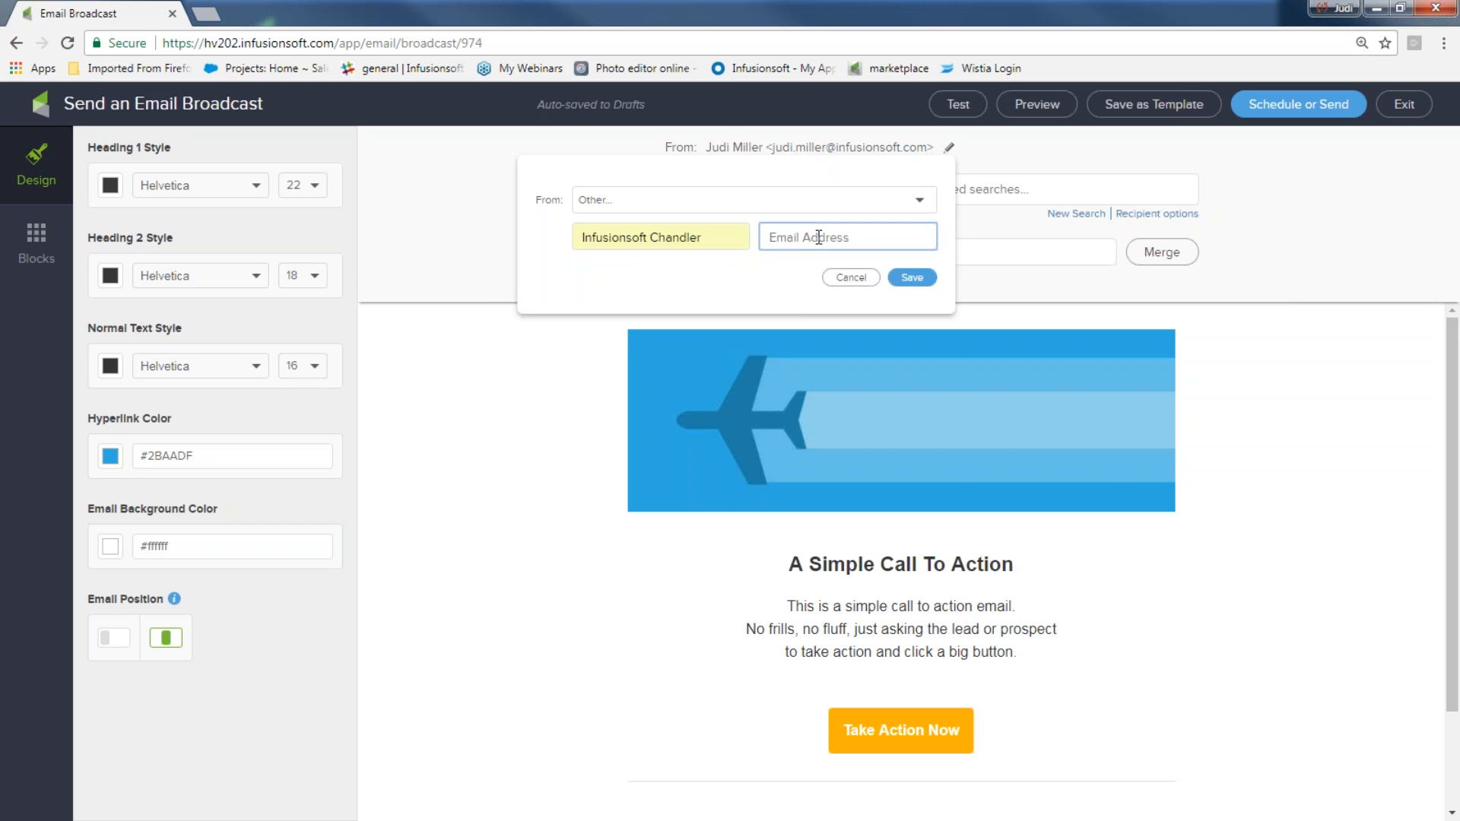
type("hye")
key("BackSpace")
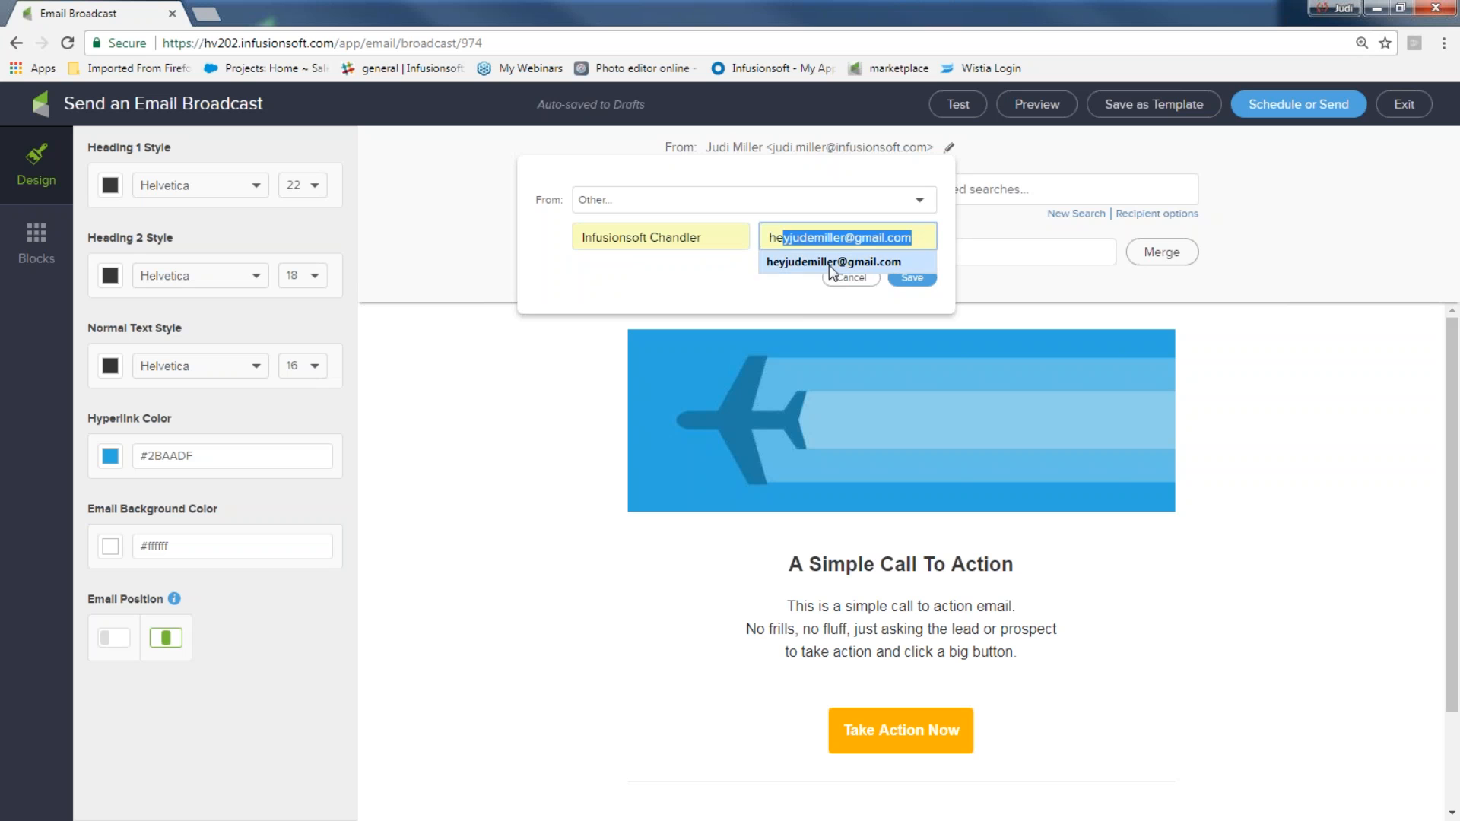
left_click(833, 262)
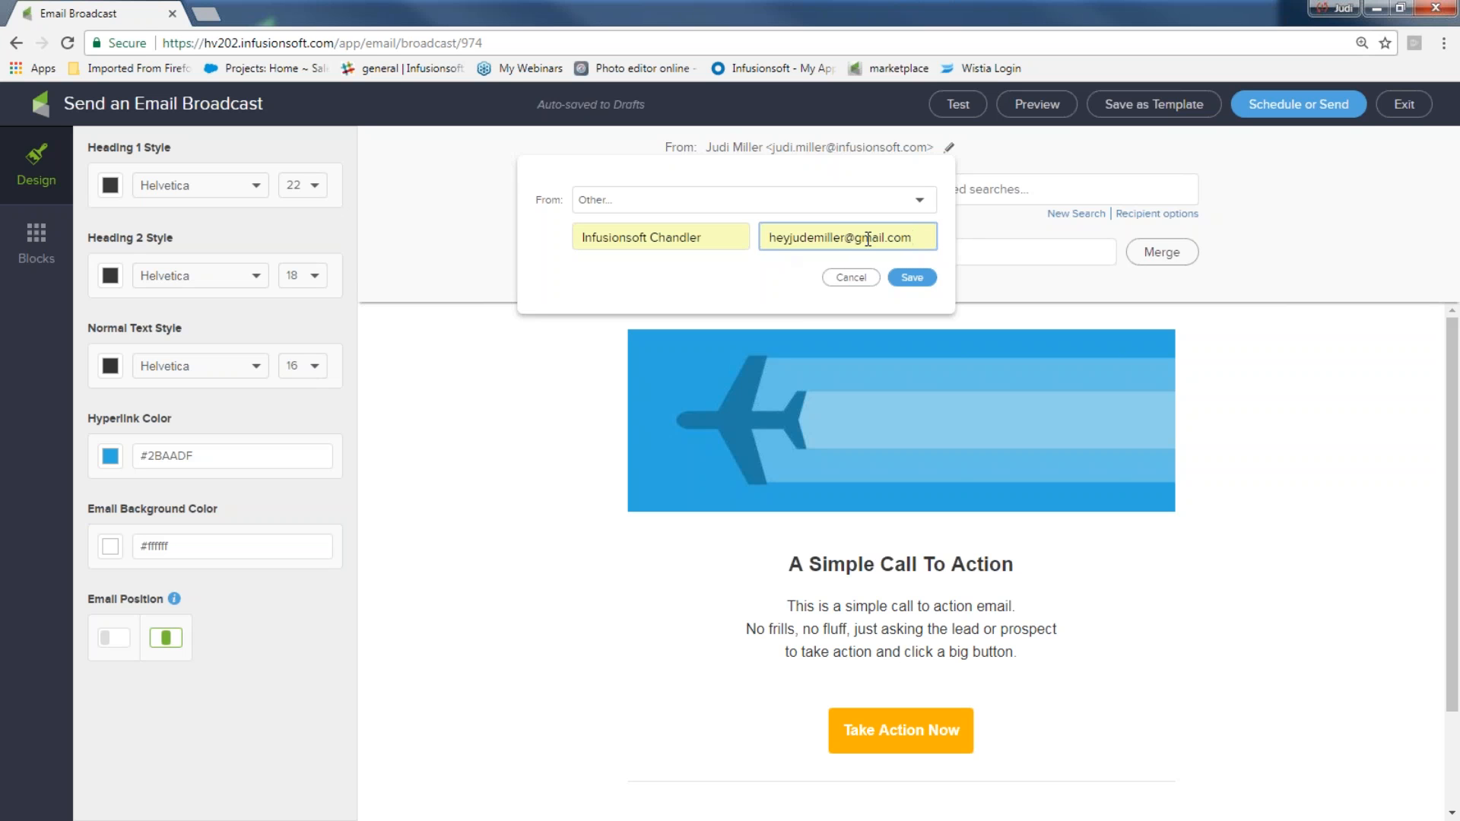
left_click(912, 277)
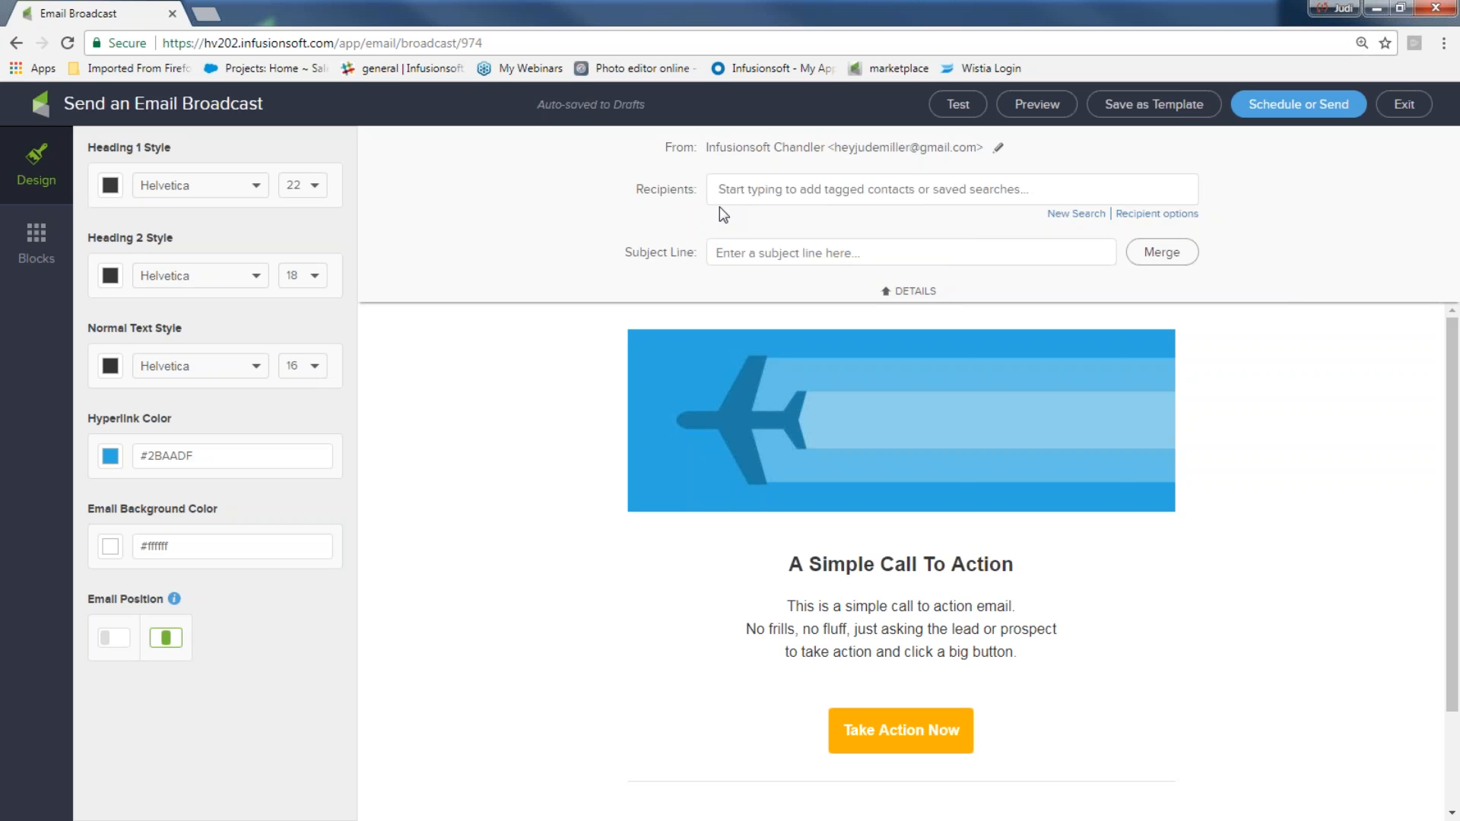
Enter the subject line "Hello and Welcome, " followed by the contact's First Name merge field
left_click(760, 252)
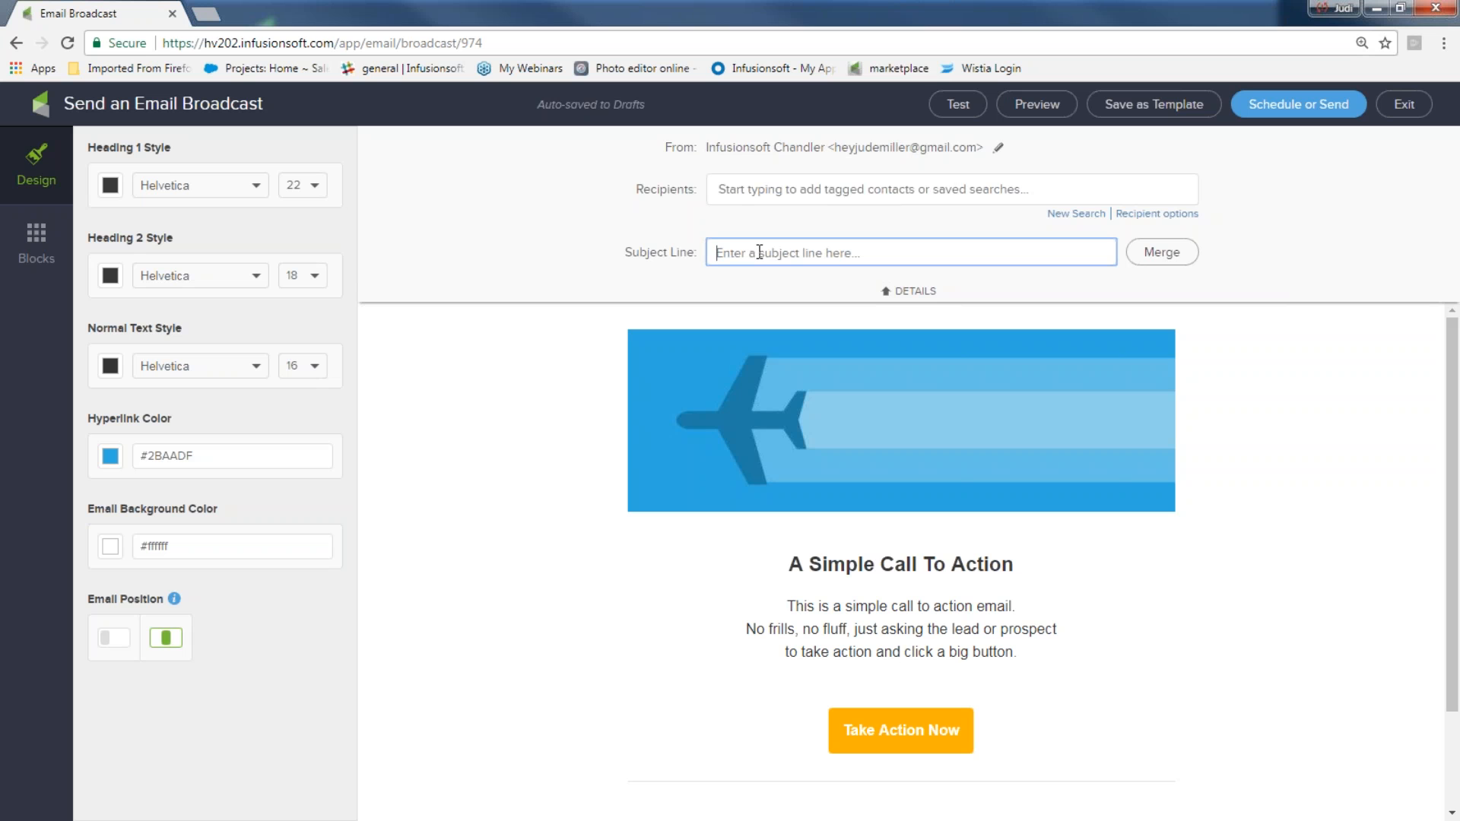
type("Hello and Welcome,")
left_click(1163, 257)
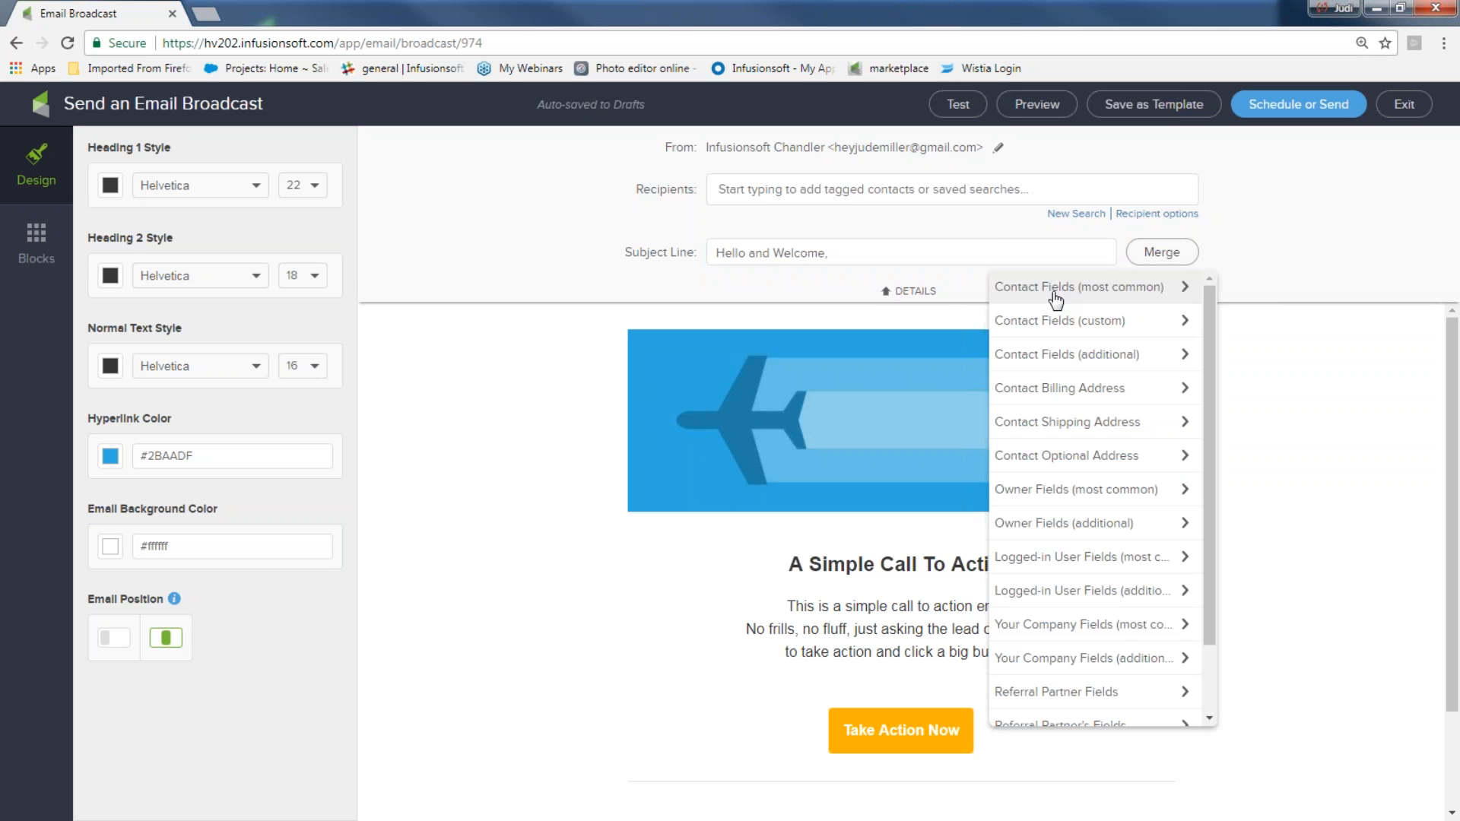
left_click(1090, 289)
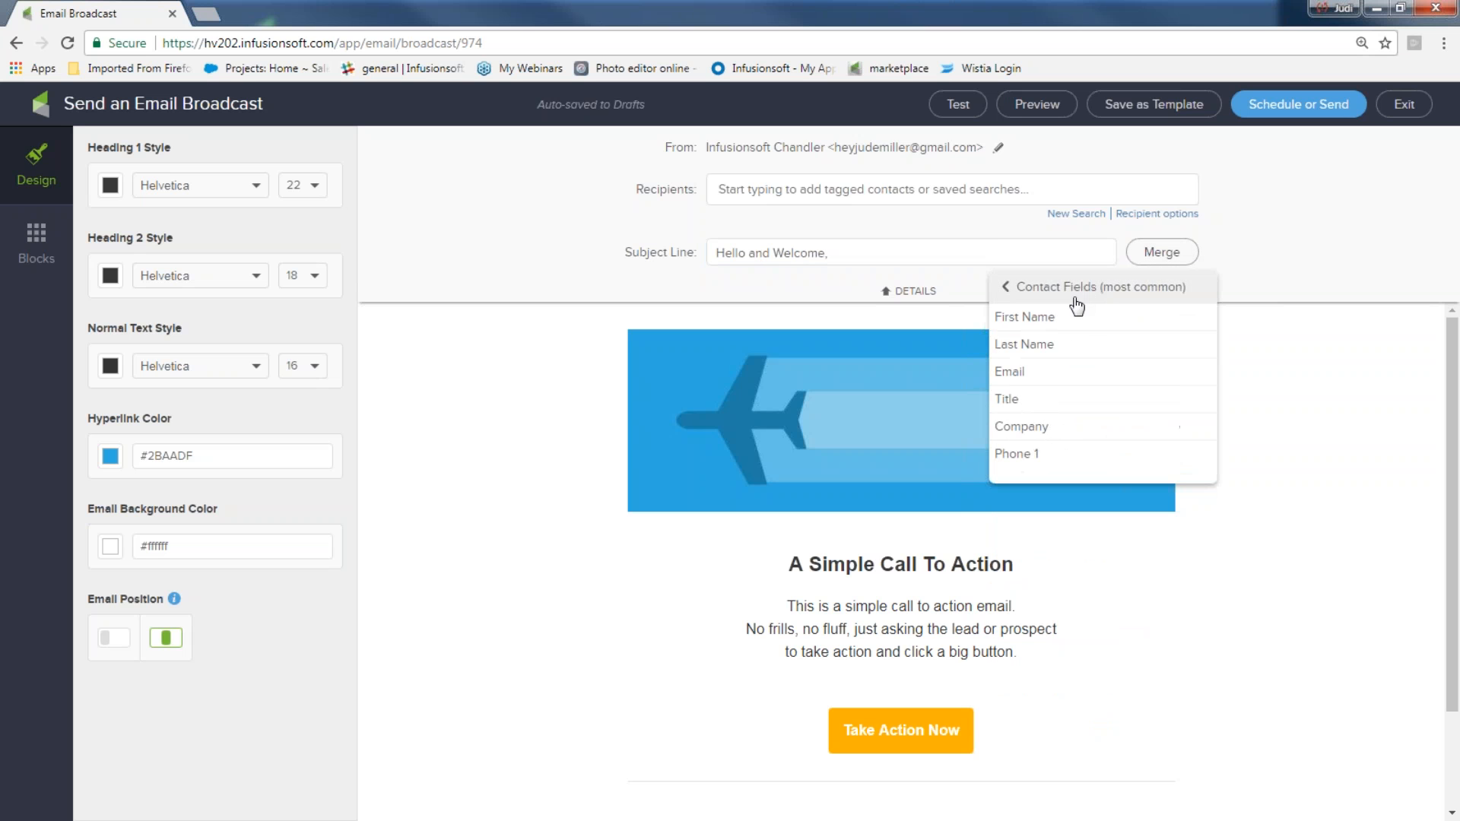
left_click(1065, 318)
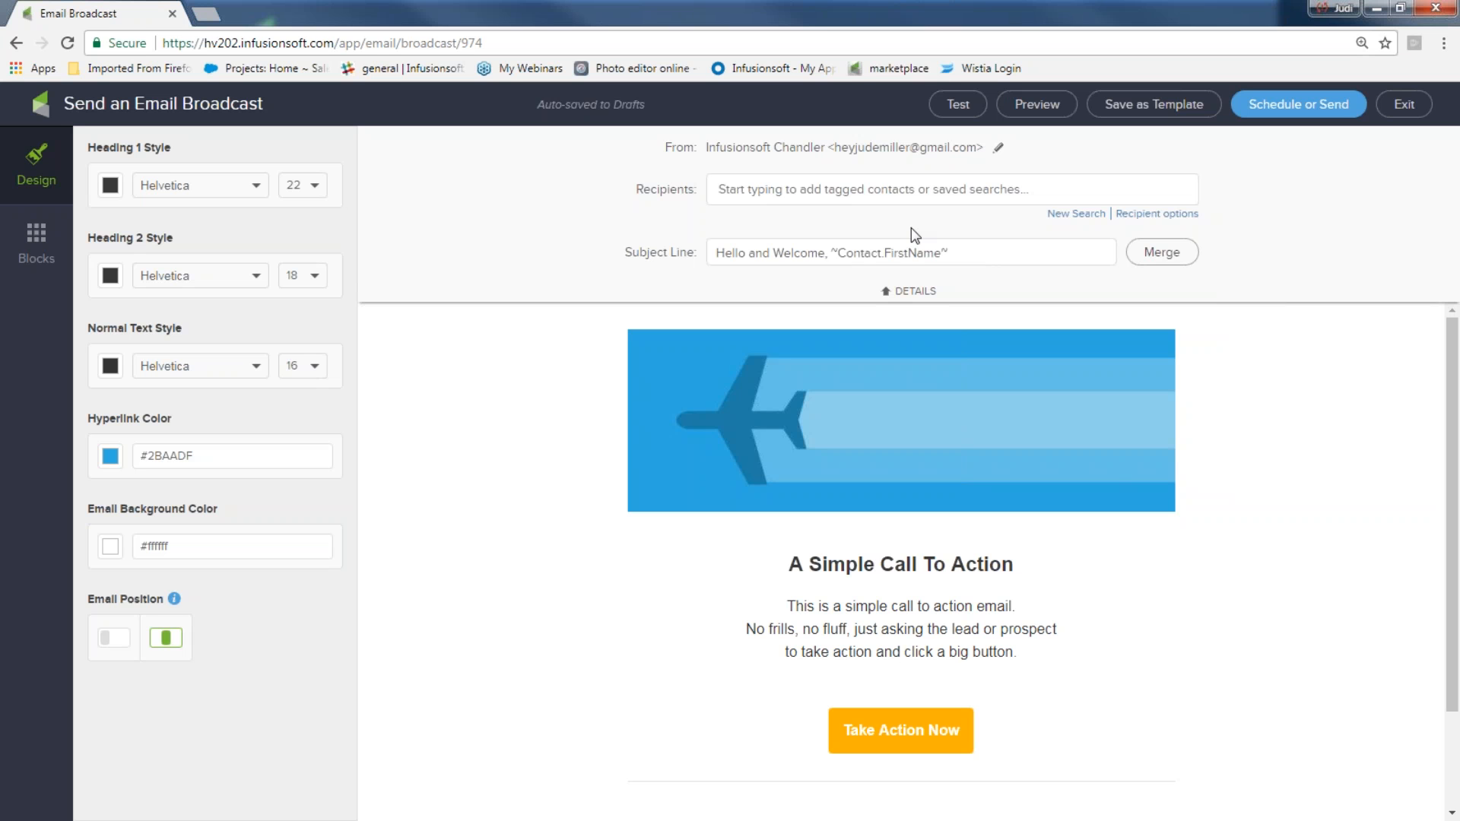
Set the email background color to #C2C2C2 from the color palette
left_click(886, 296)
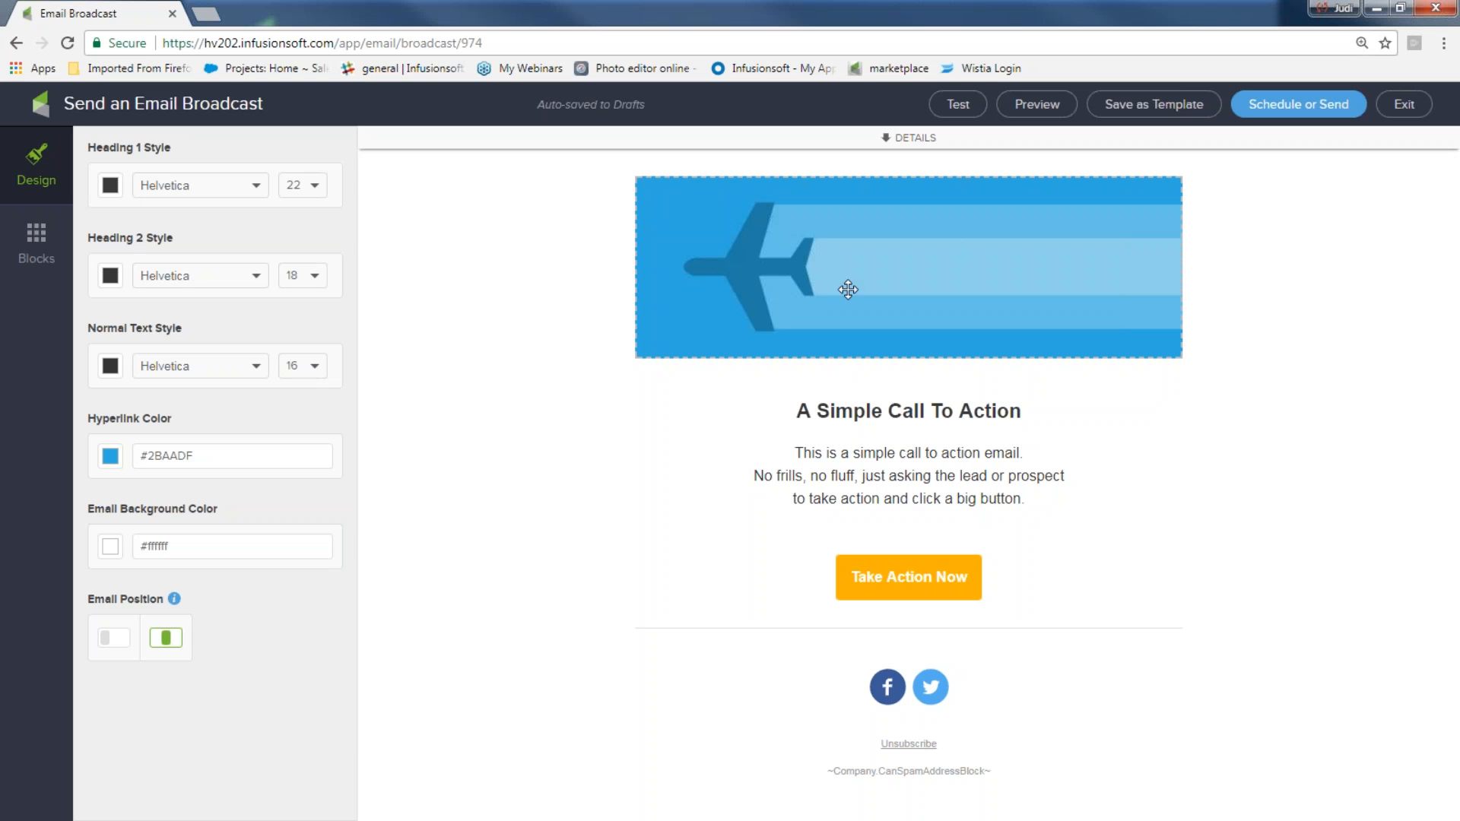
left_click(108, 548)
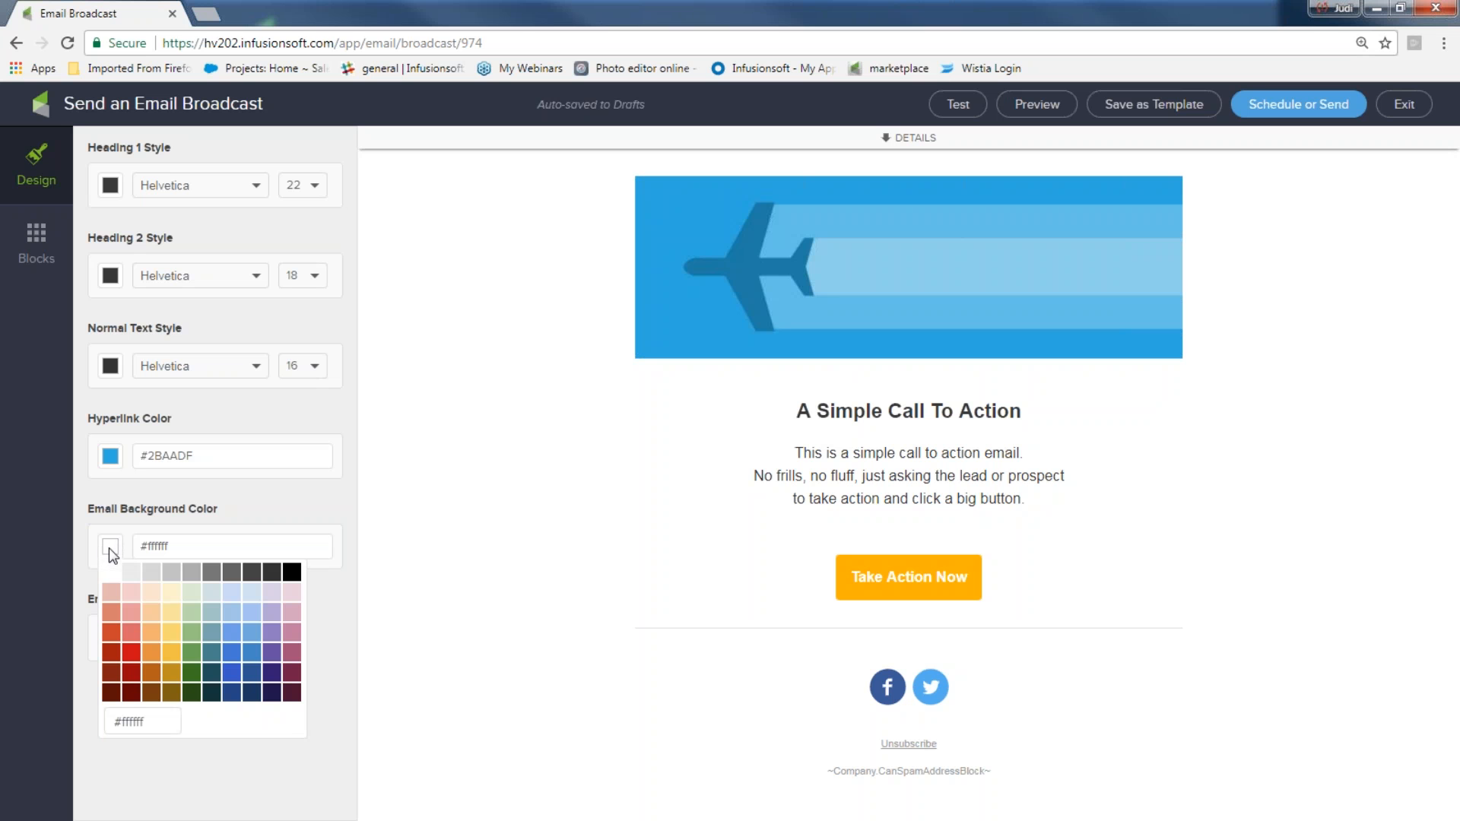
left_click(168, 656)
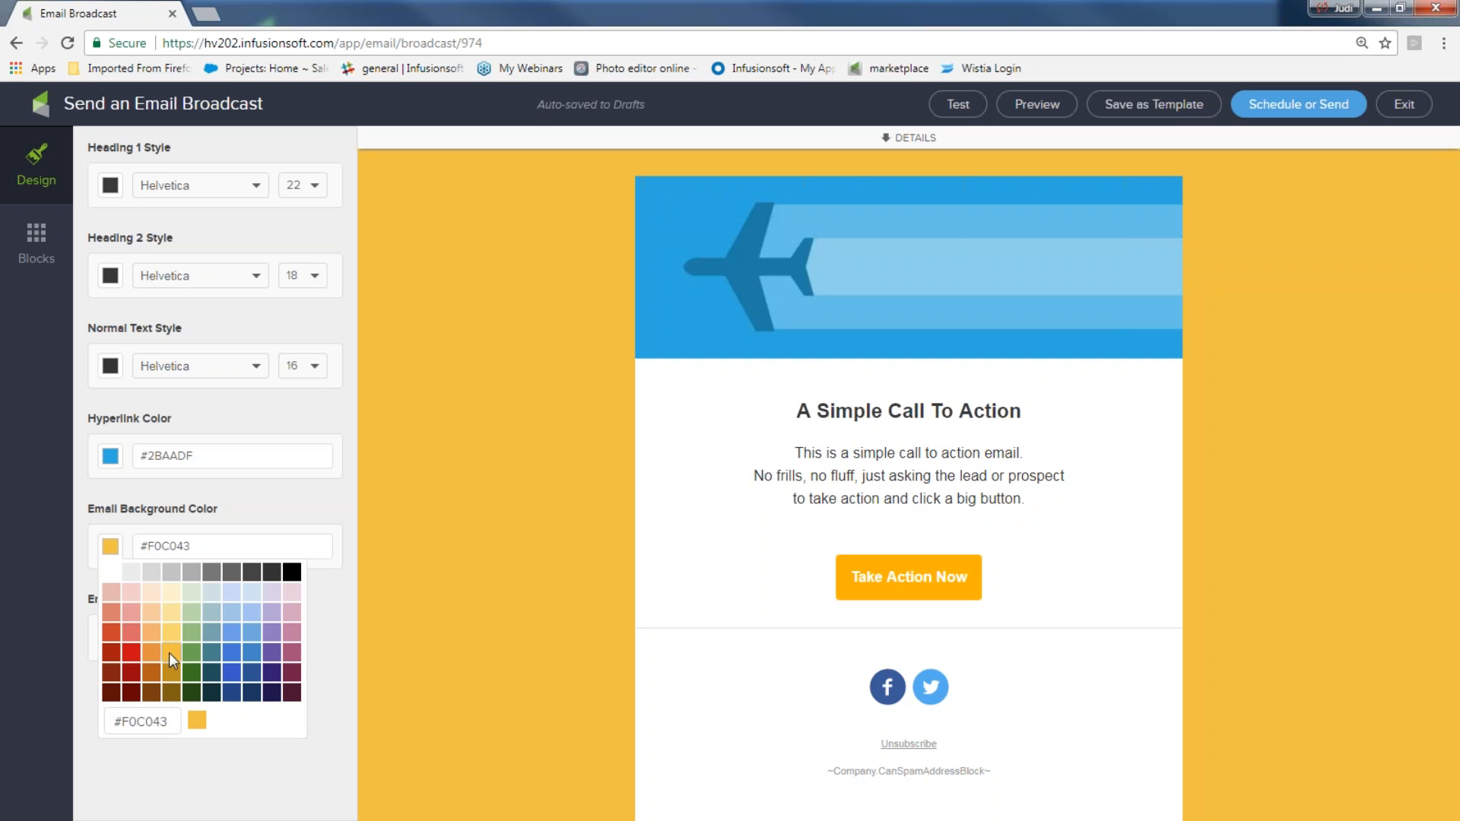
left_click(172, 572)
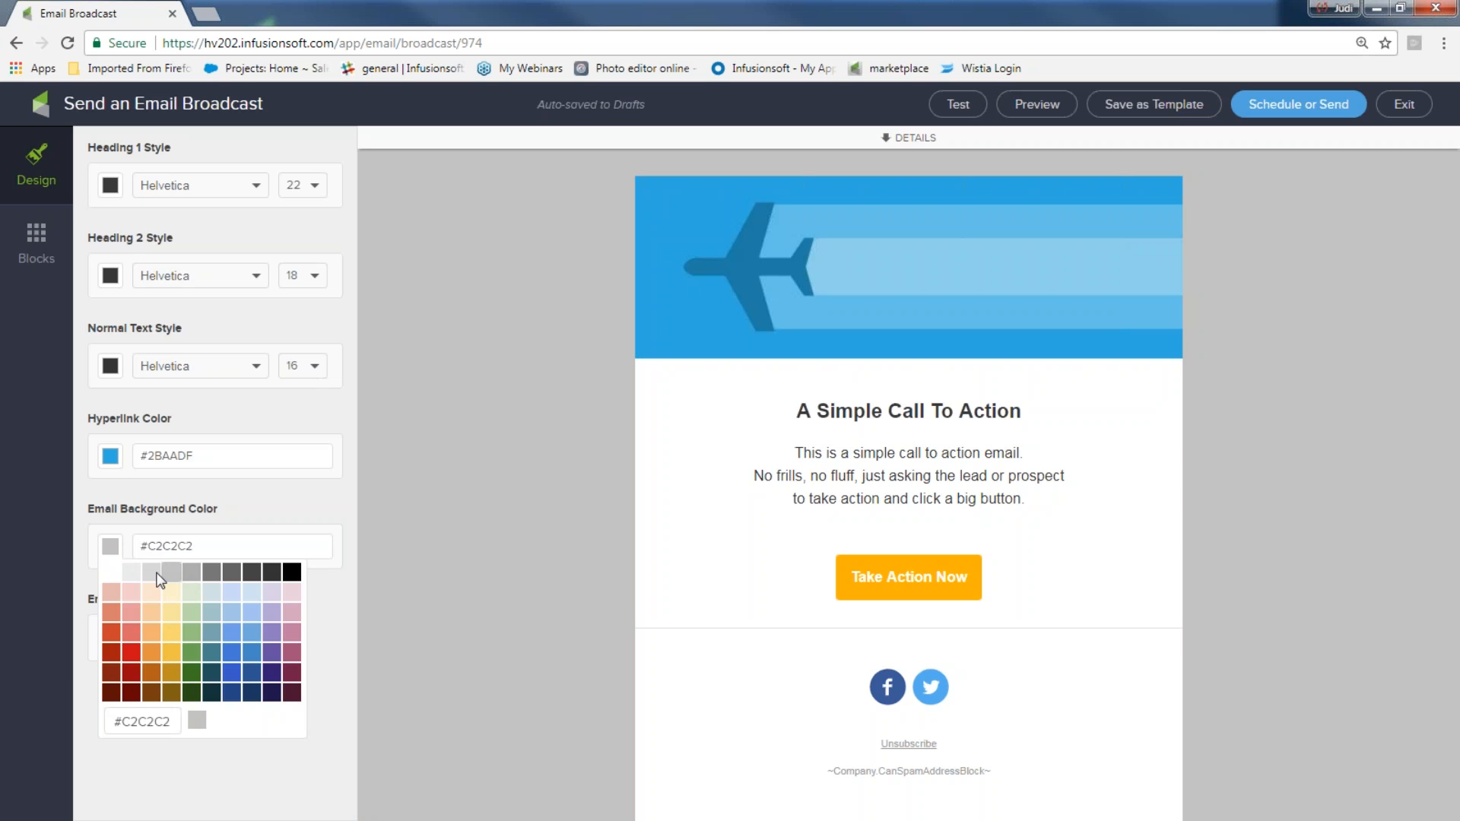
Change the hyperlink color by picking a swatch from the color palette
left_click(104, 460)
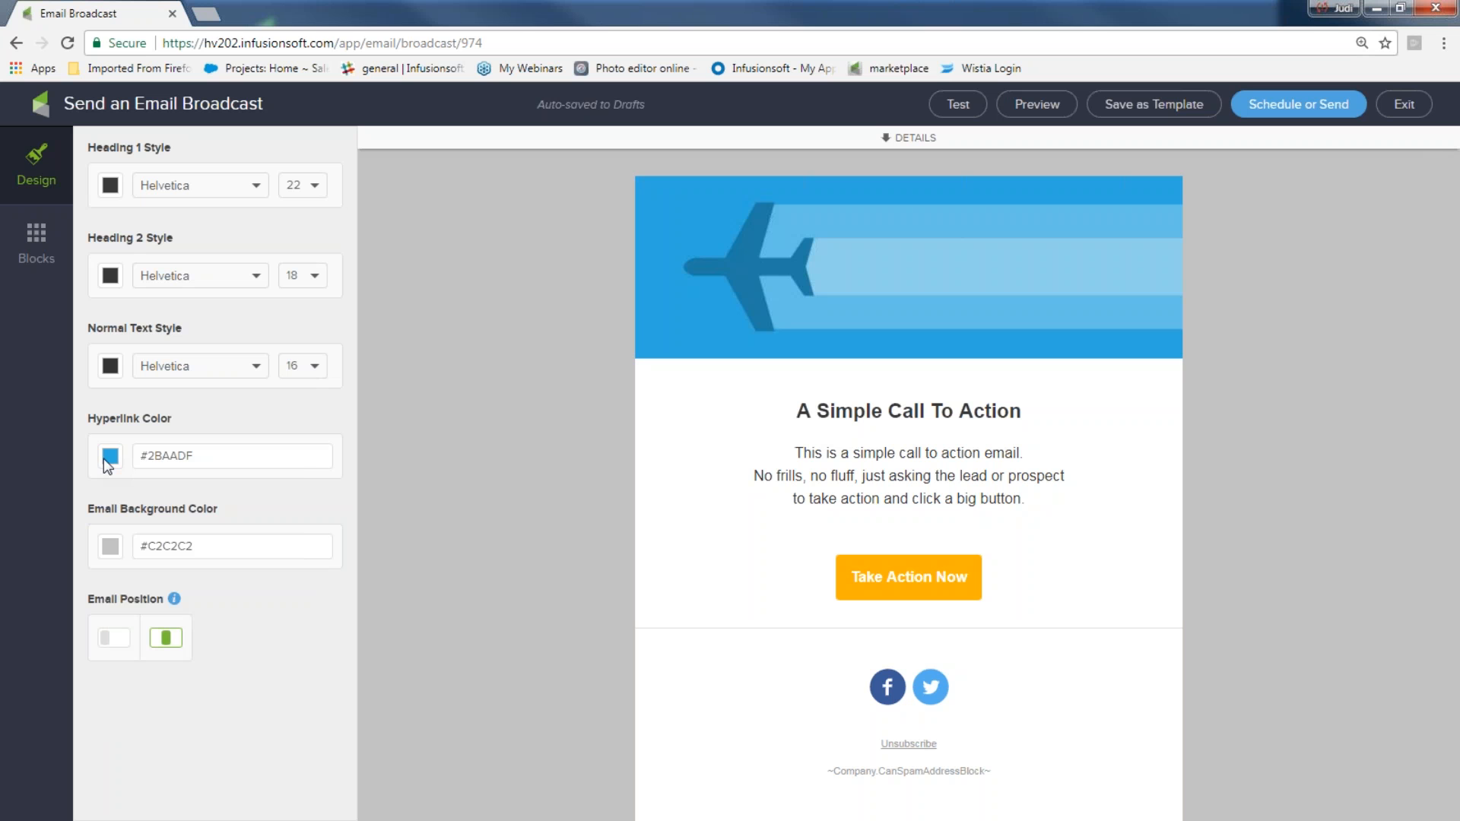
left_click(108, 460)
left_click(136, 562)
left_click(435, 453)
Replace the header image with inftransparentbanner.png from the image library
left_click(916, 290)
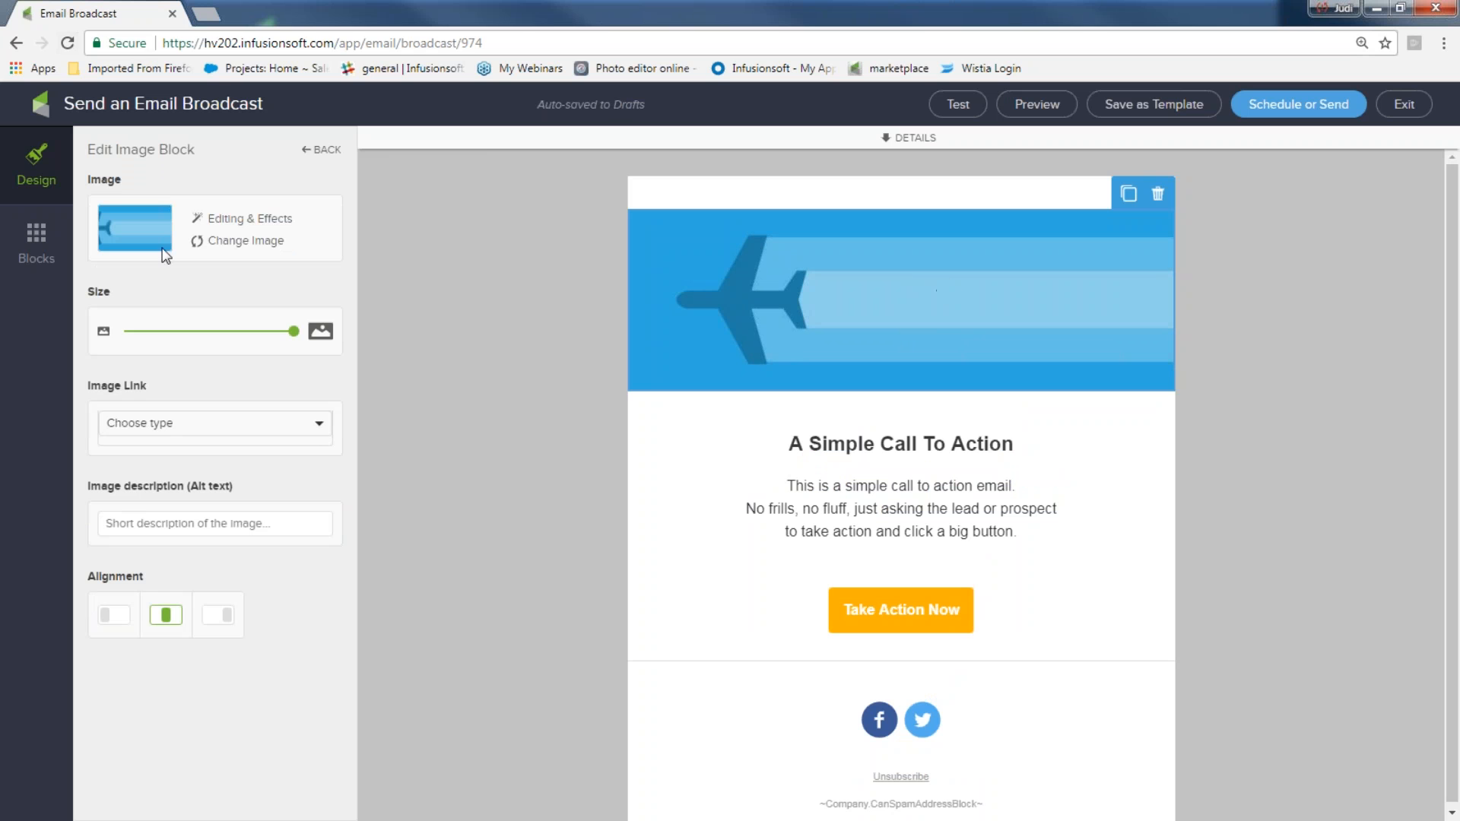
left_click(254, 245)
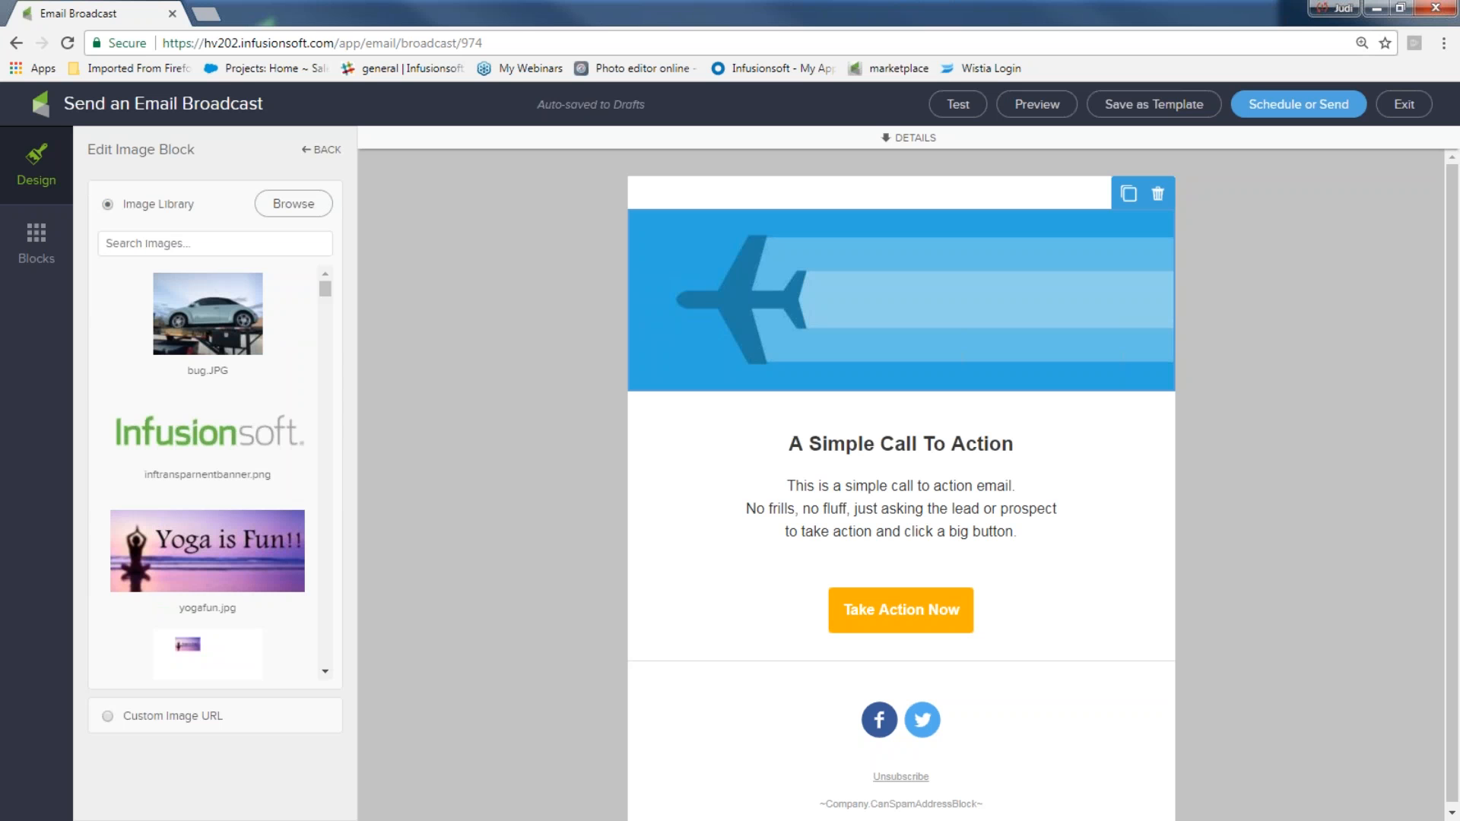
scroll(287, 348, "down", 1)
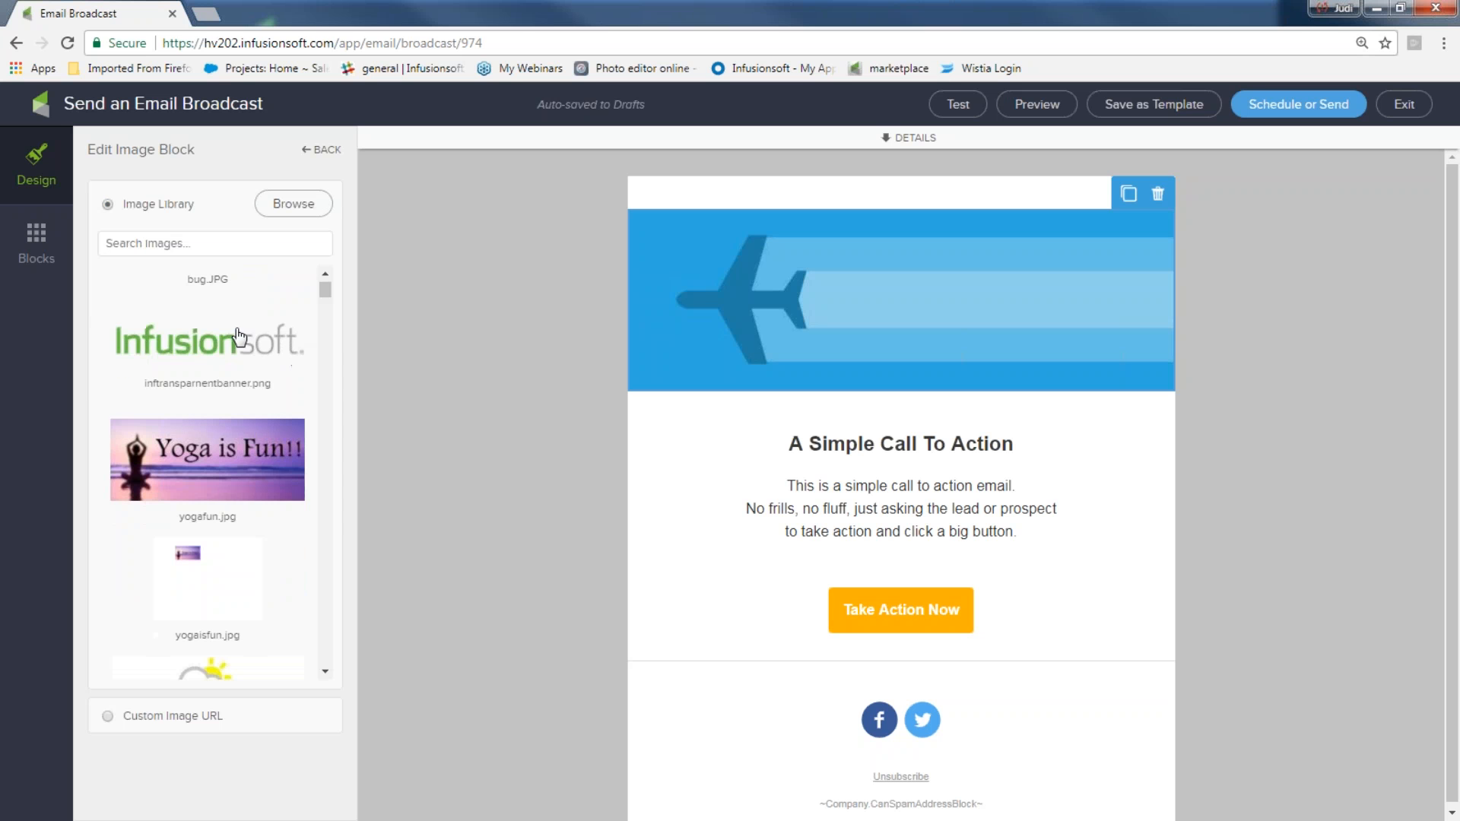
left_click(211, 346)
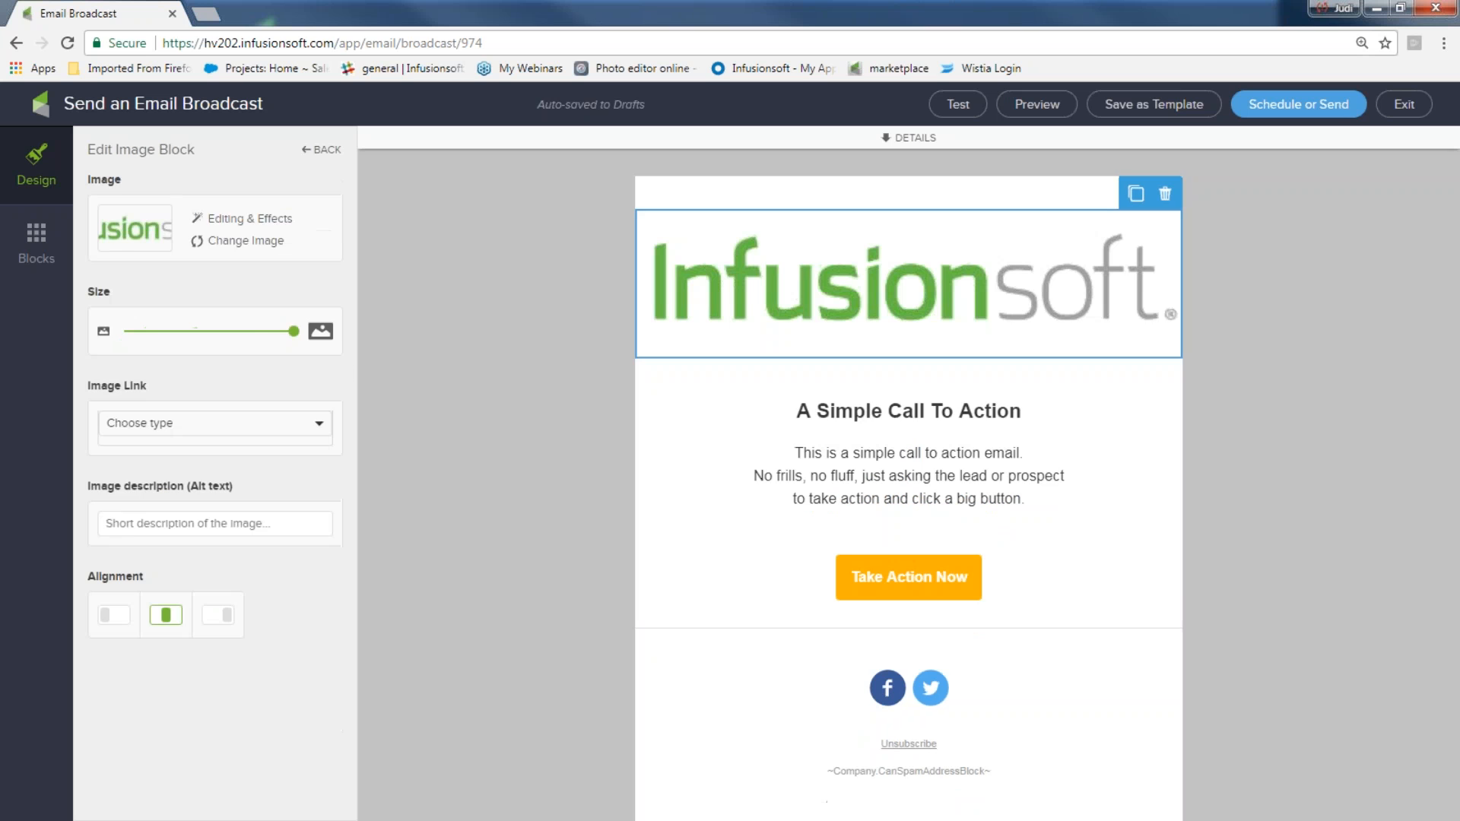
left_click(541, 375)
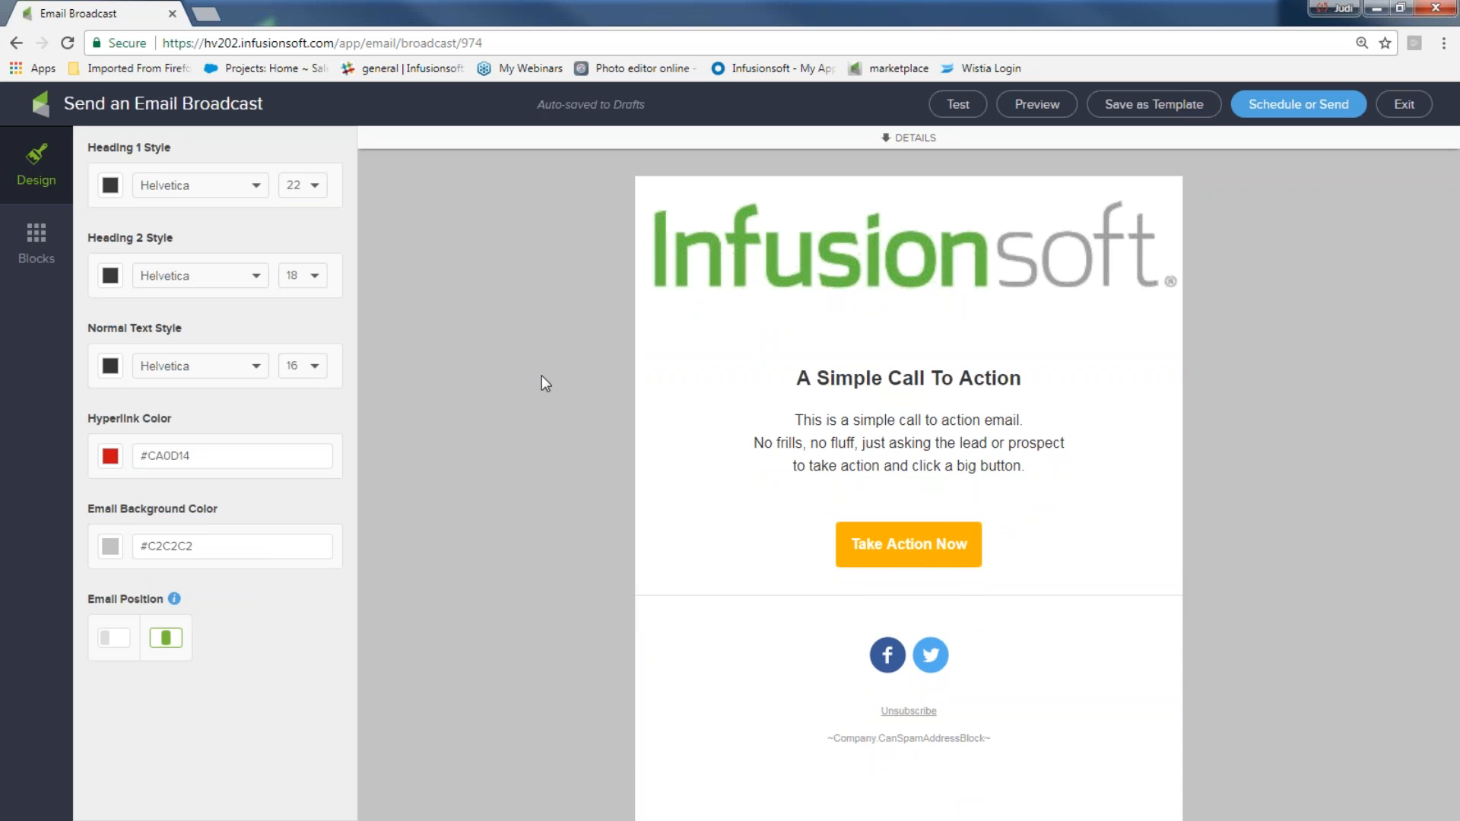
Shrink the header image slightly using its size slider
left_click(746, 237)
mouse_move(293, 335)
left_mouse_down()
mouse_move(225, 335)
mouse_move(288, 334)
left_mouse_up()
left_click(249, 423)
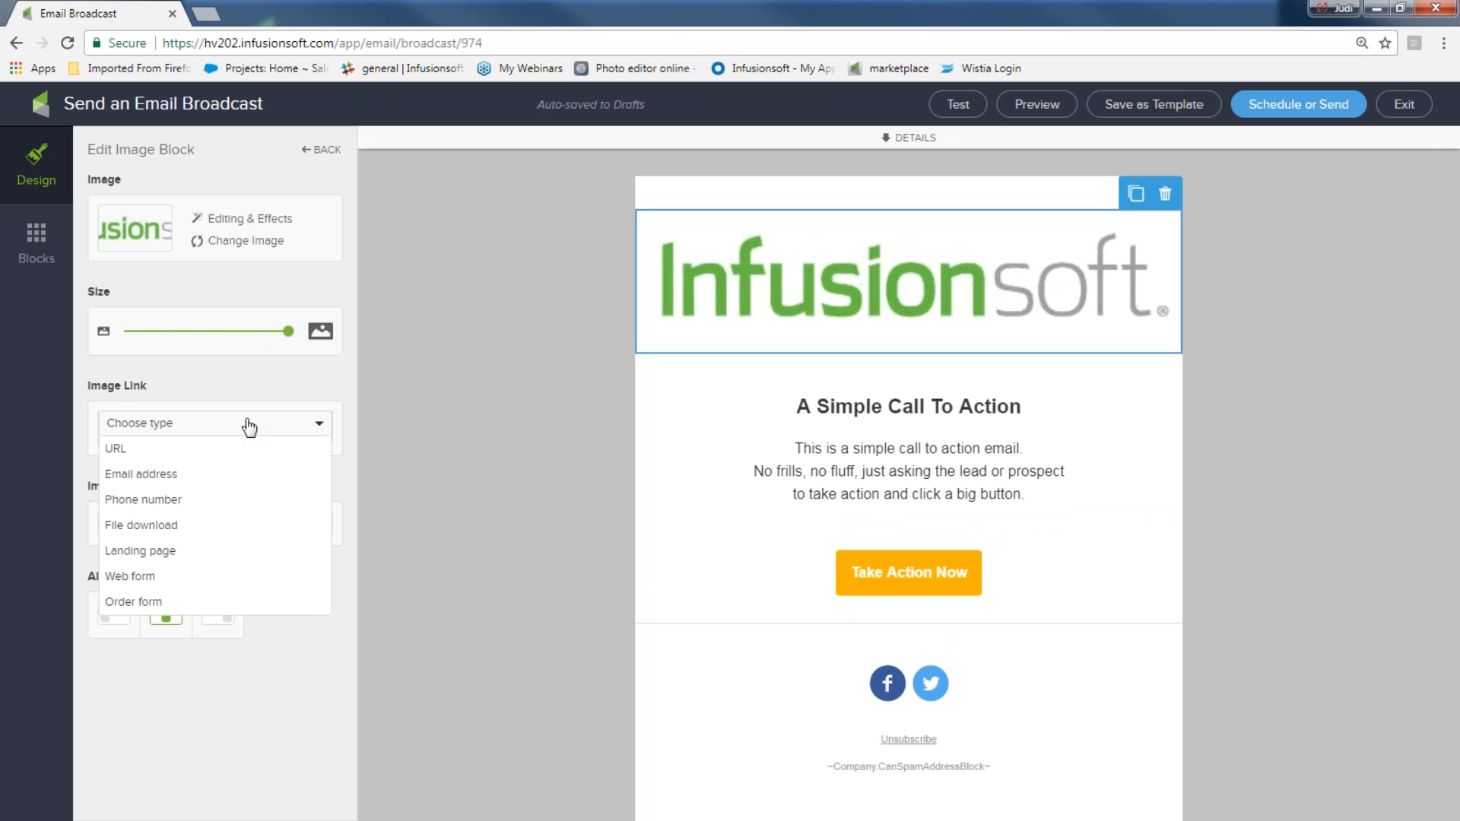
left_click(438, 425)
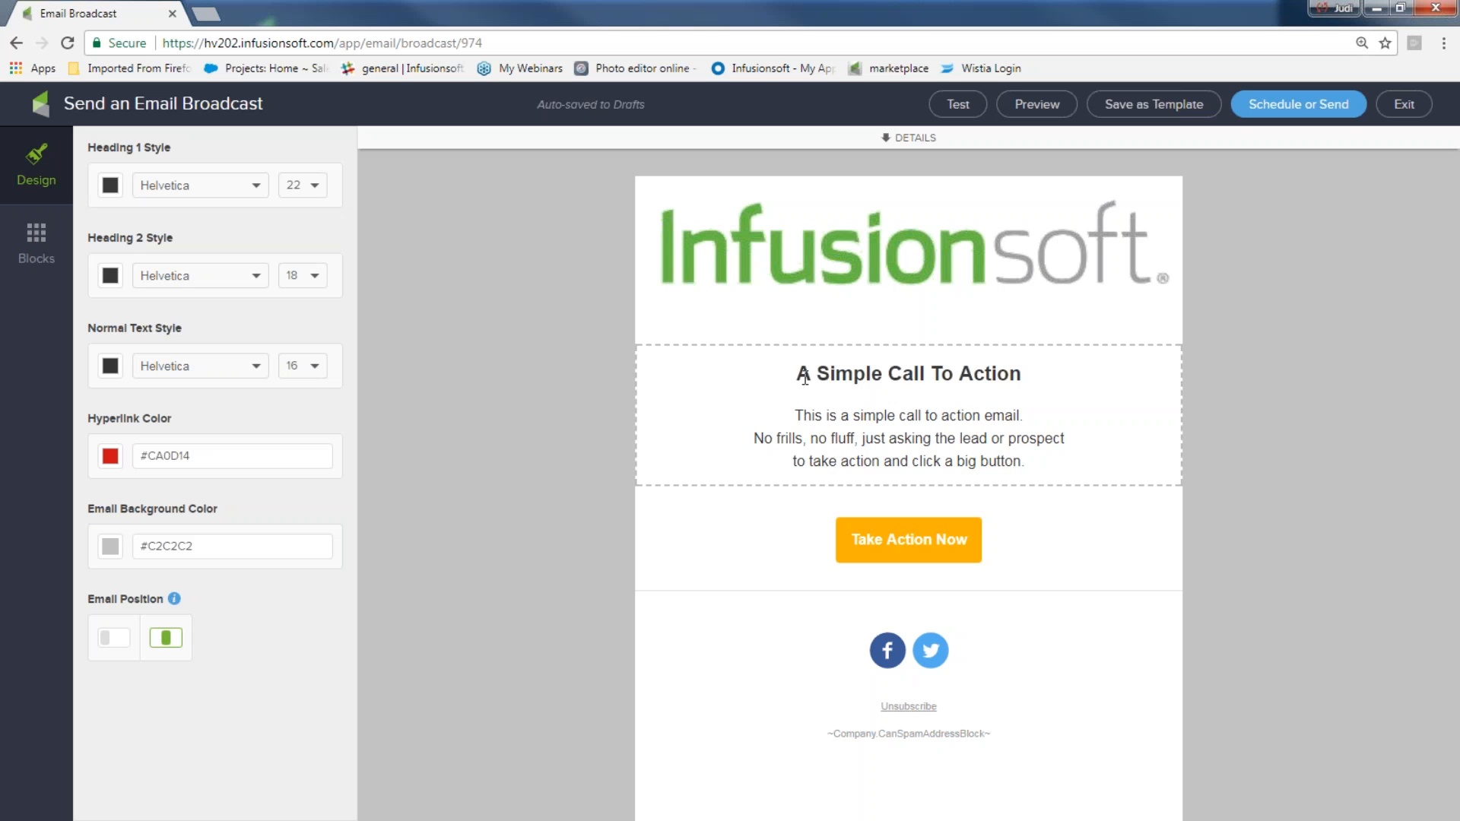
Replace the heading text with "Can my idea now!!!"
left_click_drag(797, 375, 1037, 374)
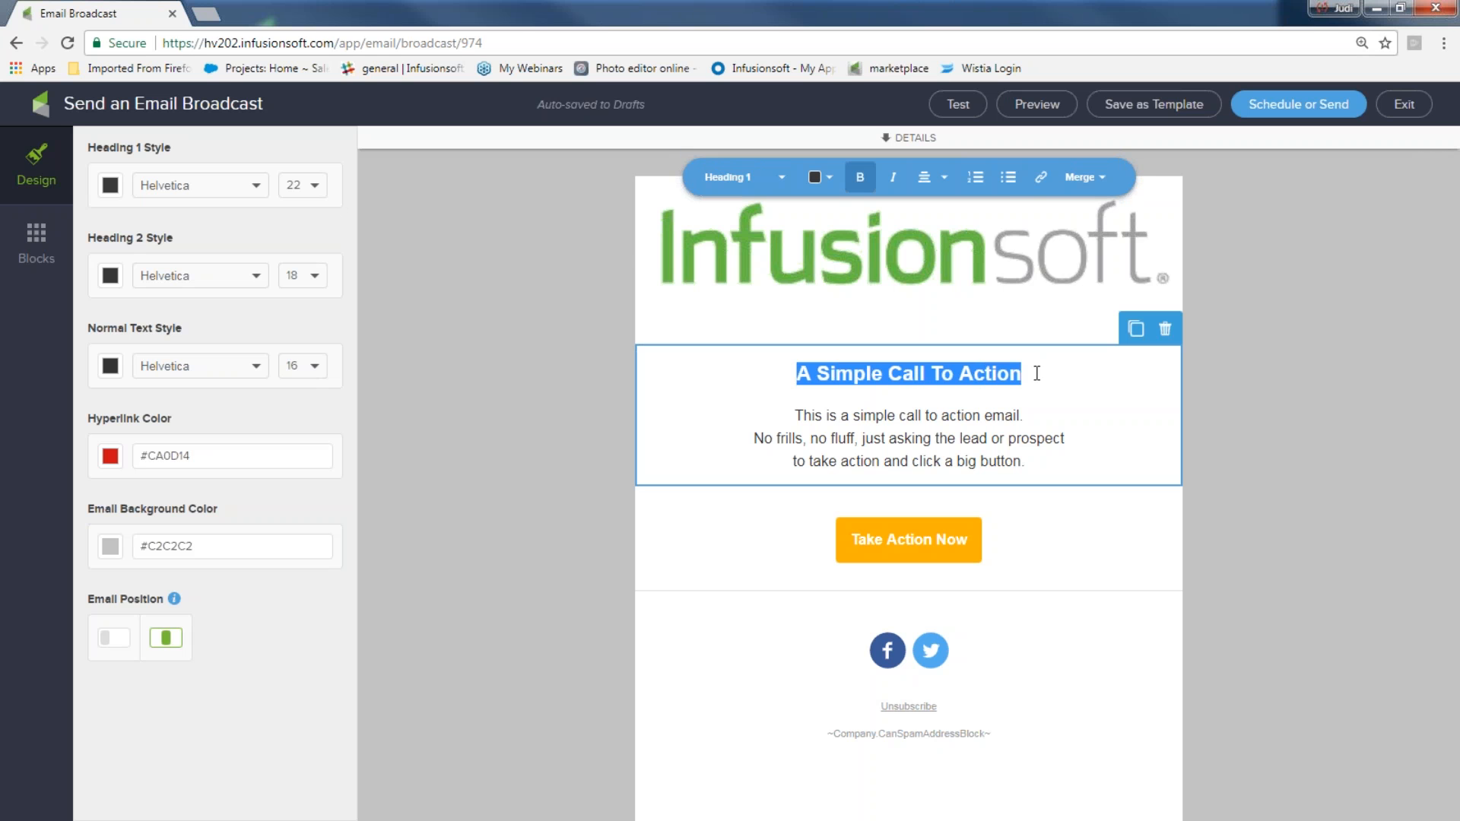
type("Can ")
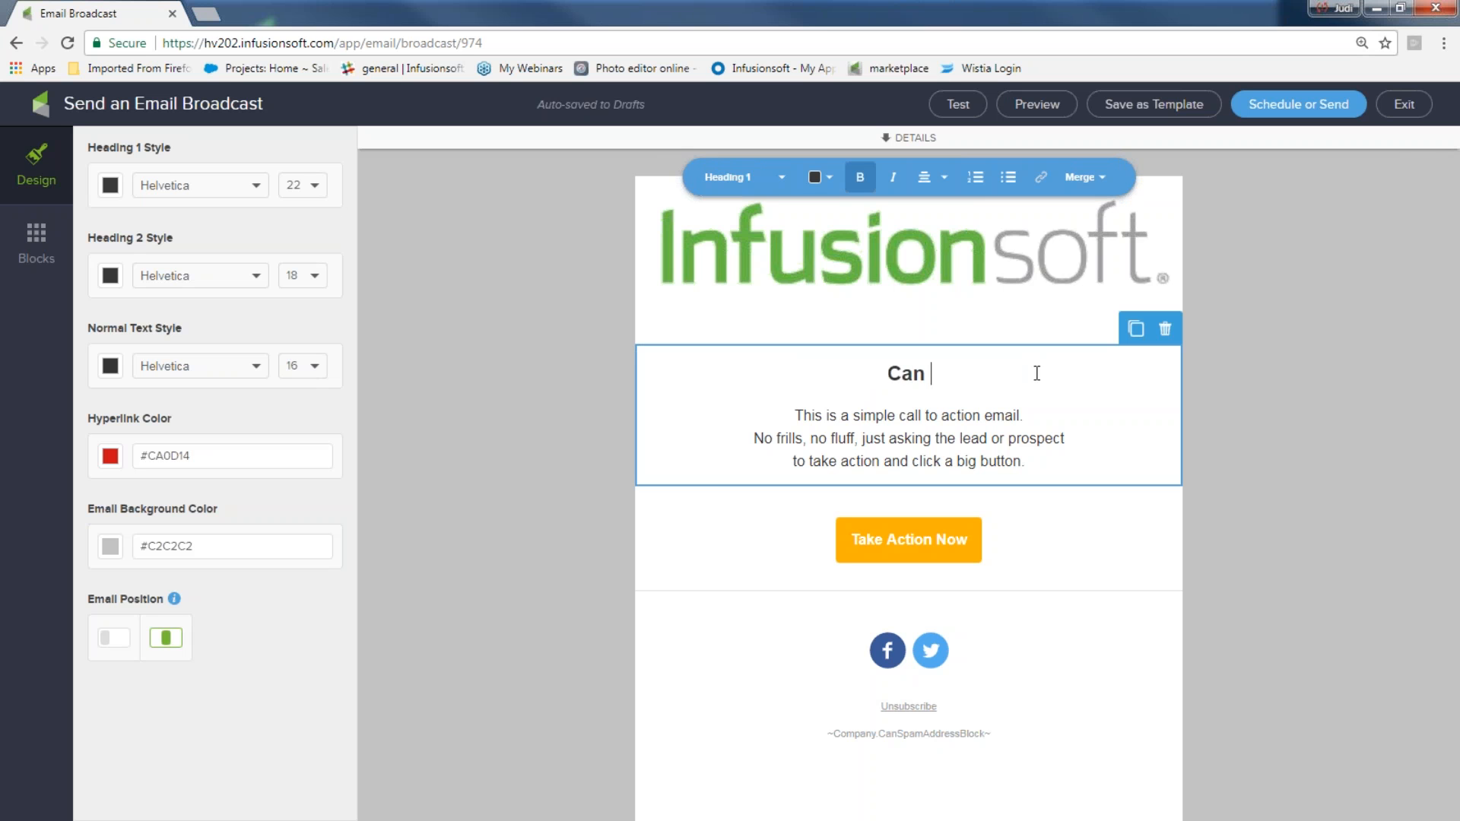
type("my ide")
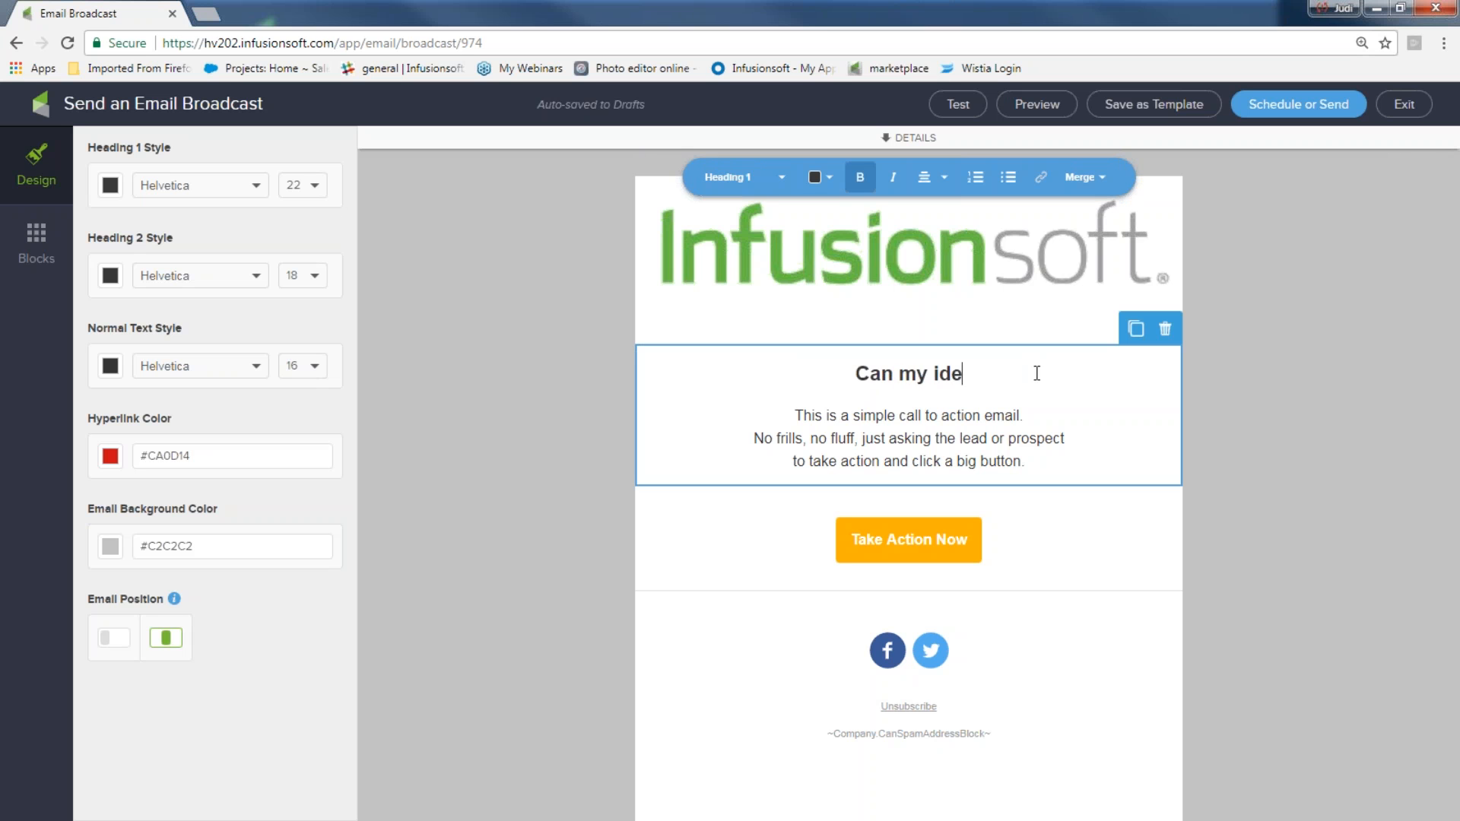
type("a now!!!")
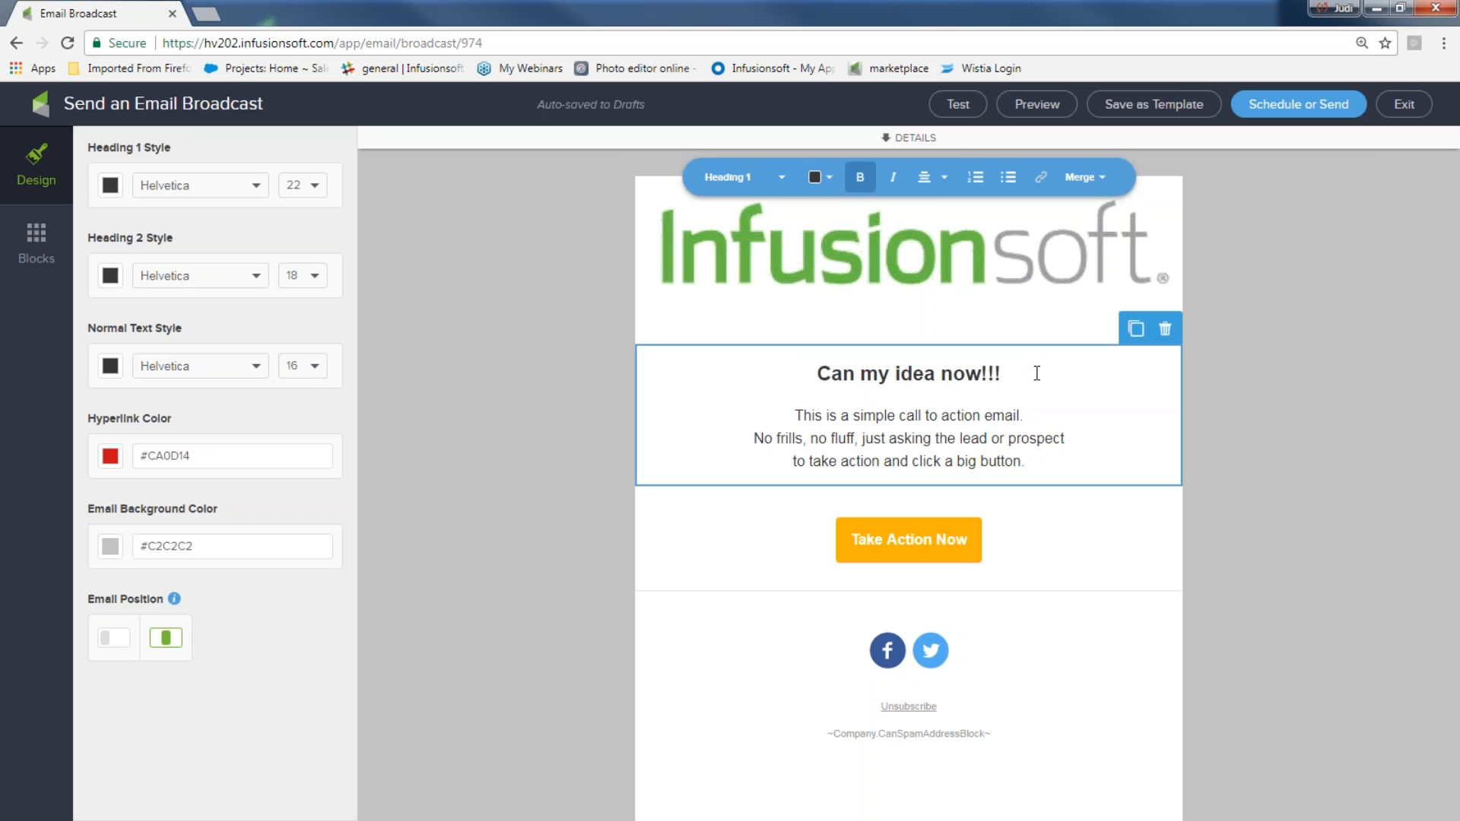
Color the heading text red from the text color palette
left_click_drag(1023, 374, 815, 377)
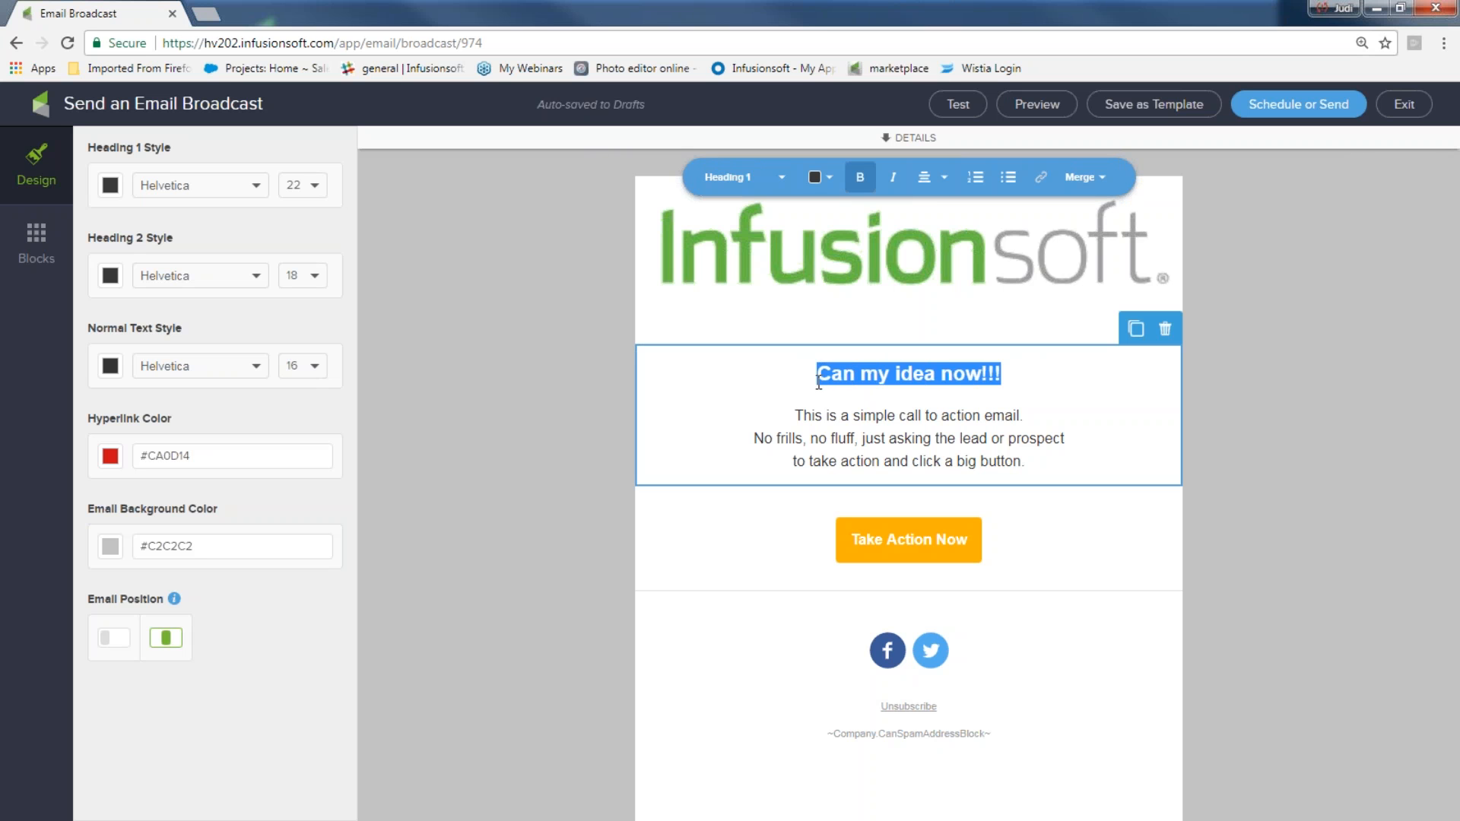
left_click(820, 177)
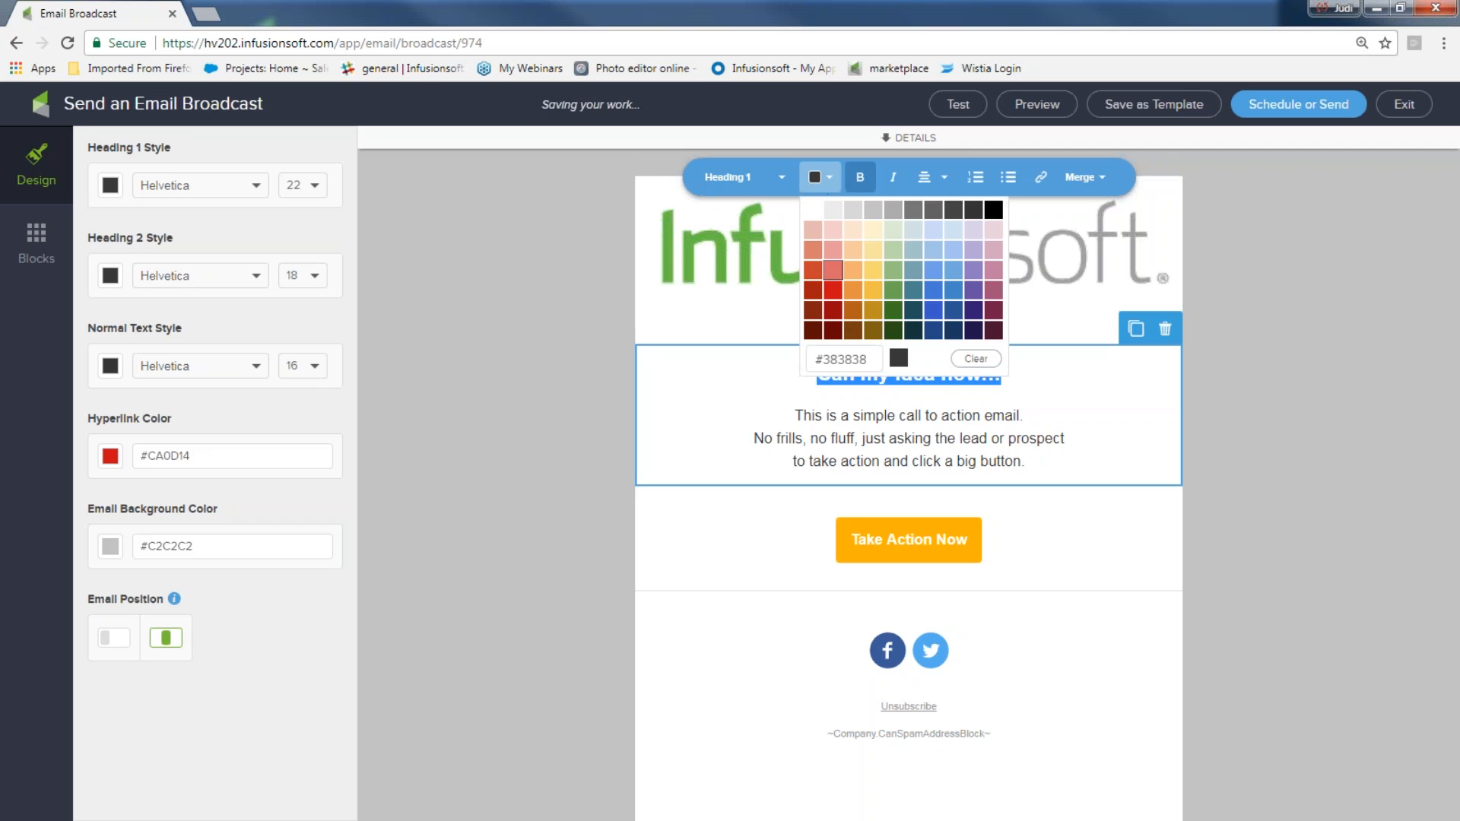
left_click(834, 292)
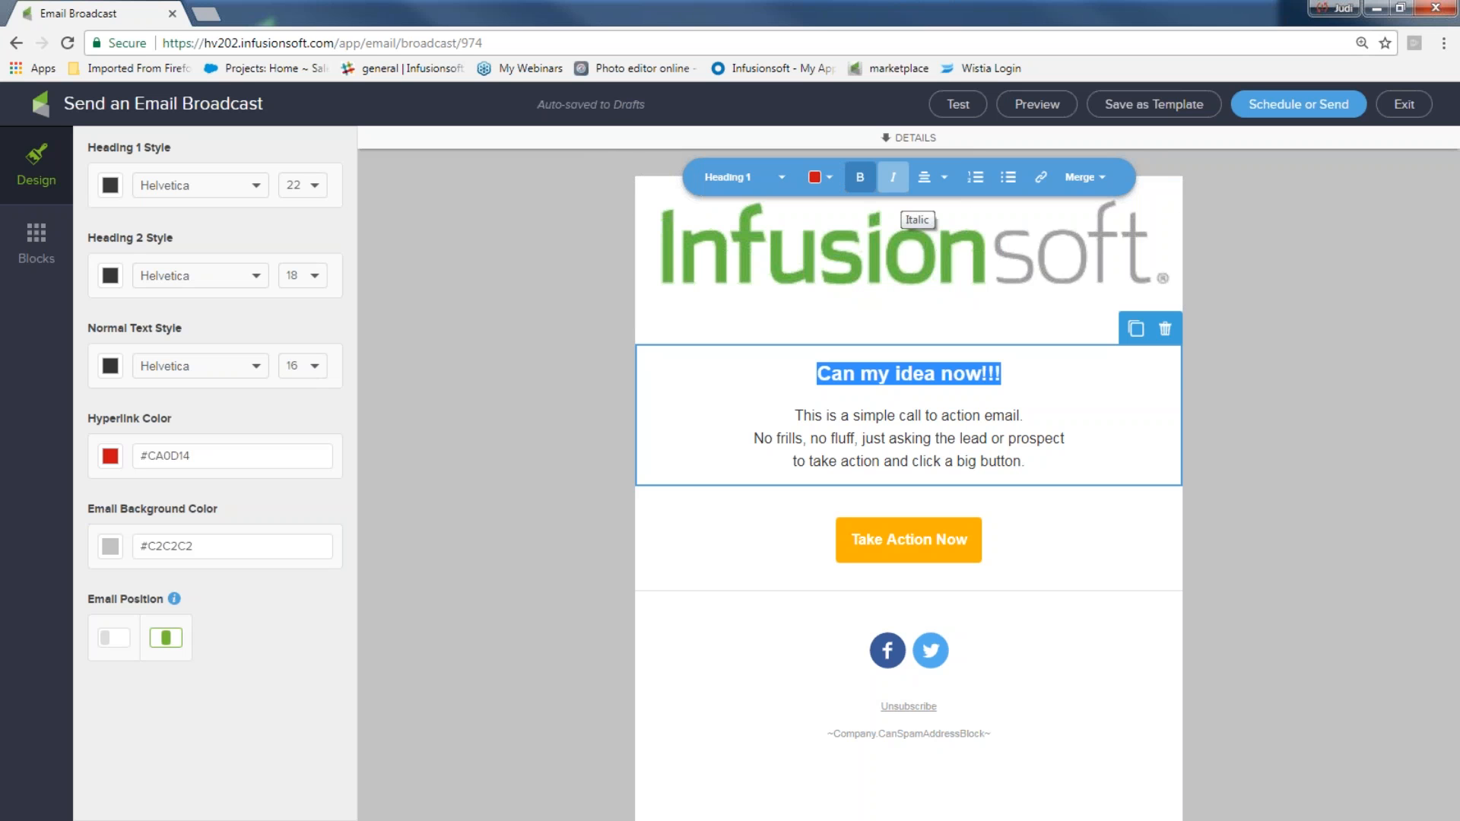
left_click(1123, 431)
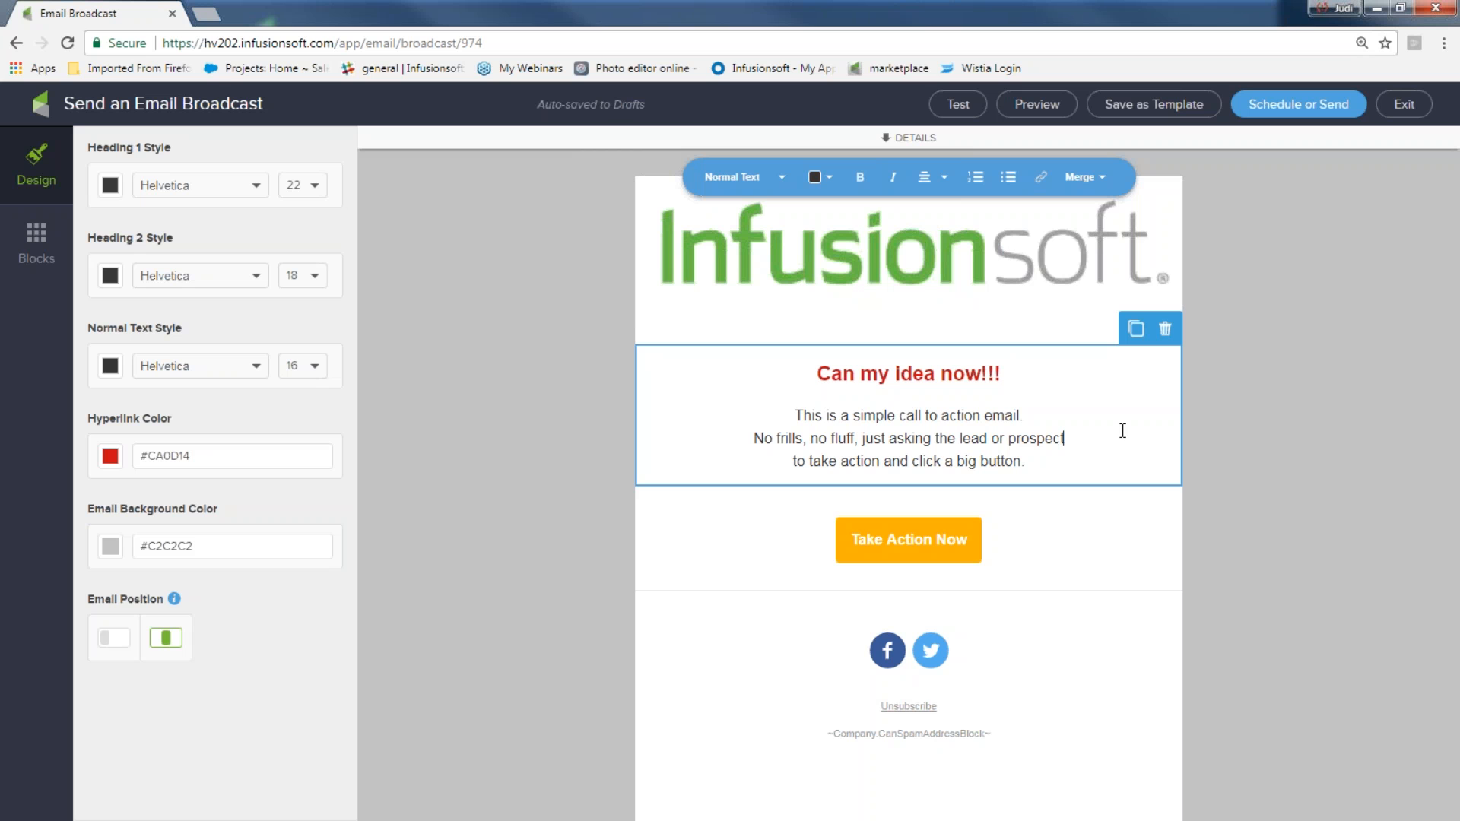
Change the heading's first word from "Can" to "Get"
left_click(857, 377)
key("BackSpace")
key("BackSpace")
key("BackSpace")
type("Get")
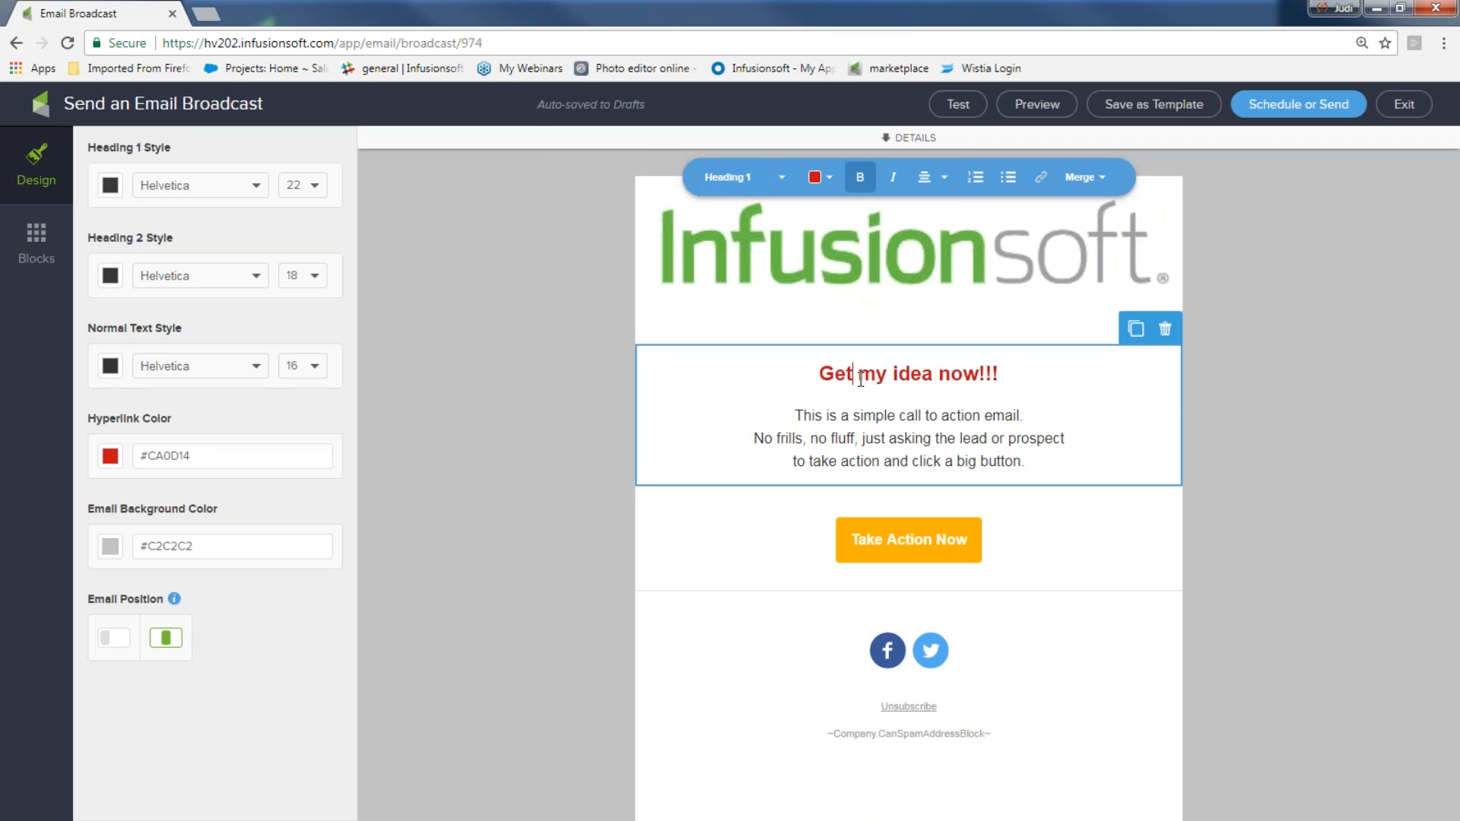
Append the sentence "Get my ideas by clicking here!!" to the end of the body paragraph
left_click_drag(1021, 461, 794, 417)
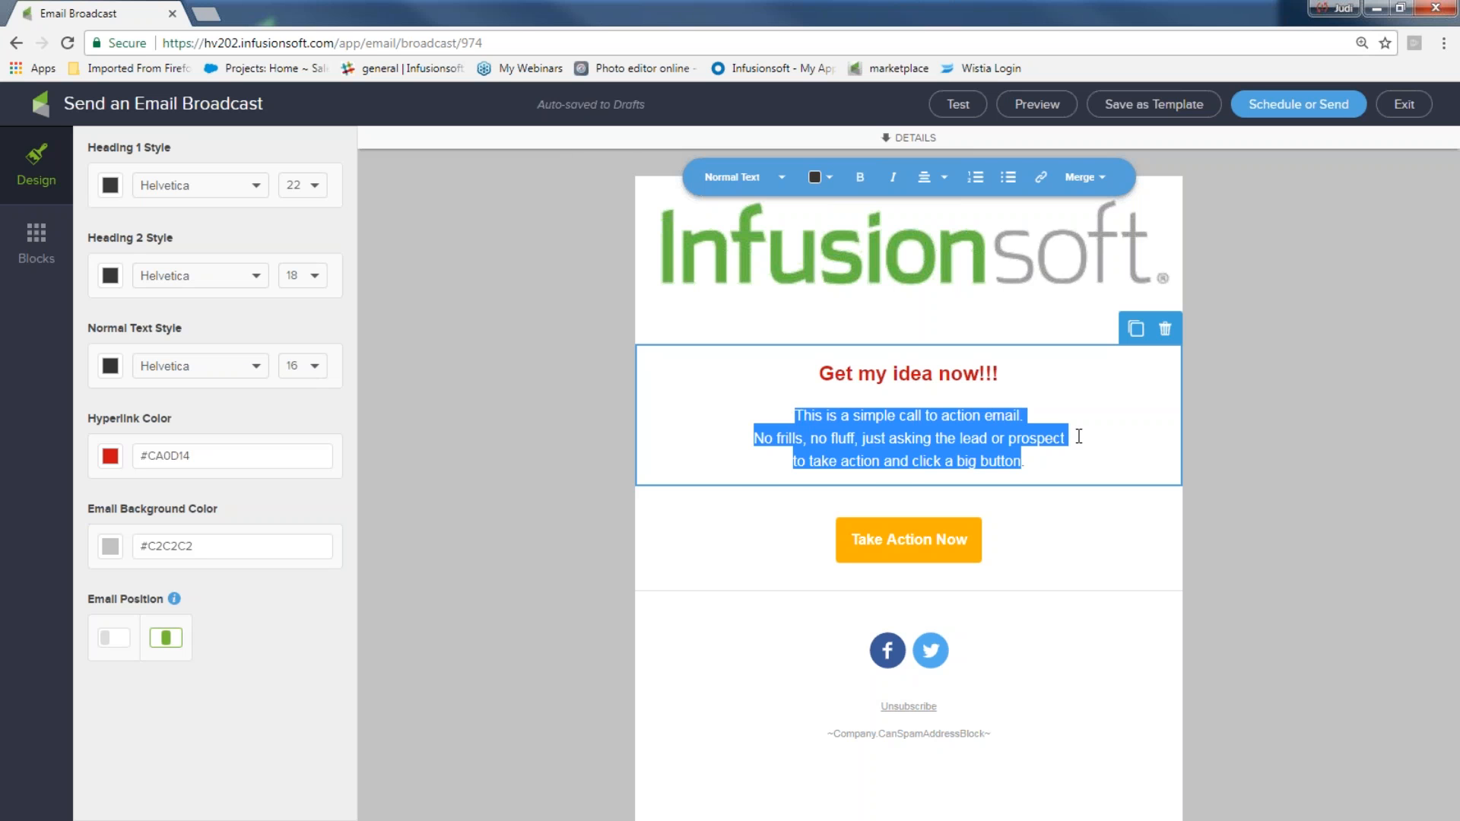
left_click(1049, 459)
type("Get")
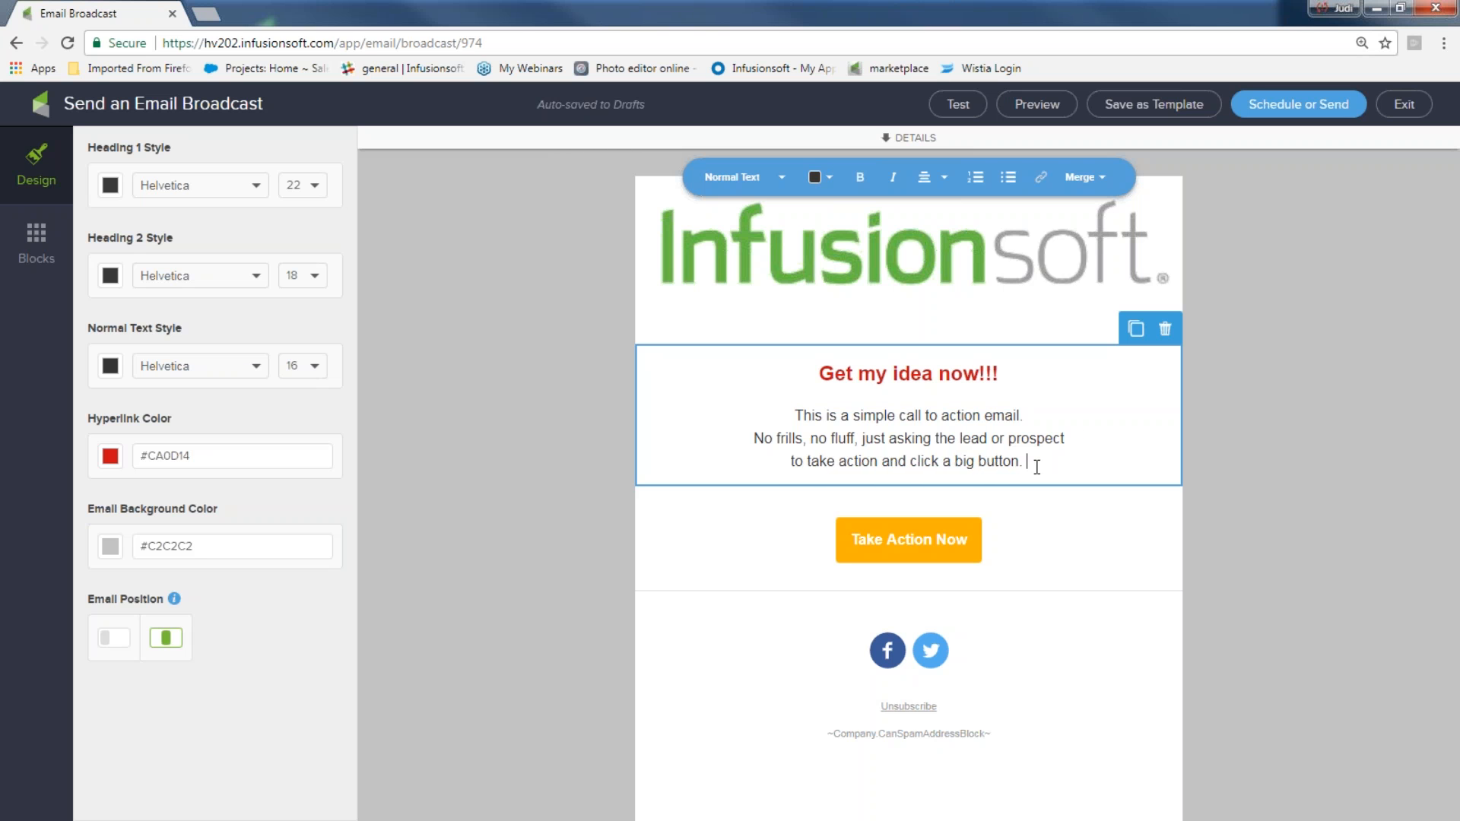
type(" my ideas by clicking here!!")
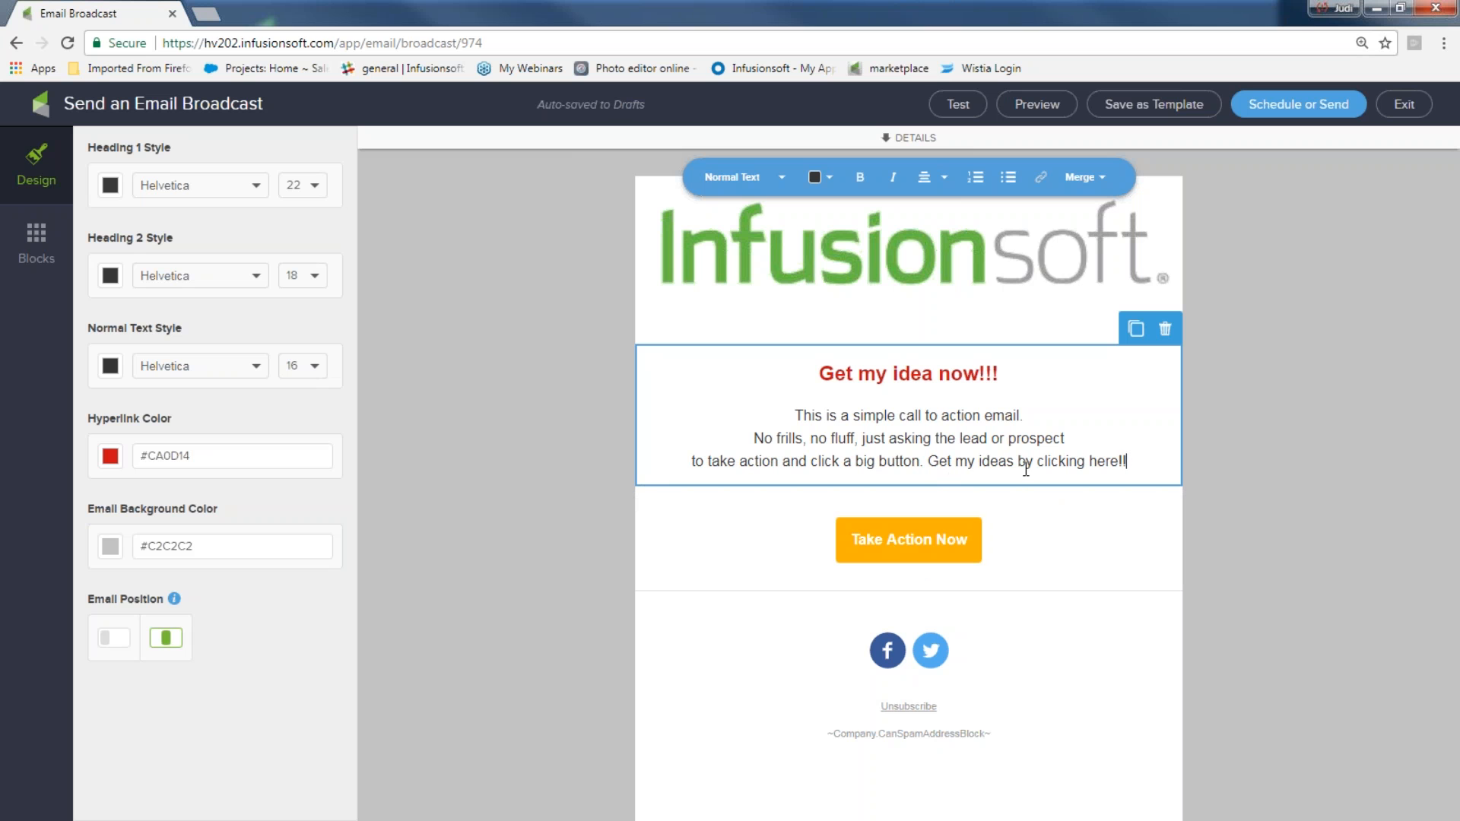
Link the "Get my ideas by clicking here!!" text as a file download of 5 Fun-Newsletter ideas 4U.docx
left_click_drag(1127, 460, 934, 469)
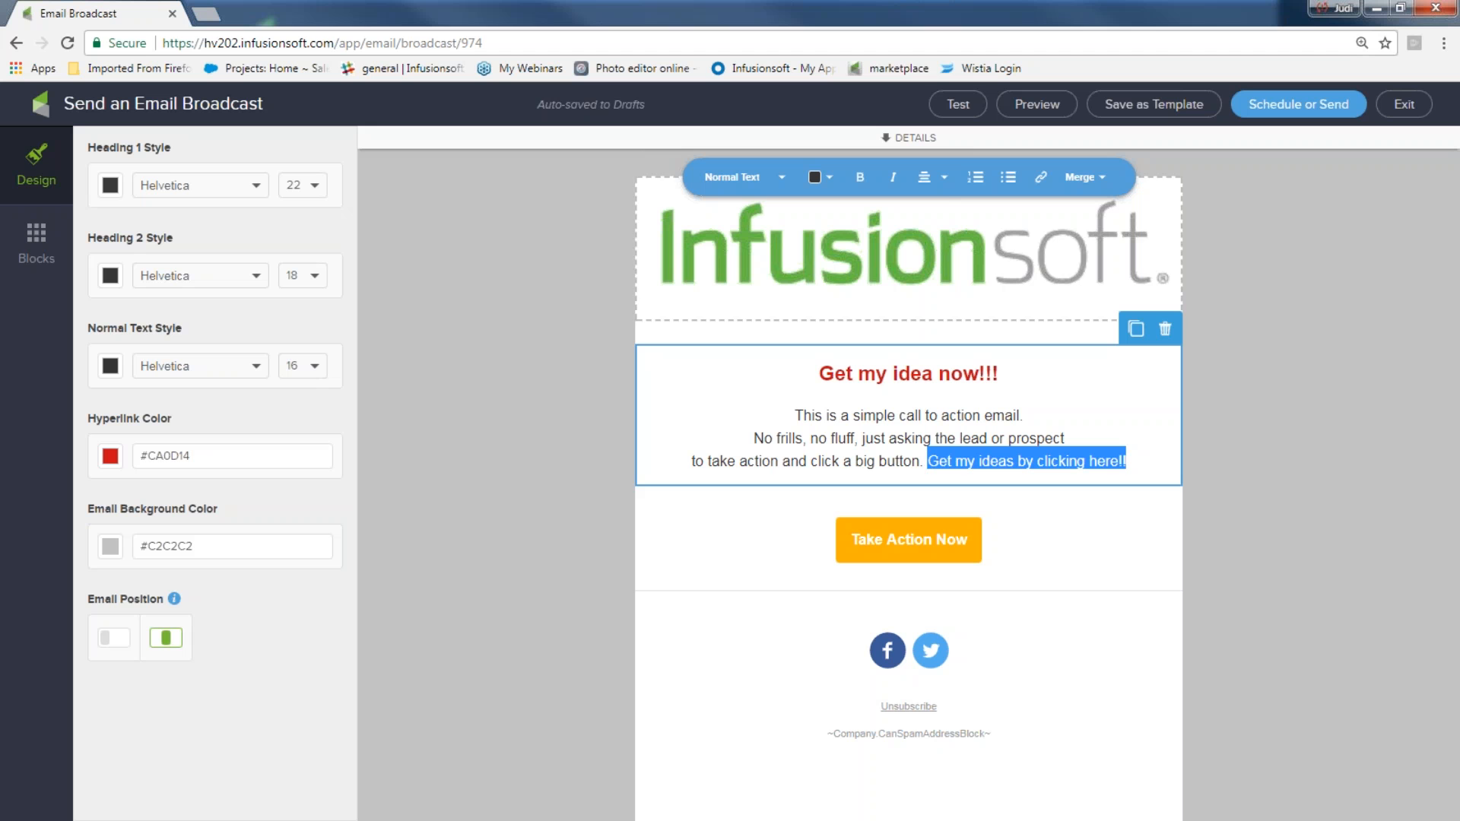
left_click(1040, 183)
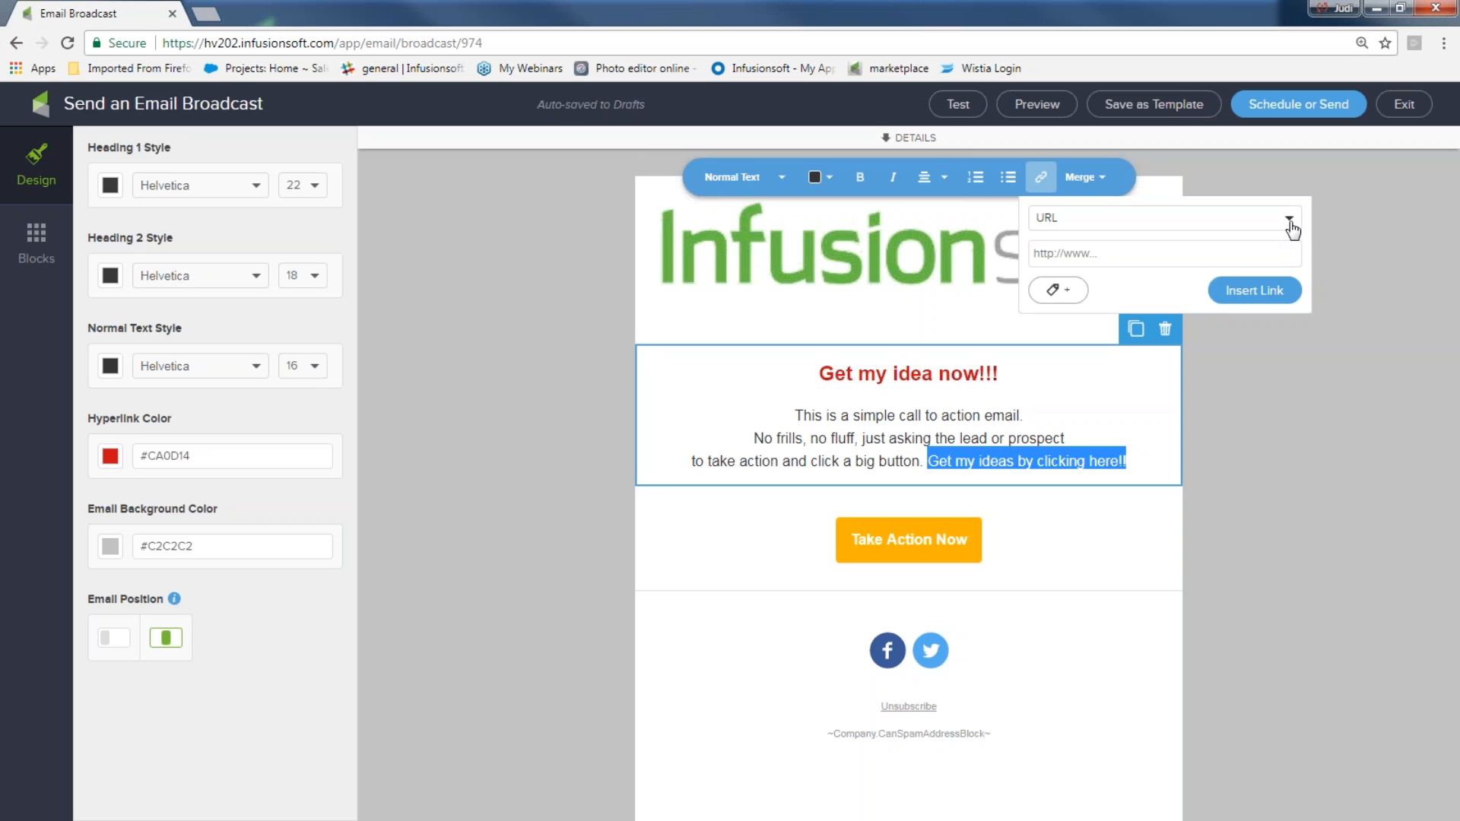
left_click(1291, 222)
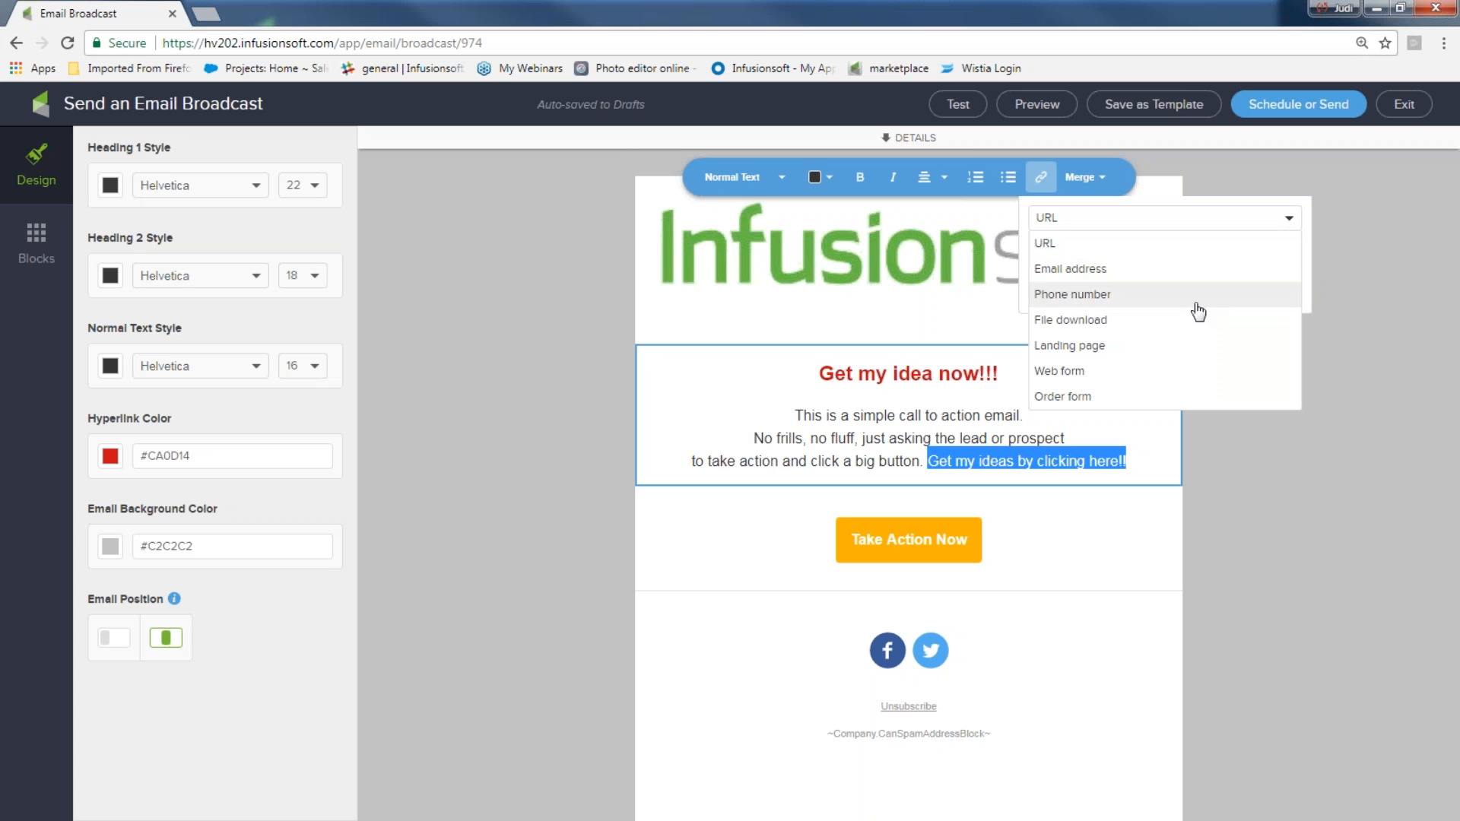
left_click(1183, 324)
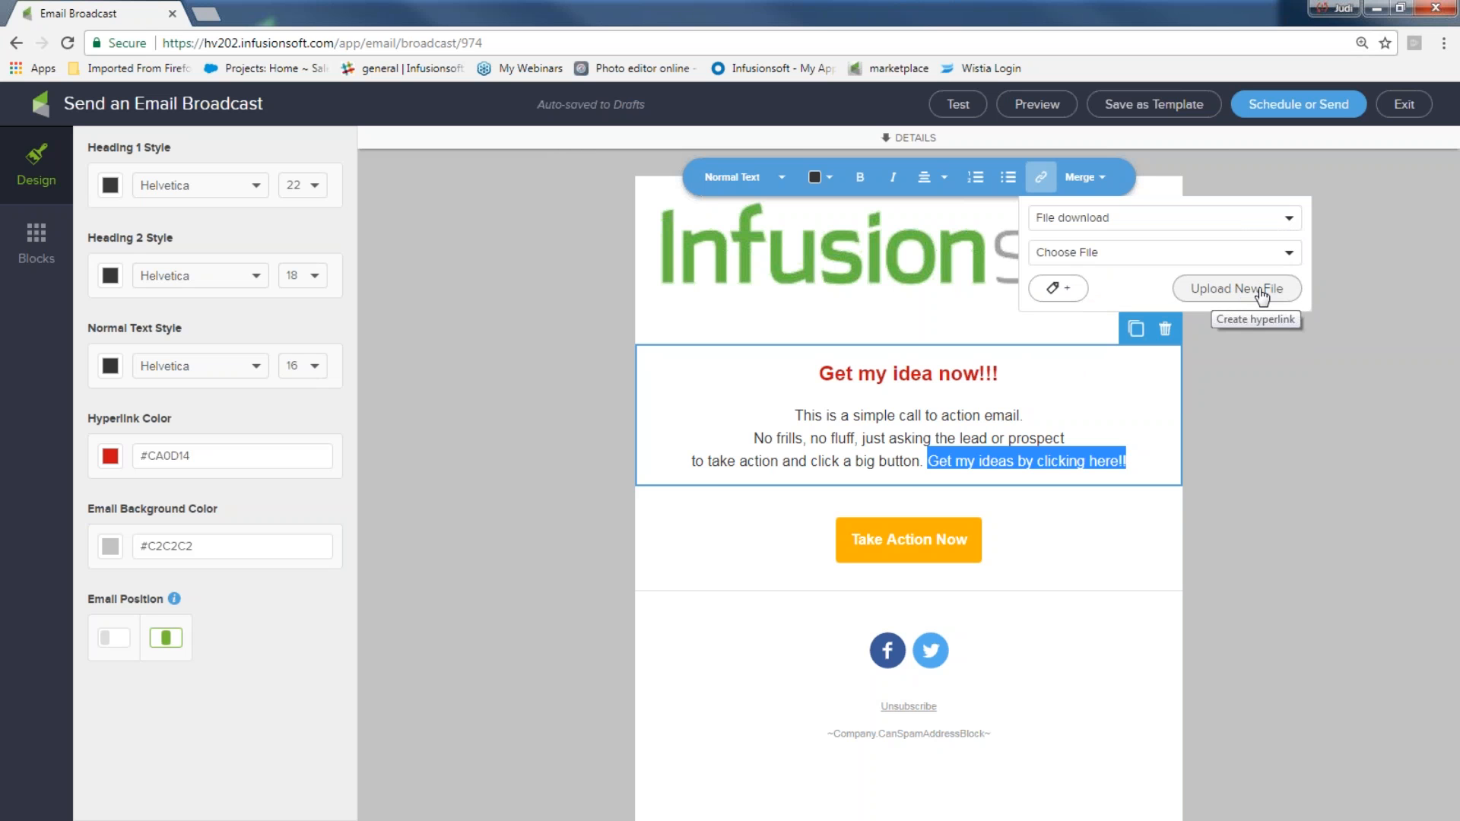
left_click(1287, 261)
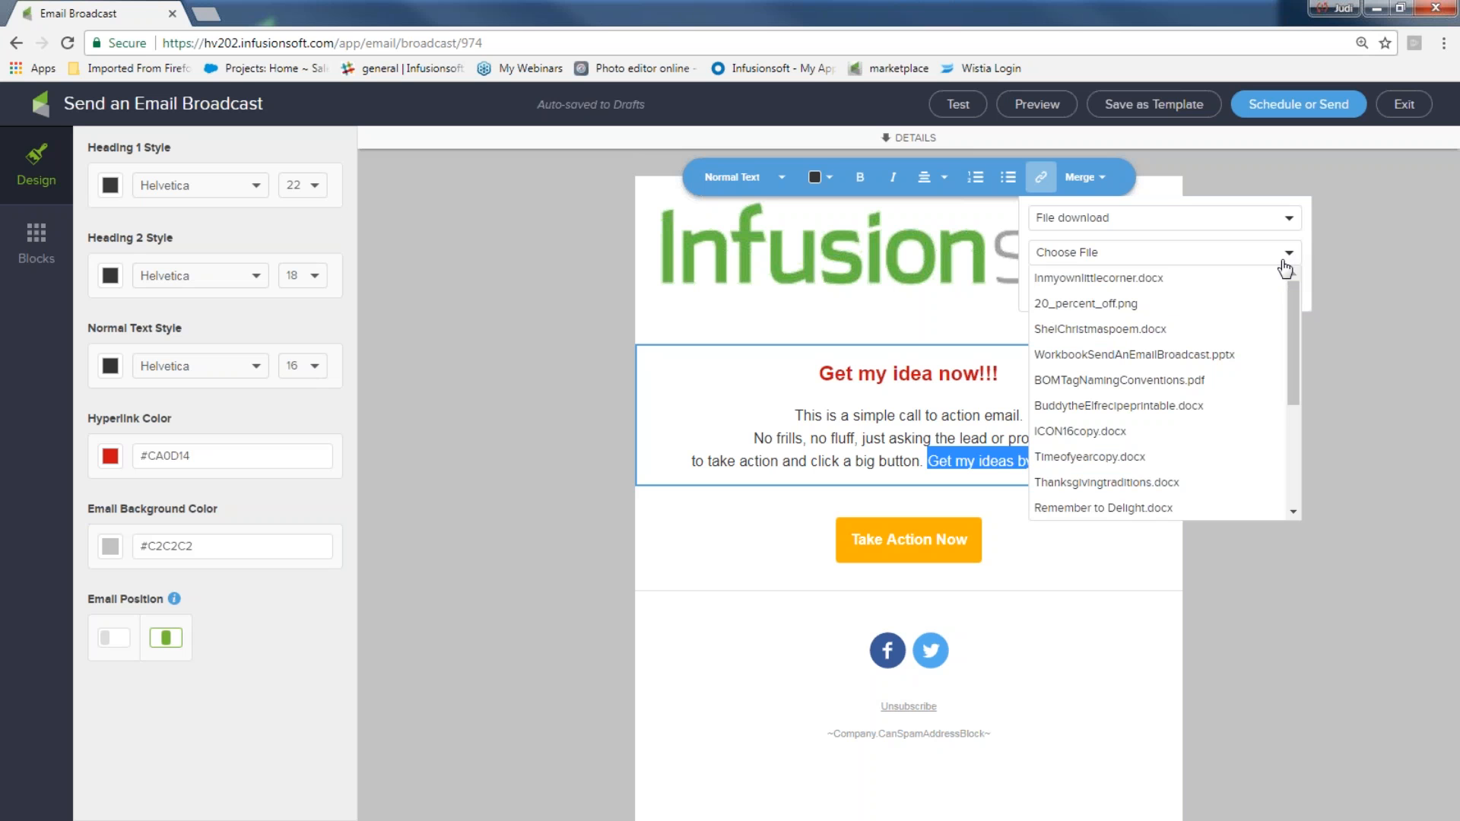
scroll(1224, 395, "down", 3)
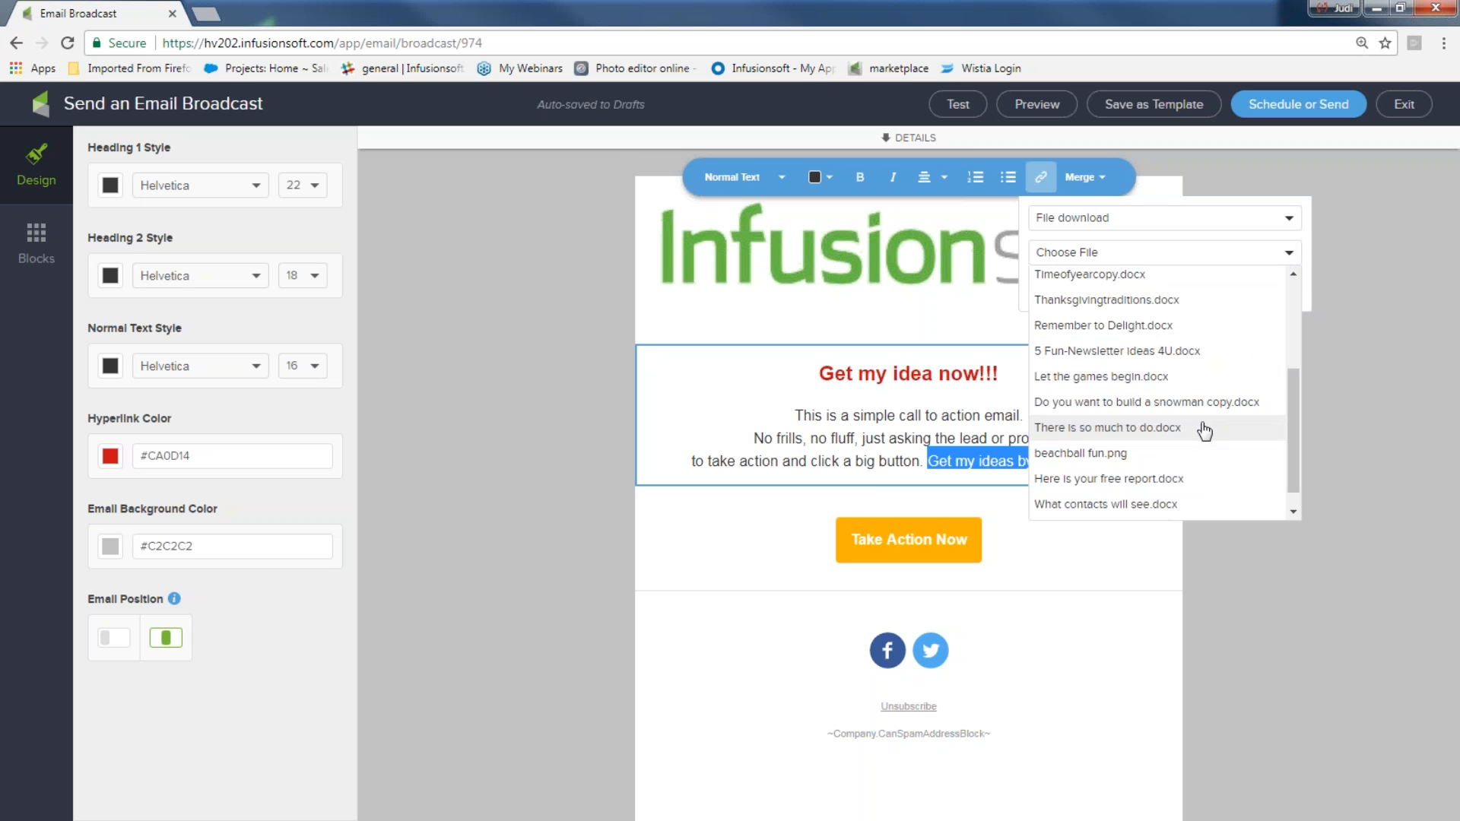
left_click(1140, 354)
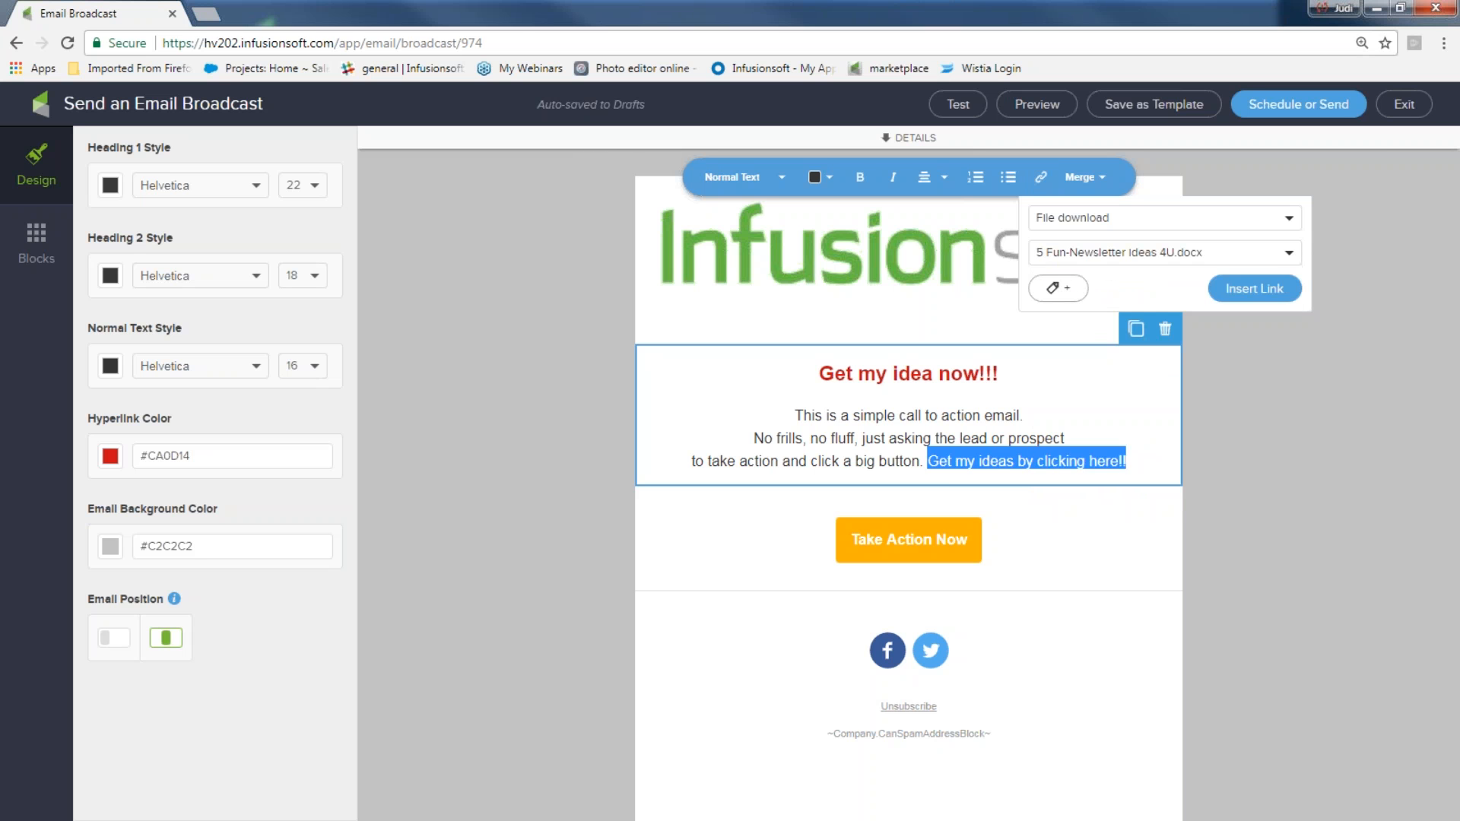
left_click(1242, 292)
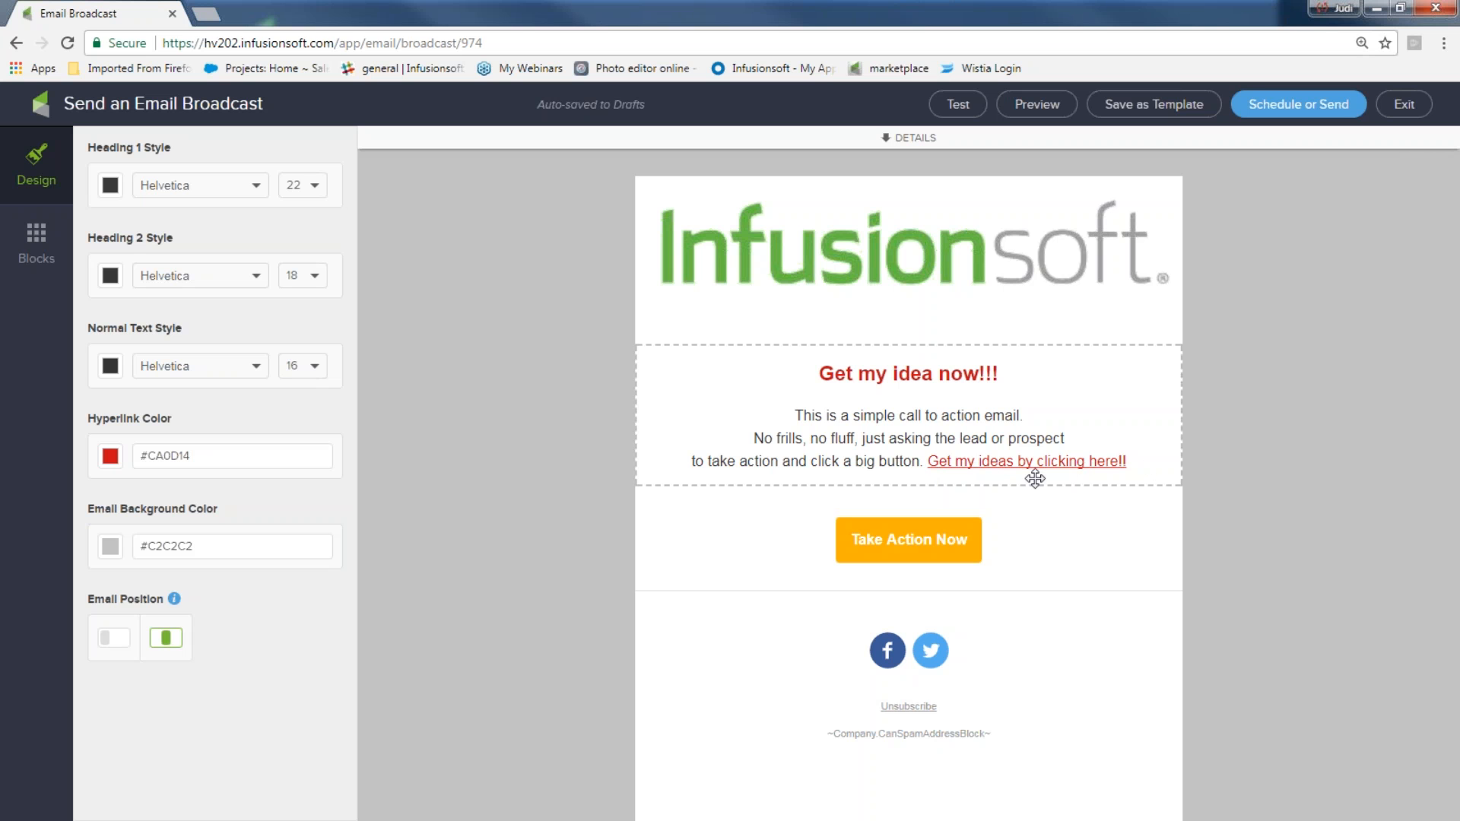
Add a new line "Find out how to create a great newsletter!!" below the body paragraph
left_click(1137, 462)
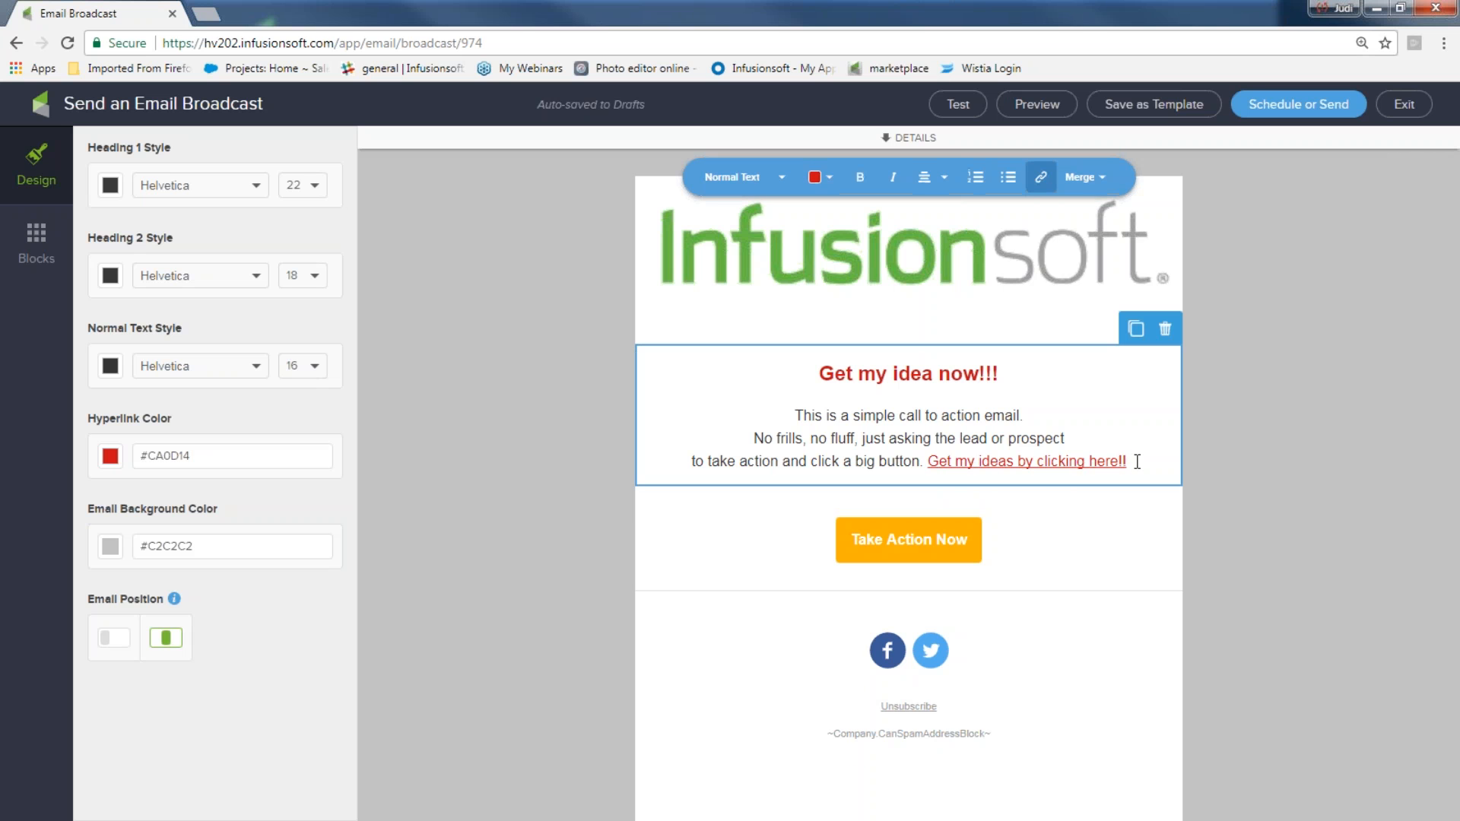
key("Return")
type("Fin out")
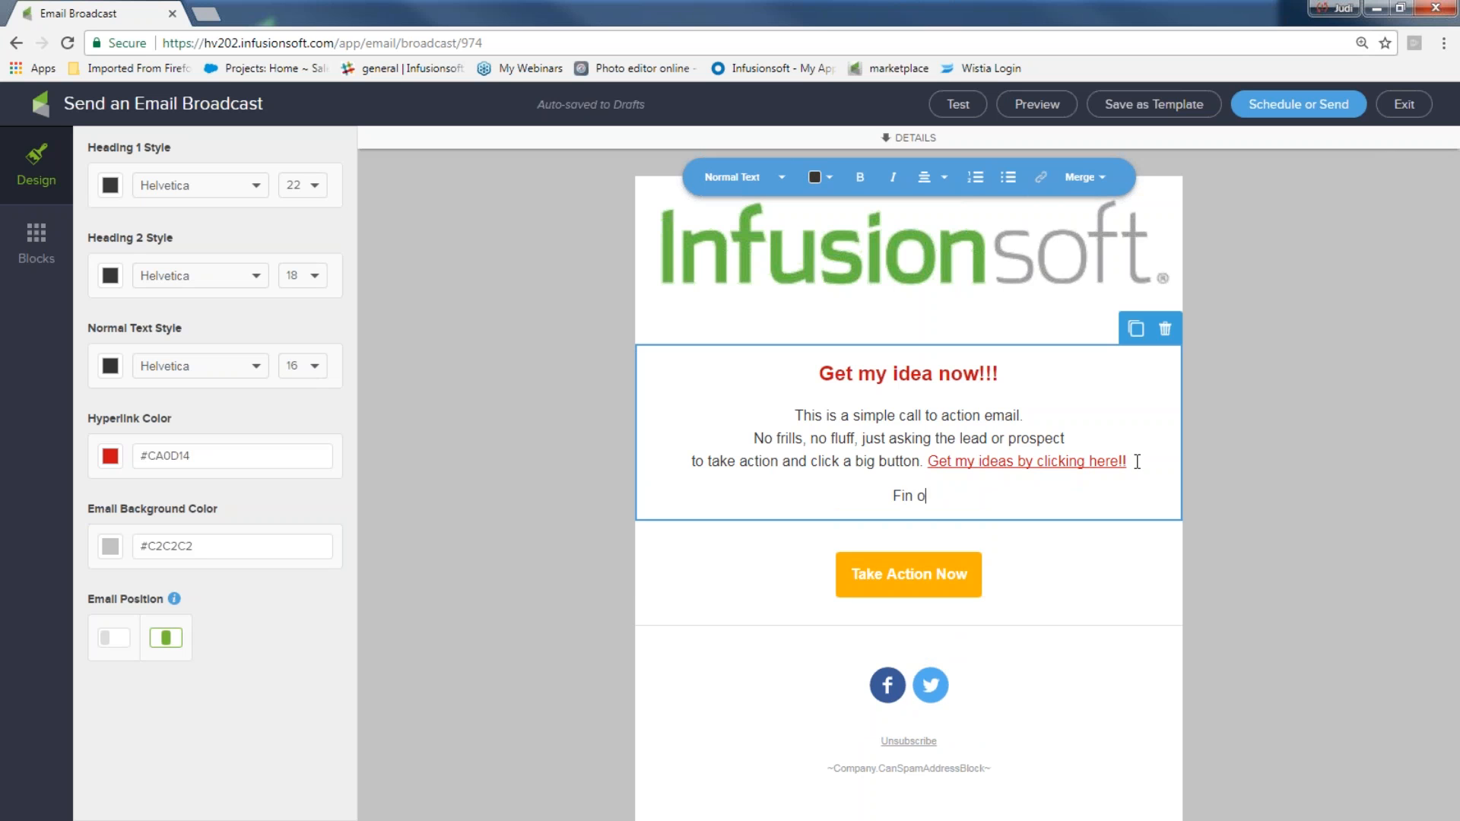
key("BackSpace")
key("BackSpace")
key("BackSpace")
key("BackSpace")
type("d out how to create a great new")
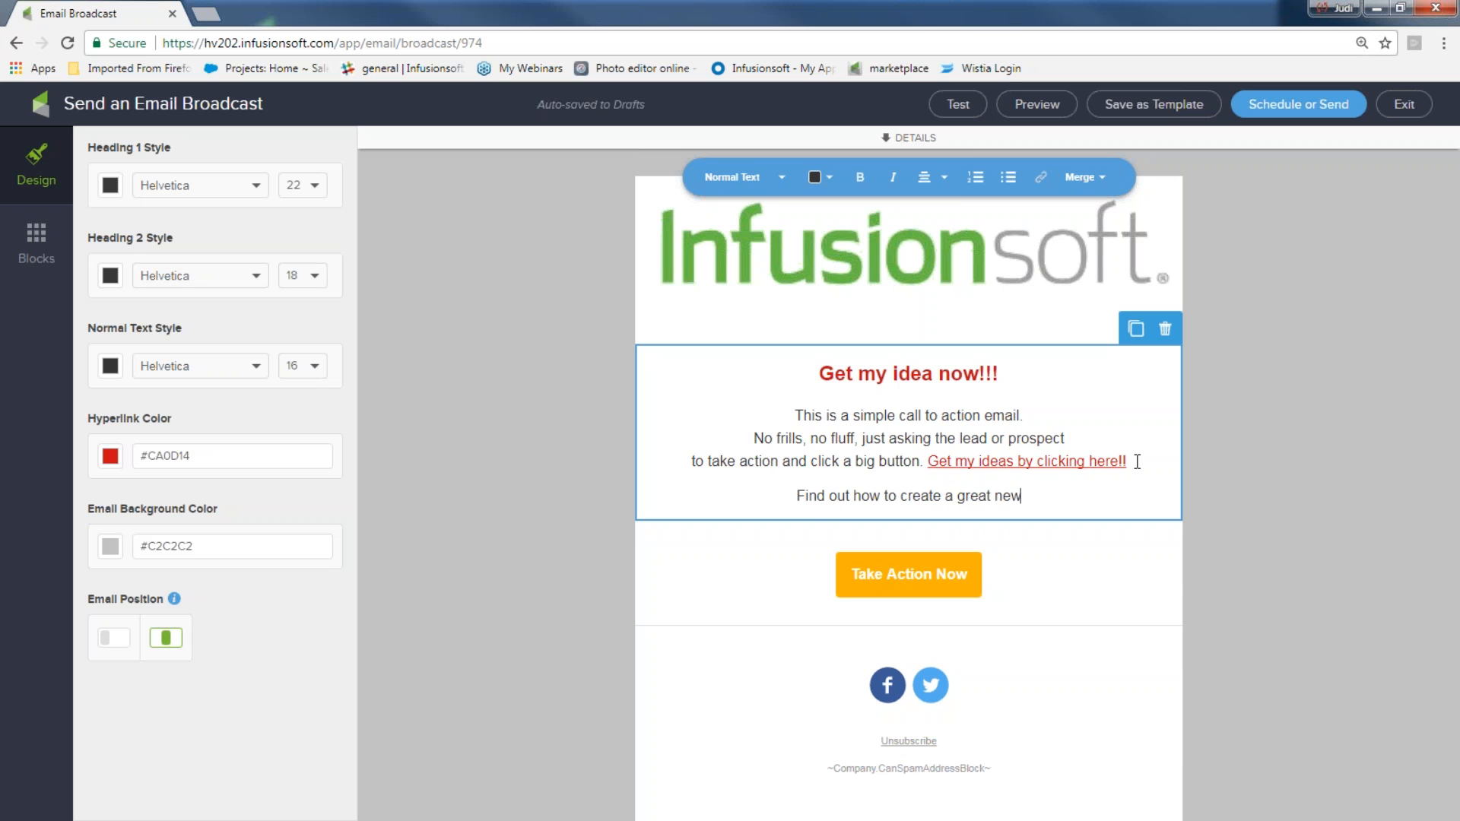
type("sletter!!")
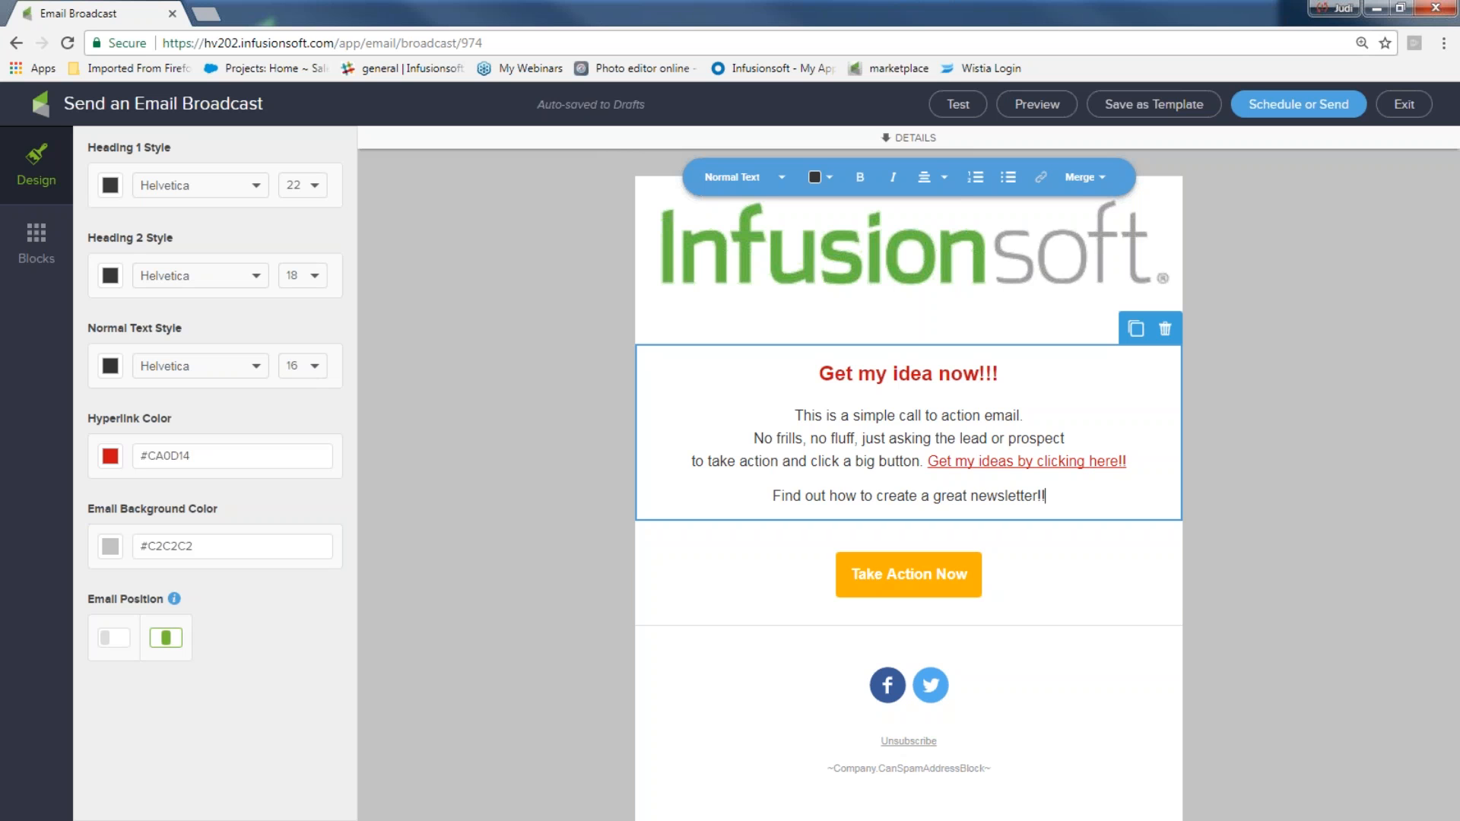
left_click(1421, 570)
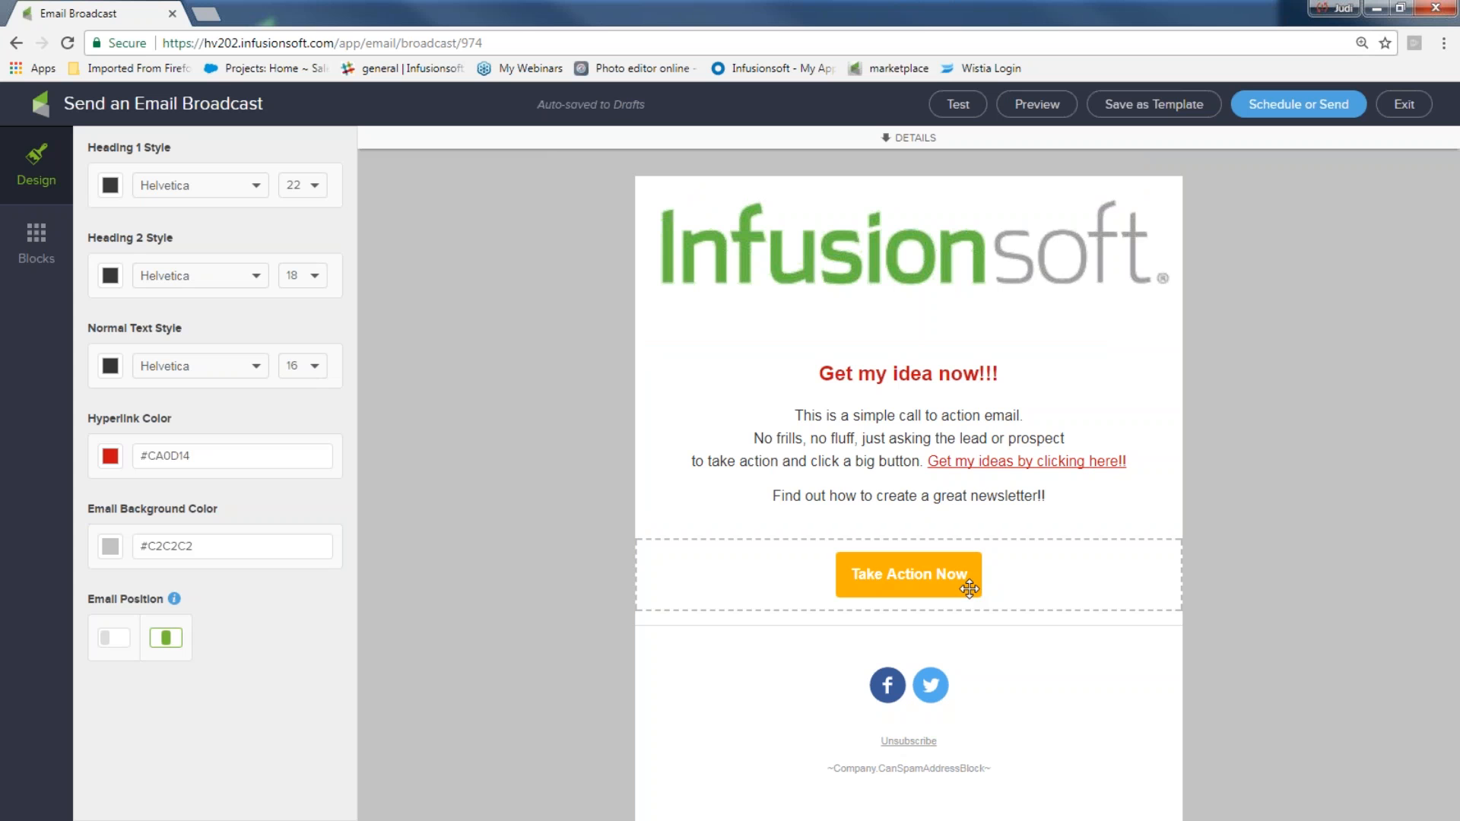
Change the call-to-action button text to "Get ideas now"
left_click(965, 589)
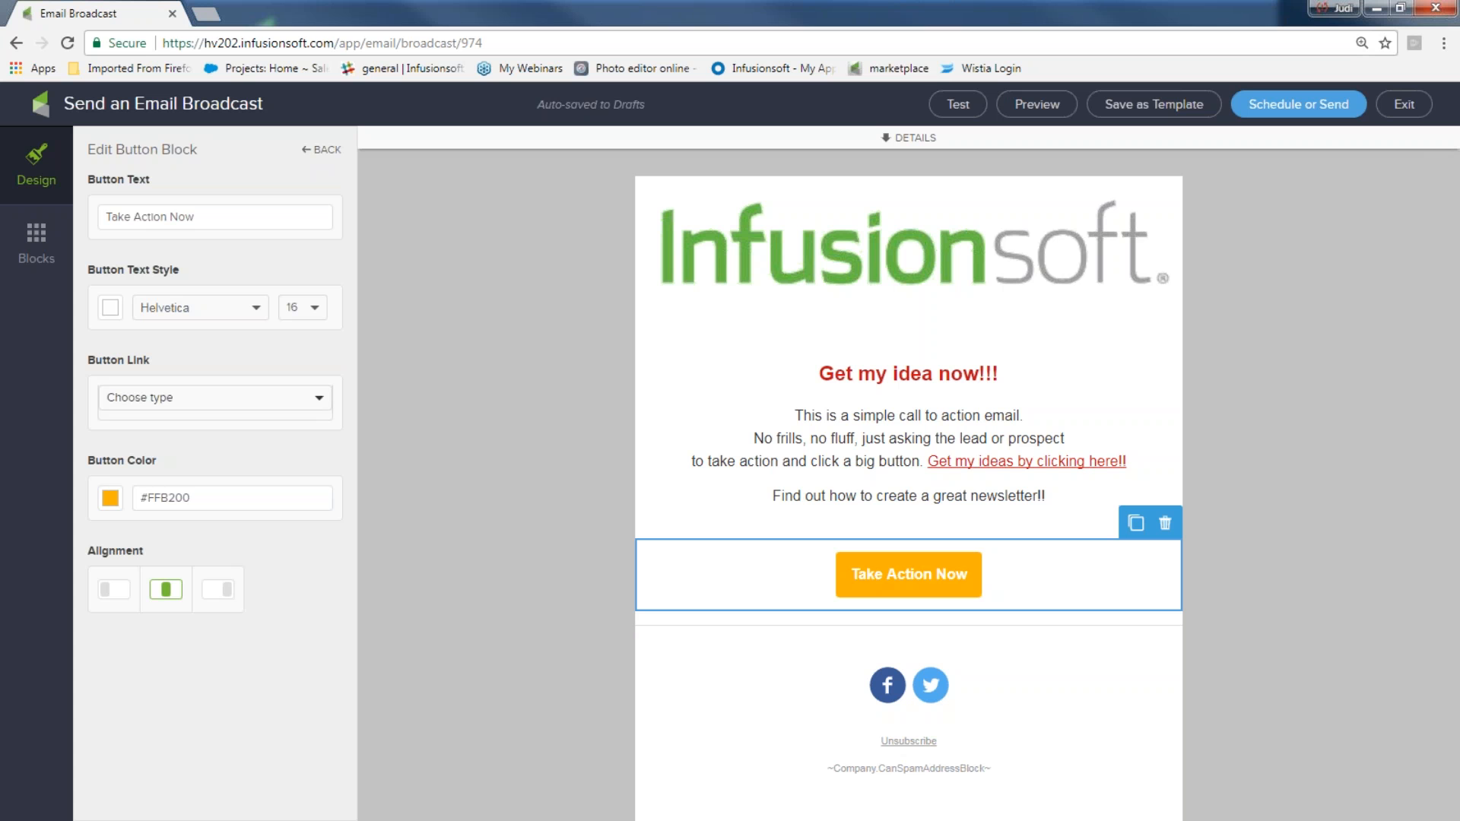
triple_click(210, 220)
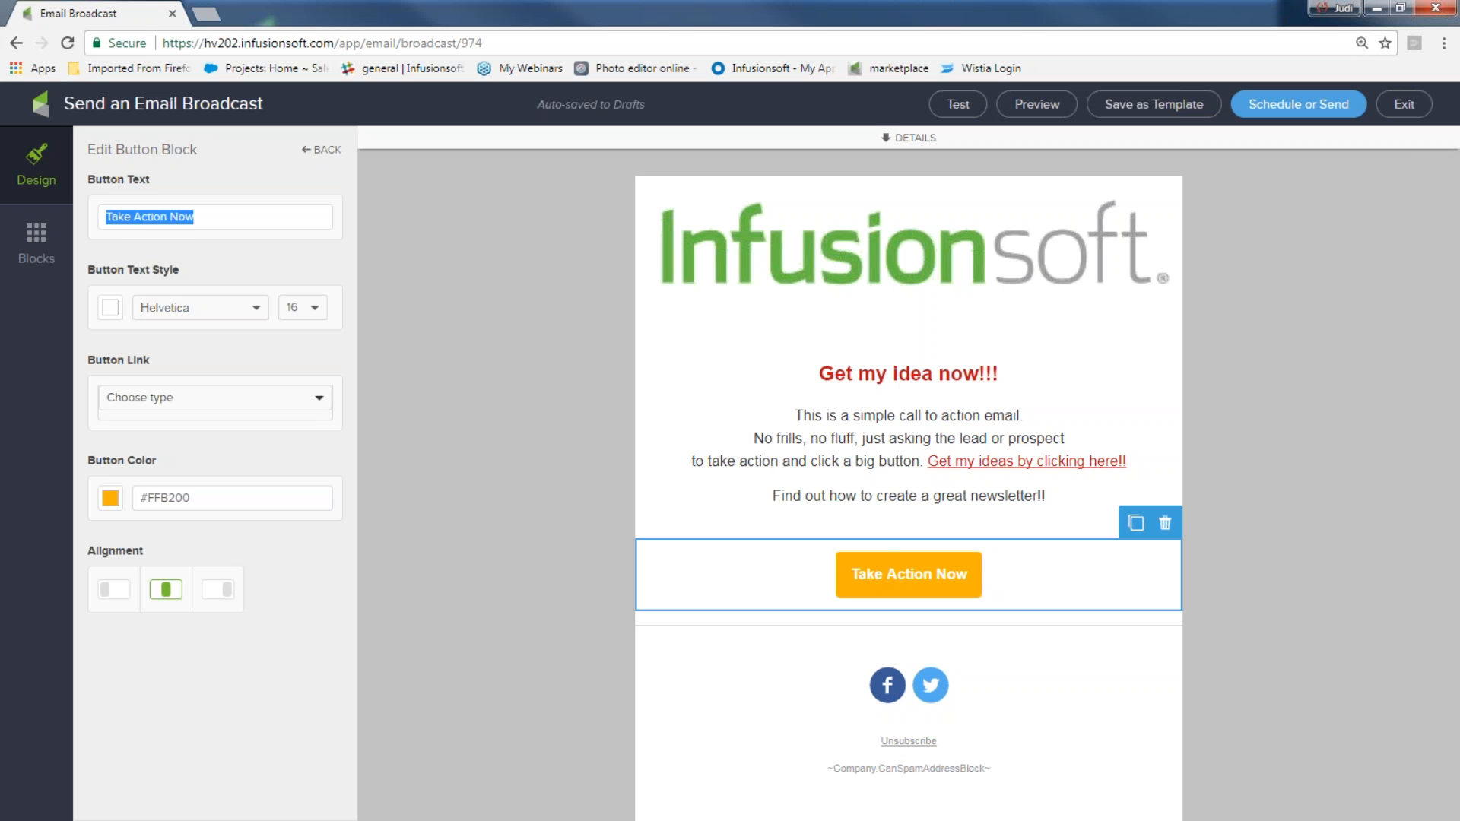
type("Get ideas now")
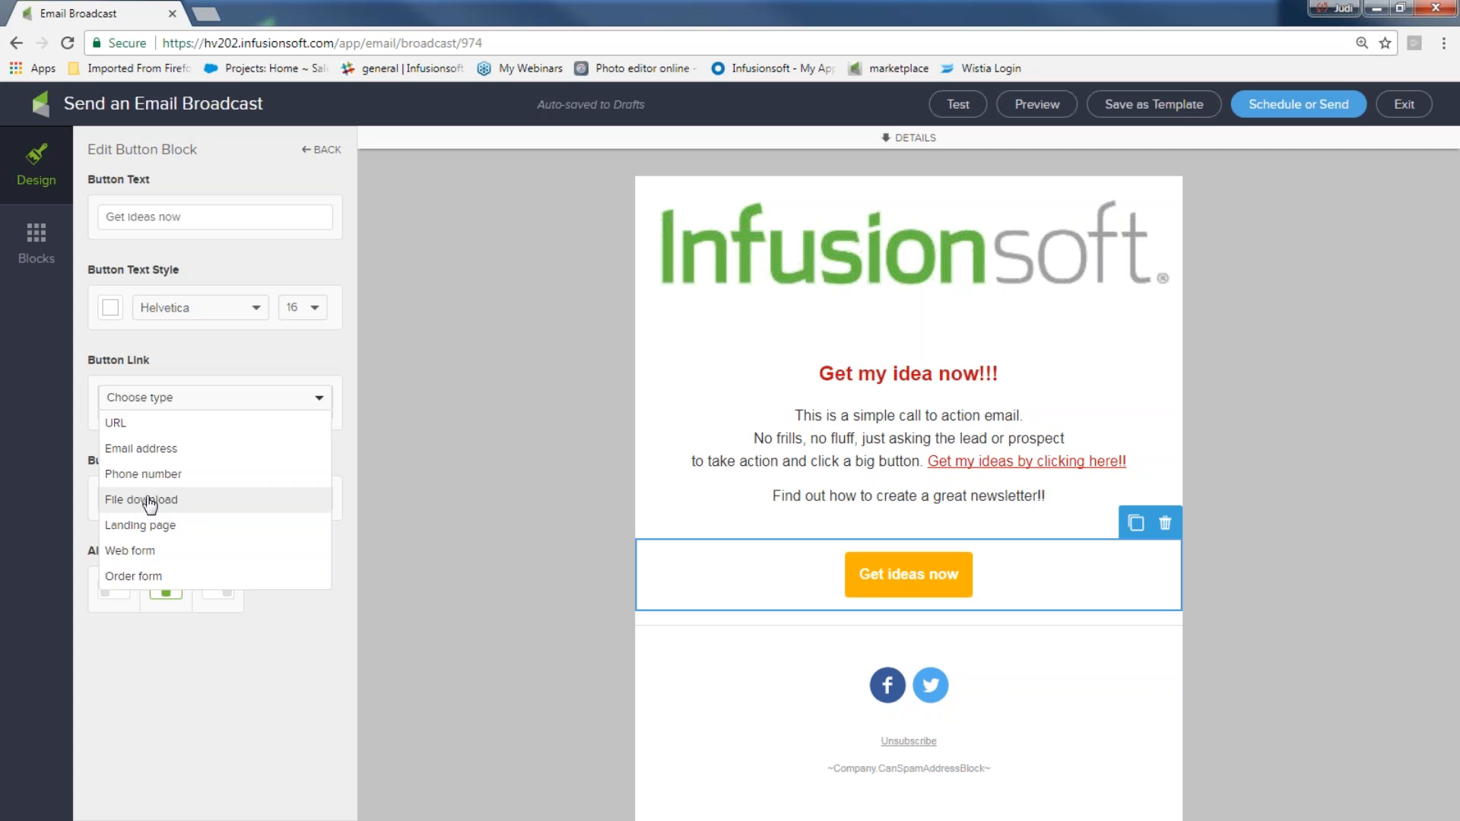
Link the call-to-action button as a file download of 5 Fun-Newsletter ideas 4U.docx
left_click(149, 502)
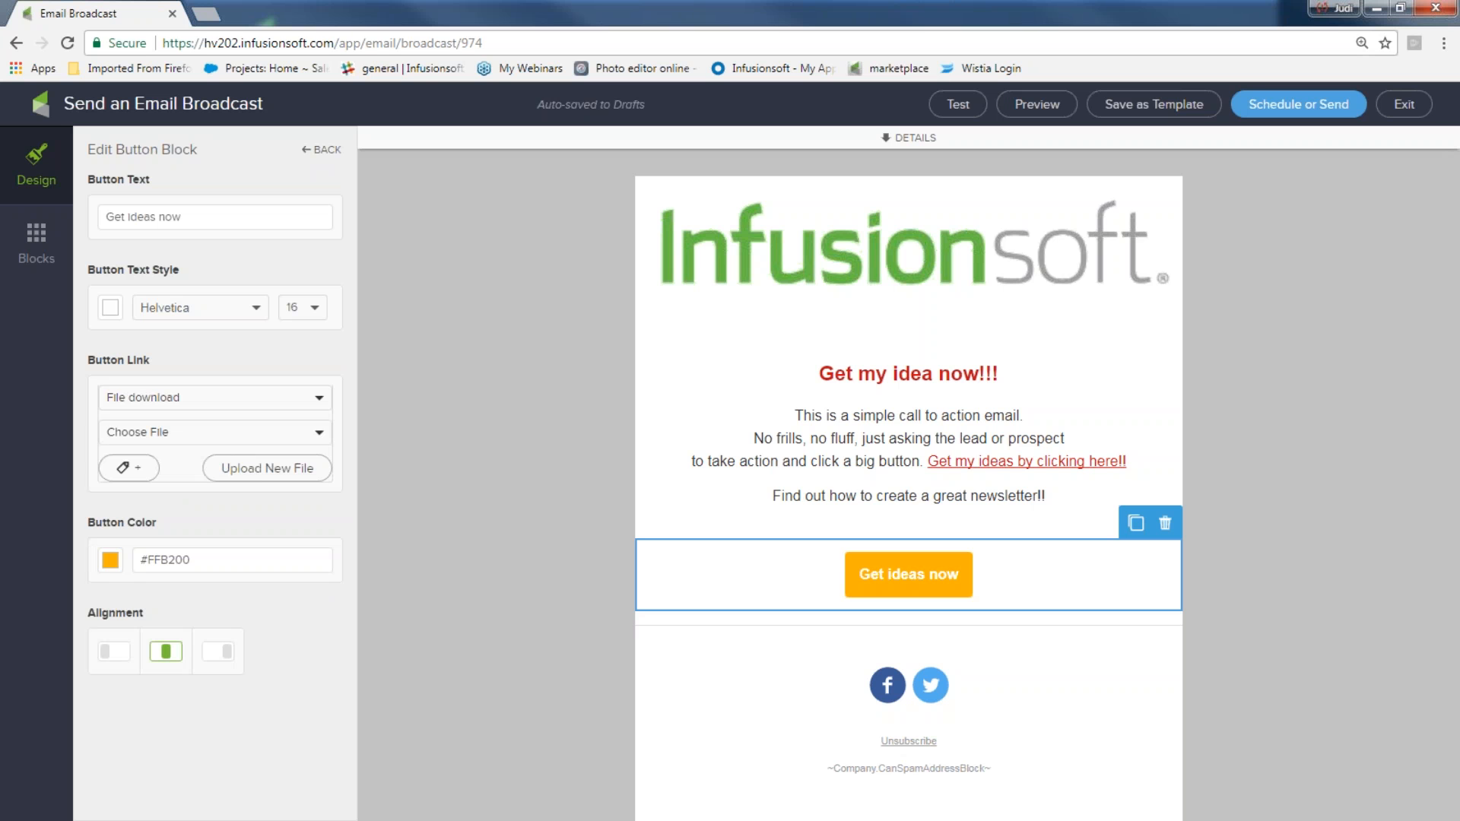
left_click(317, 435)
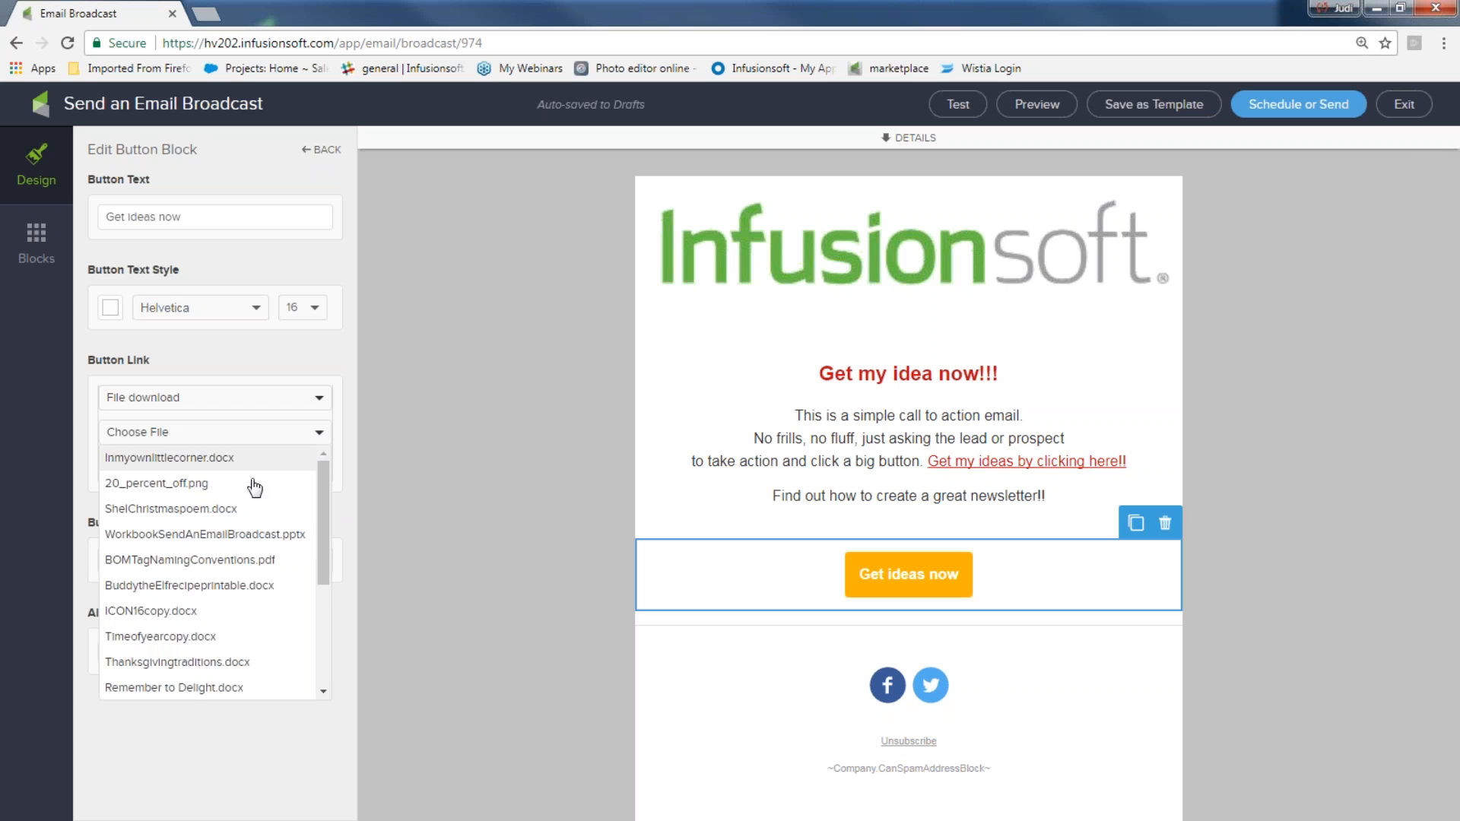
scroll(245, 498, "down", 1)
scroll(242, 502, "down", 3)
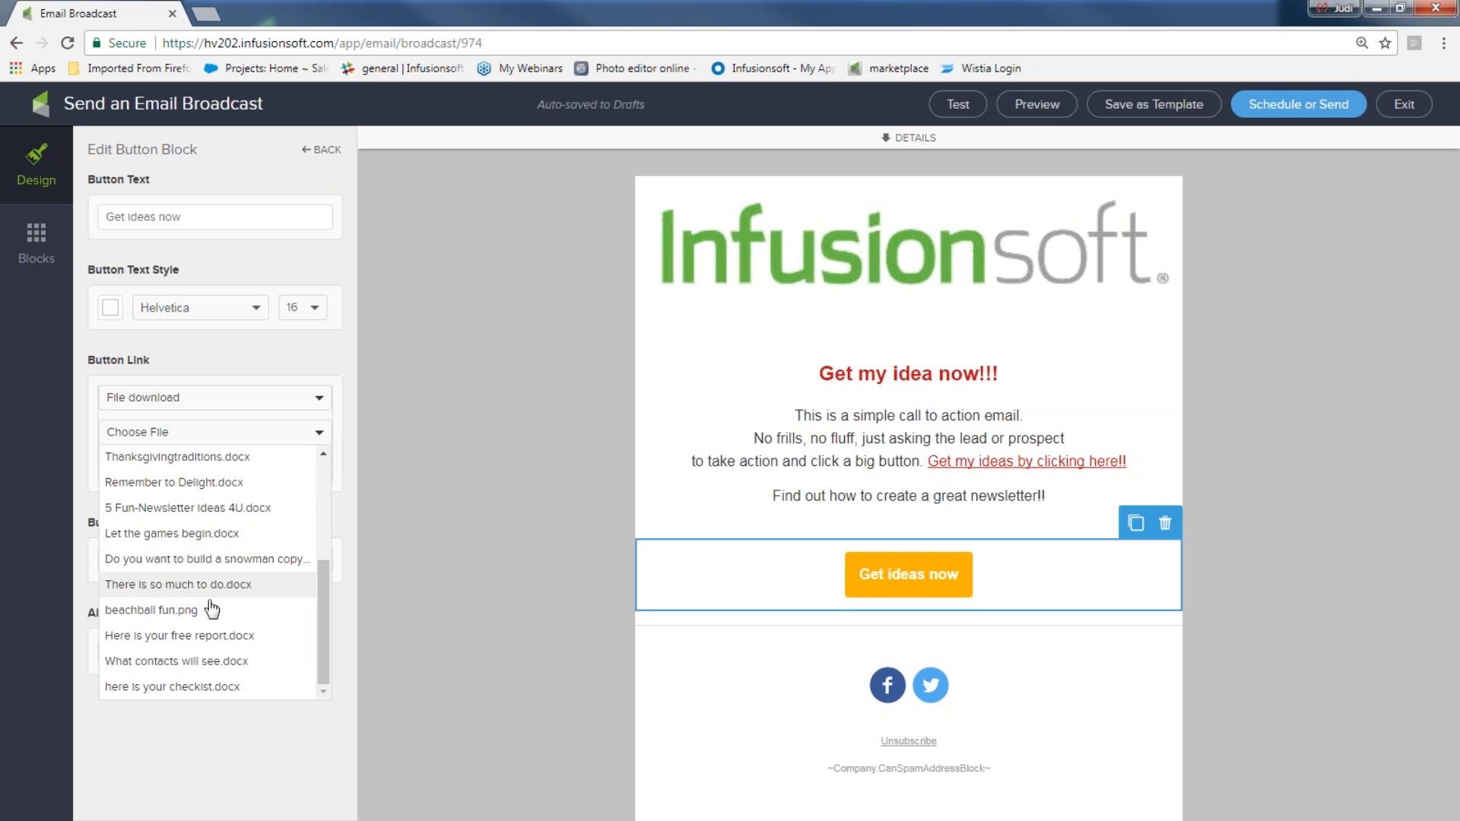
left_click(200, 509)
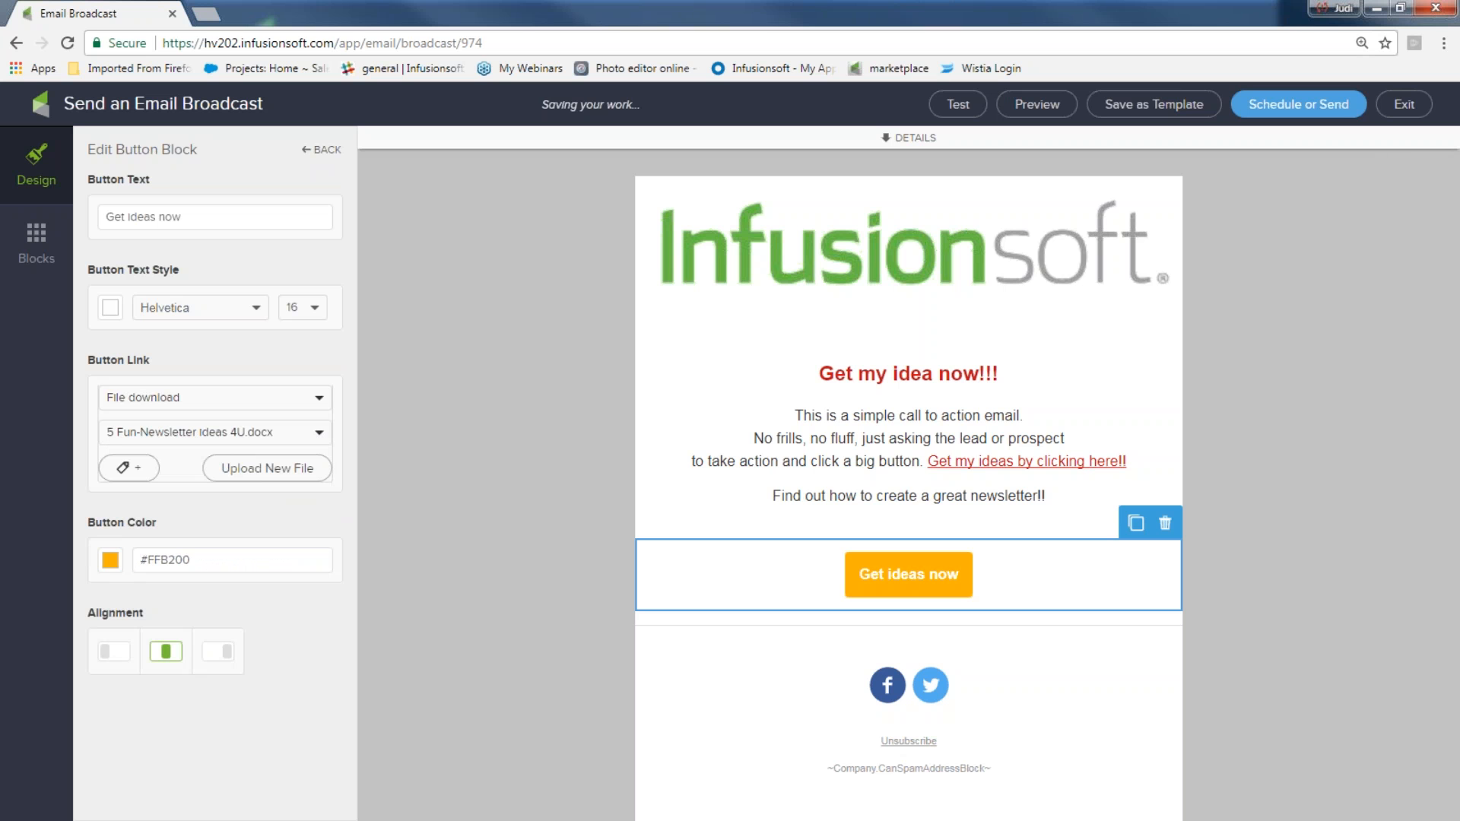
Change the call-to-action button colour to blue #437AD4
left_click(111, 557)
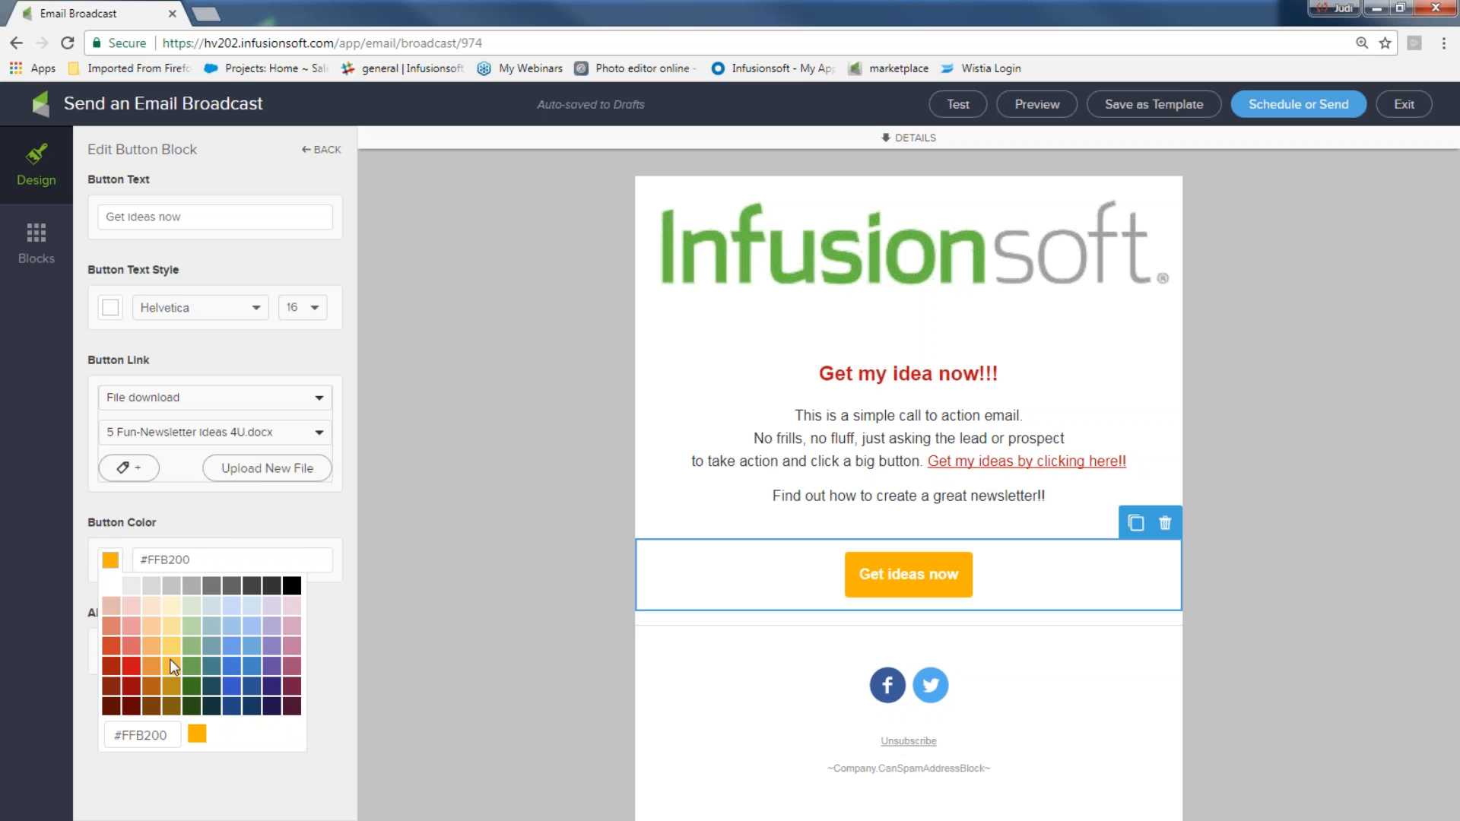
left_click(233, 660)
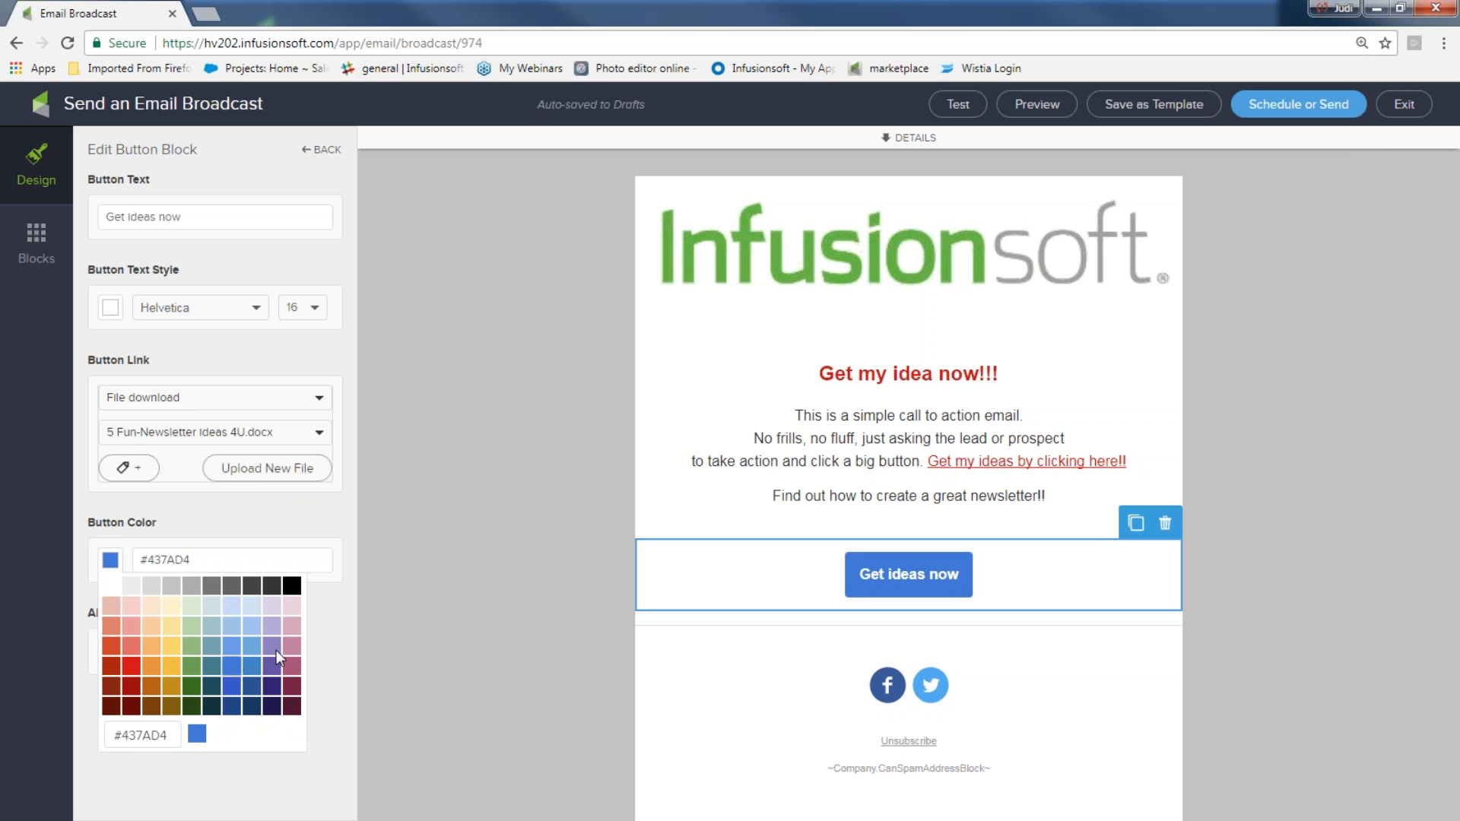
left_click(377, 625)
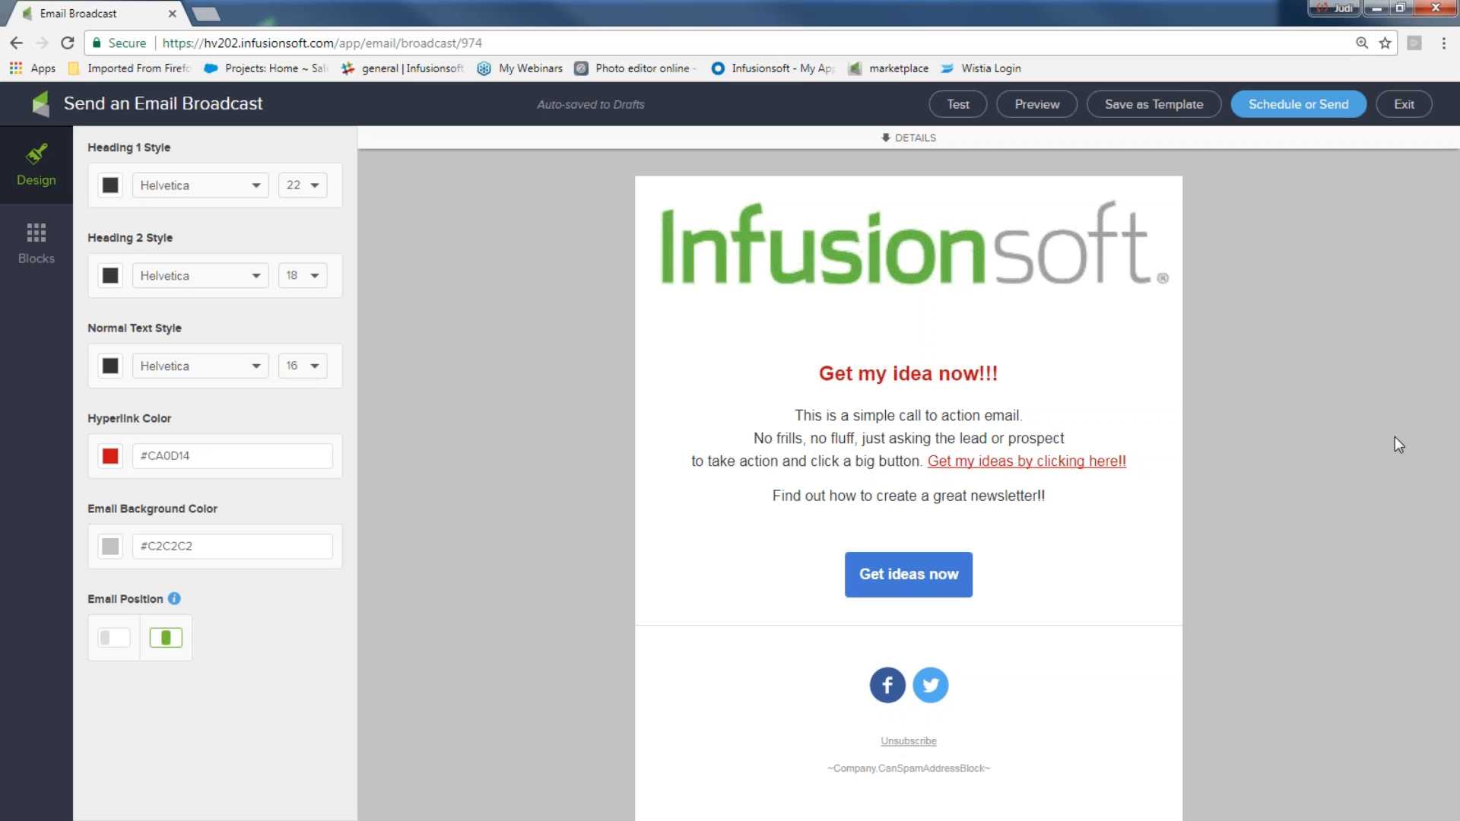
Shorten the divider below the button and set its colour to the same blue #437AD4
left_click(1097, 631)
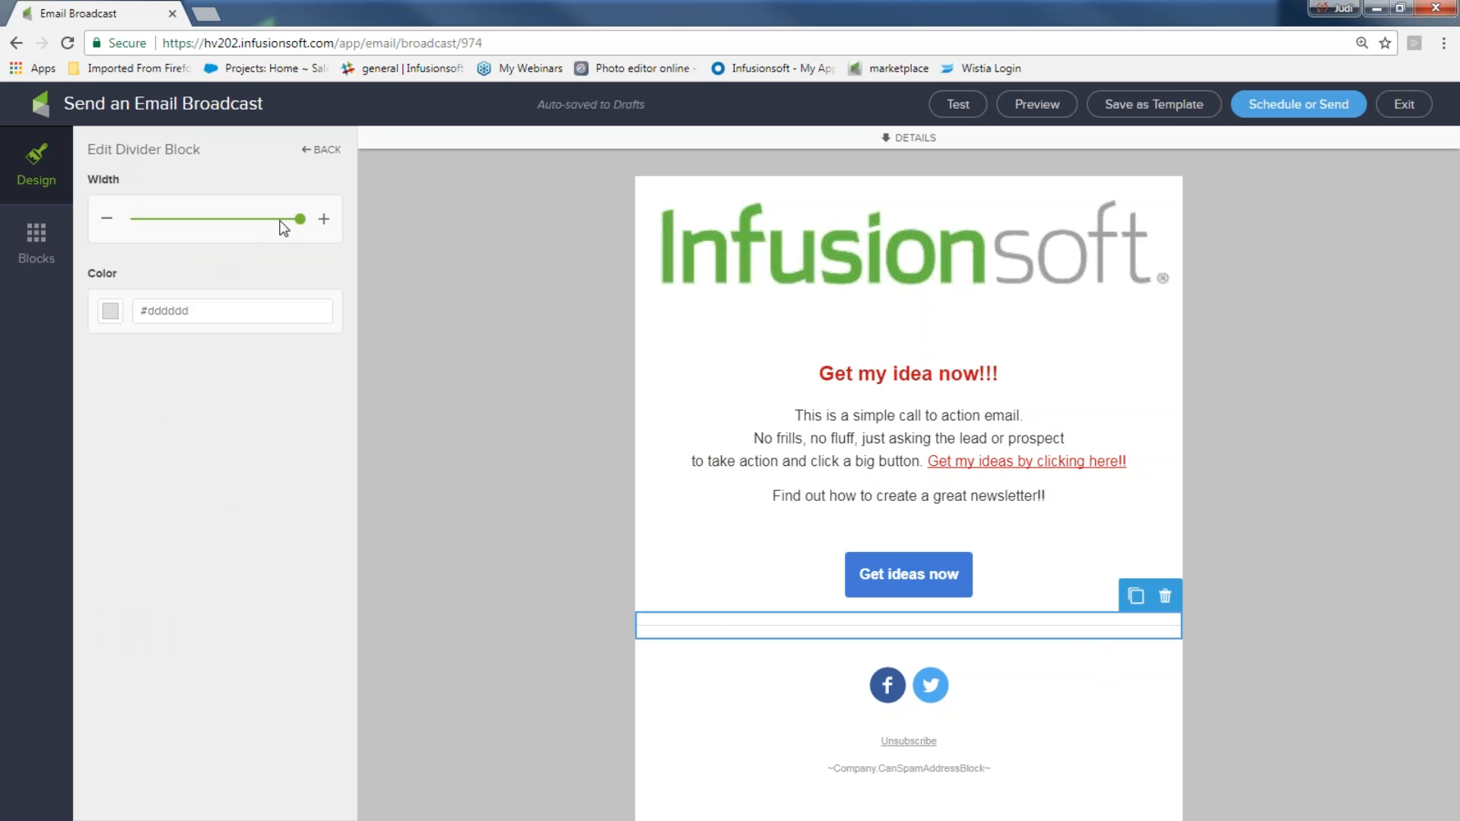
left_click_drag(299, 219, 238, 219)
left_click(111, 312)
left_click(238, 419)
left_click(414, 406)
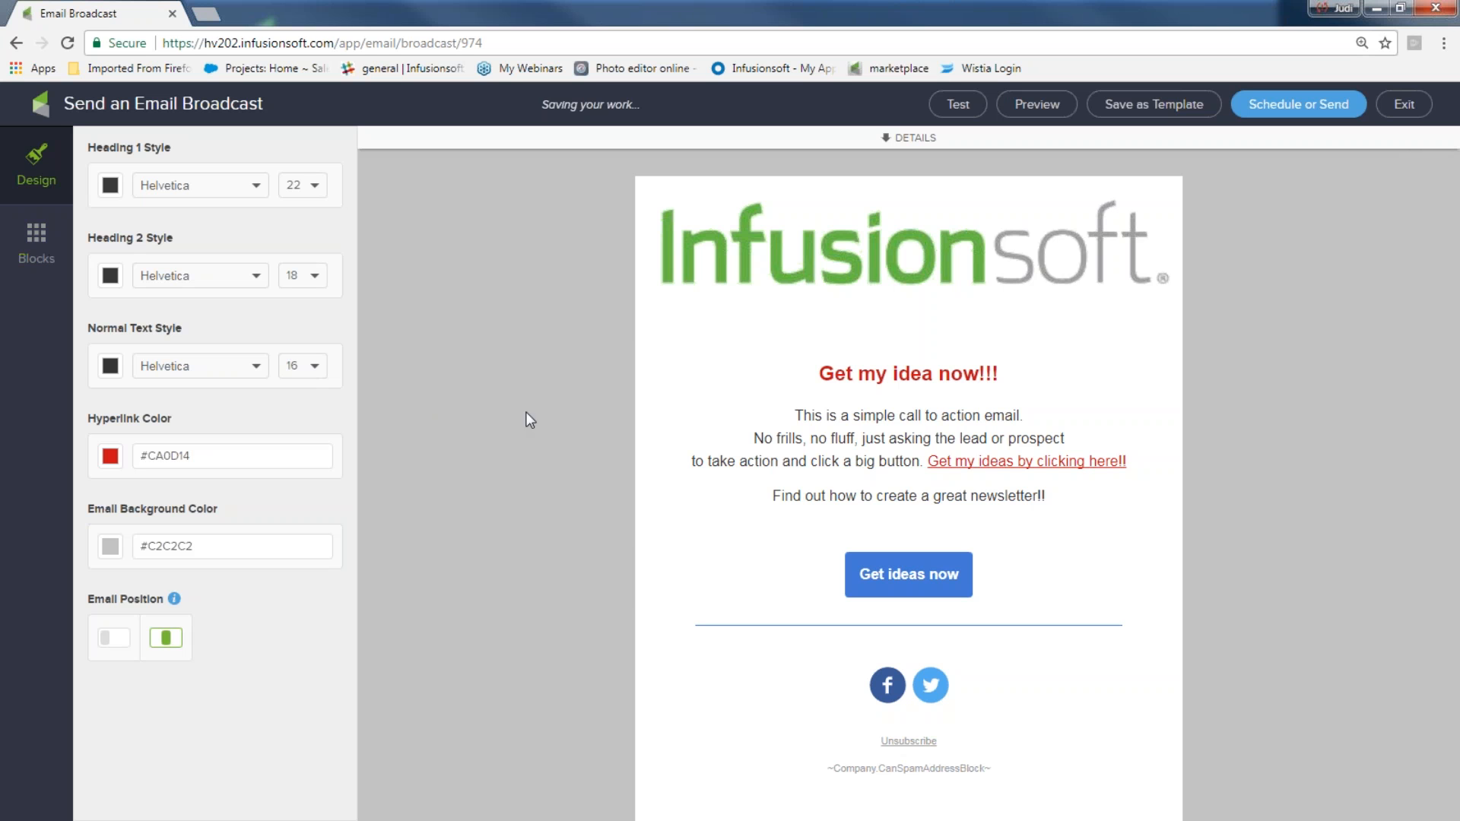
Duplicate the blue divider and move the copy up to just below the logo
left_click(771, 628)
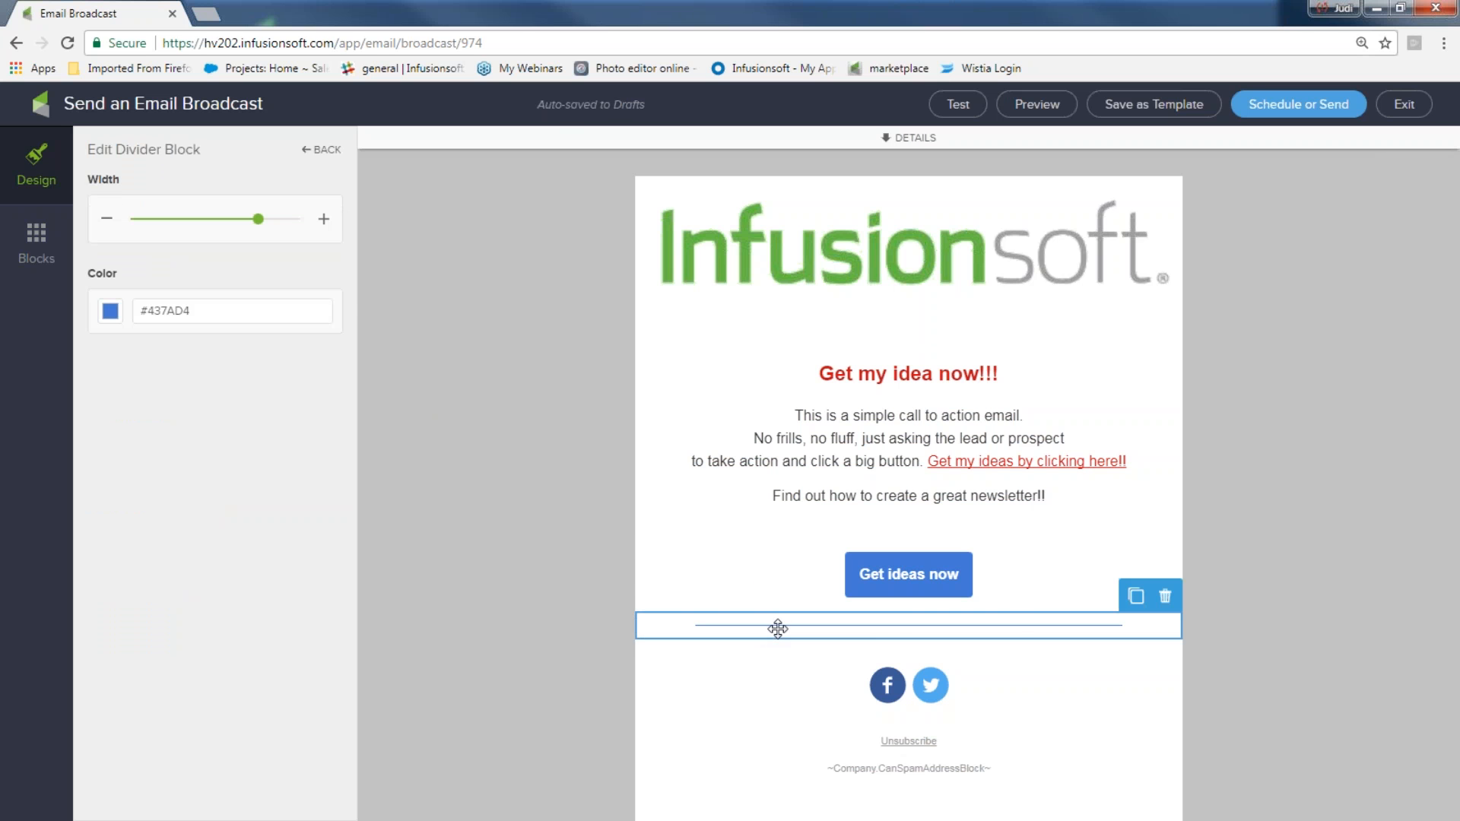
left_click(1136, 597)
left_click_drag(1031, 641, 1009, 339)
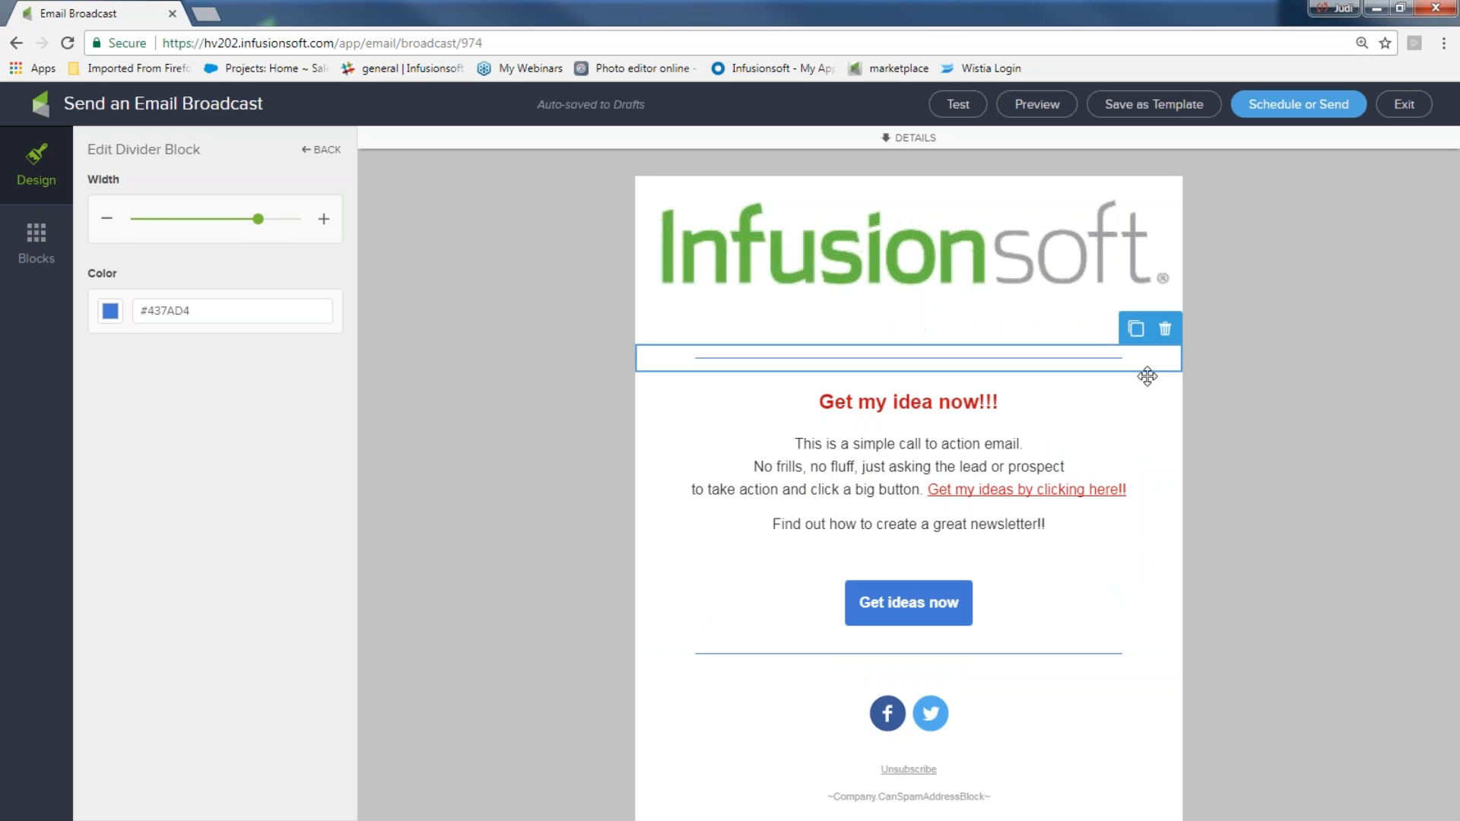
left_click(1312, 411)
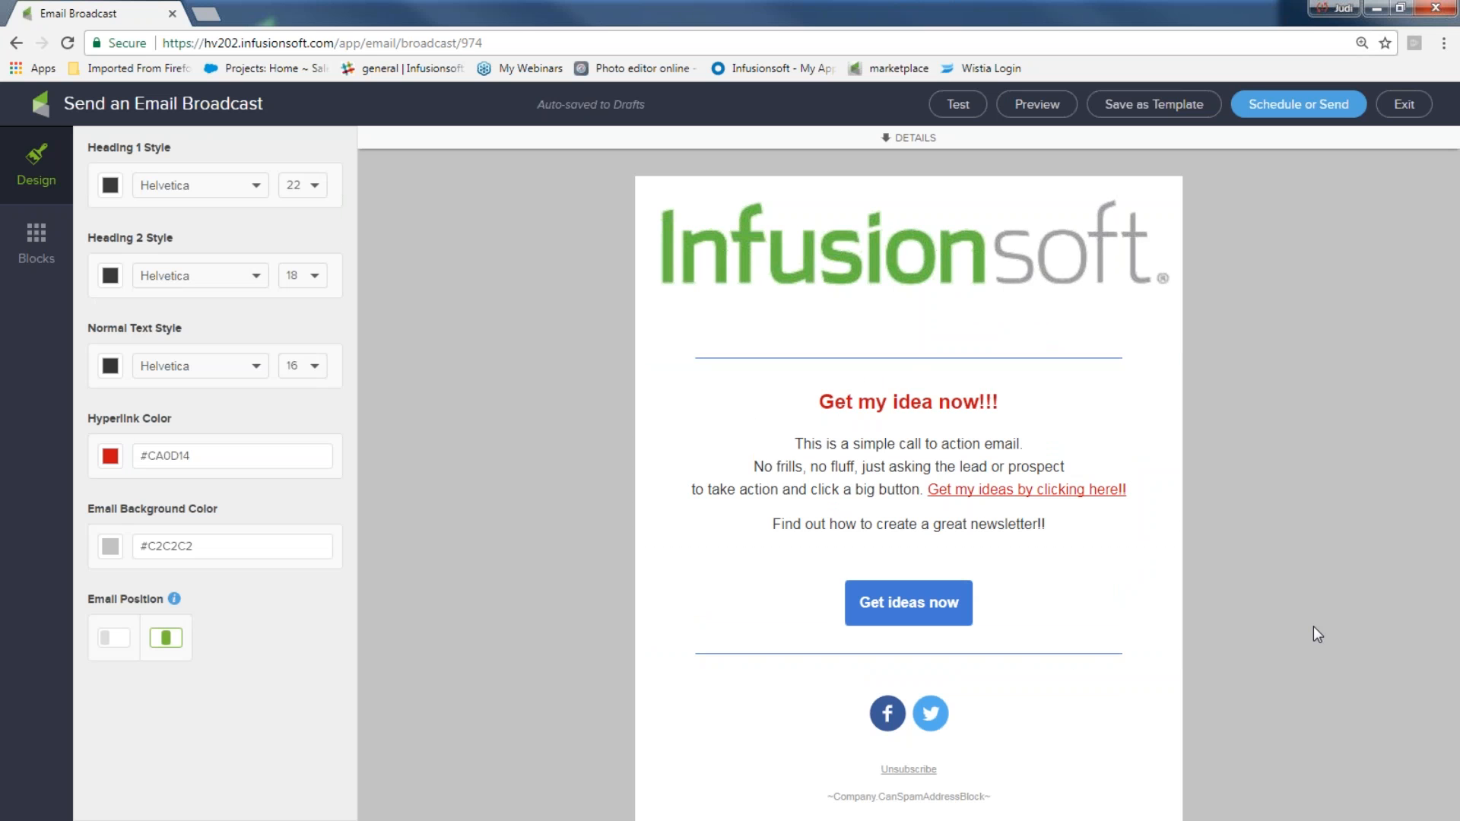
Delete the social media block above the unsubscribe footer
left_click(935, 715)
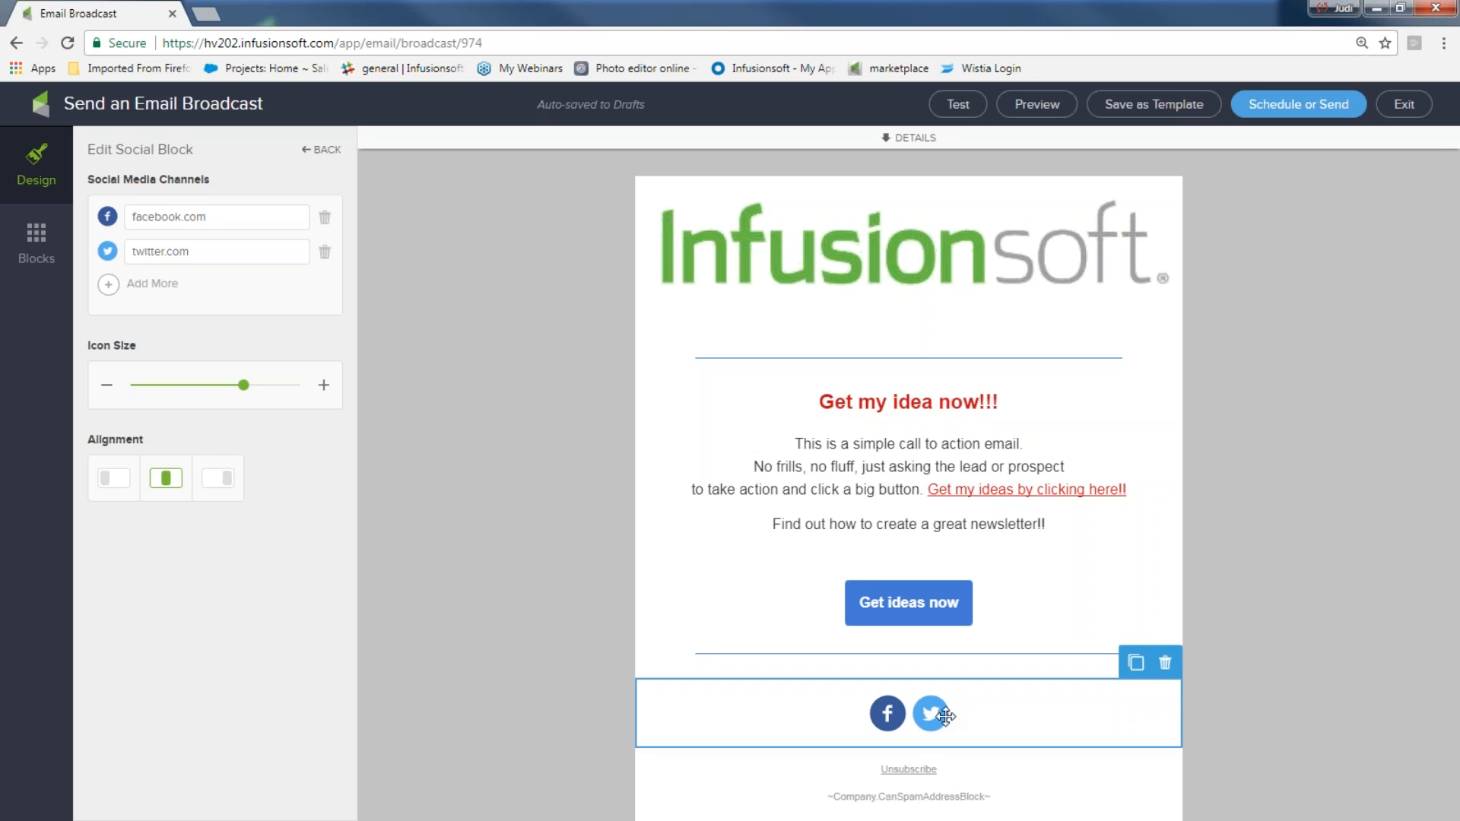
left_click(1165, 663)
left_click(1162, 694)
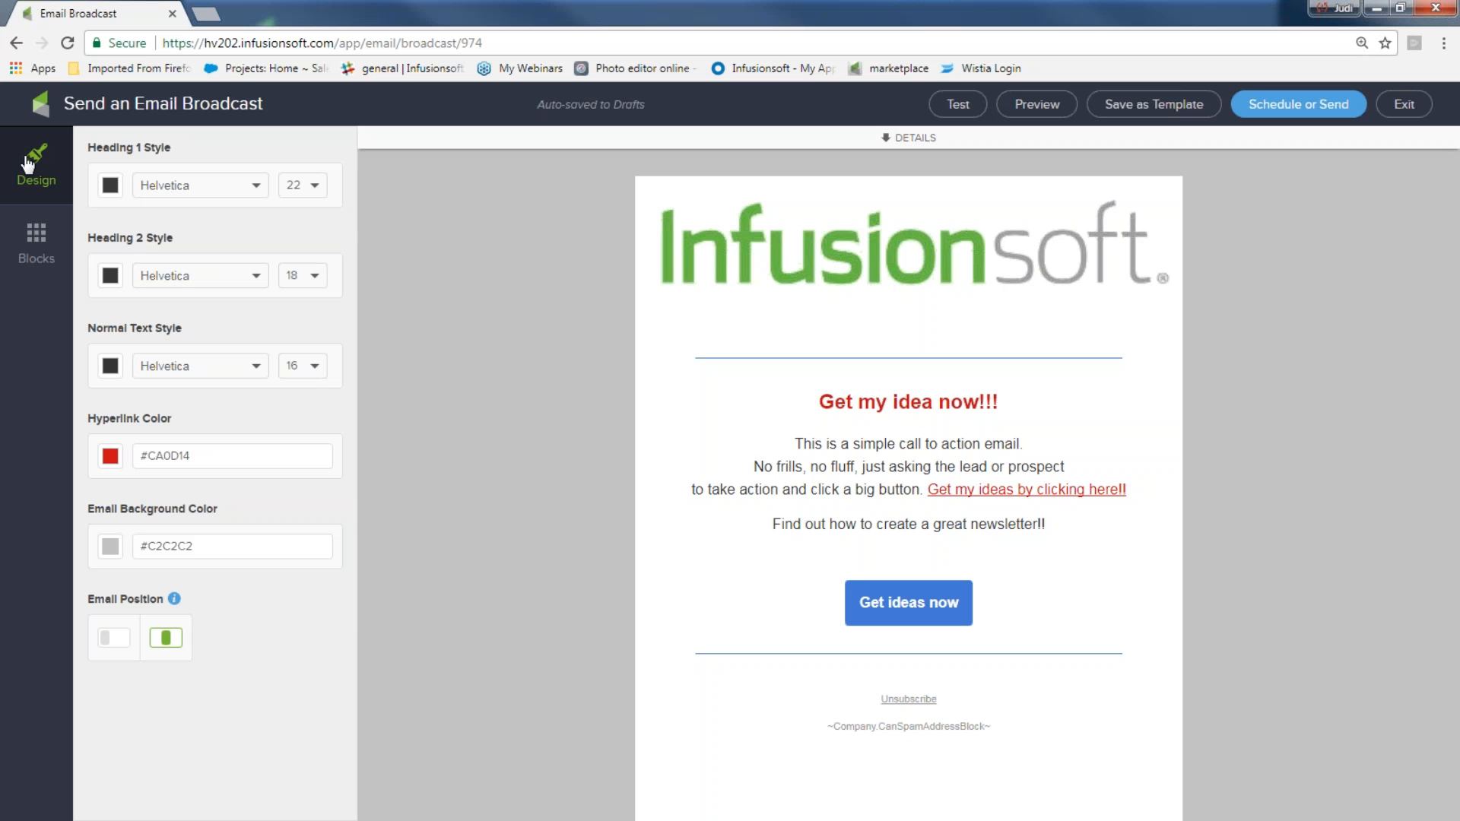
Add a social block below the logo and enter www as the Facebook and Twitter links
left_click(27, 234)
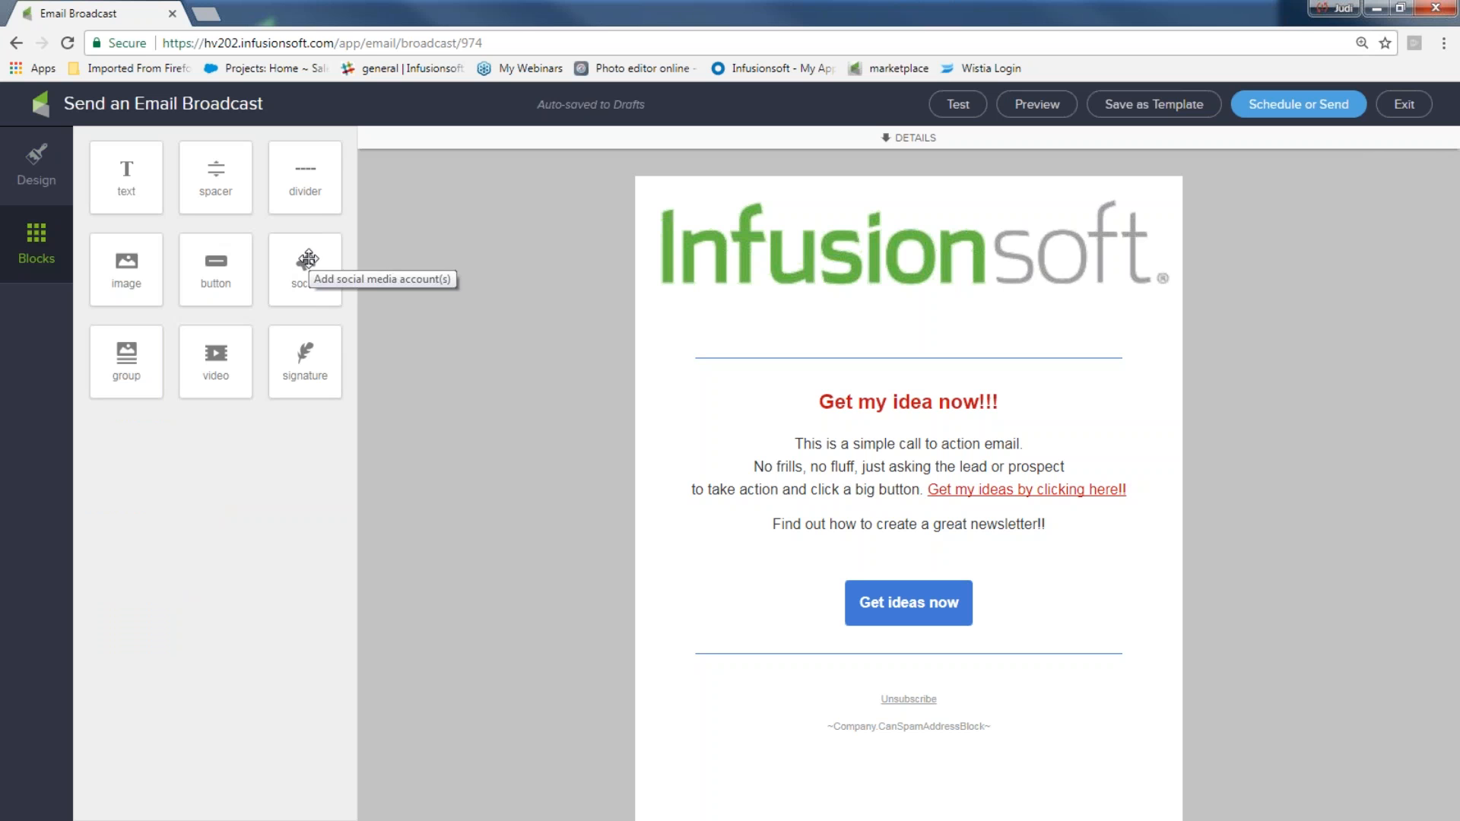
left_click_drag(304, 262, 952, 335)
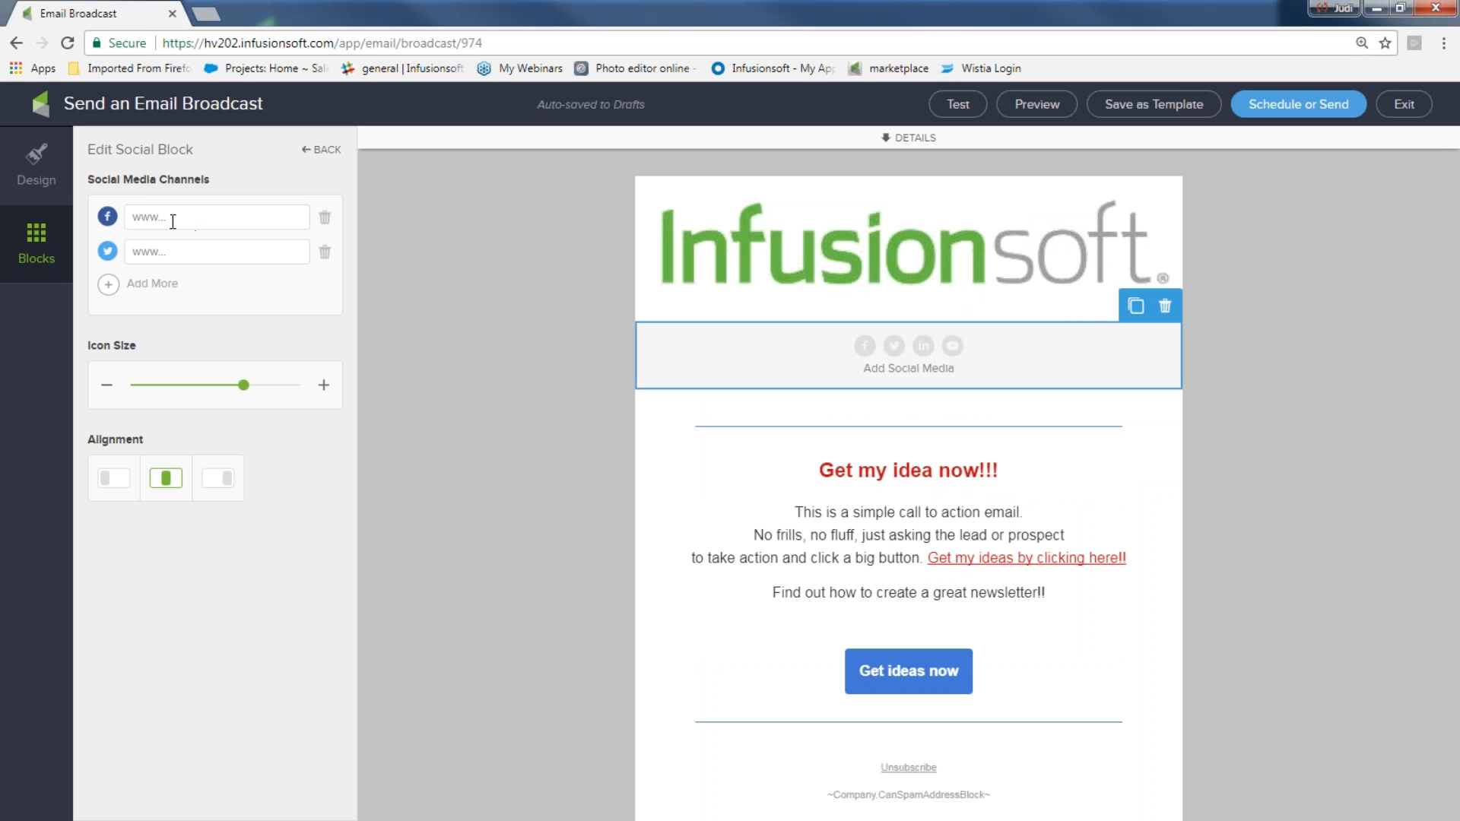
type("www")
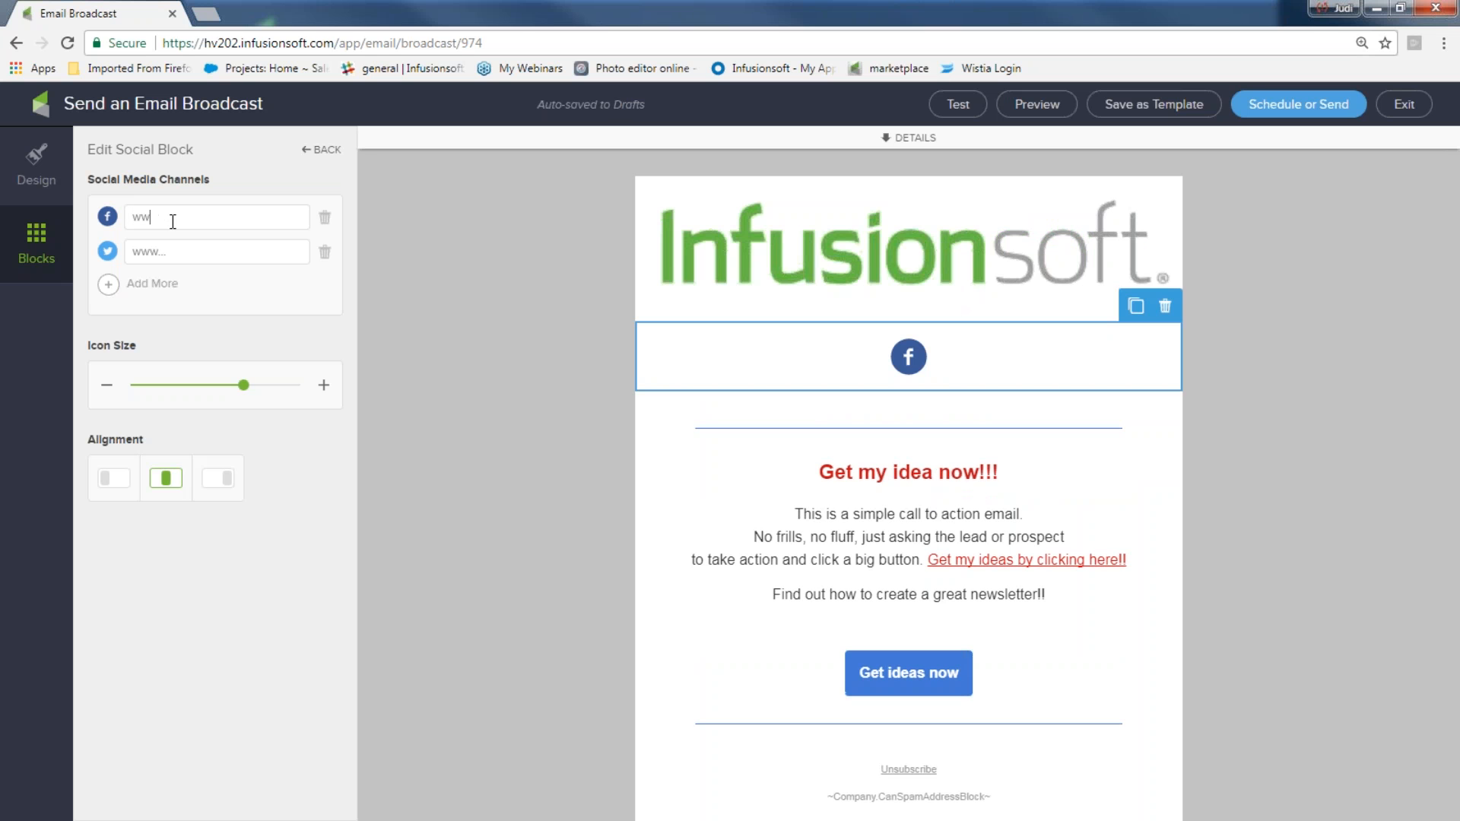
left_click(157, 250)
type("www")
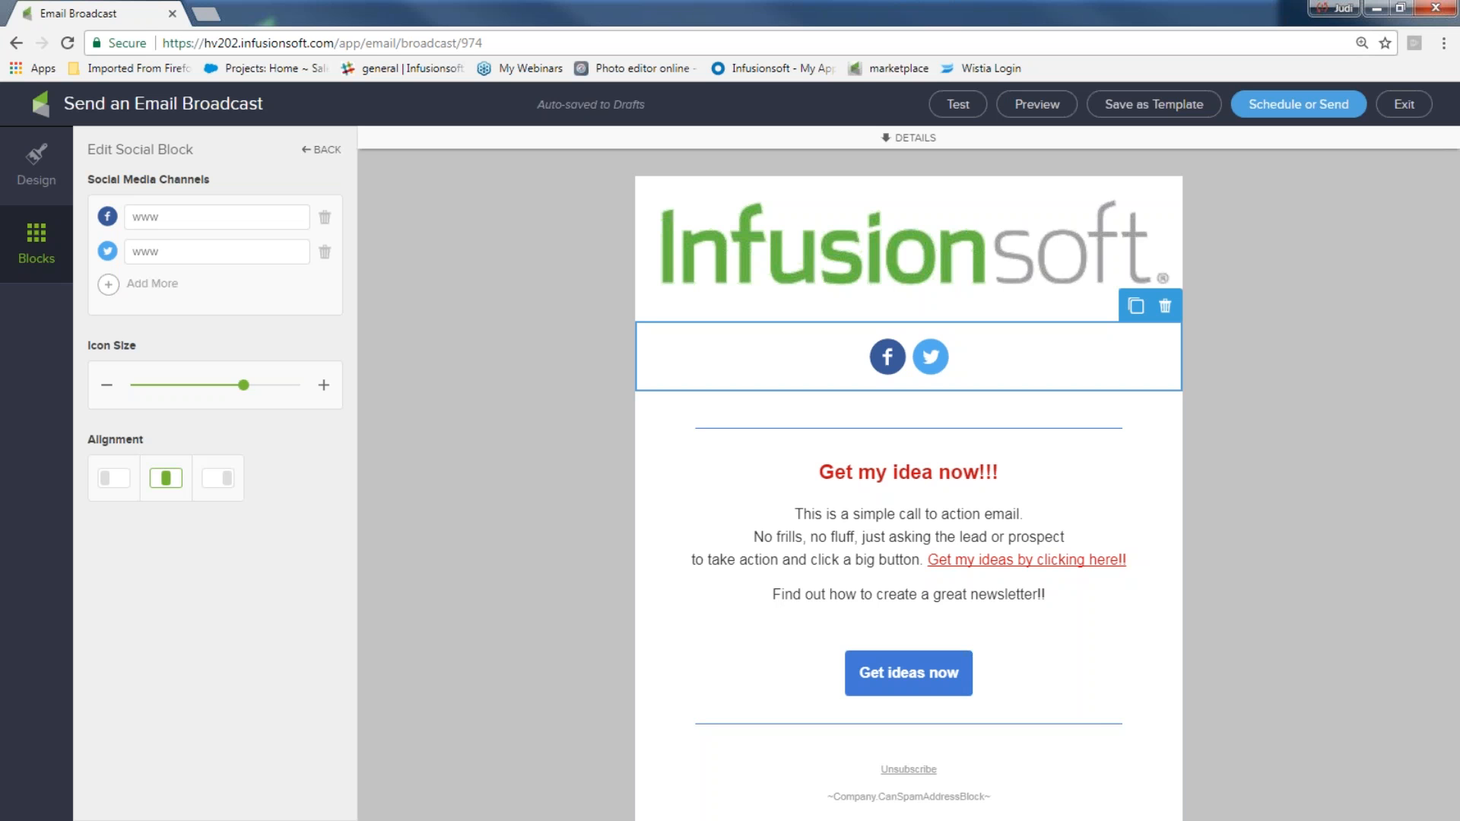
left_click(110, 291)
left_click(130, 286)
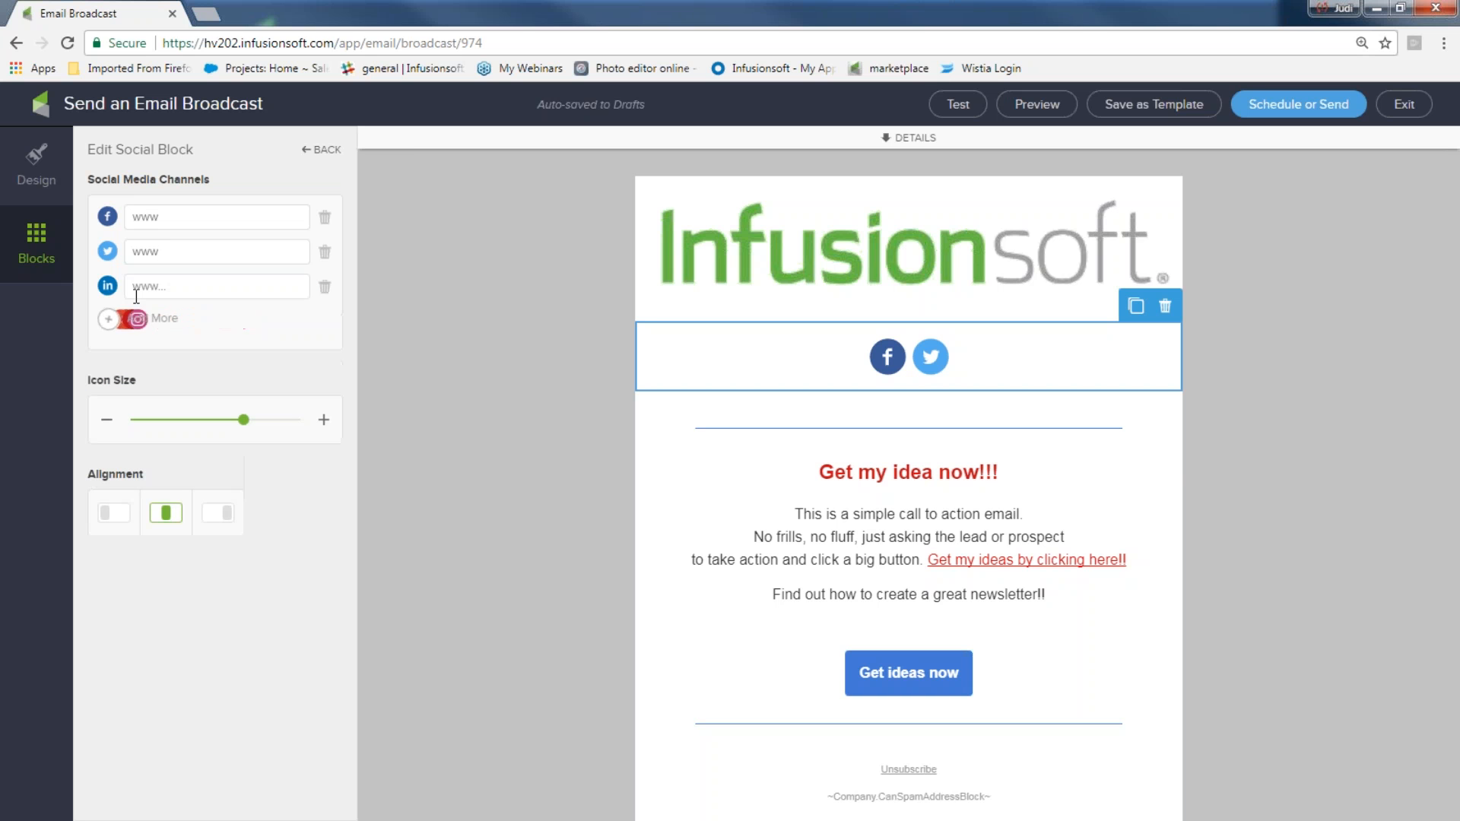
type("www")
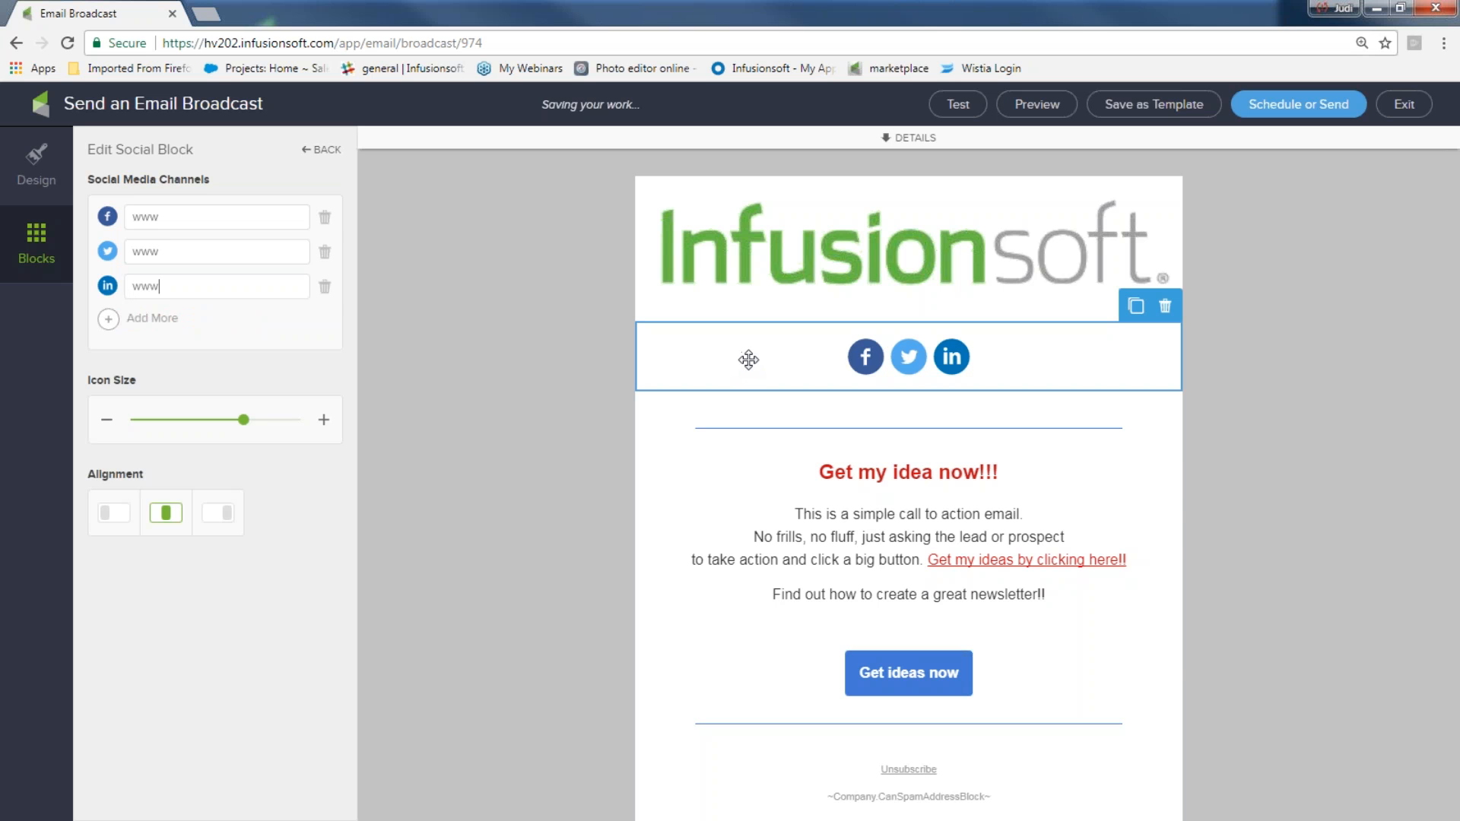
Reduce the social icon size to 33 and keep the icons centred
left_click_drag(245, 422, 173, 423)
left_click(115, 513)
left_click(168, 518)
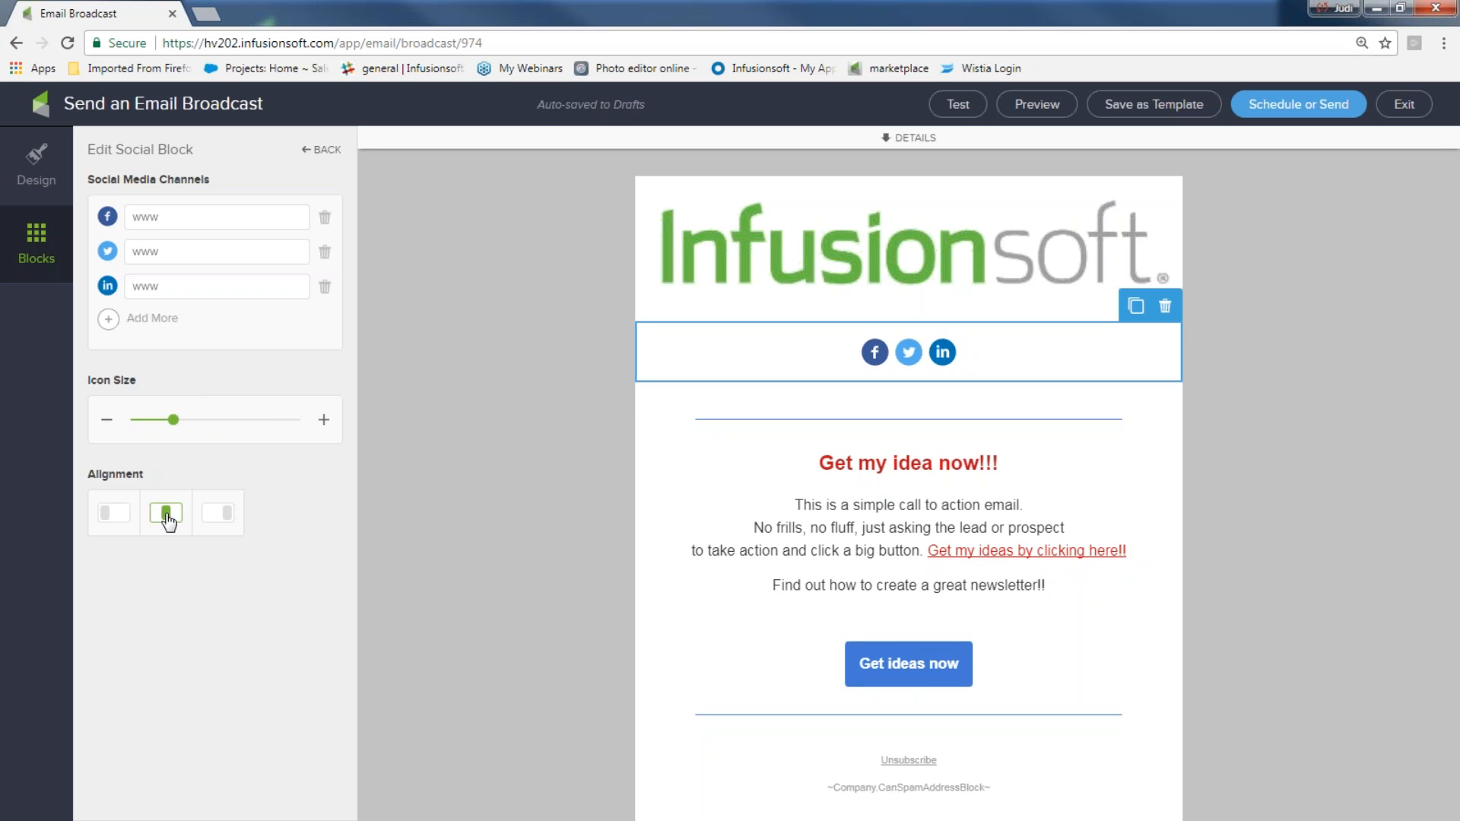
mouse_move(177, 426)
left_click_drag(176, 426, 194, 423)
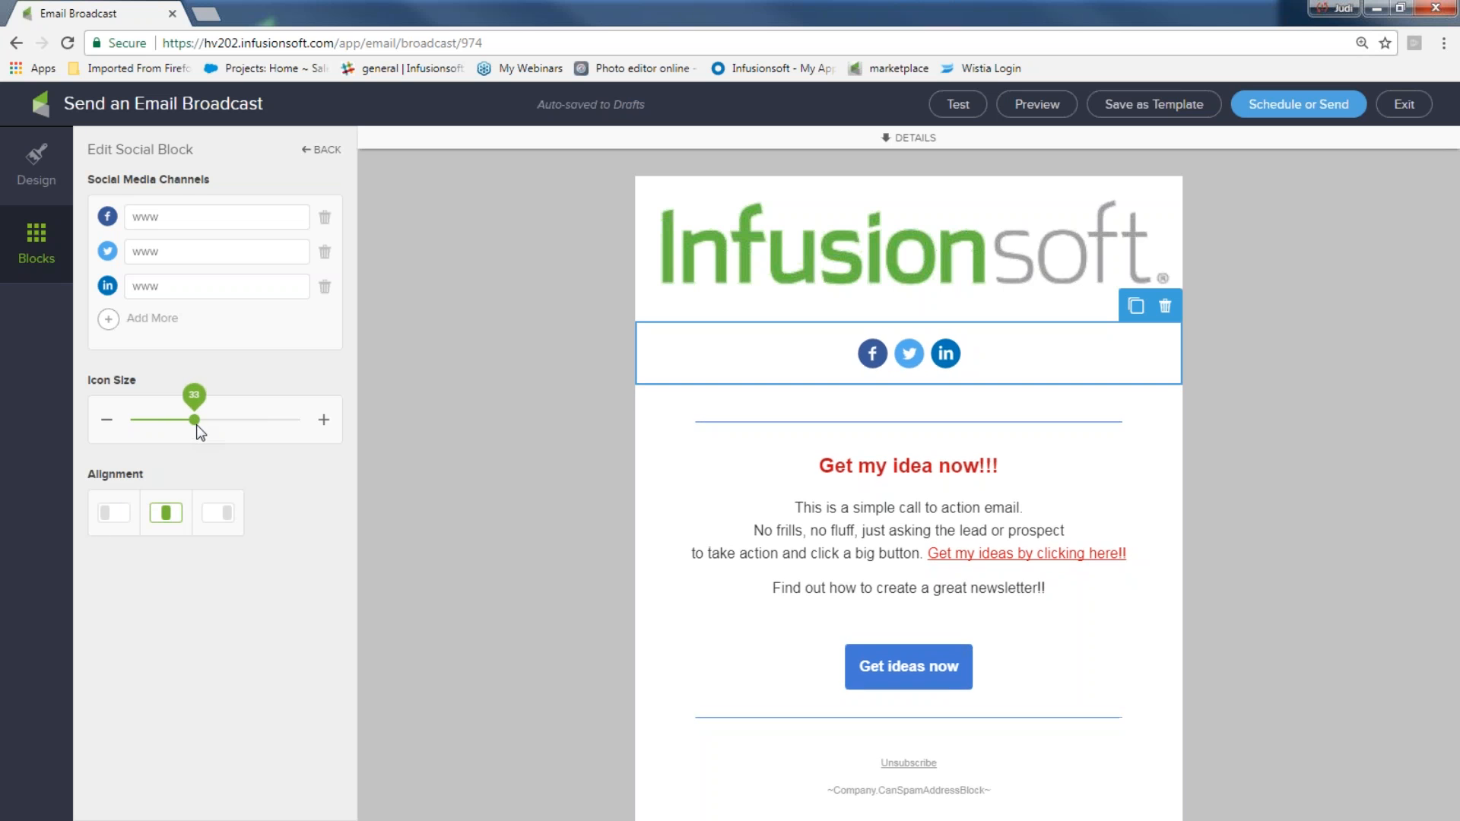
left_click(445, 491)
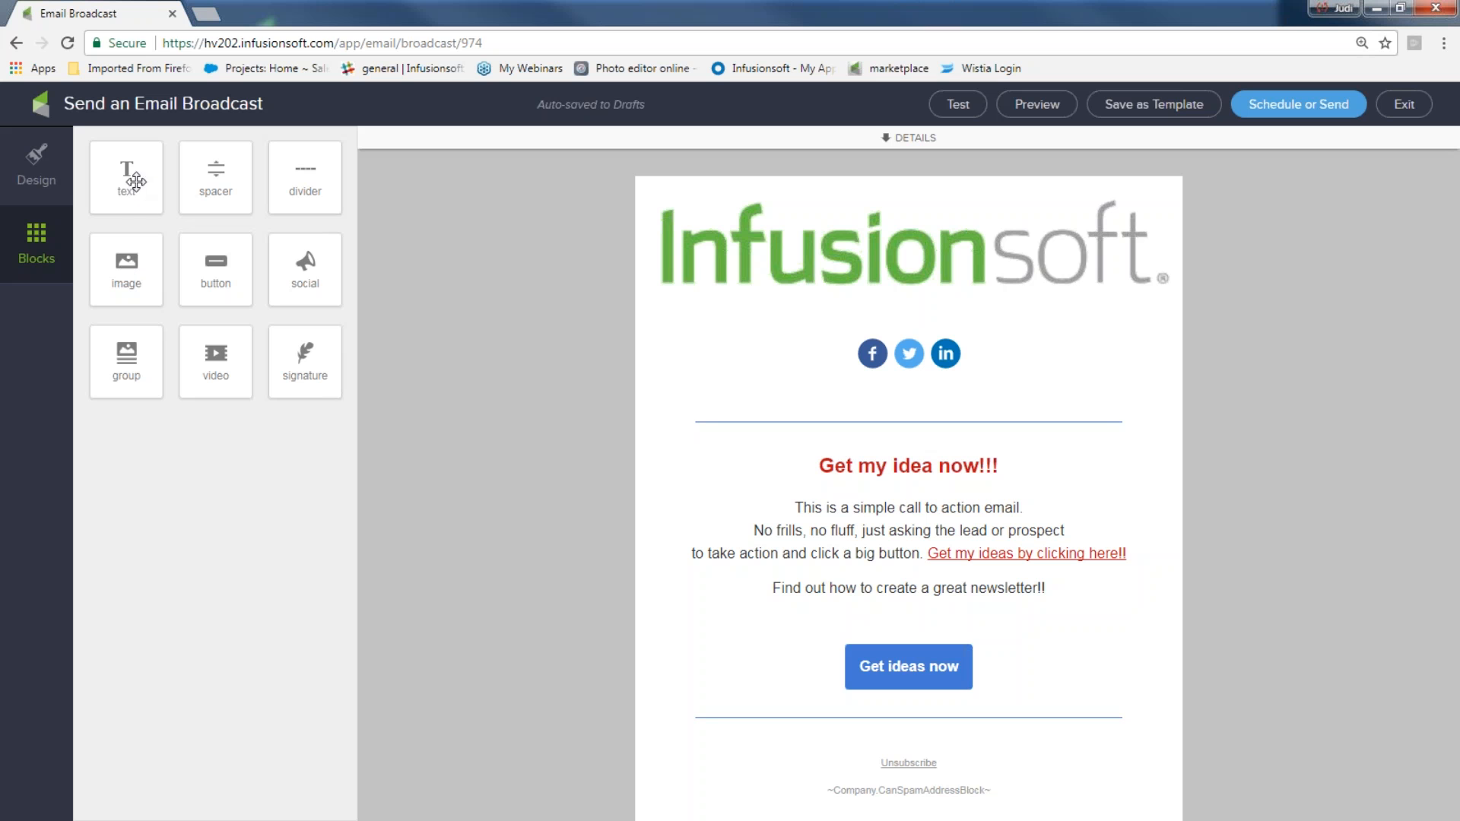
Add a text block and position it below the call-to-action button
left_click_drag(133, 180, 829, 770)
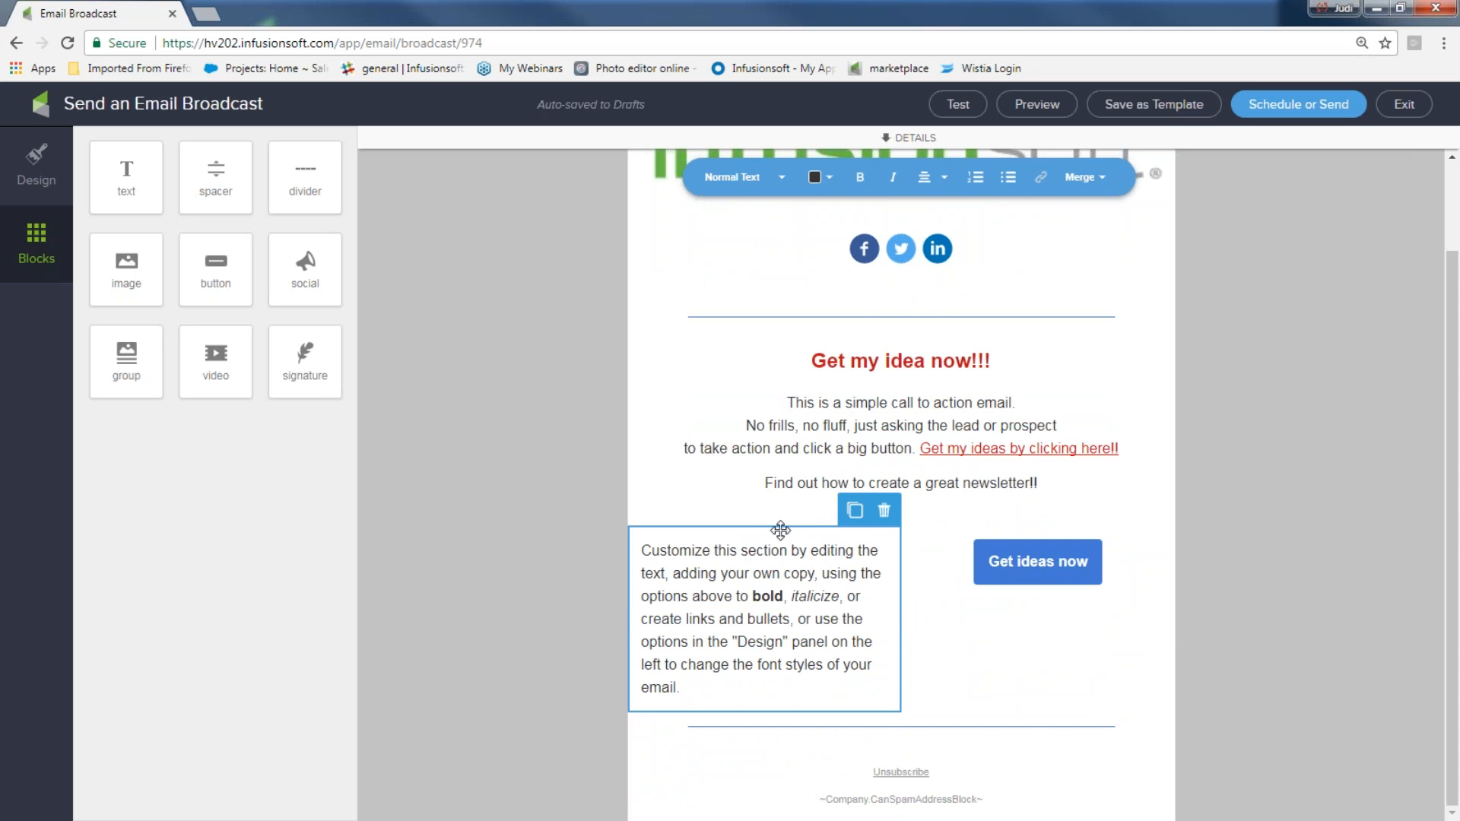
left_click_drag(779, 525, 969, 714)
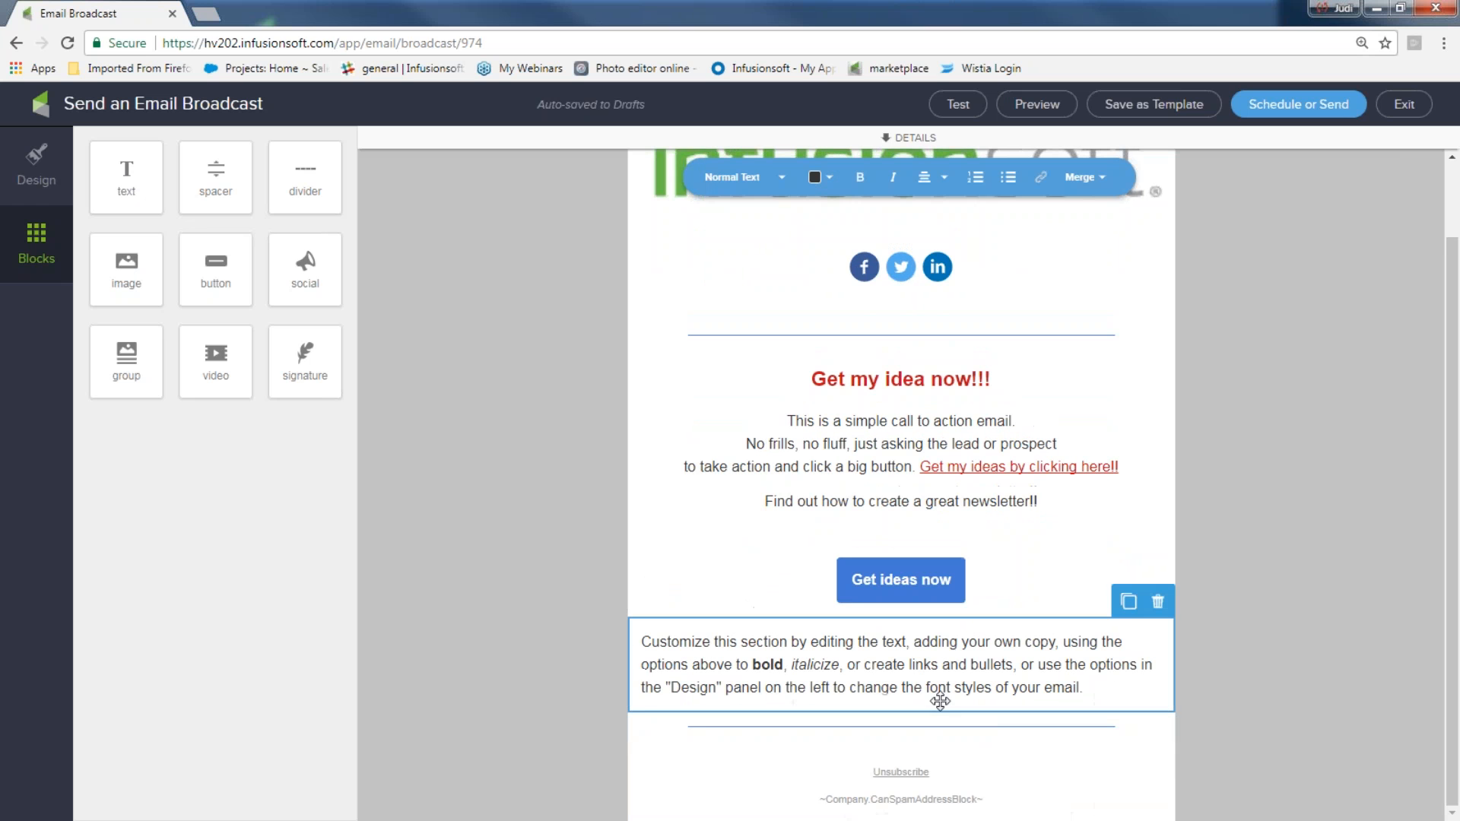
Add an empty image block below the new text block
left_click_drag(129, 264, 859, 753)
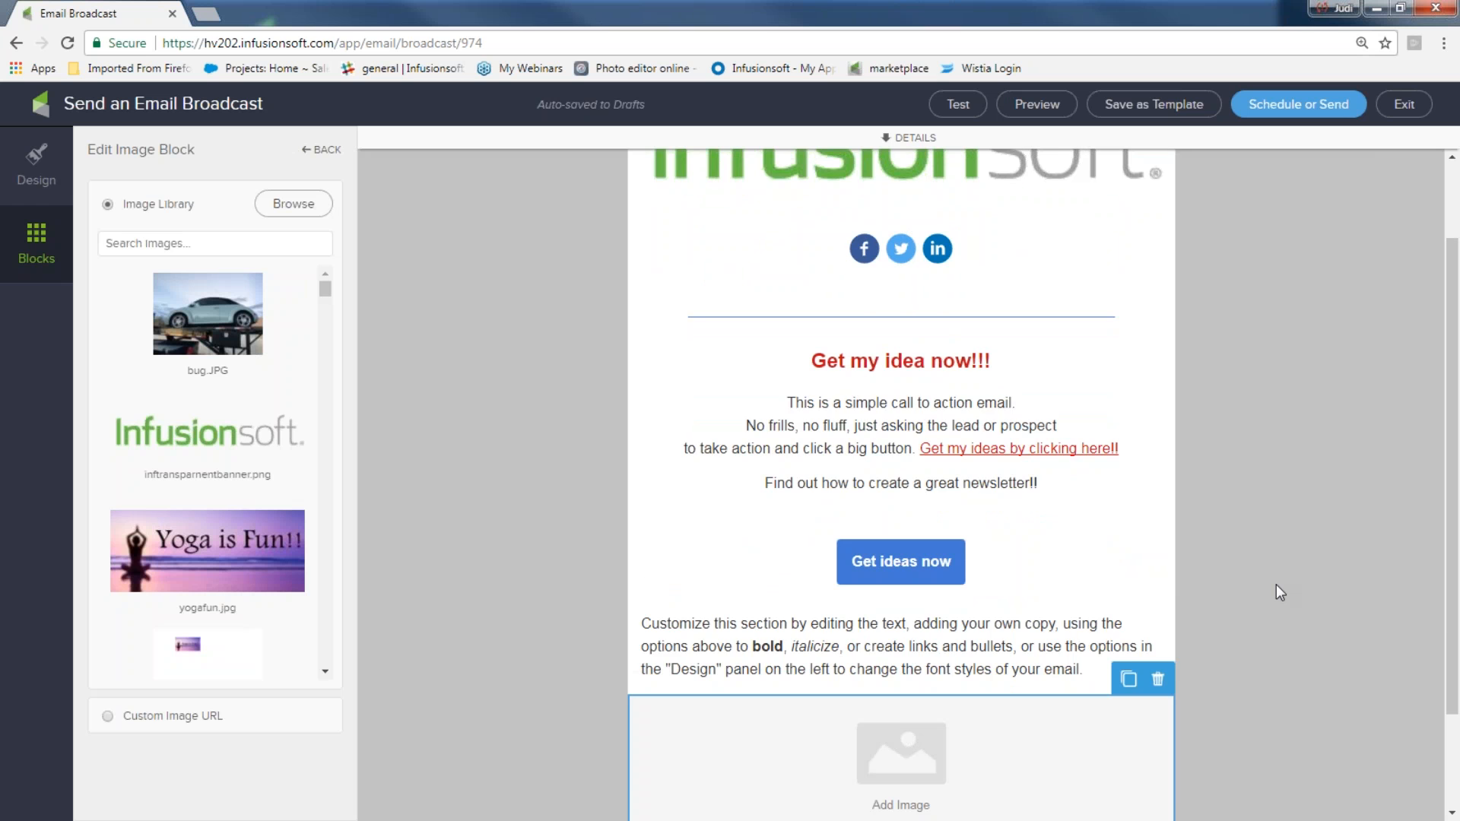
scroll(1276, 586, "up", 2)
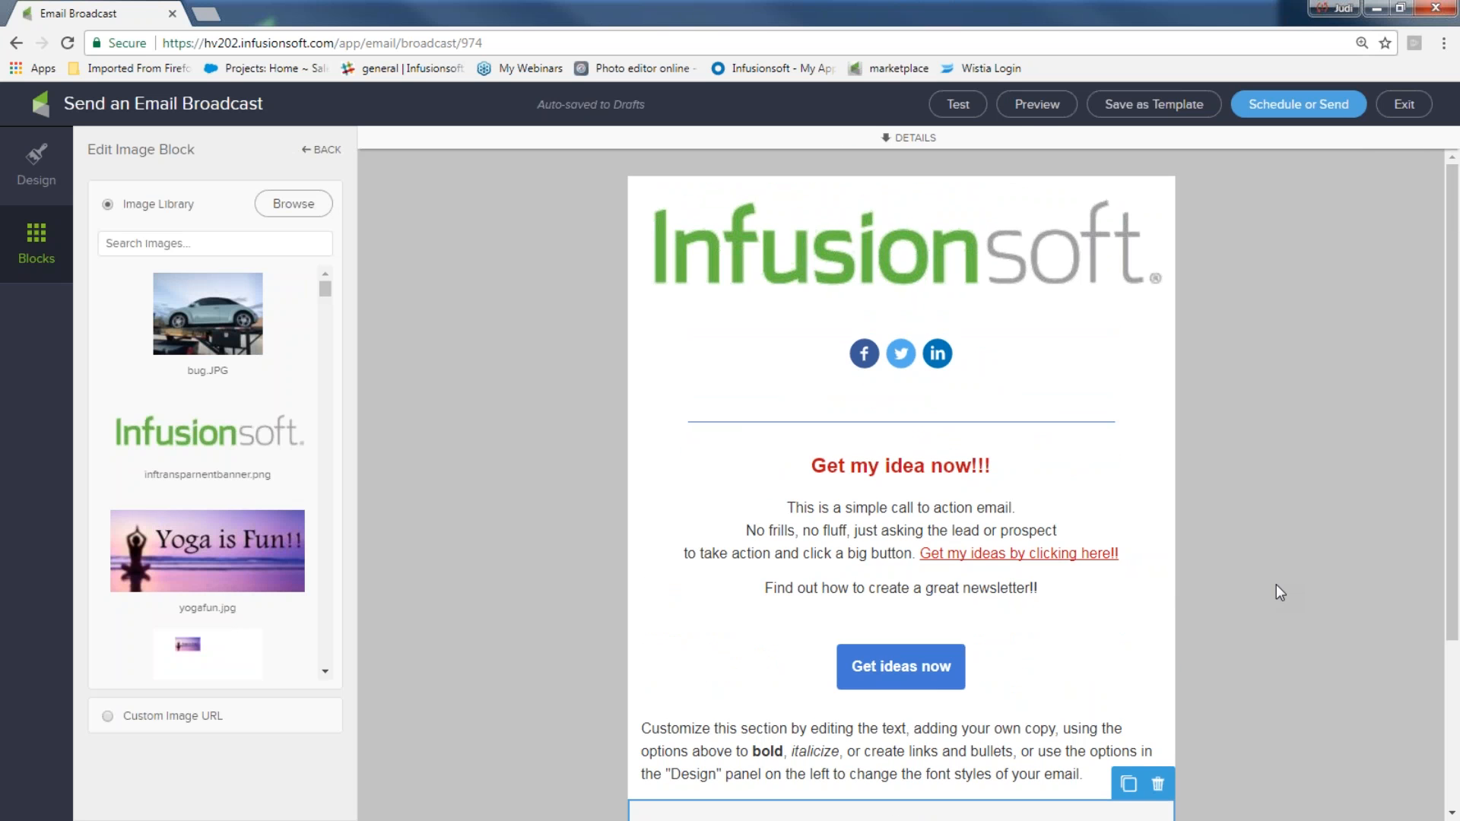
Preview the email in the desktop and mobile views, then close the preview
left_click(1035, 107)
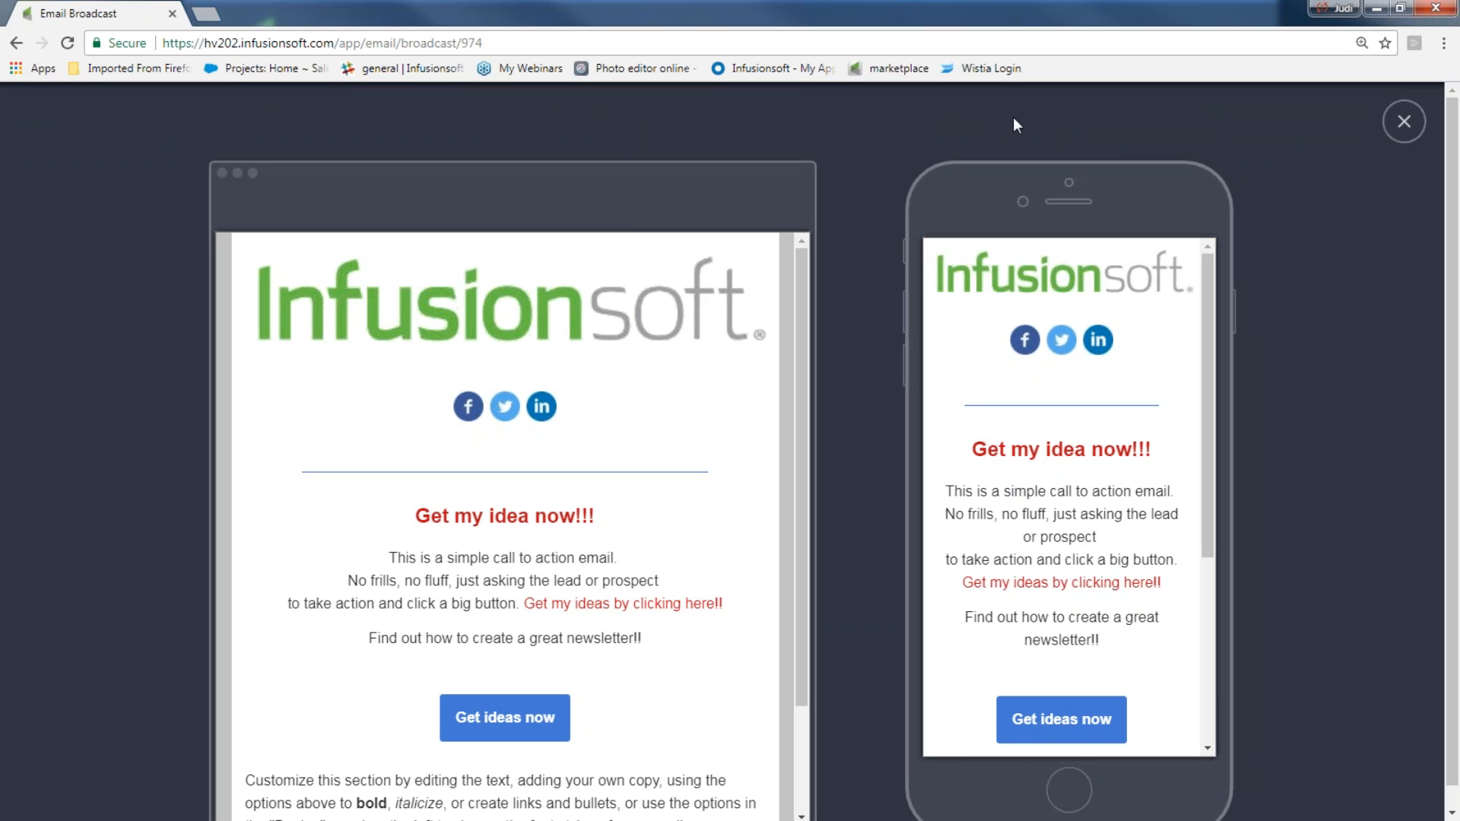
left_click_drag(1203, 336, 1225, 549)
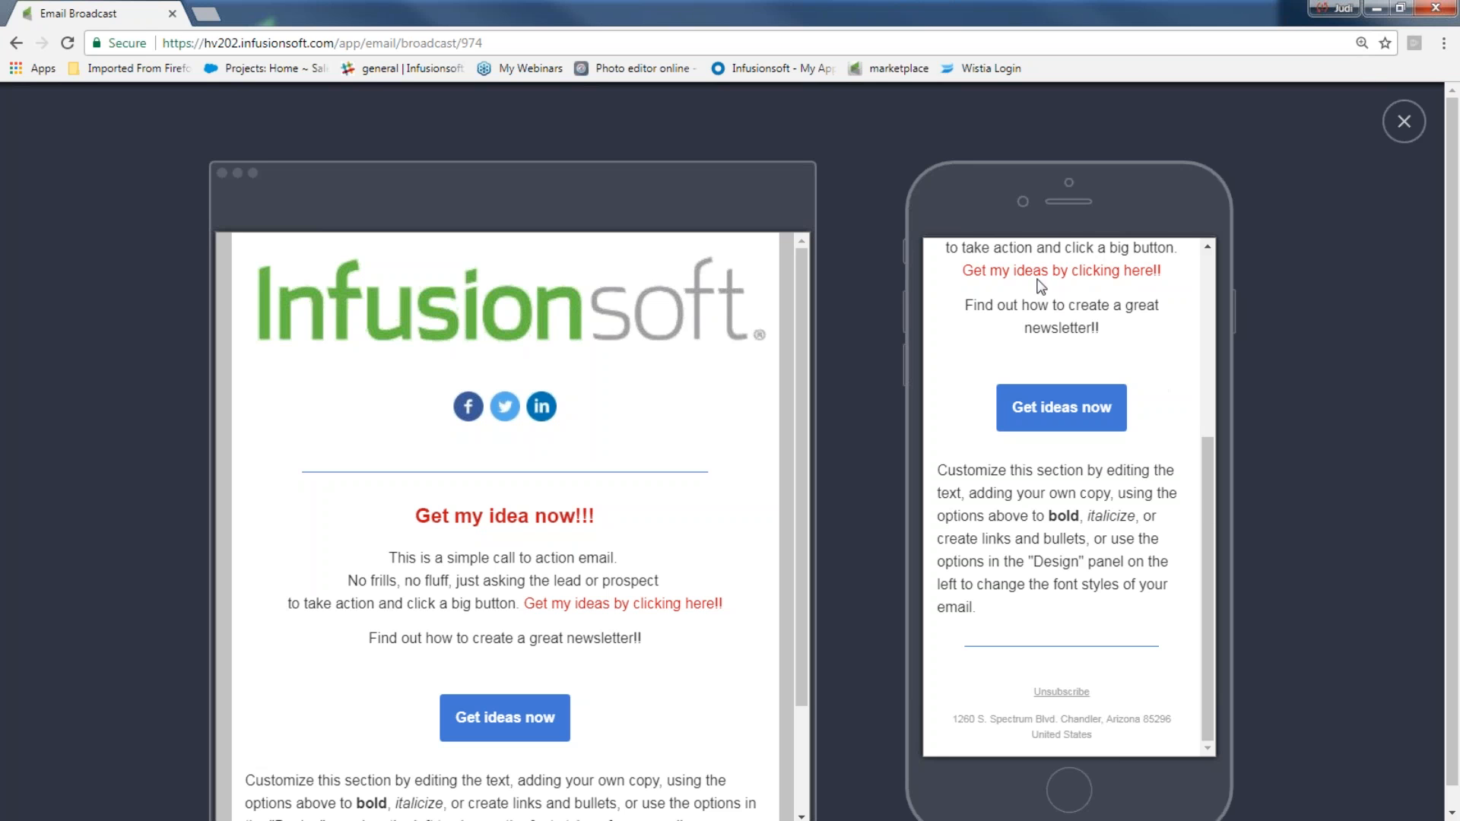
left_click(1410, 122)
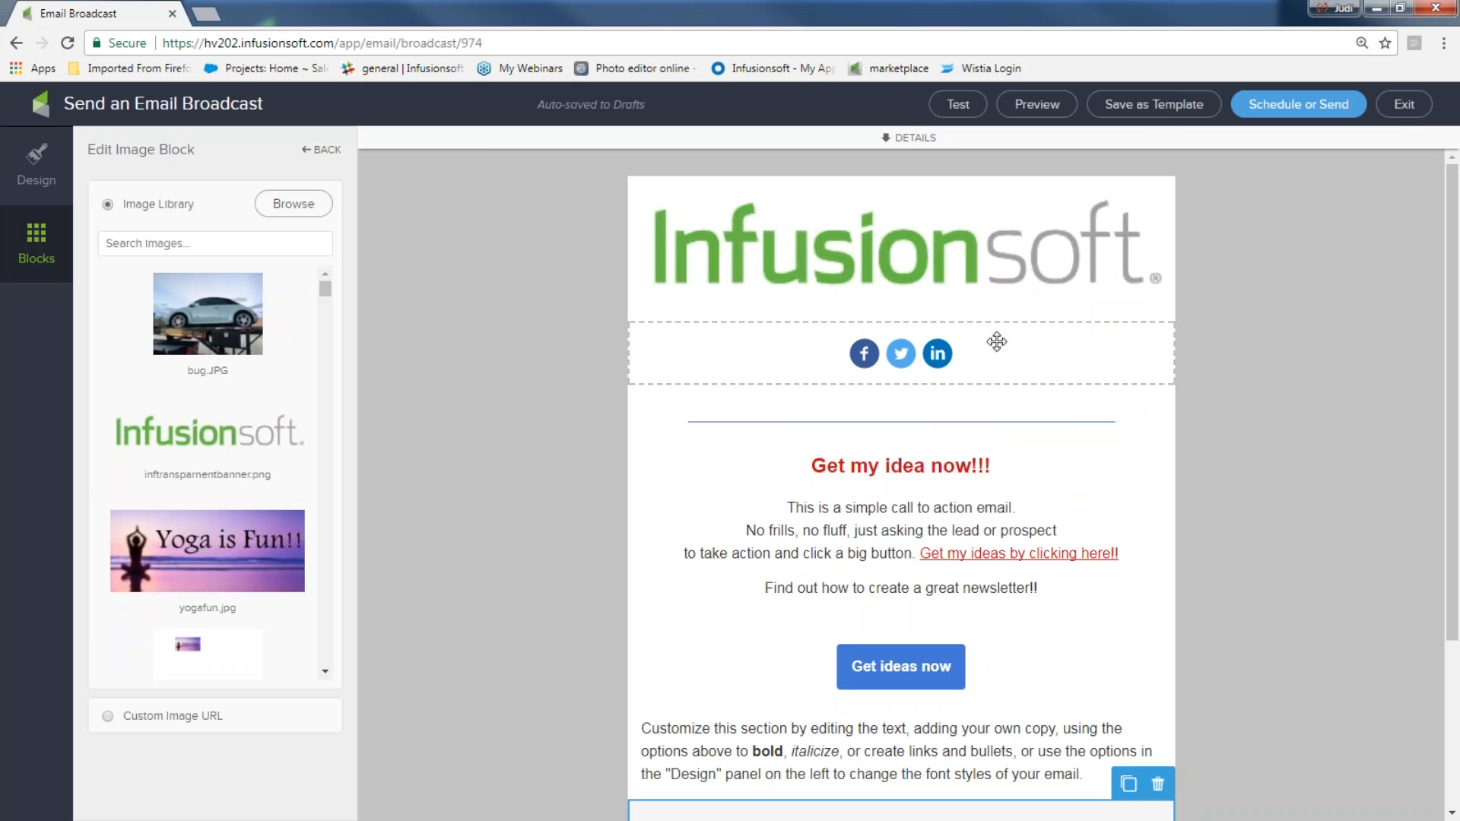
Duplicate the social block and move the copy to the bottom, just above the unsubscribe footer
left_click(900, 363)
right_click(902, 362)
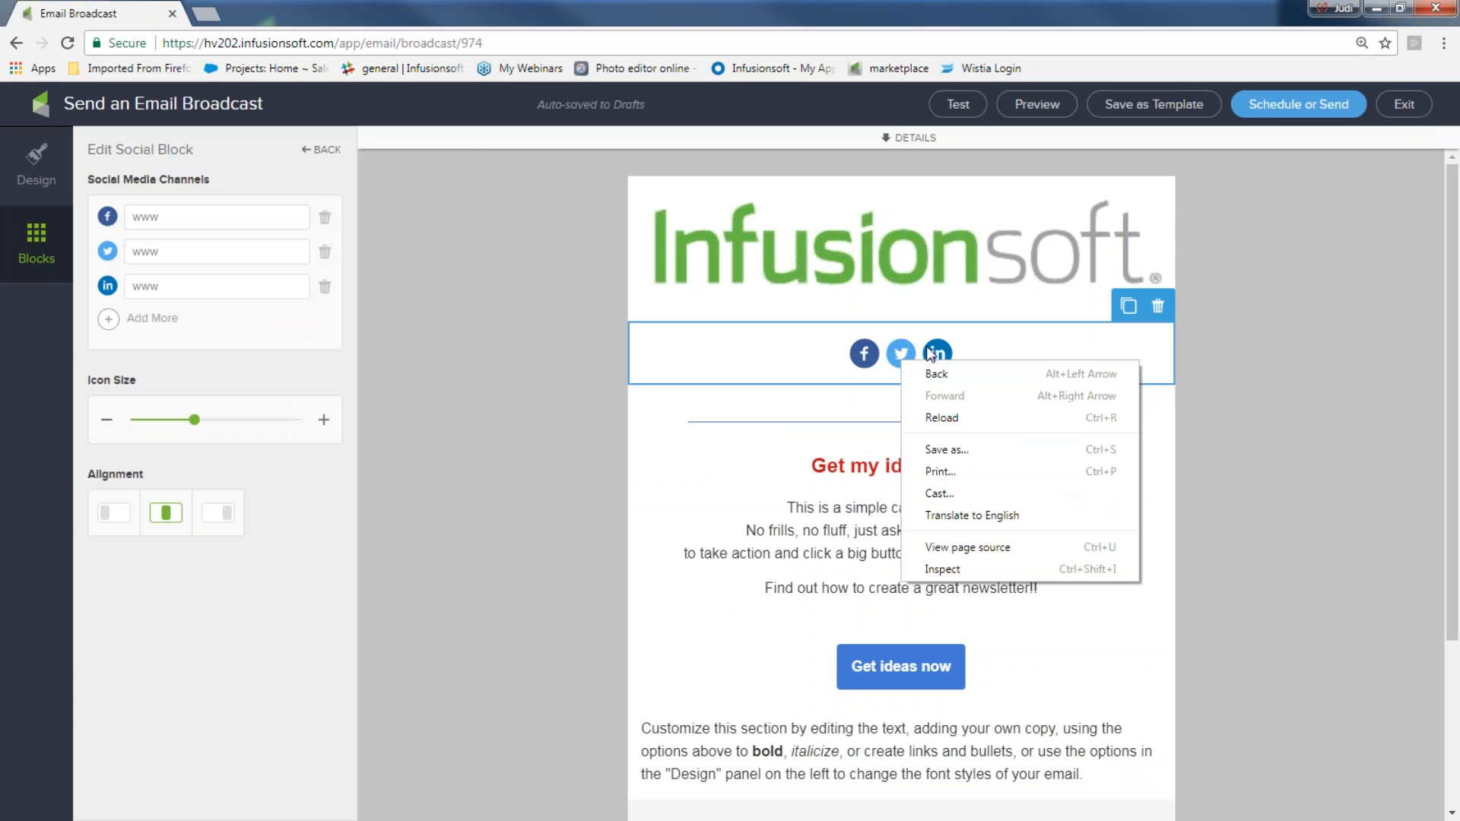
left_click(1130, 305)
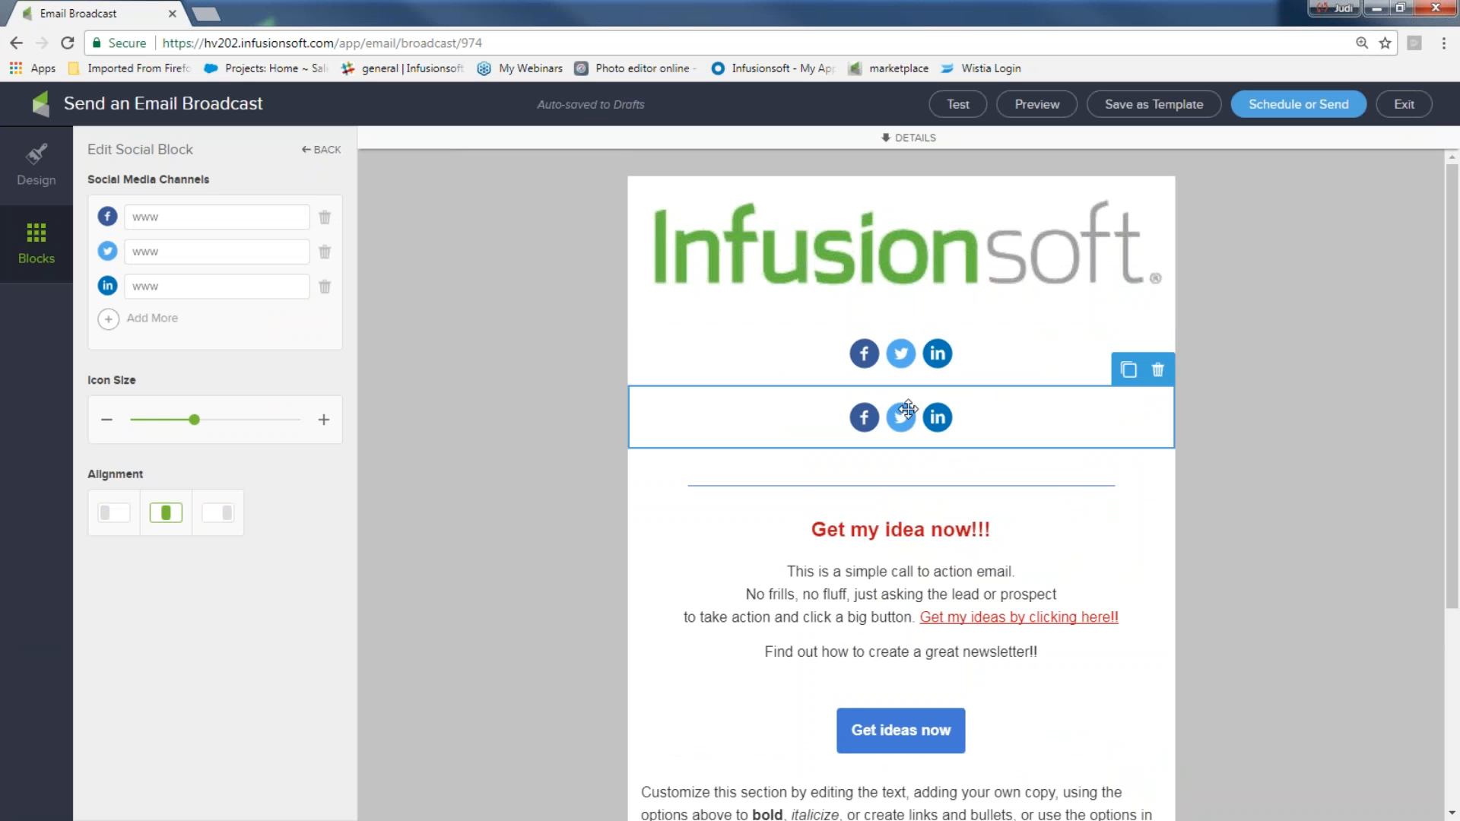
left_click_drag(902, 417, 913, 774)
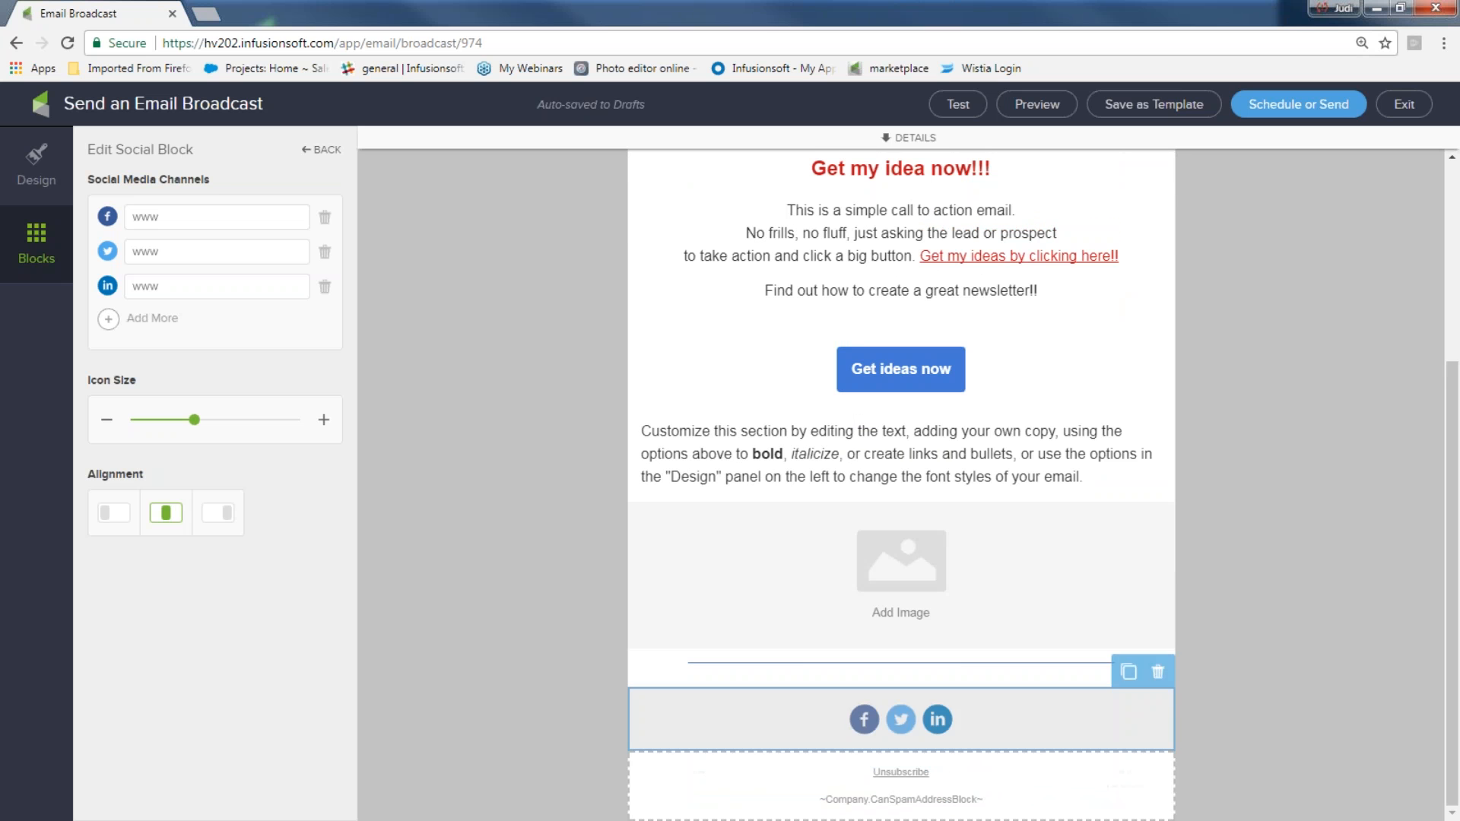
scroll(1457, 511, "up", 4)
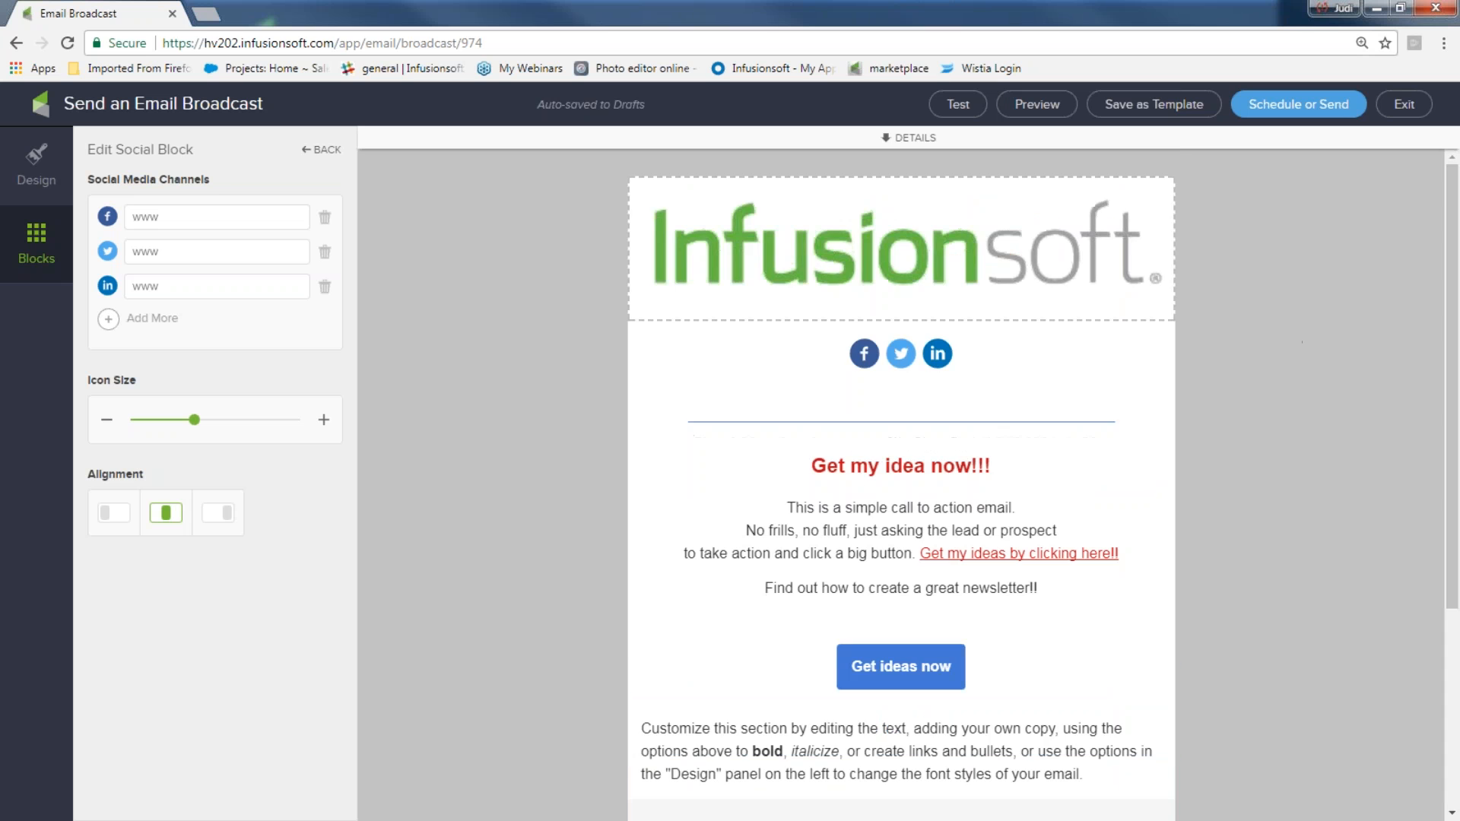
scroll(1032, 356, "down", 5)
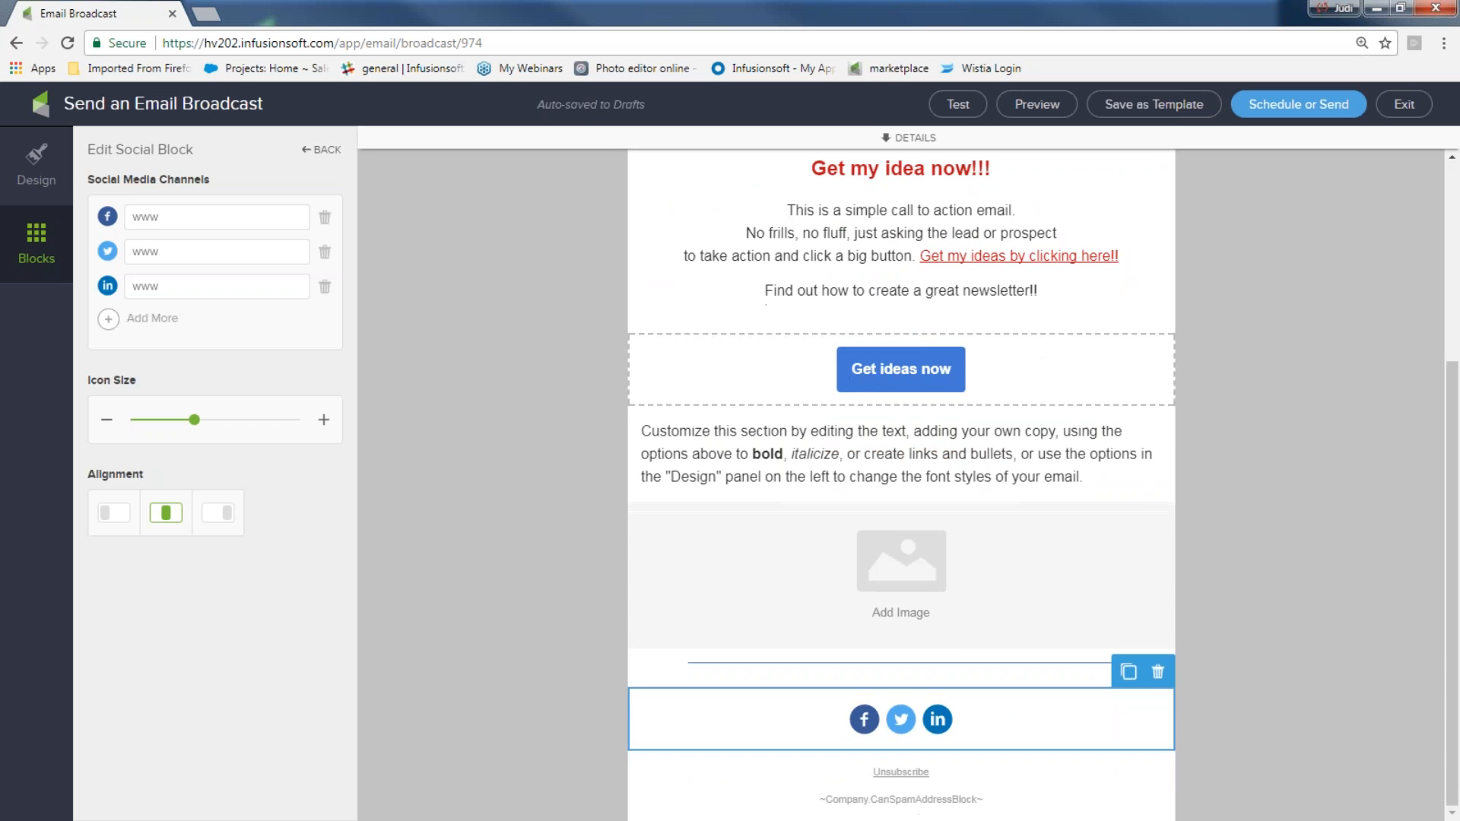
Preview the email again in desktop and mobile views, scrolling through the mobile version, and close the preview
scroll(963, 654, "up", 3)
scroll(1314, 386, "up", 3)
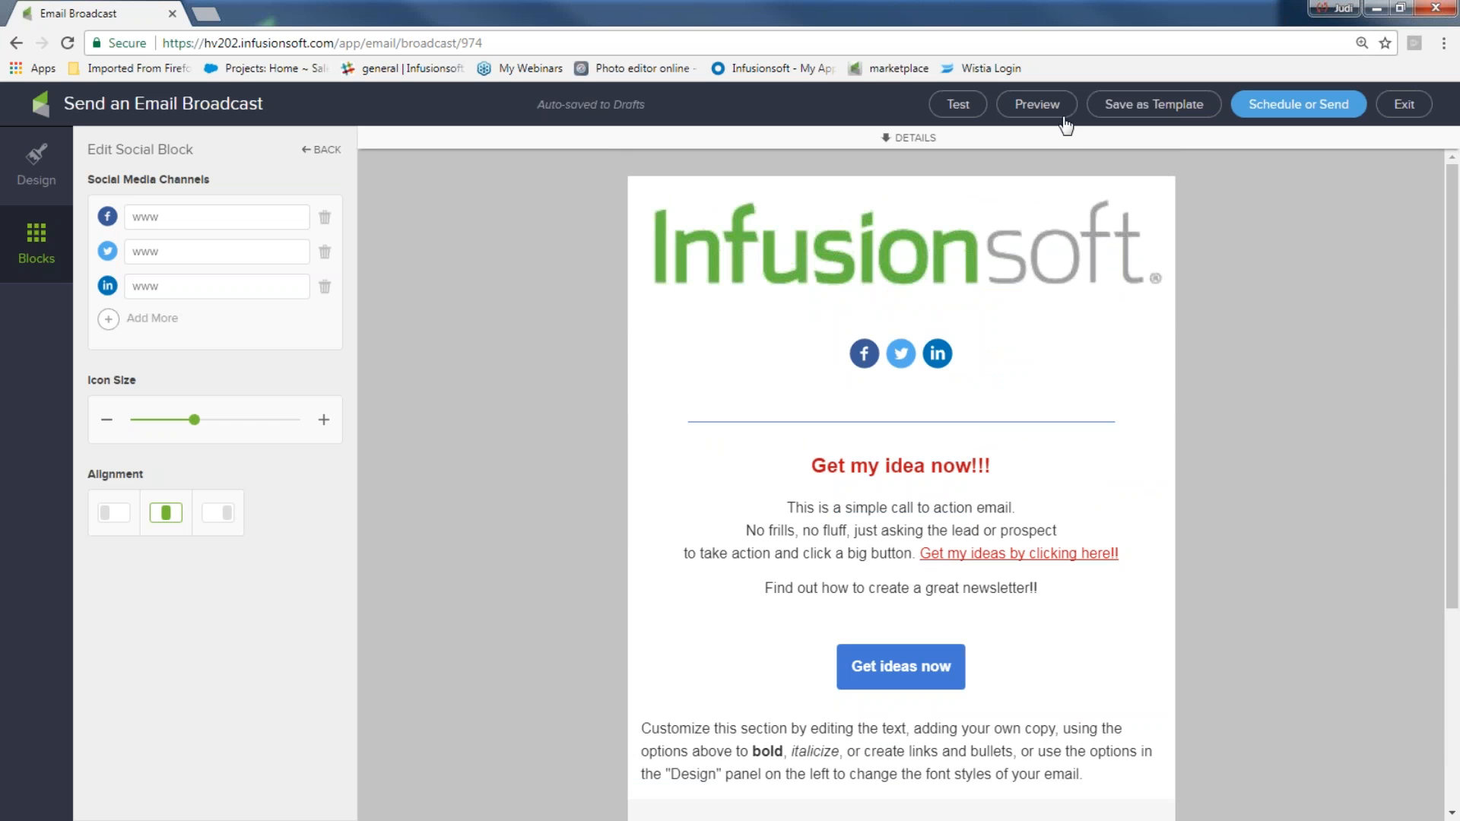
left_click(1046, 110)
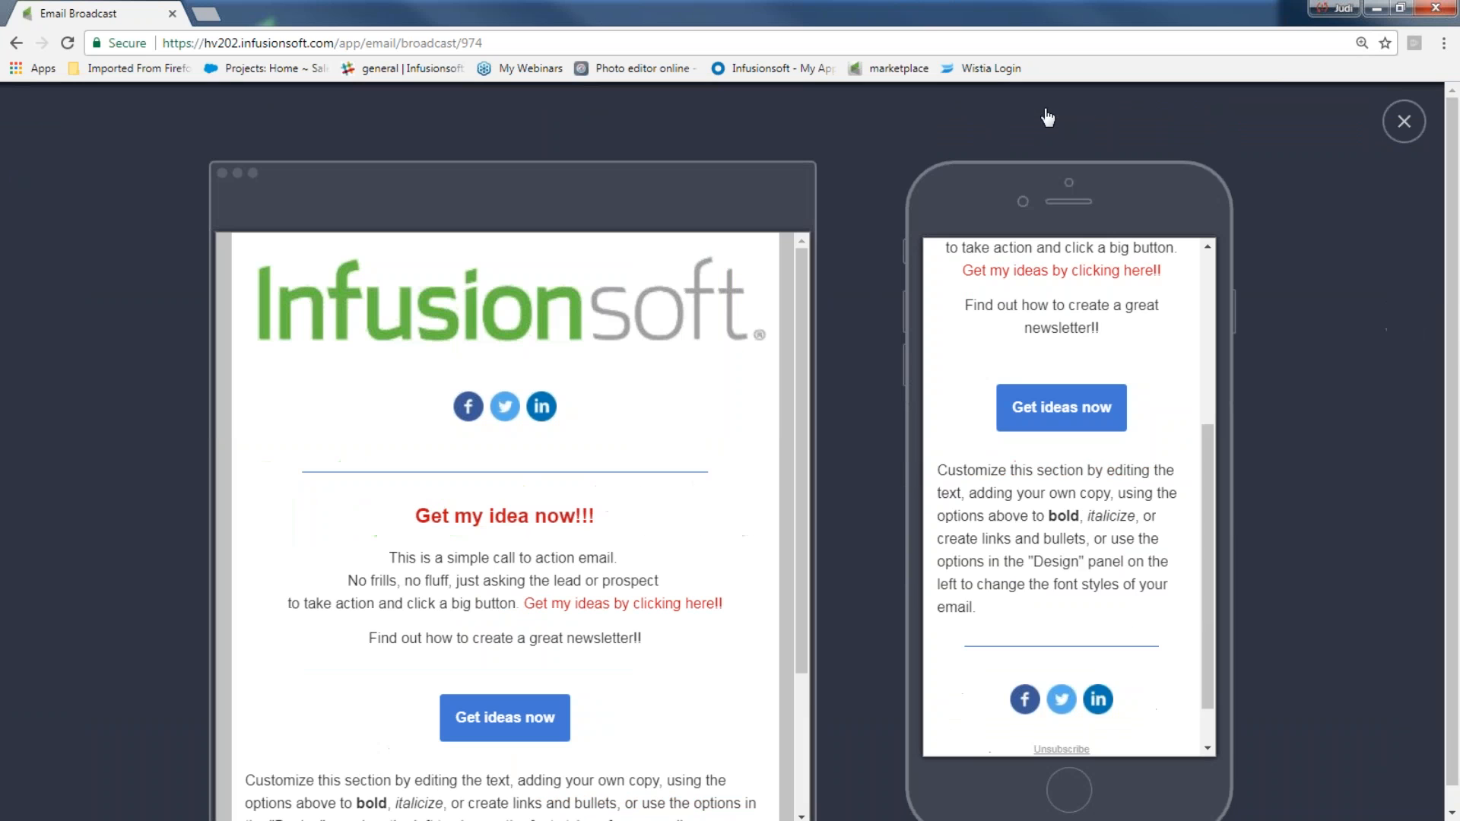
left_click_drag(1211, 455, 1214, 242)
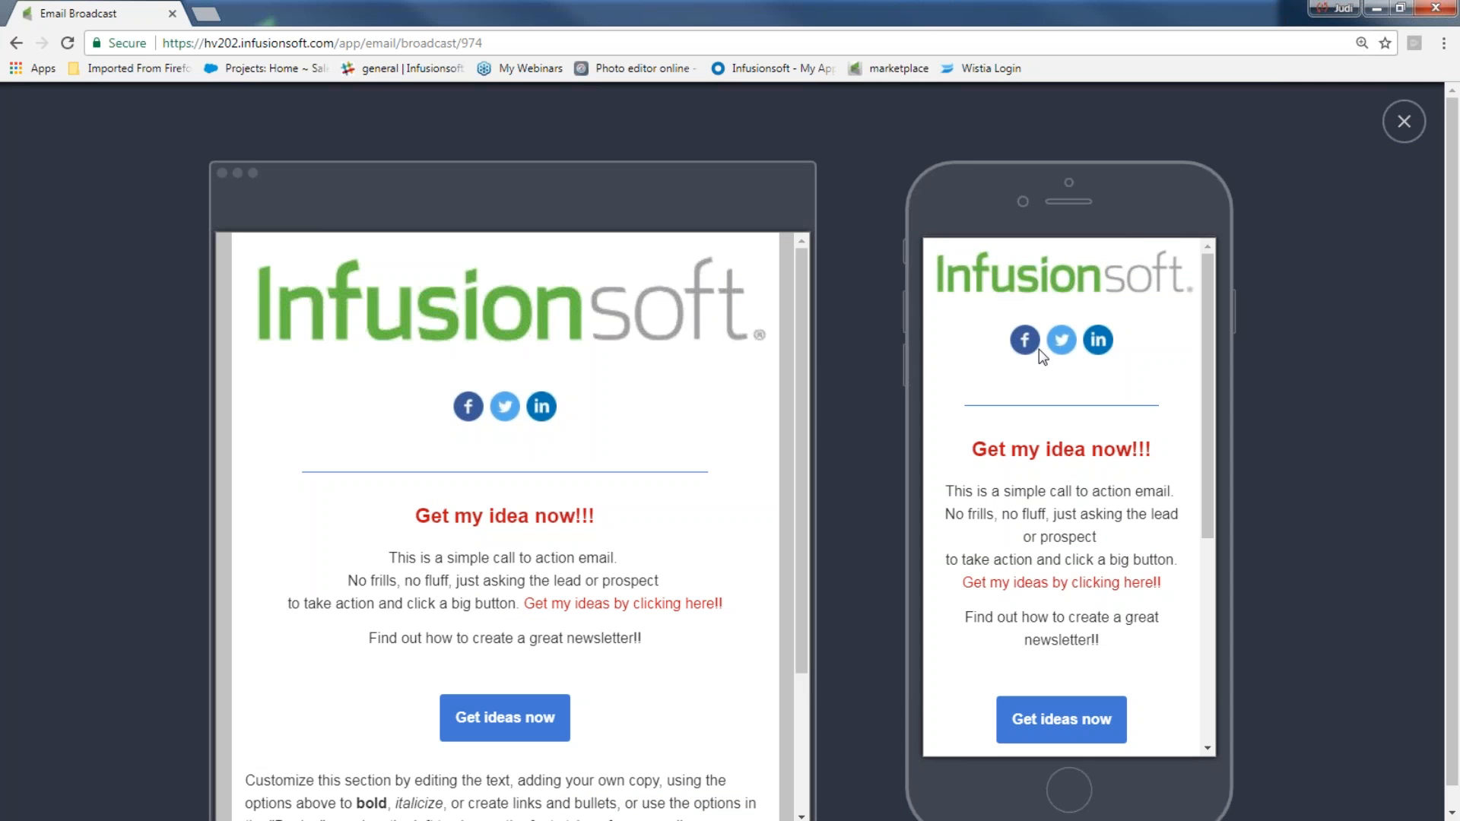
scroll(1039, 370, "down", 3)
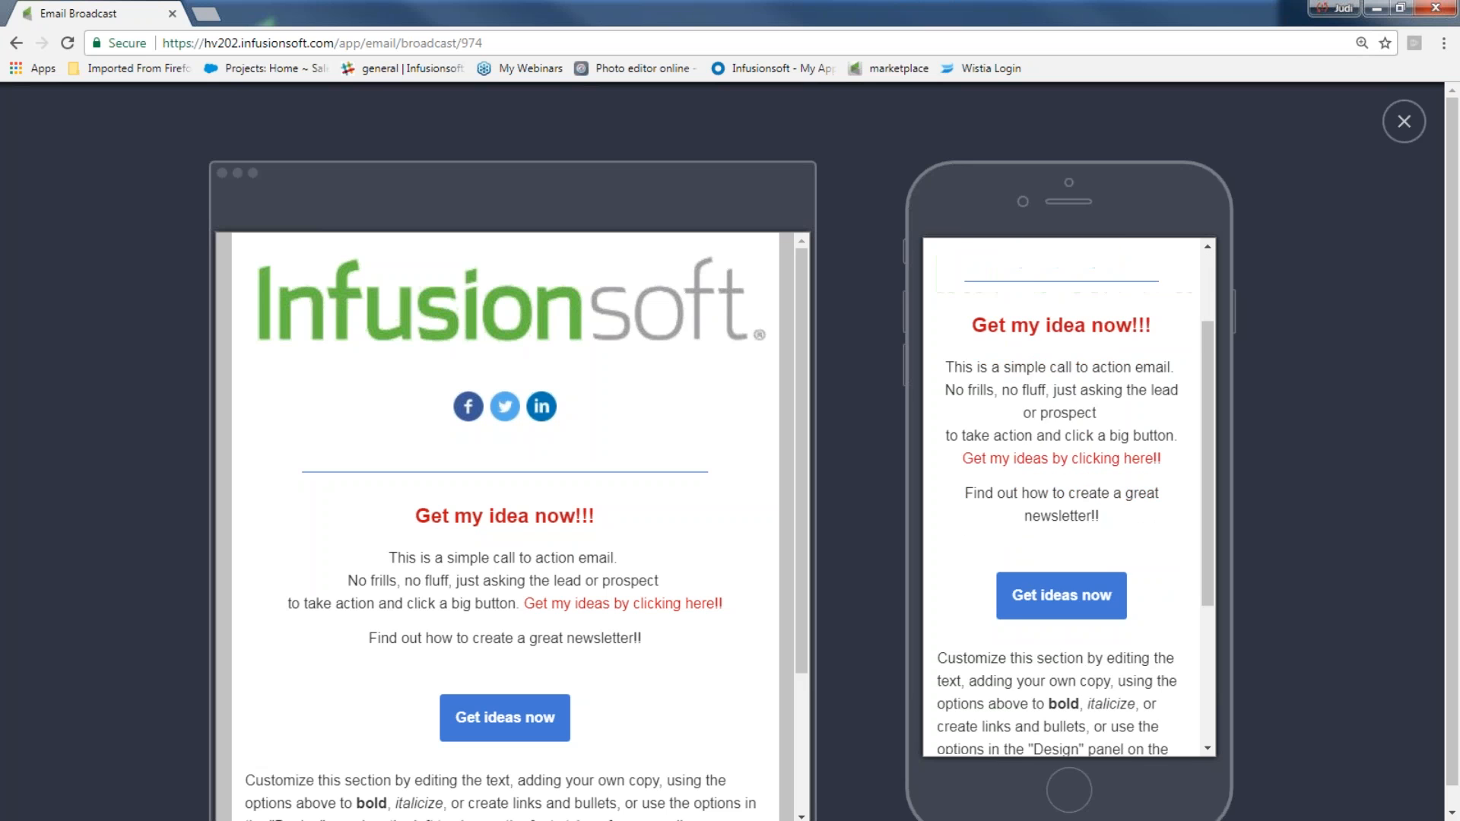
scroll(1069, 494, "down", 3)
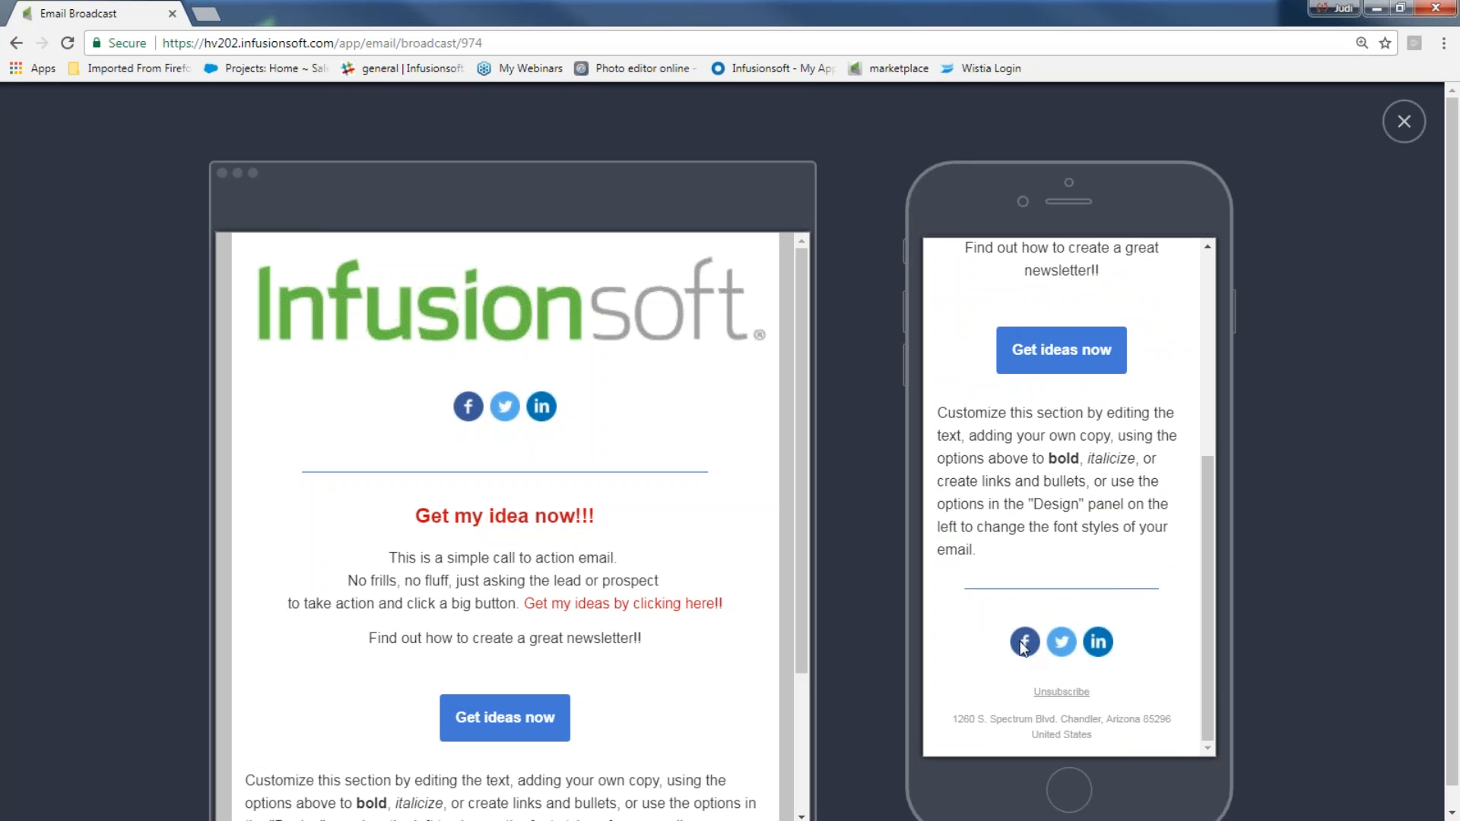
scroll(1027, 643, "up", 5)
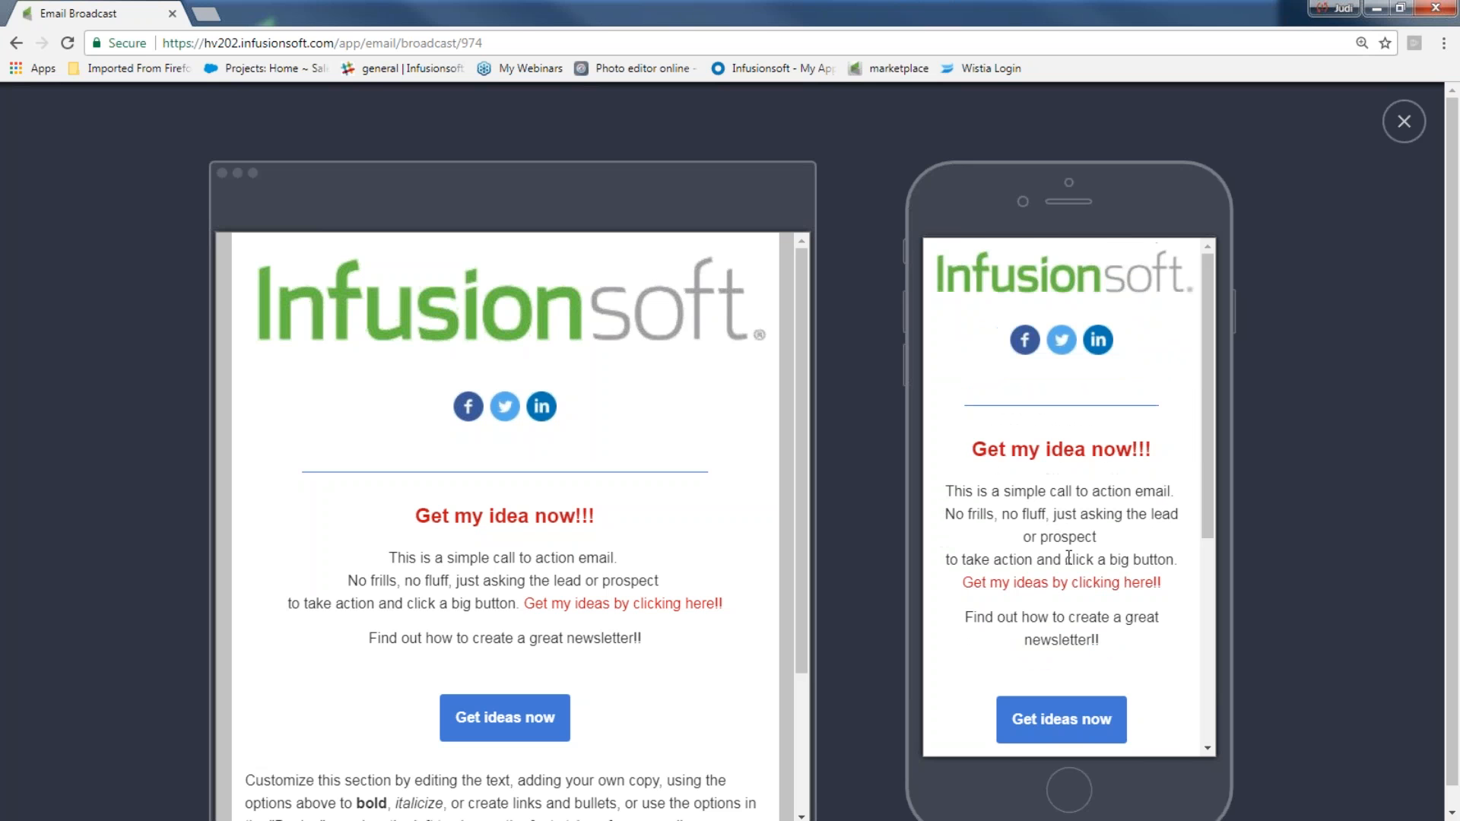
scroll(1068, 558, "down", 5)
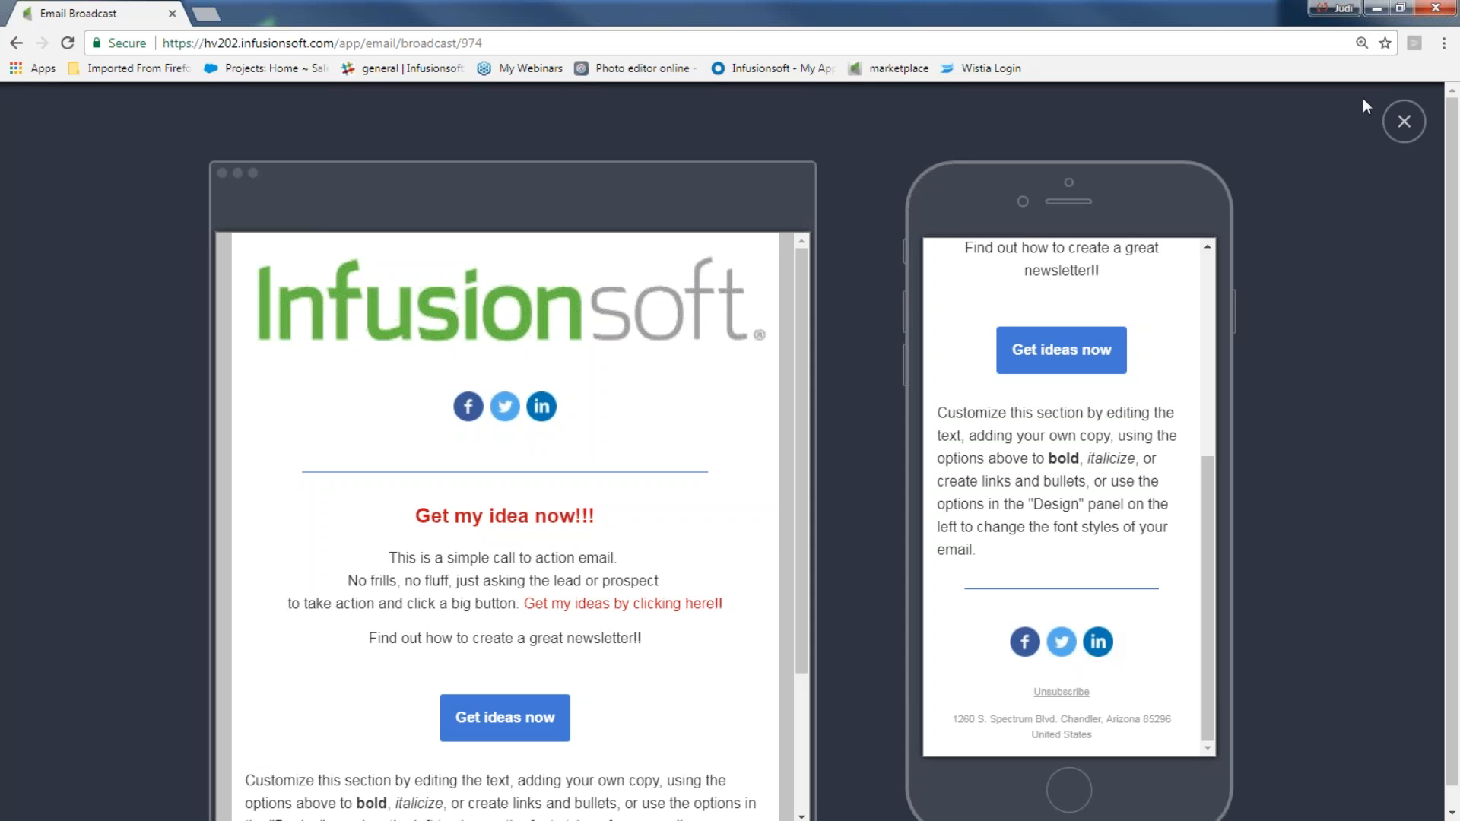
left_click(1404, 121)
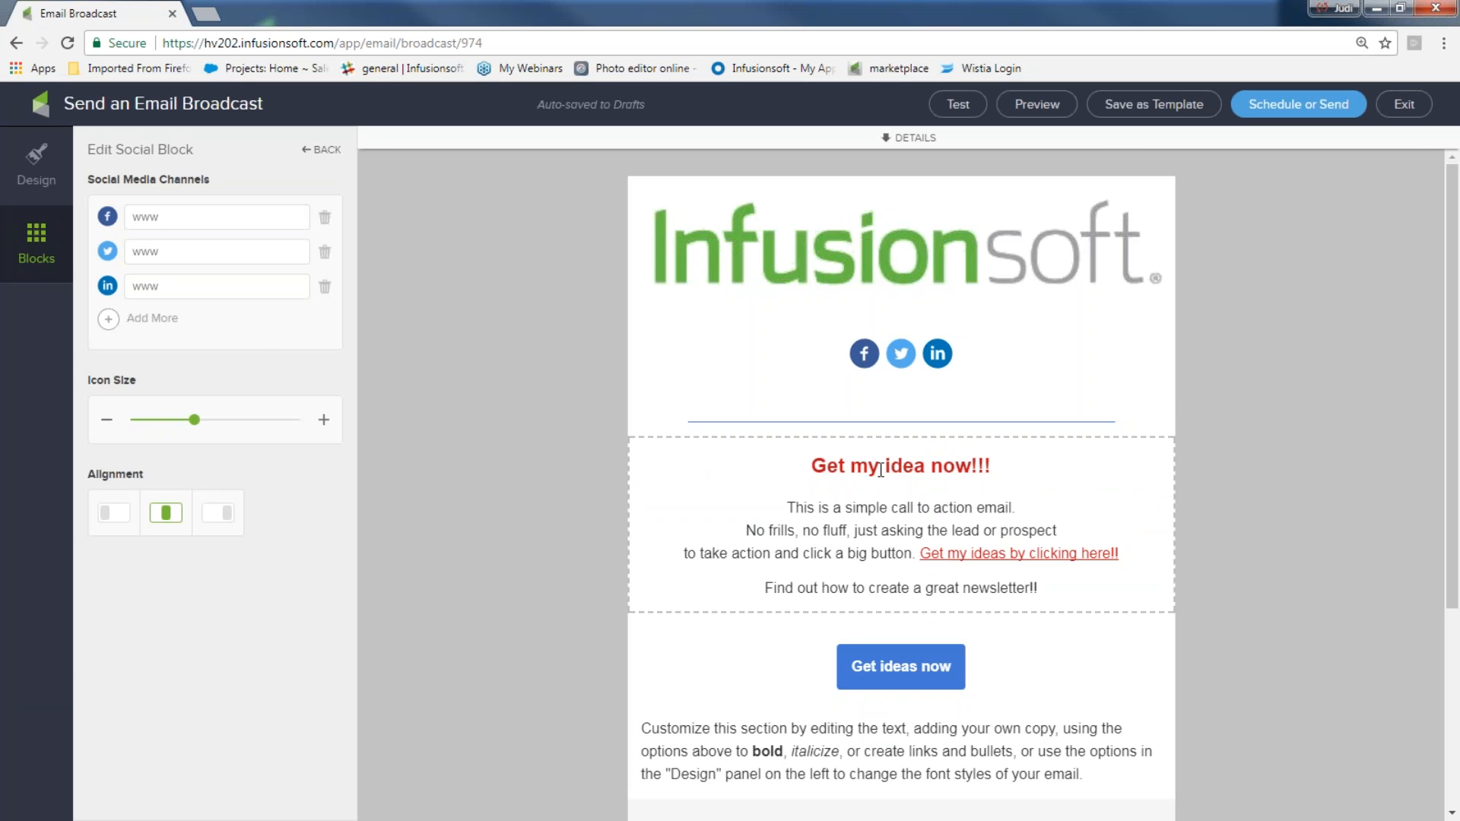
Change the main heading to "Get my ideas now!!!"
left_click(925, 465)
type("s")
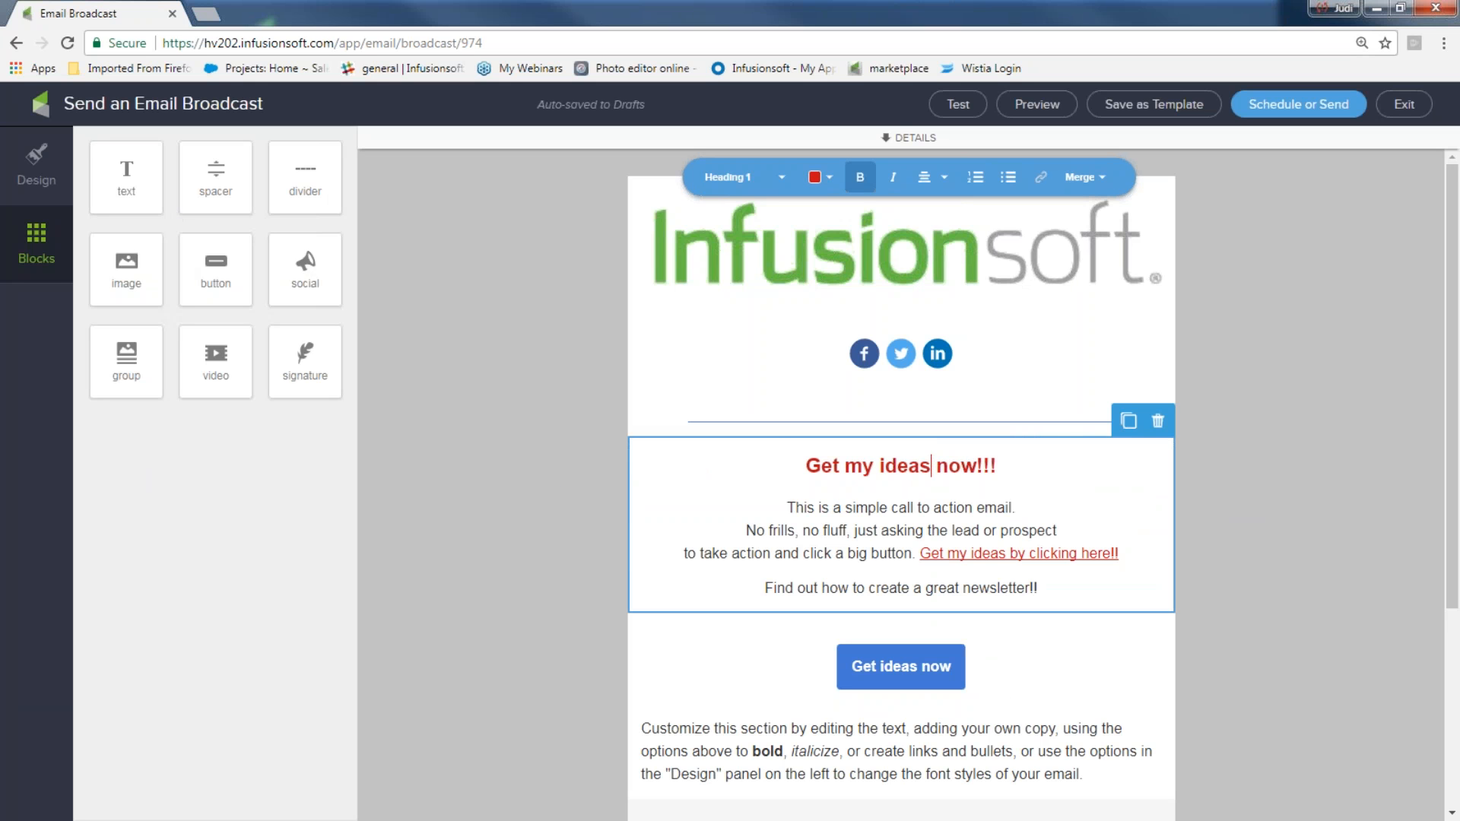
Add an image block below the top social icons, insert bug.JPG from the image library, and enlarge it
left_click_drag(126, 270, 759, 391)
left_click_drag(875, 453, 938, 489)
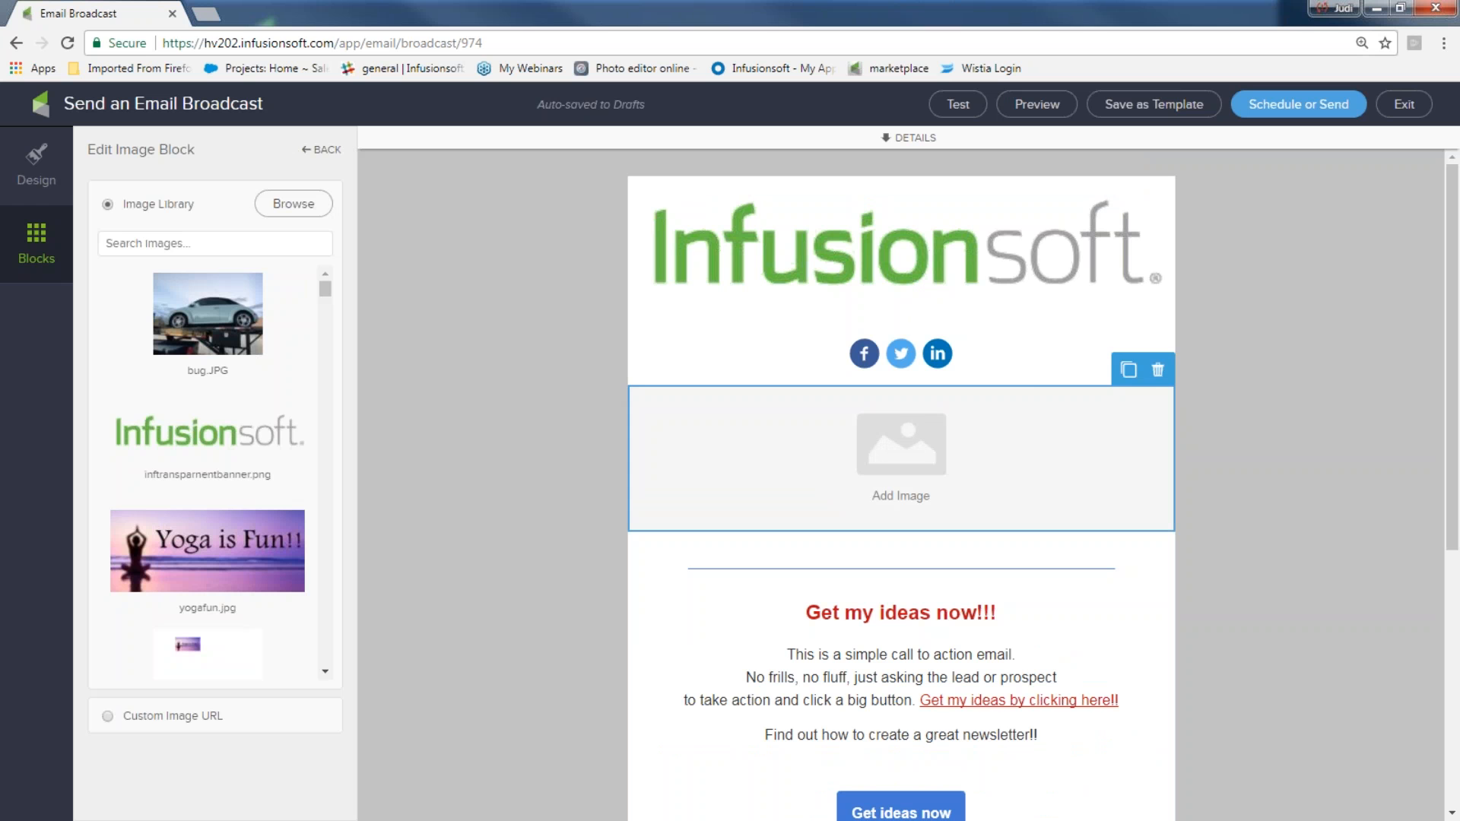
left_click(232, 305)
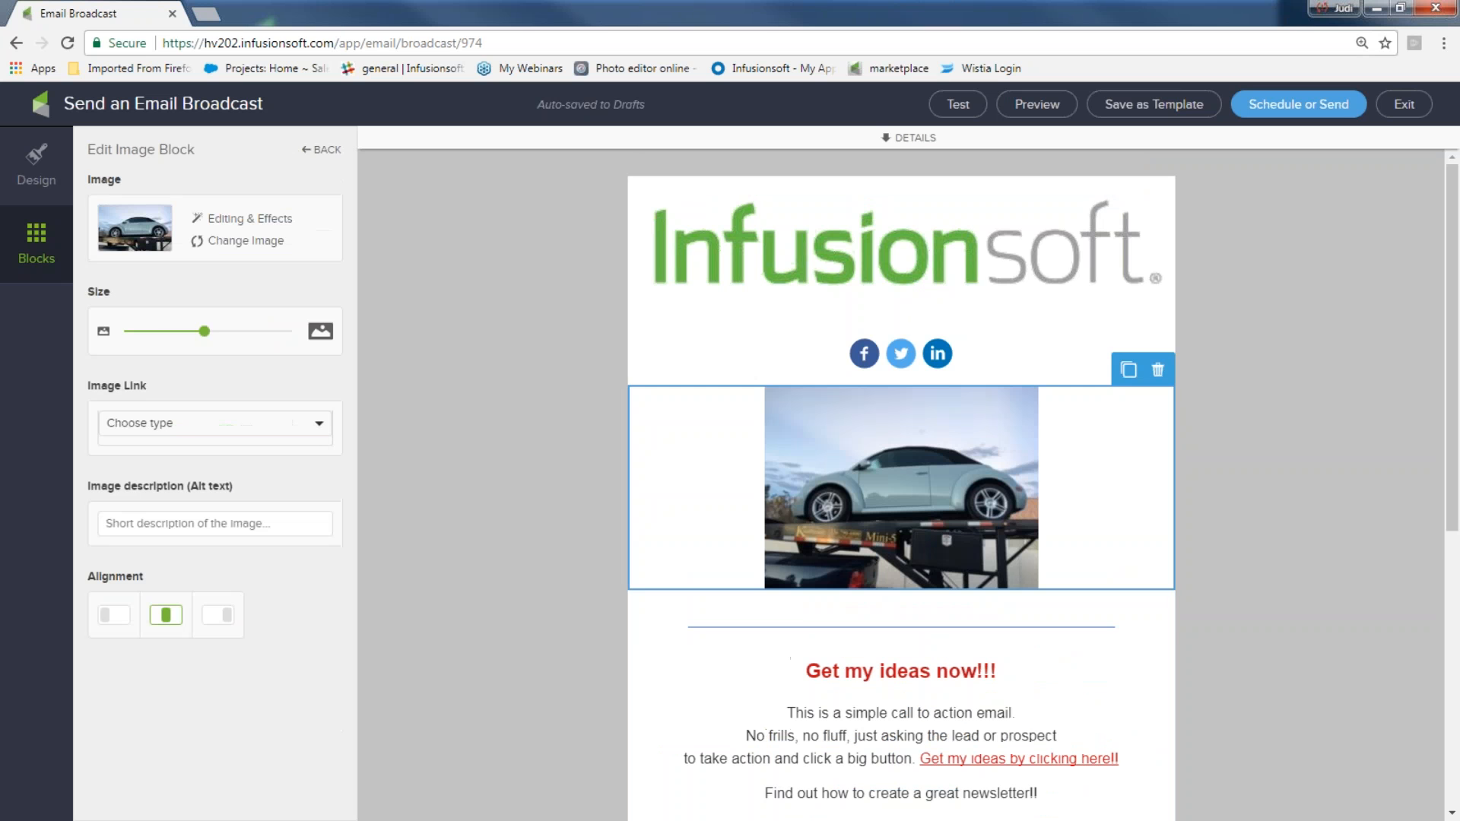
left_click_drag(204, 330, 248, 333)
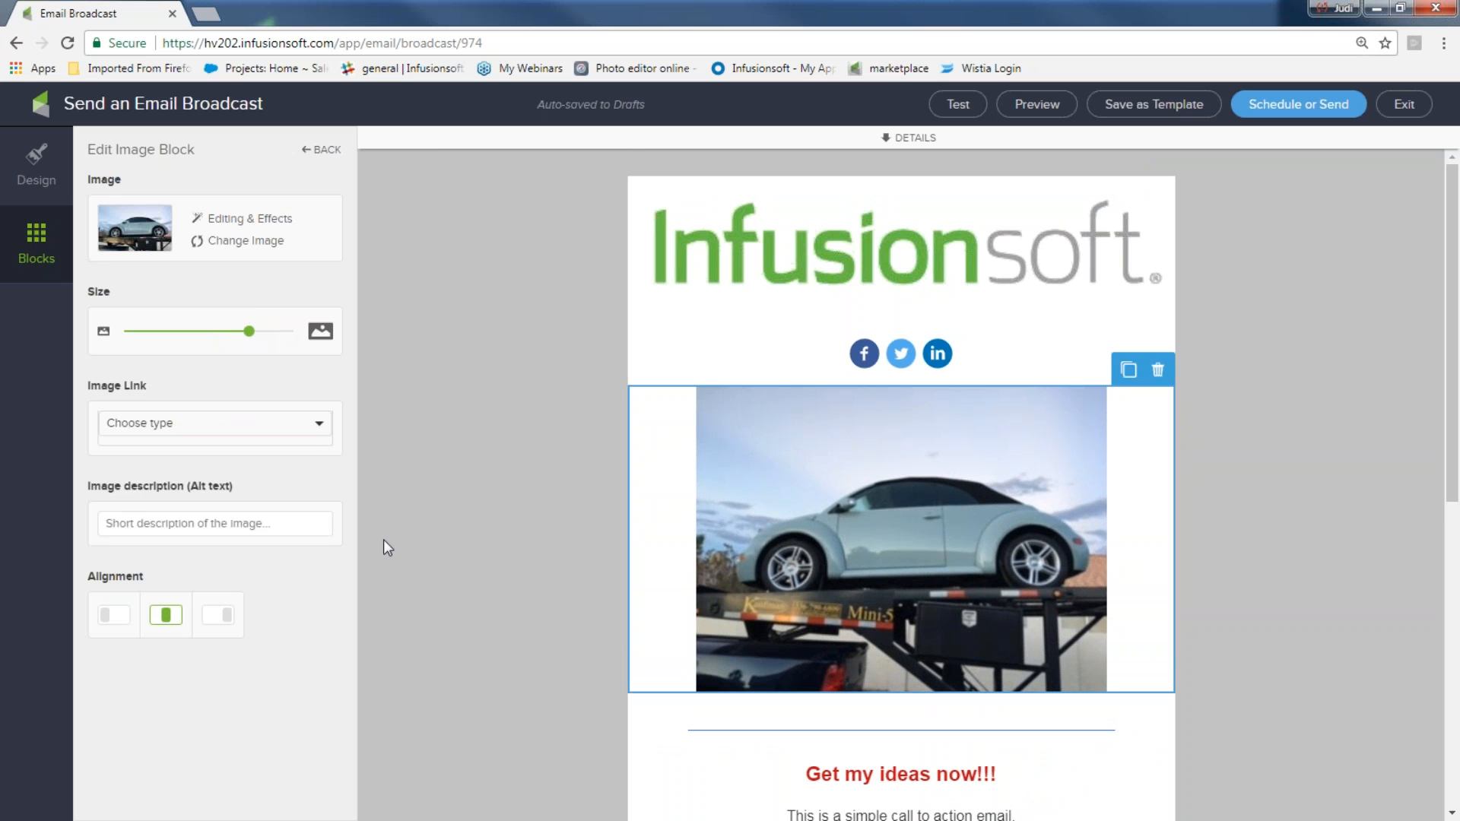
Add a text block below the car image reading "Get a chance to win this beauty. Fill out this form by clicking this link now..."
left_click(37, 249)
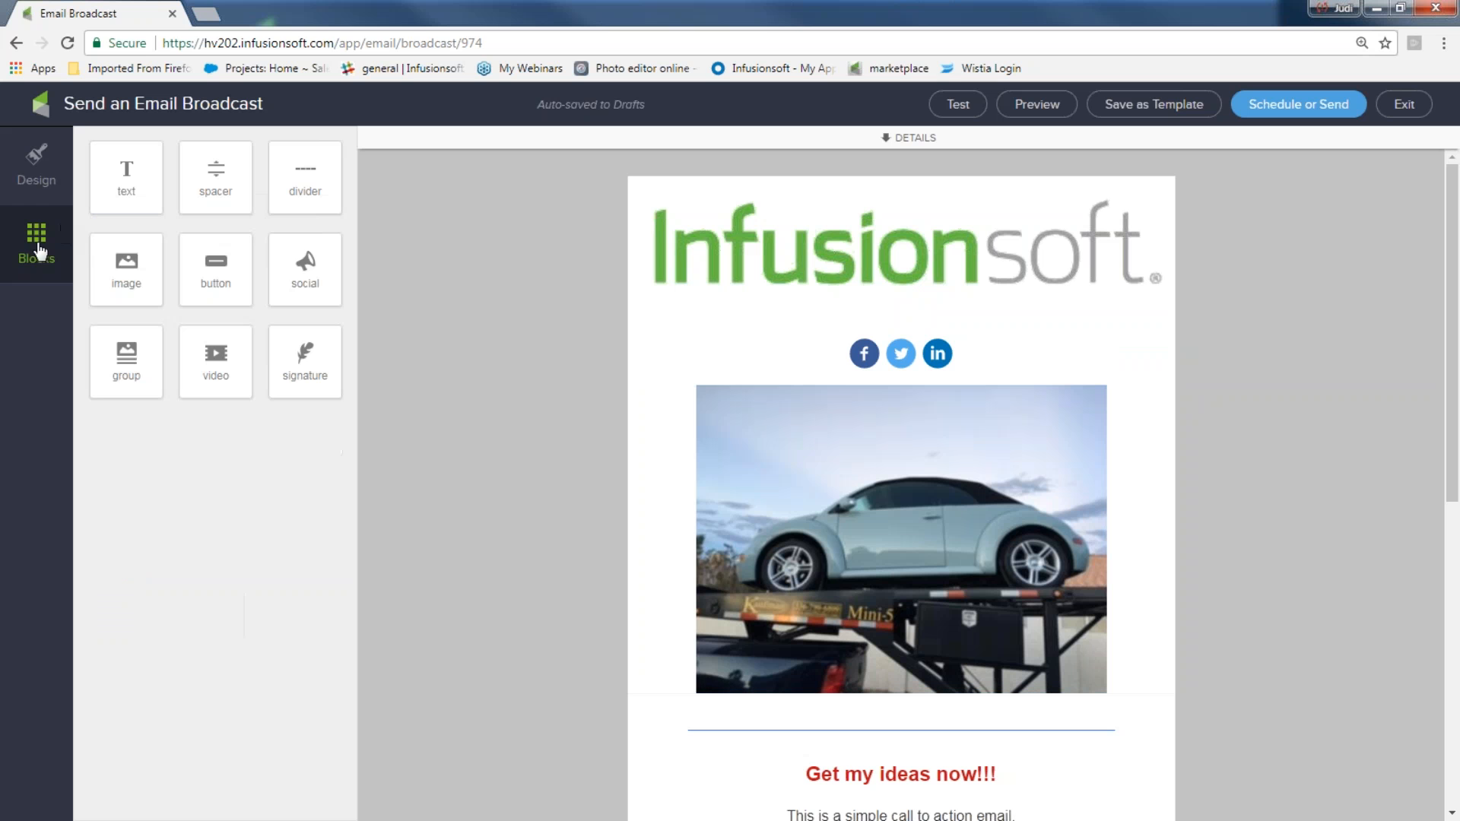
left_click_drag(126, 179, 806, 730)
left_click_drag(1092, 774, 608, 732)
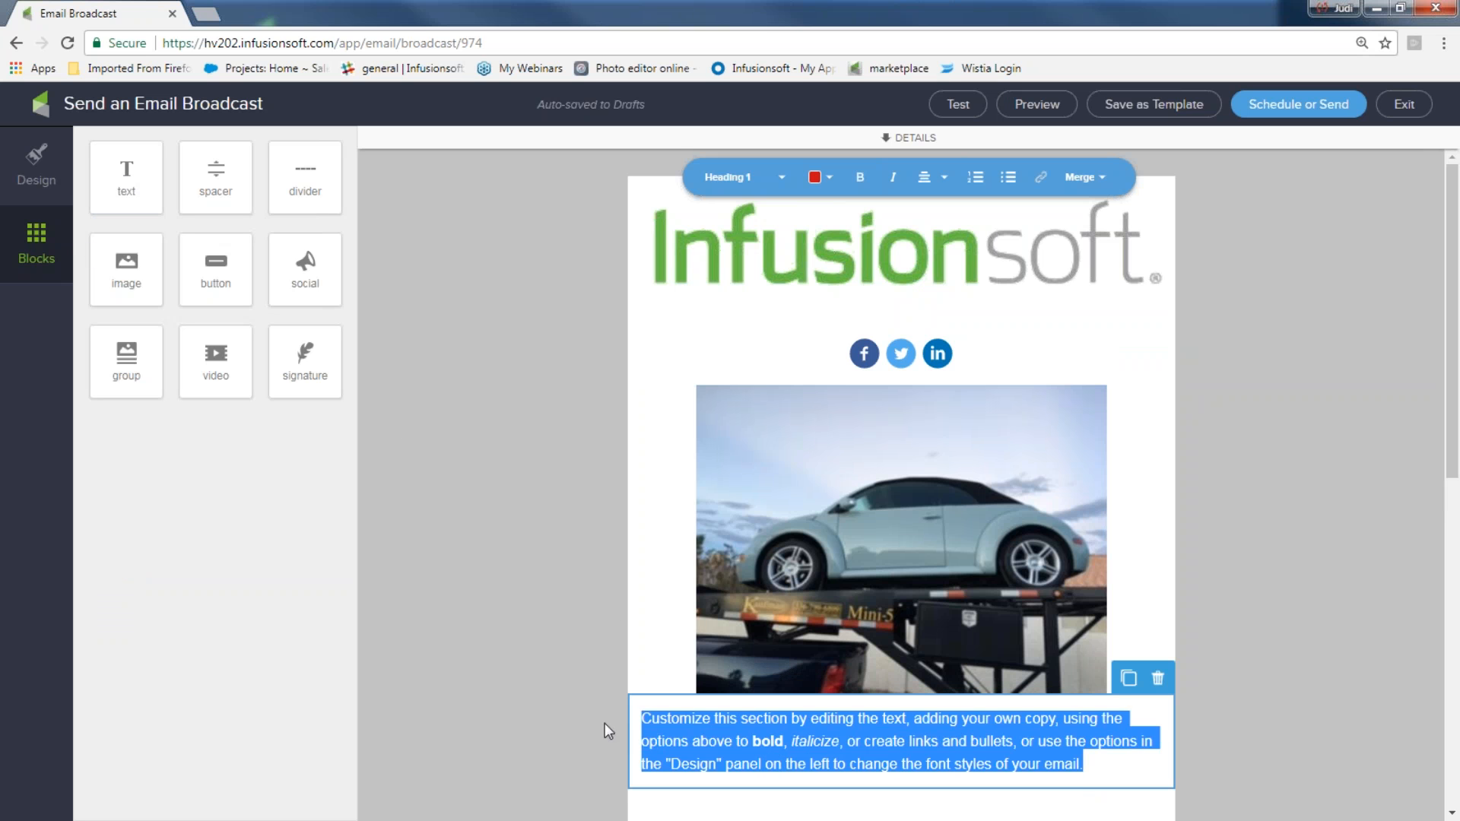
type("Get a")
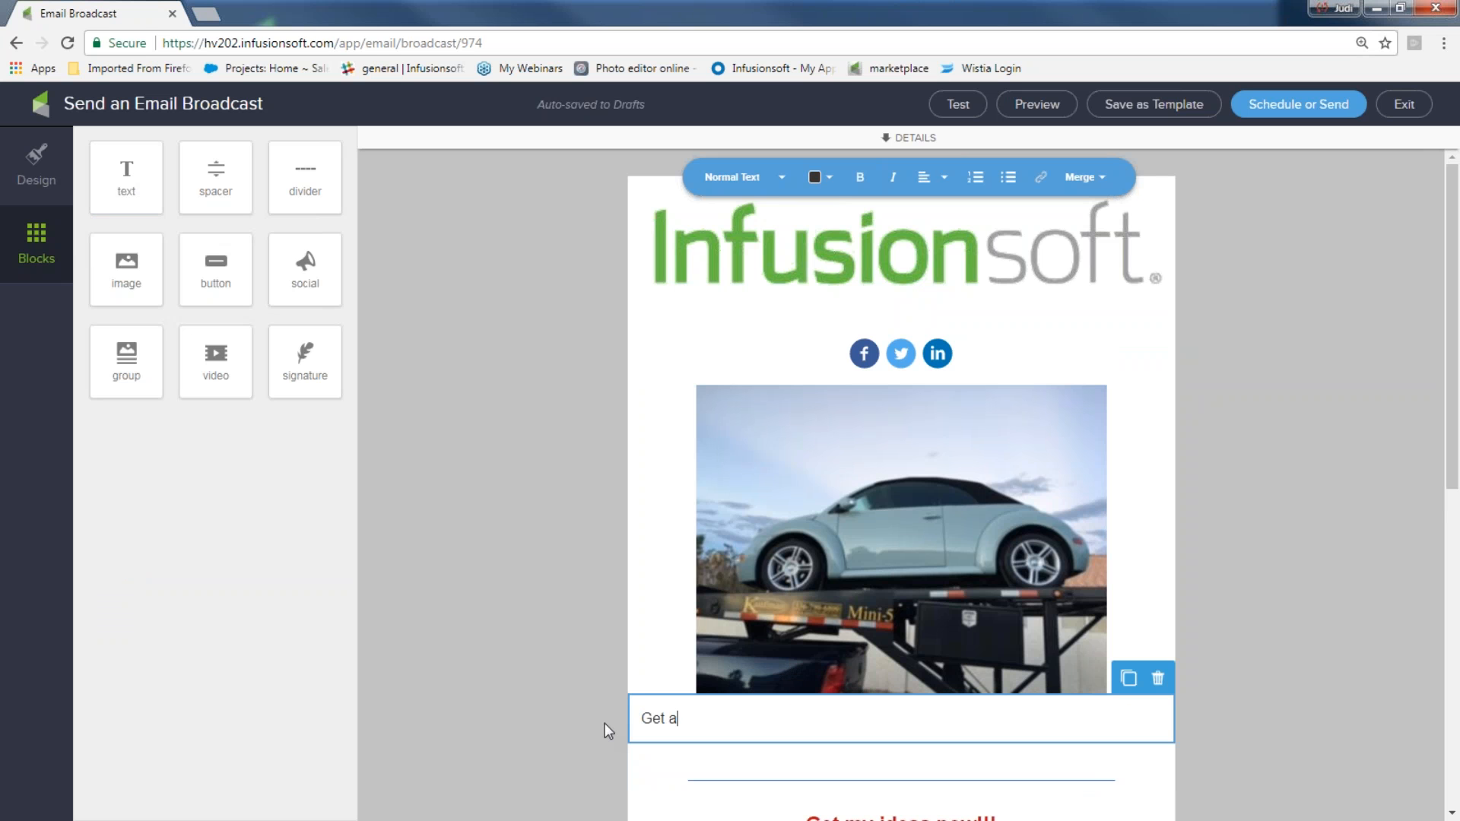
type(" chance to win this be")
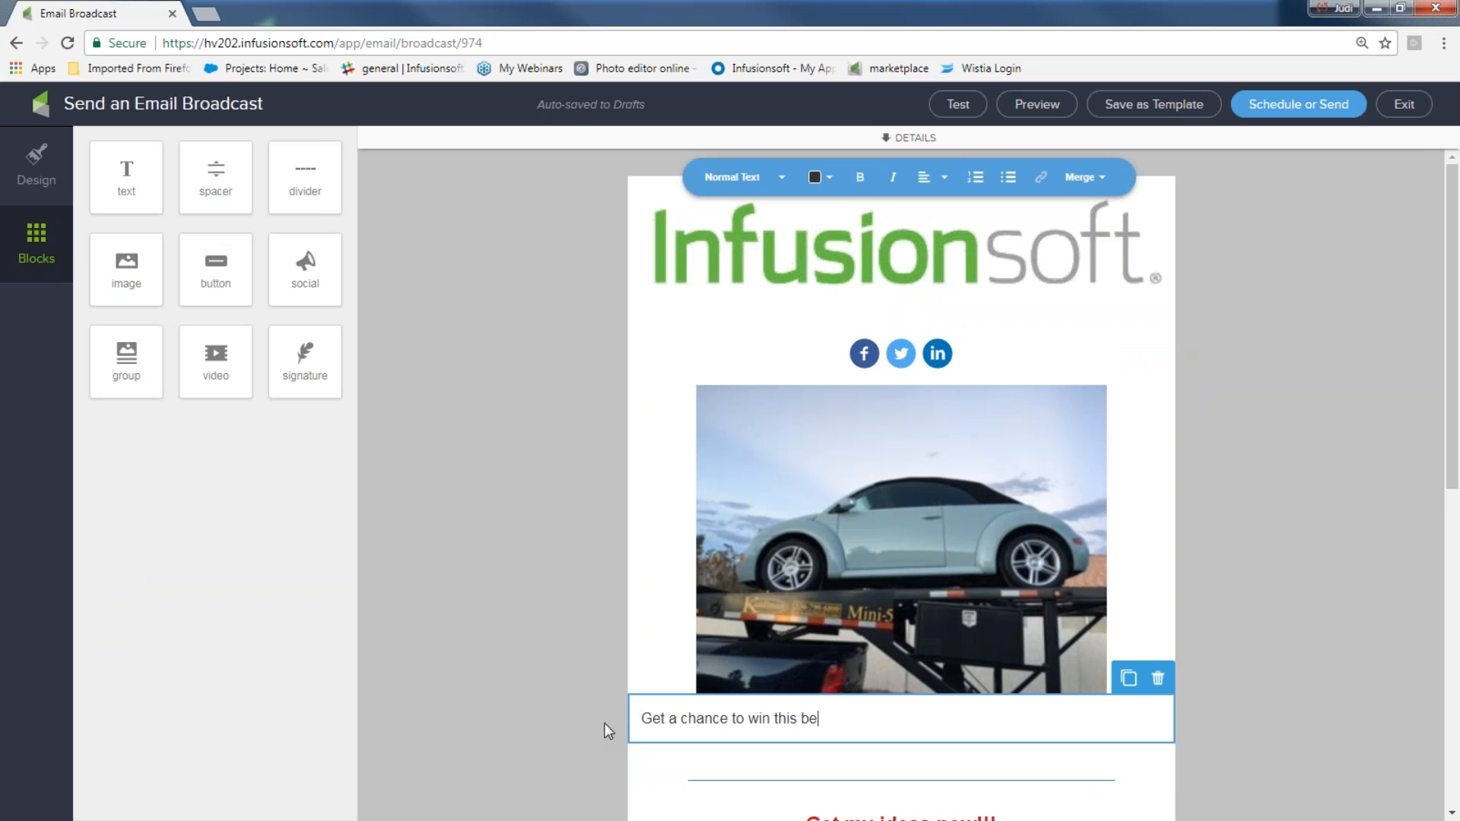
type("auty. Fill out this form by clic")
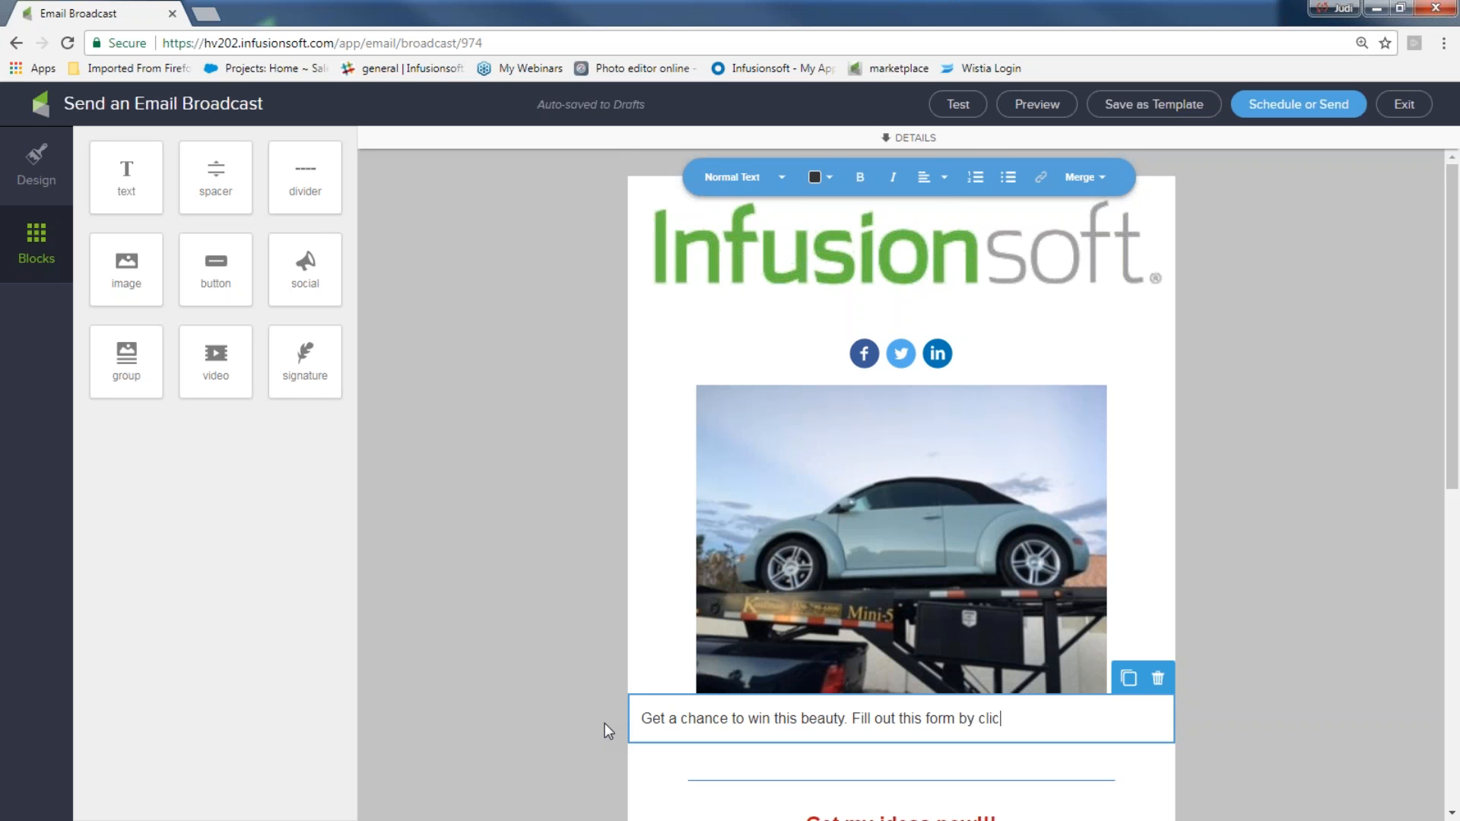
type("king this link now...")
left_click_drag(1114, 719, 979, 721)
left_click(1041, 181)
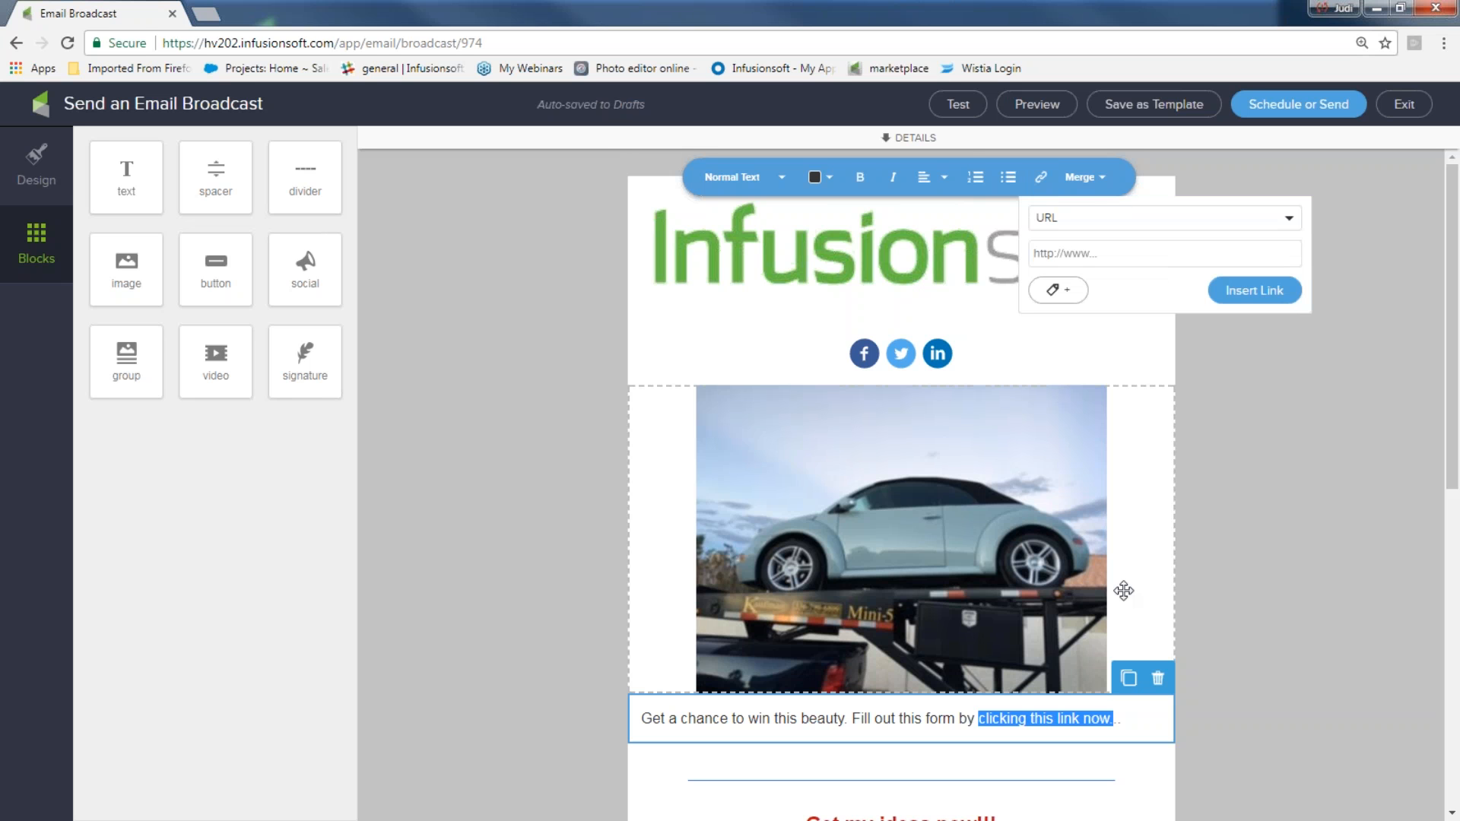
left_click(1299, 572)
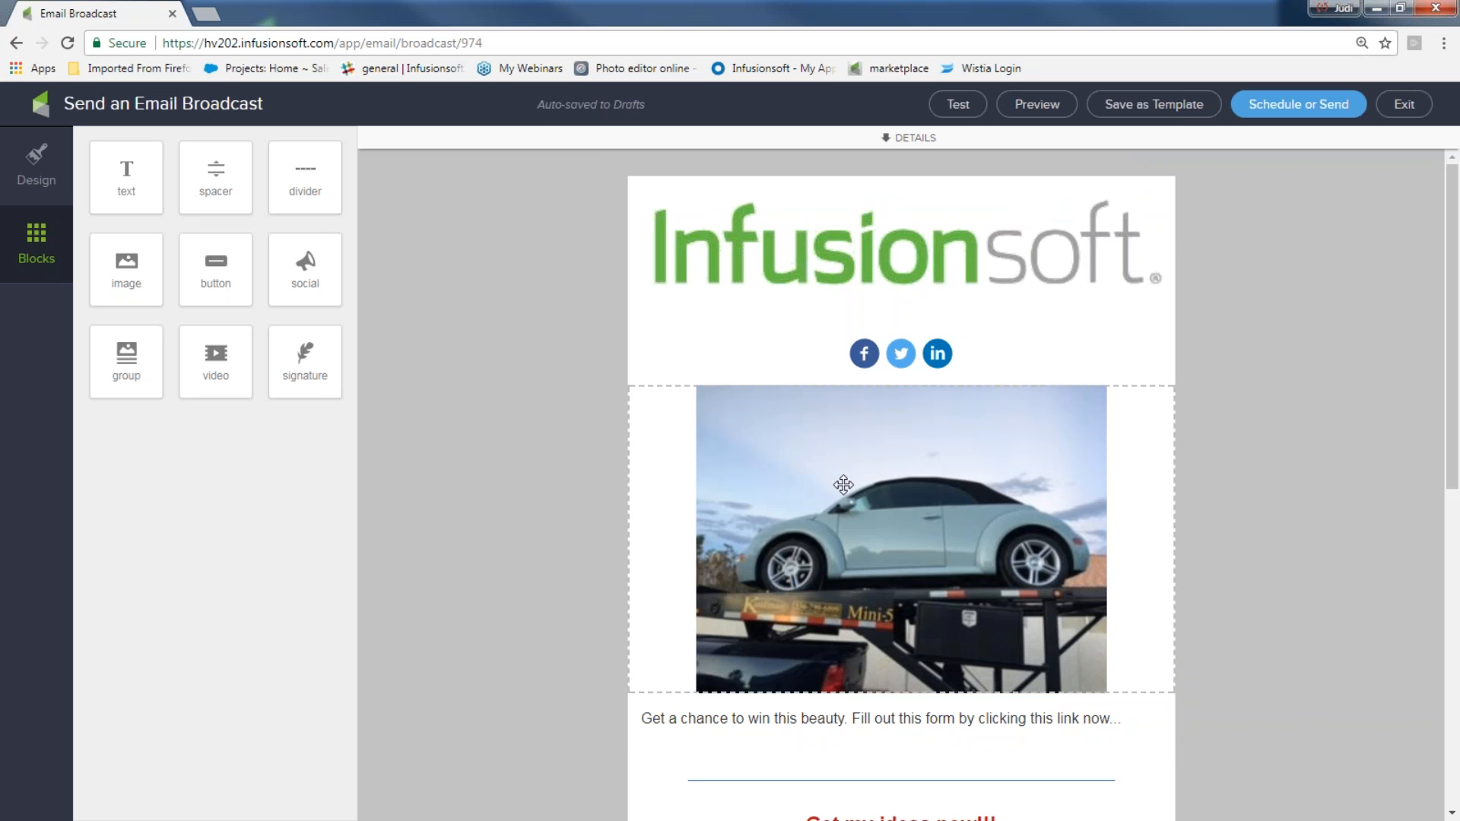
Add a video block below the divider under the new text
scroll(810, 483, "down", 3)
scroll(810, 483, "down", 1)
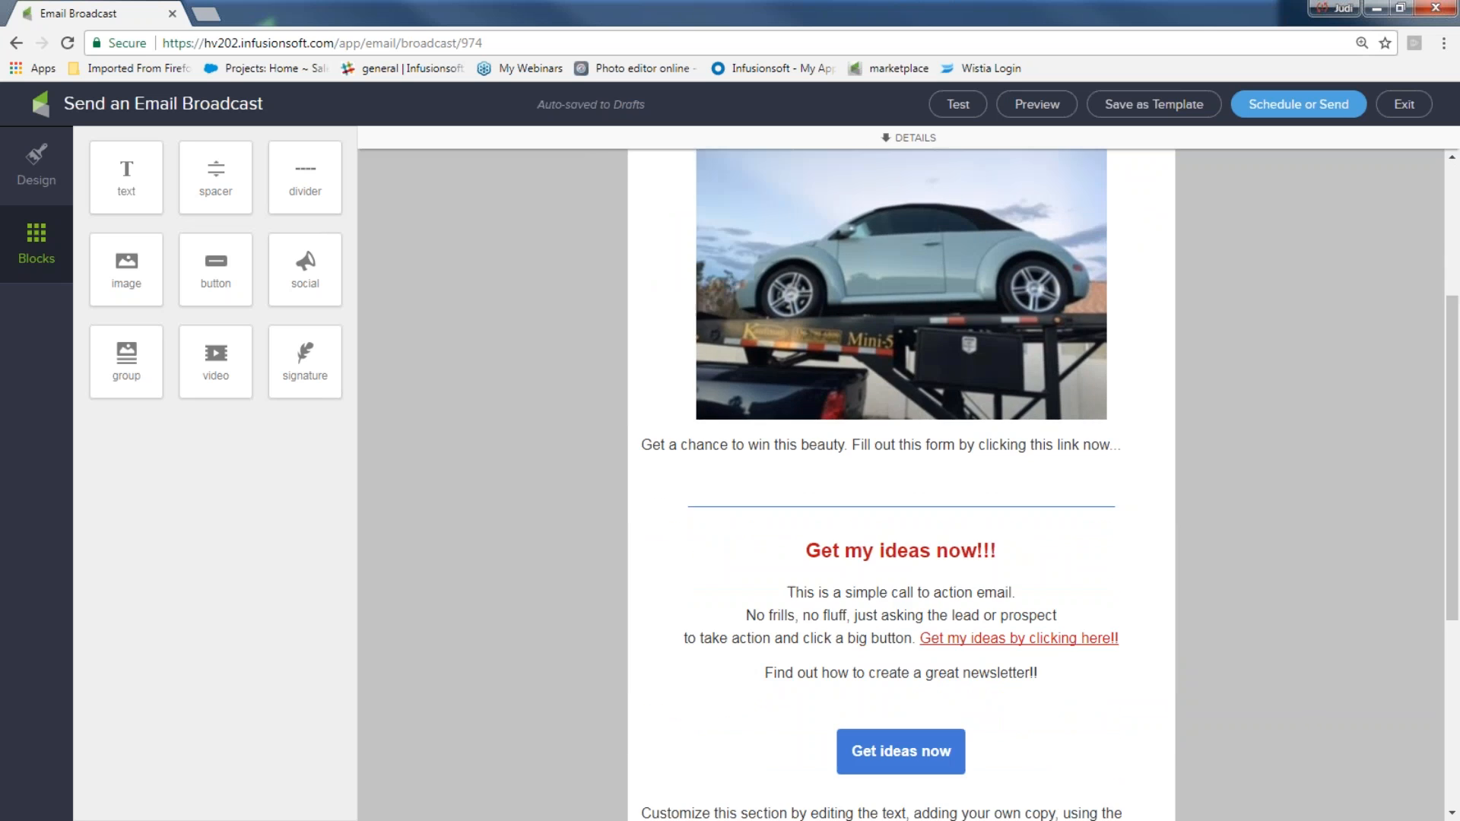
left_click_drag(219, 351, 792, 558)
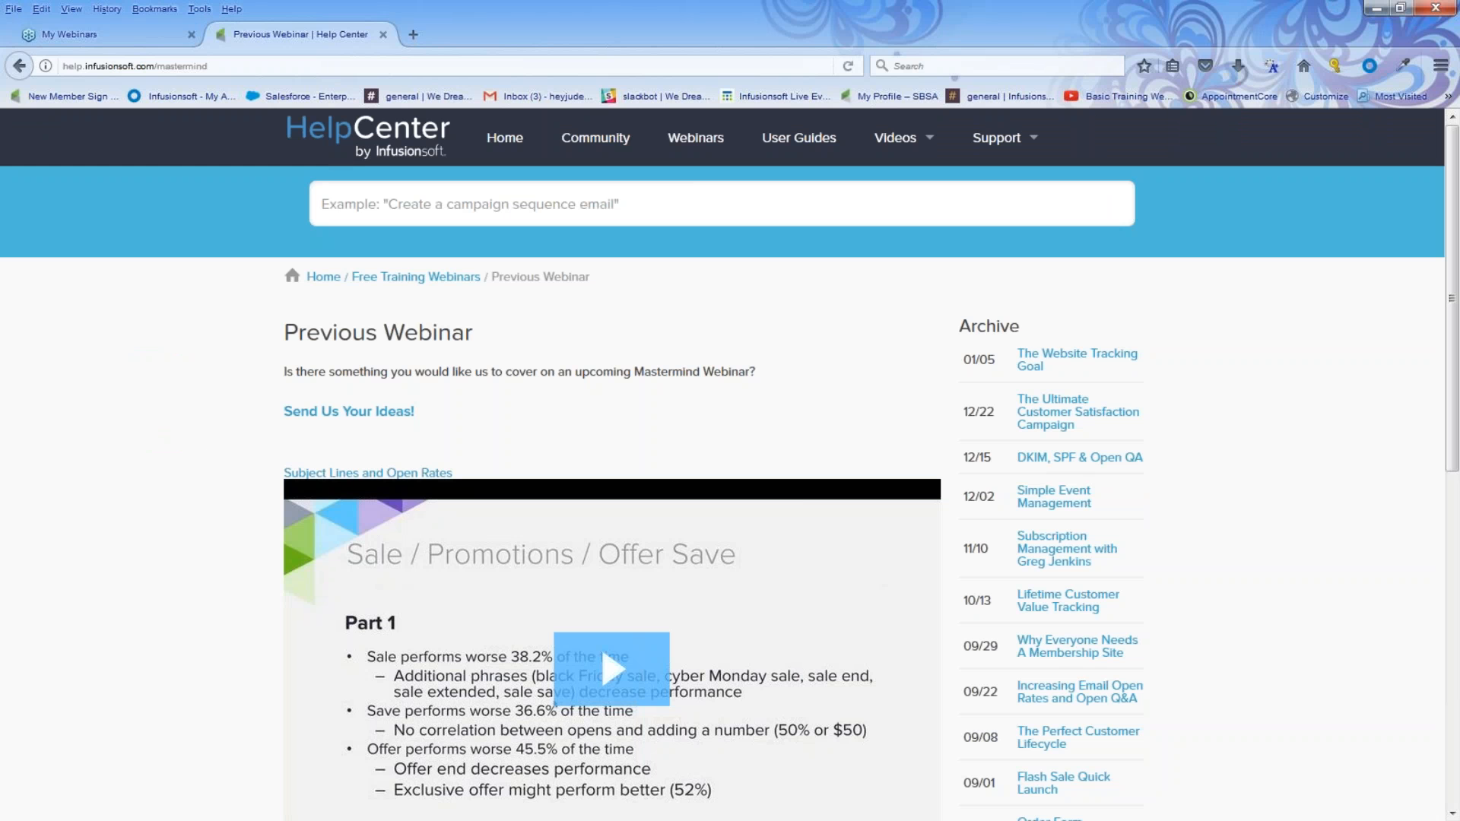
Open YouTube in a new Firefox tab and open the Grace VanderWaal - Moonlight video
left_click(413, 34)
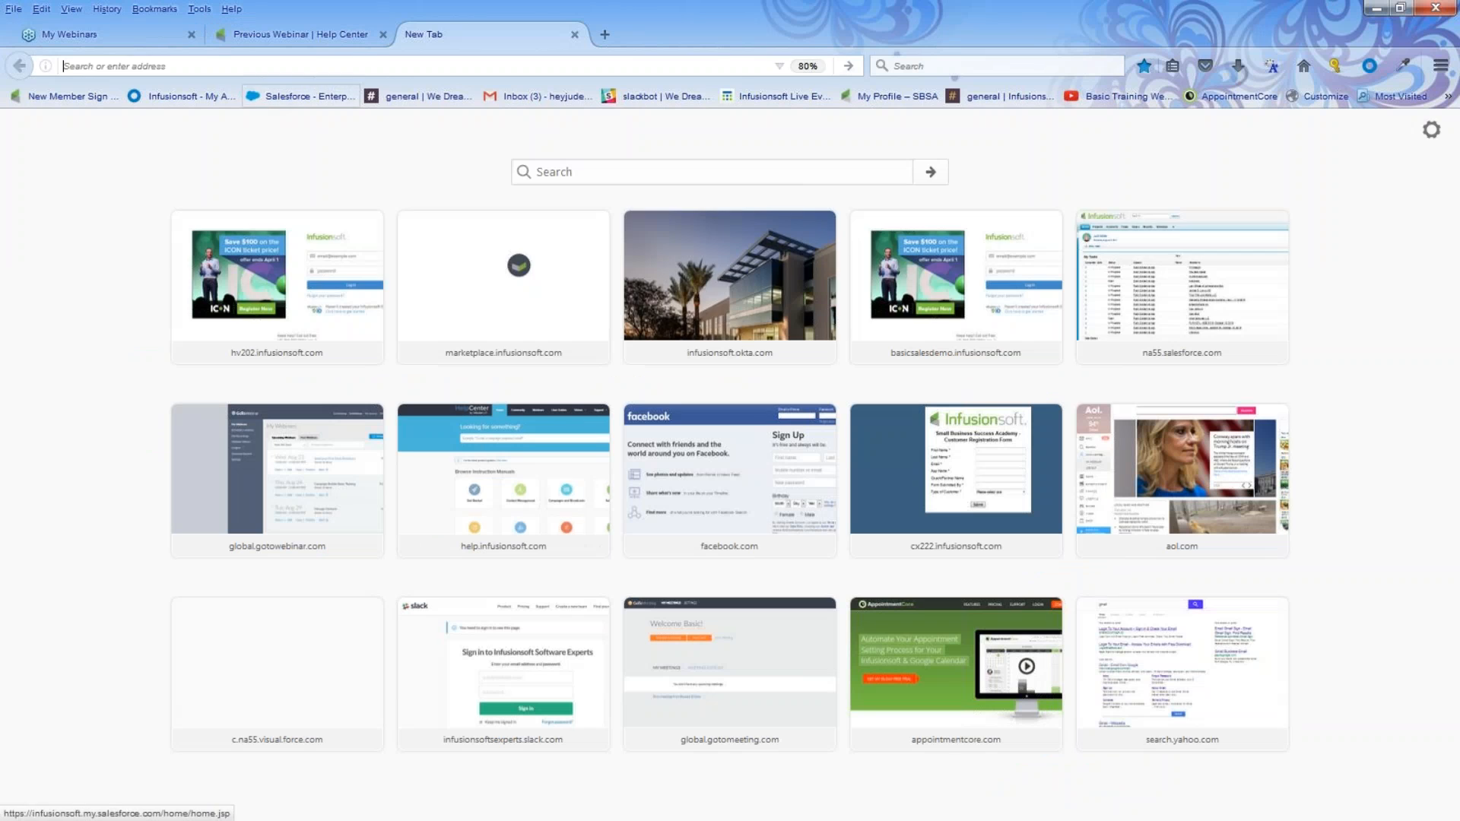
type("youtube.com")
key("Return")
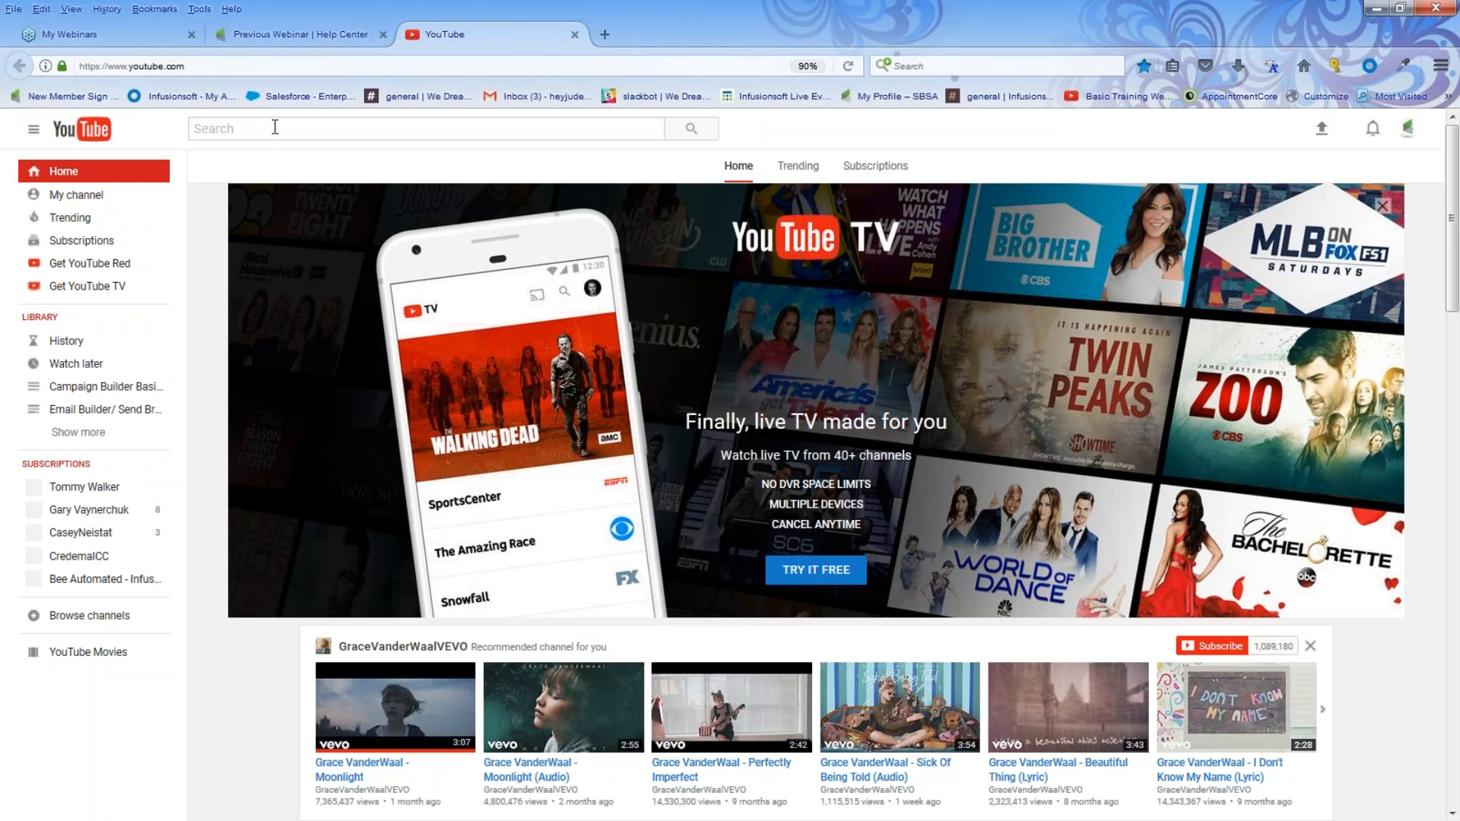
left_click(354, 770)
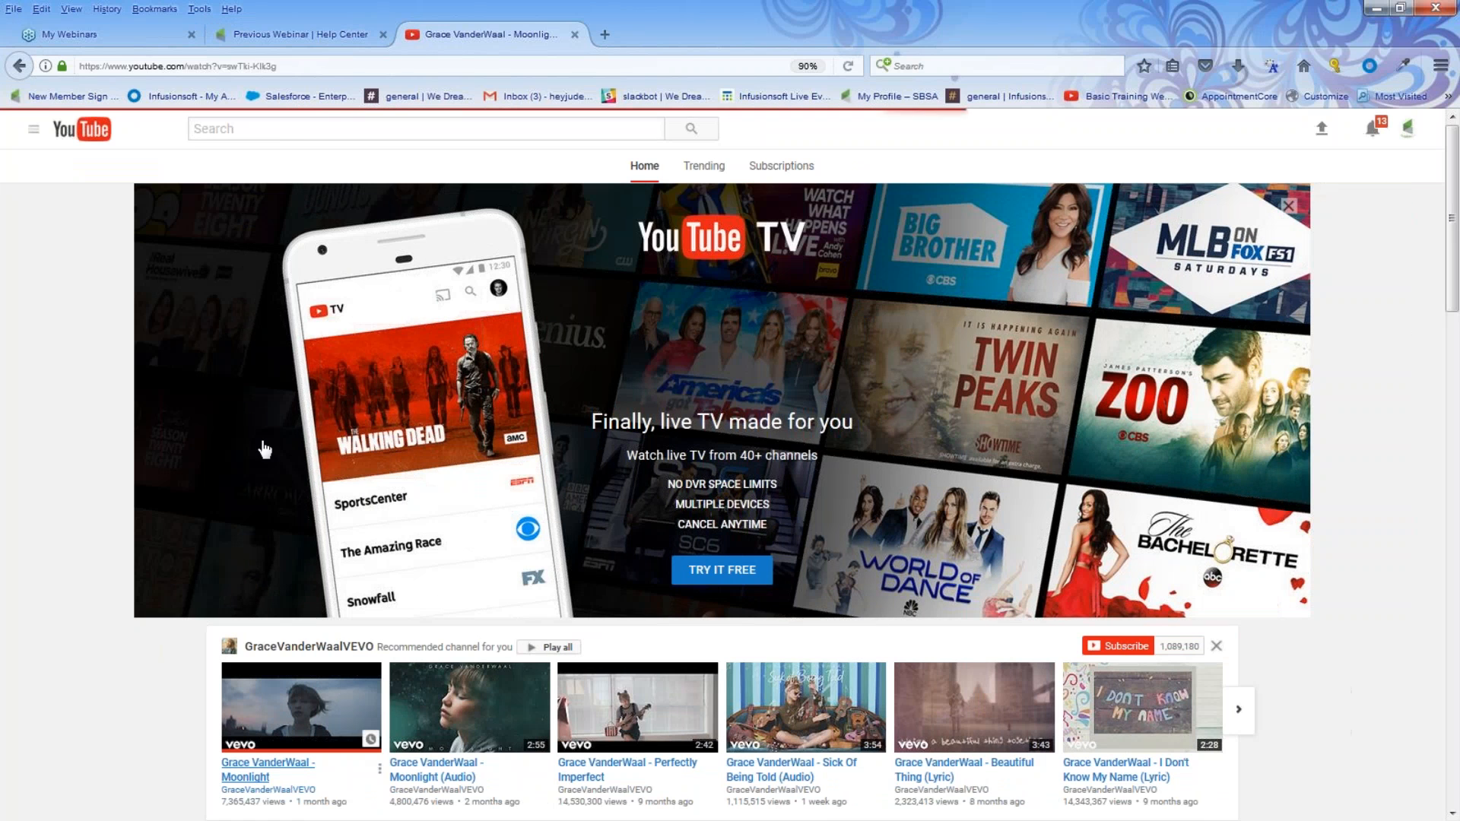
left_click(232, 540)
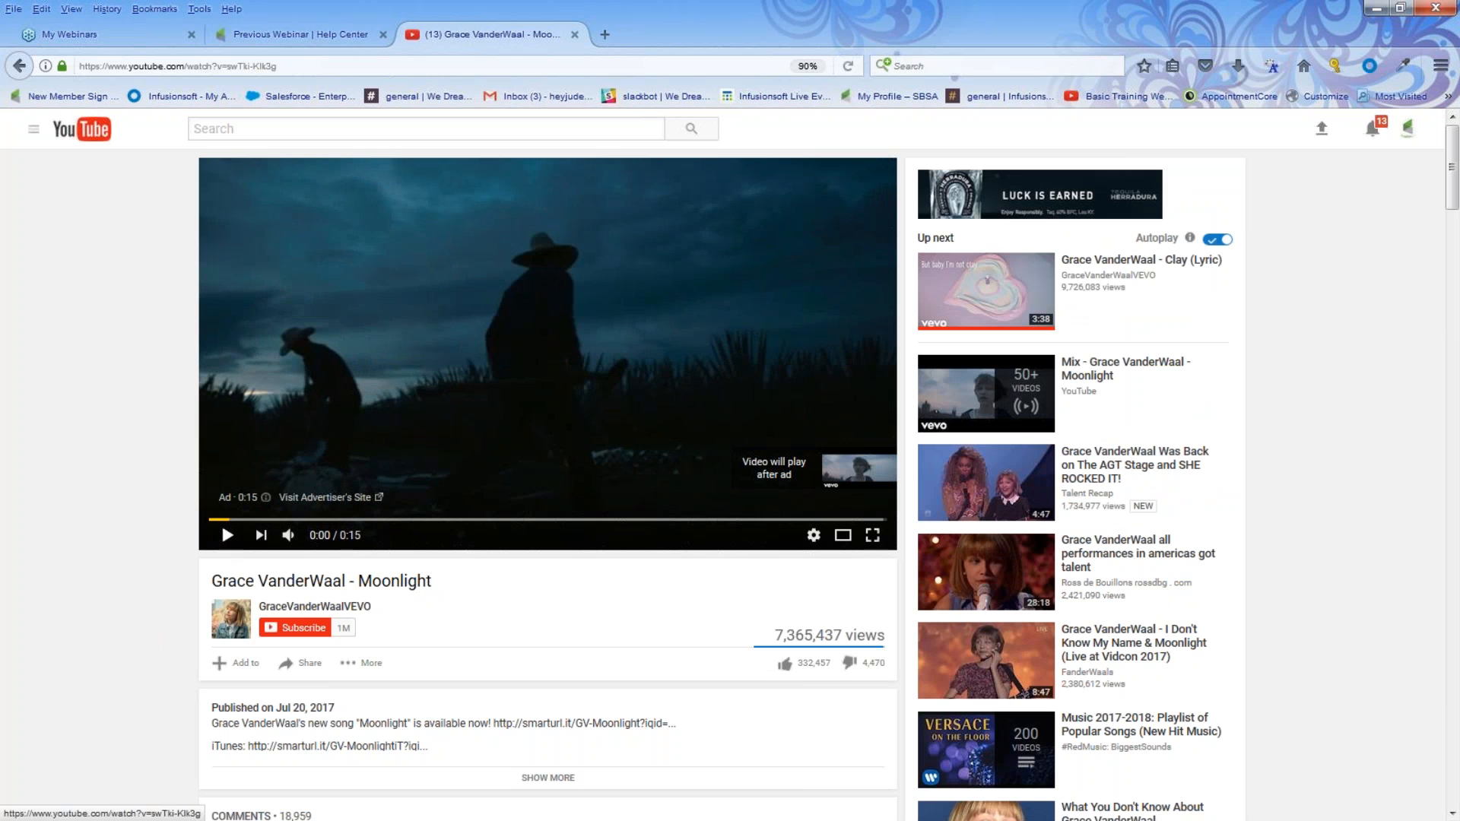
Copy the video's URL from the address bar
left_click_drag(278, 66, 76, 73)
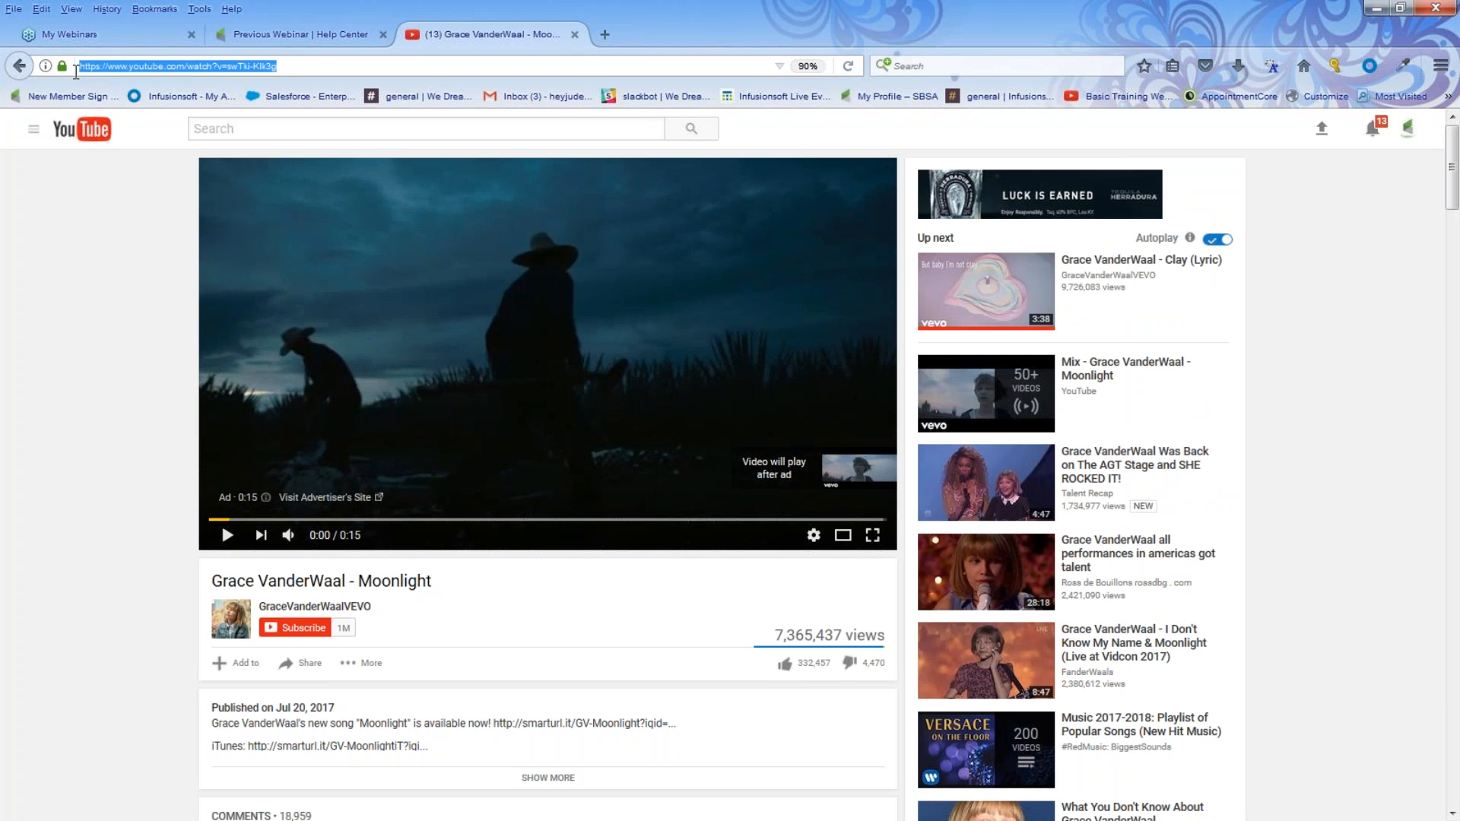
left_click(312, 665)
left_click_drag(278, 66, 55, 59)
right_click(119, 62)
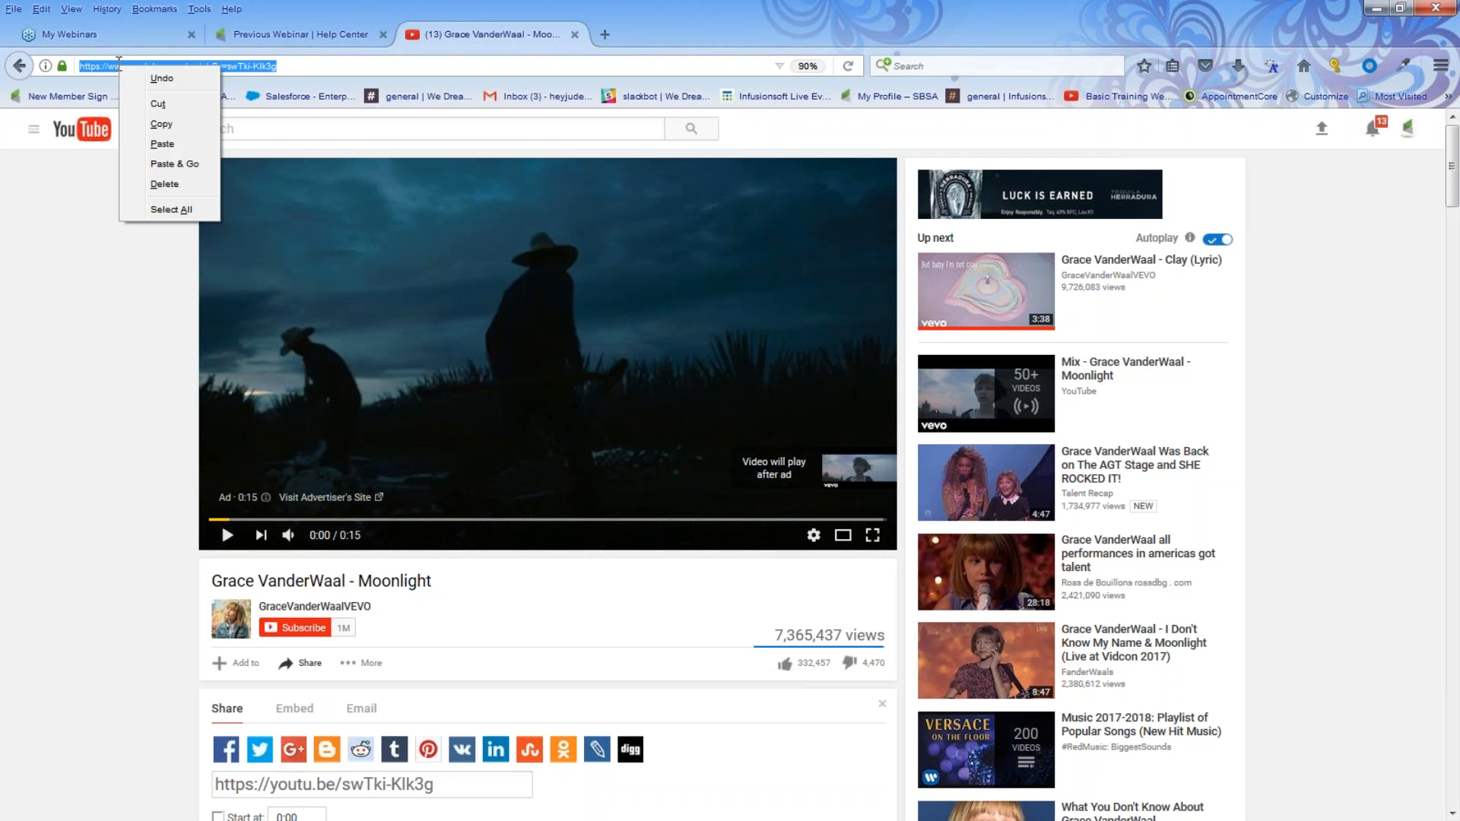
left_click(158, 123)
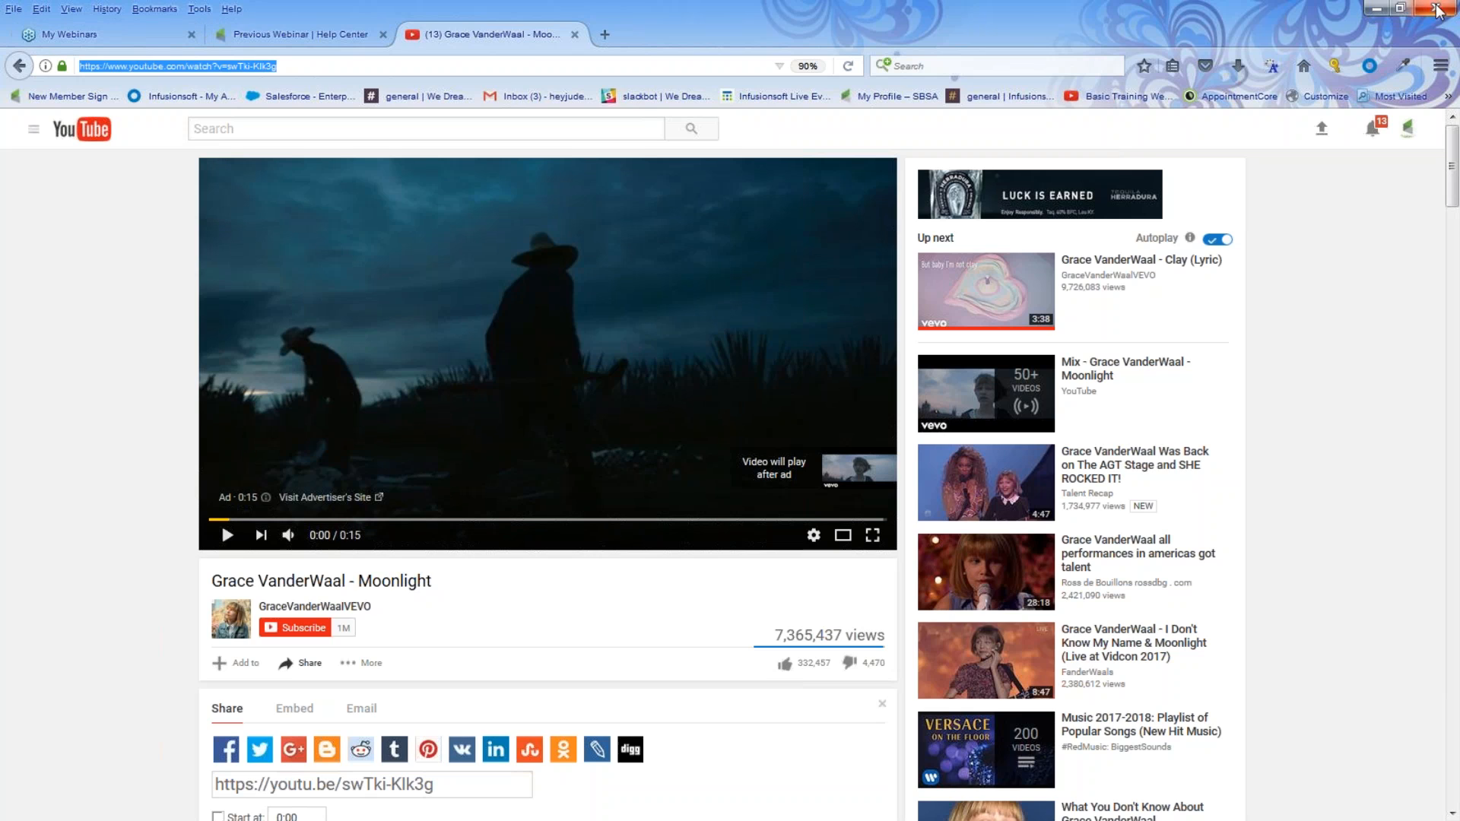
Return to the email editor, paste the YouTube URL as the video block's URL, and enlarge the video
left_click(1377, 8)
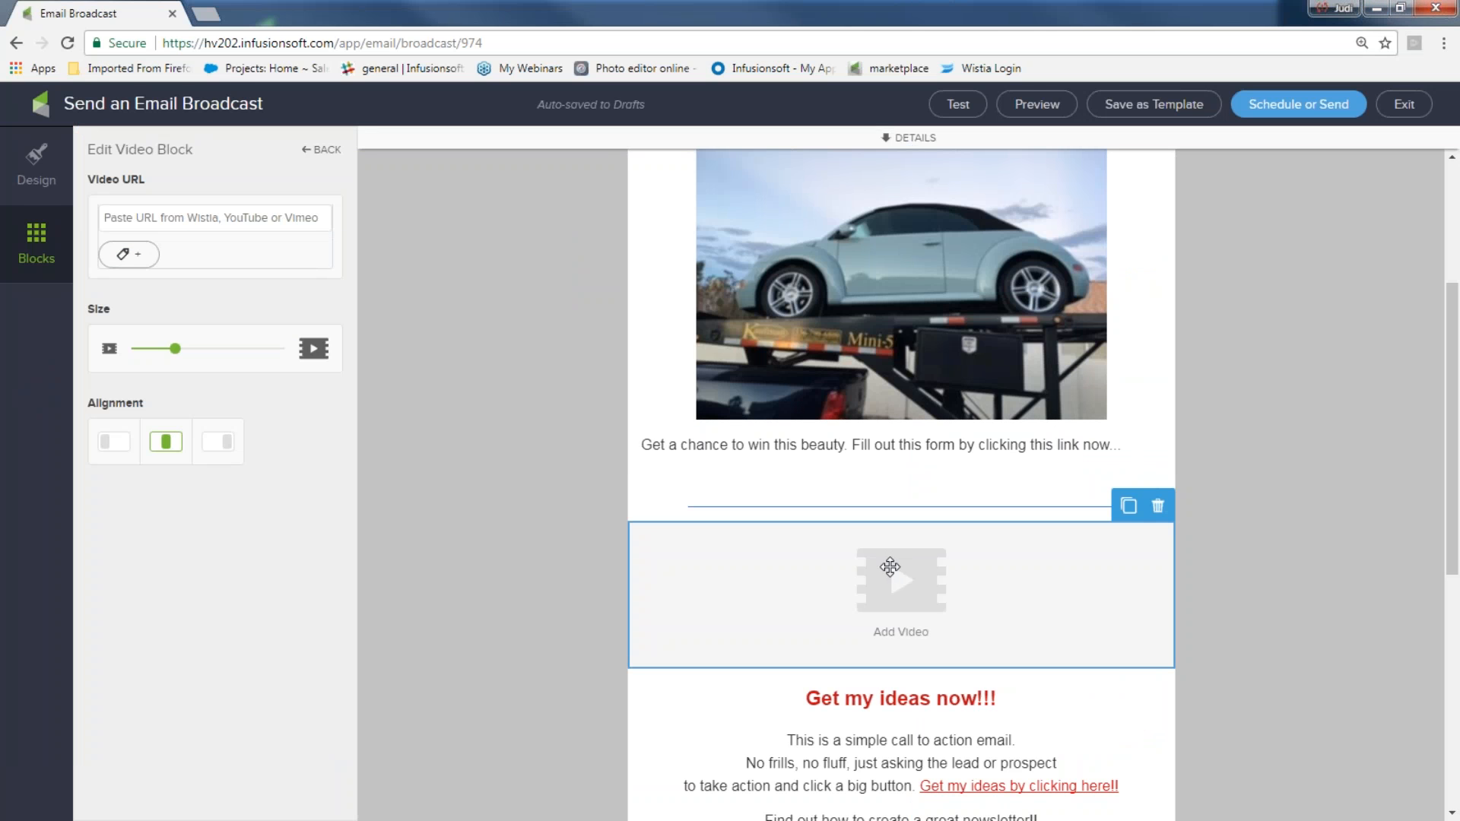
right_click(192, 220)
left_click(238, 333)
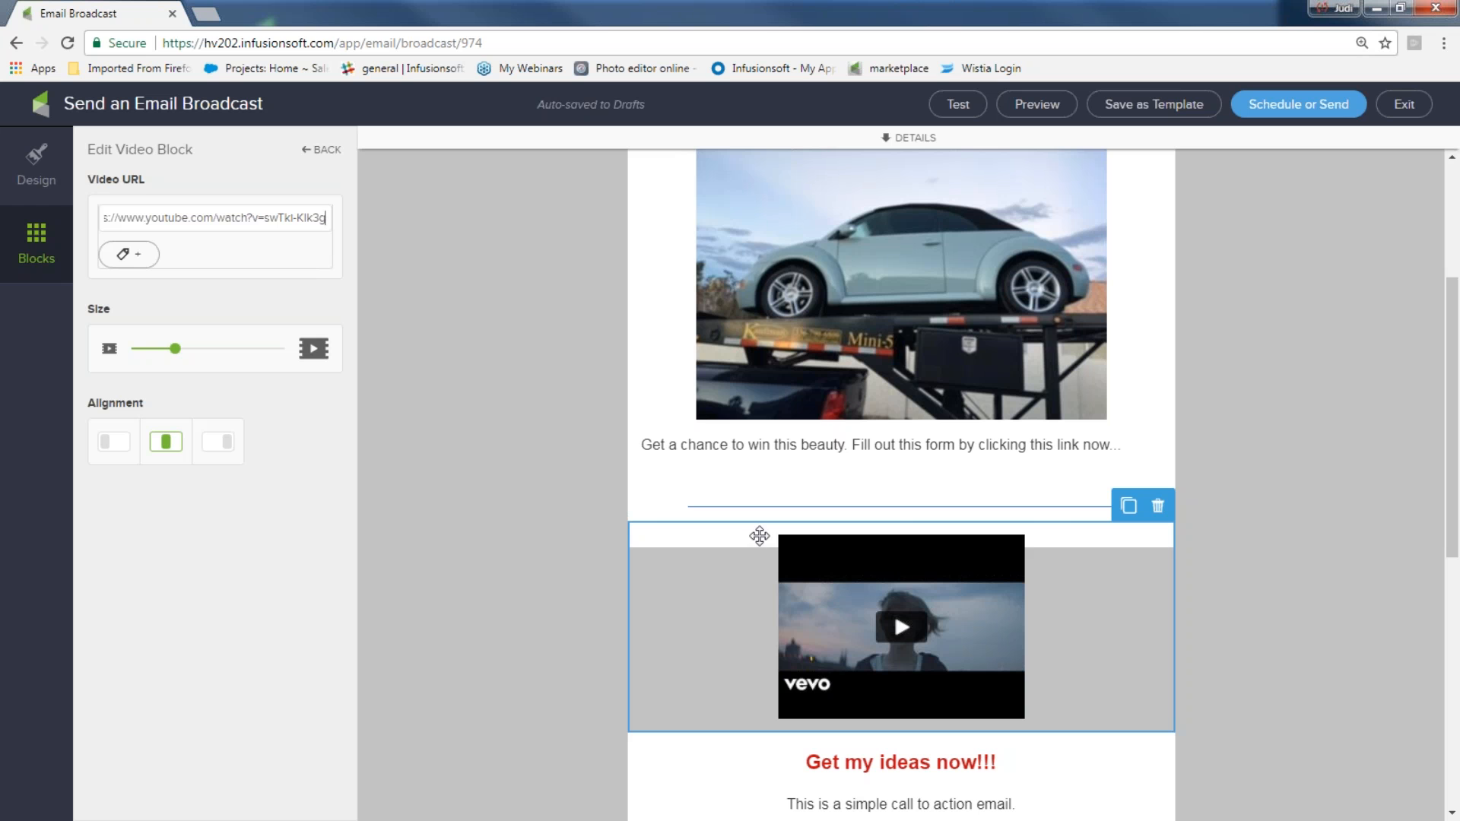
left_click_drag(175, 349, 210, 356)
Add a text block directly below the video
scroll(516, 473, "down", 6)
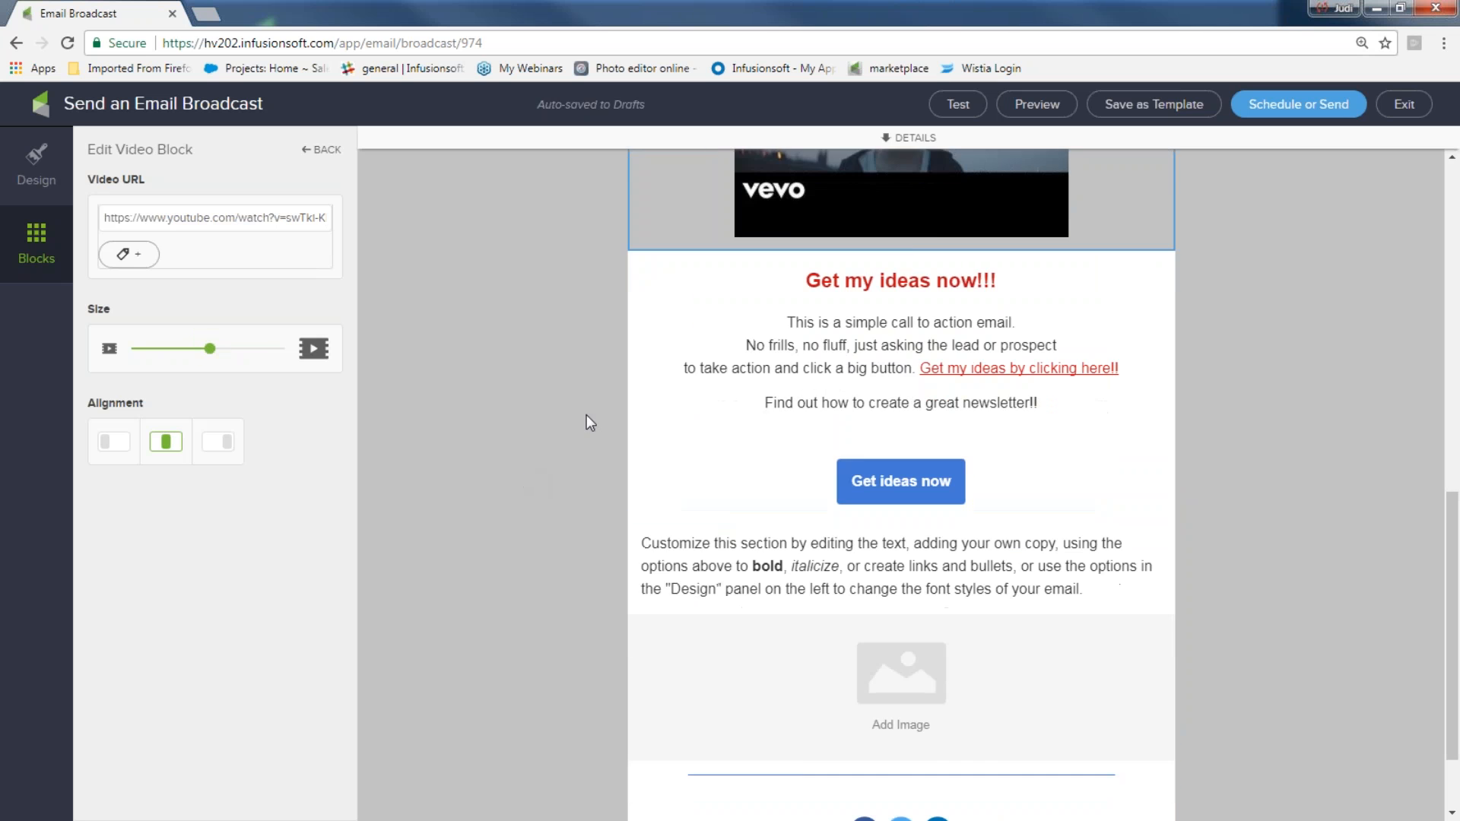
left_click(33, 238)
left_click_drag(126, 177, 750, 267)
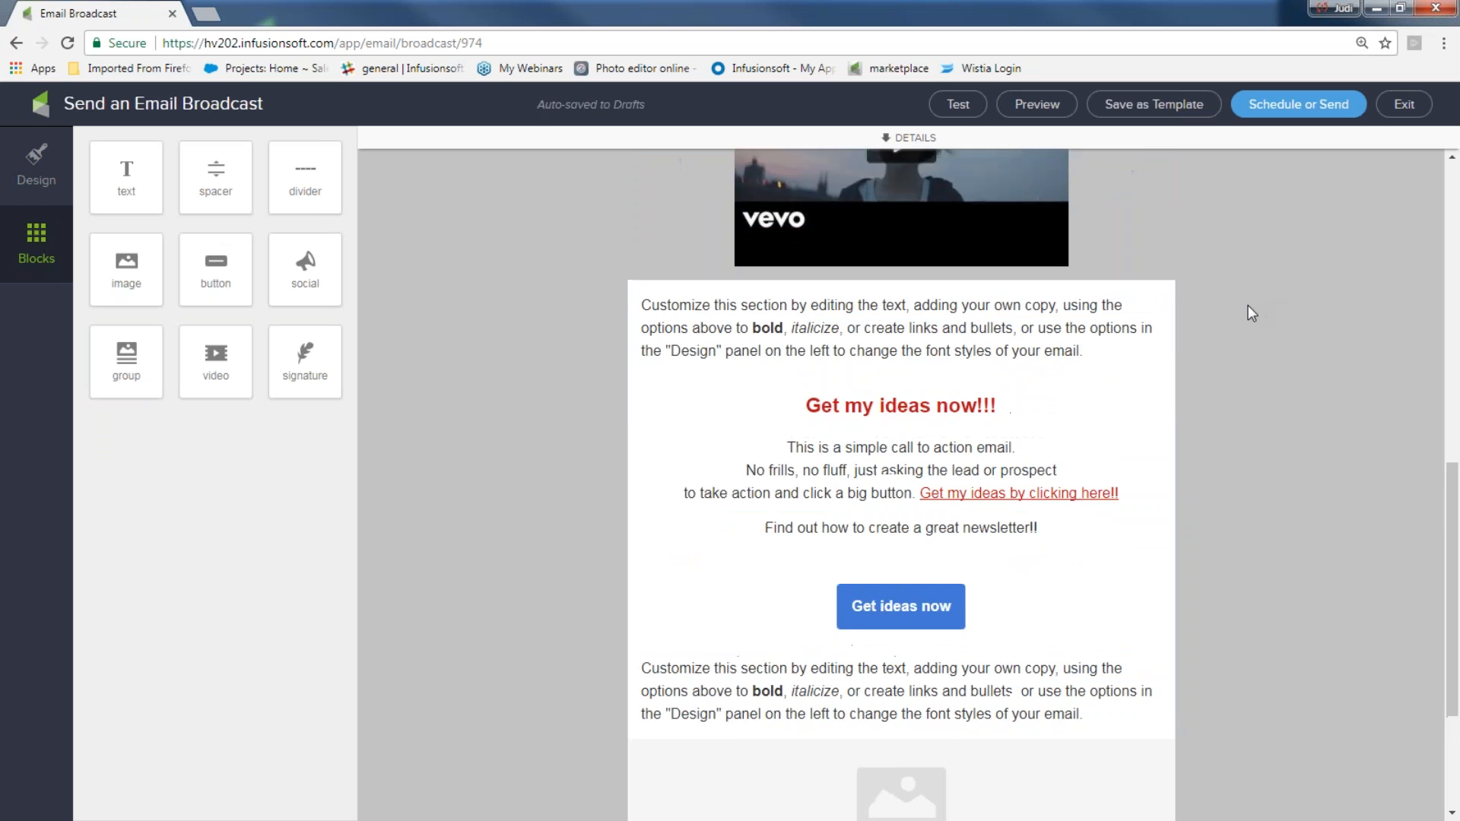
Set the email background color to white (#FFFFFF)
left_click(35, 192)
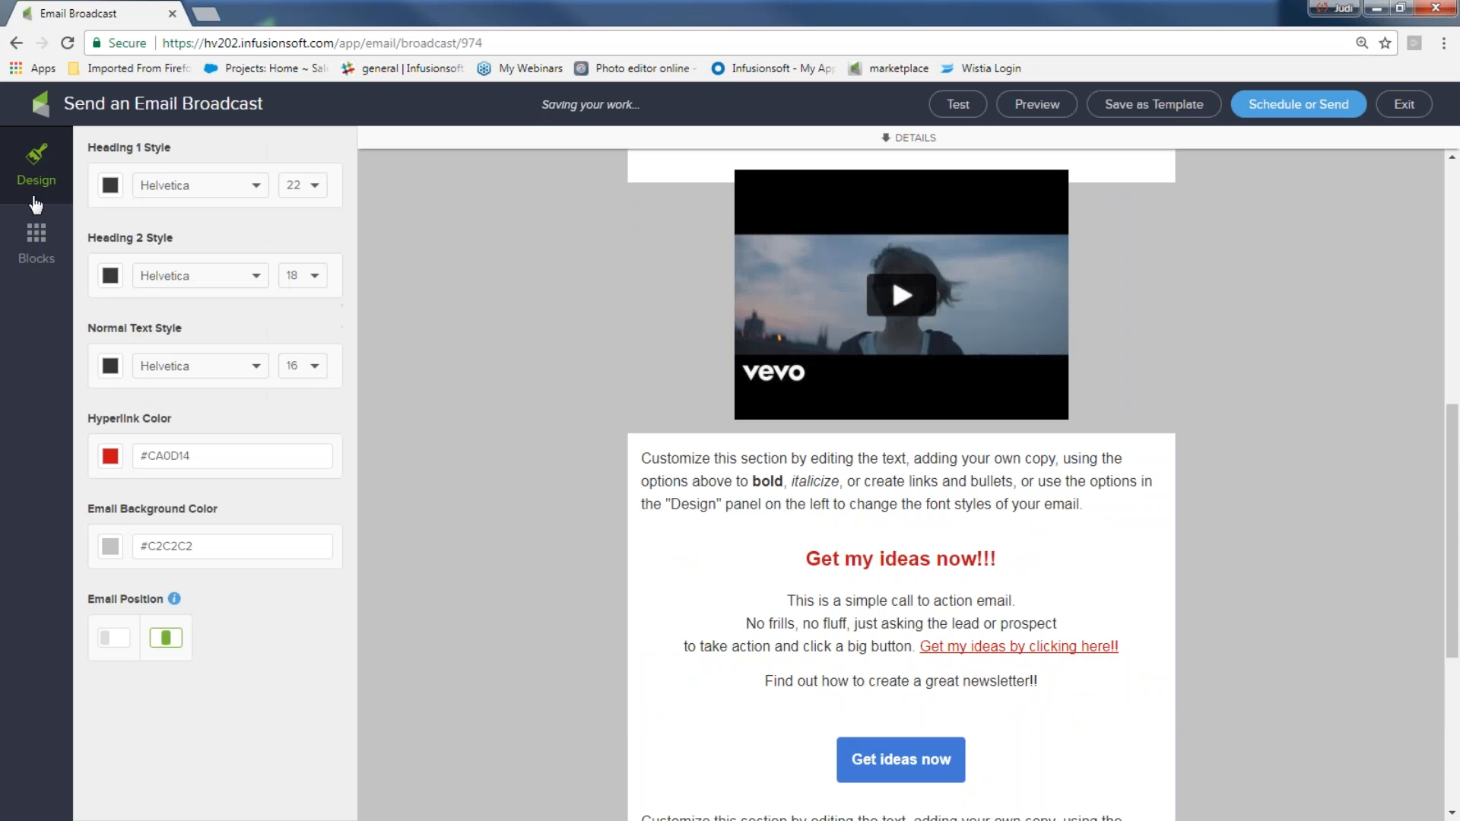
left_click(110, 546)
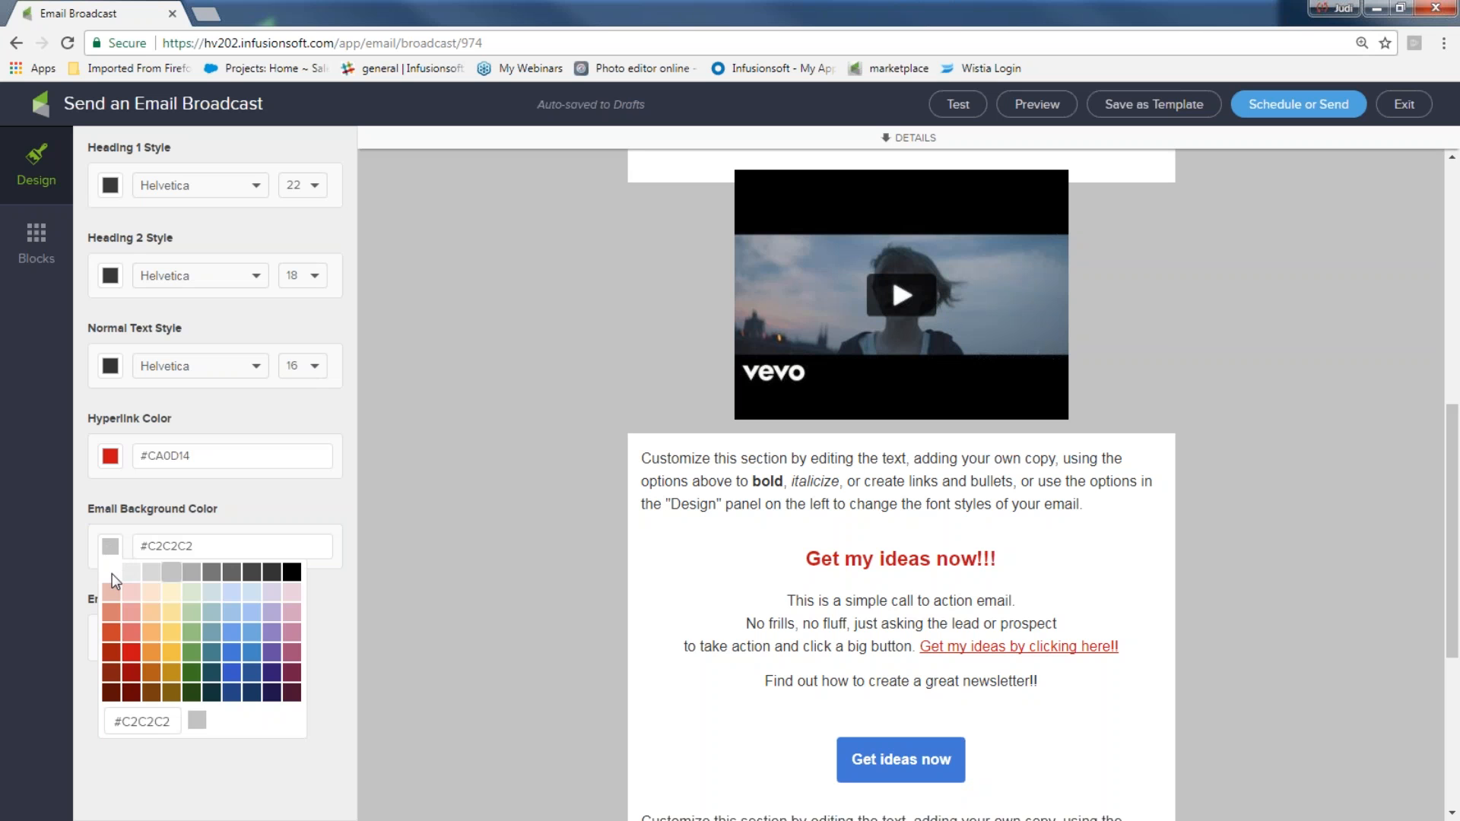
left_click(111, 572)
left_click(502, 503)
scroll(1217, 415, "up", 5)
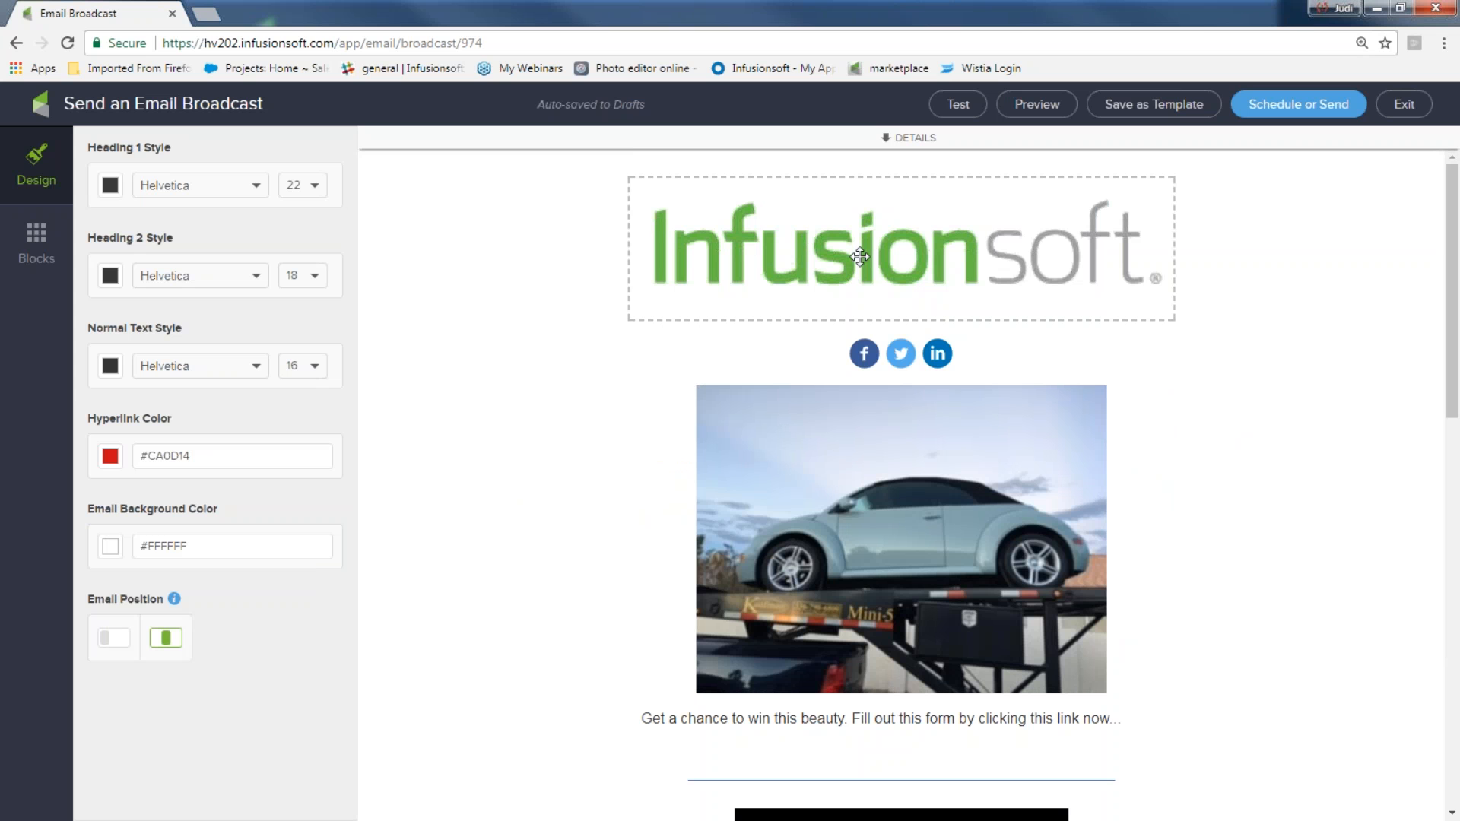
Delete the empty image block below the lower customizable text section
scroll(890, 352, "down", 1)
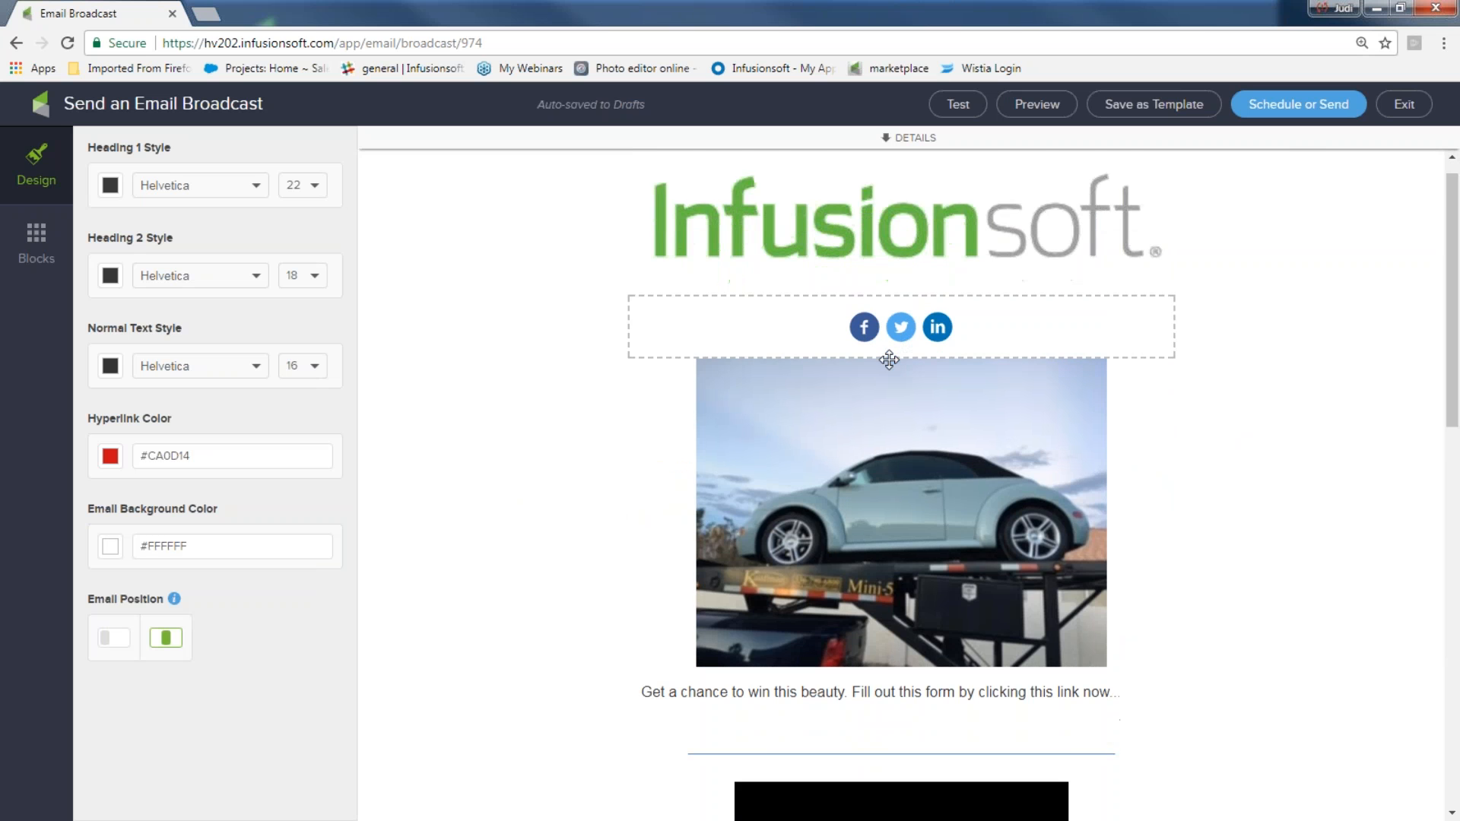
scroll(933, 391, "down", 2)
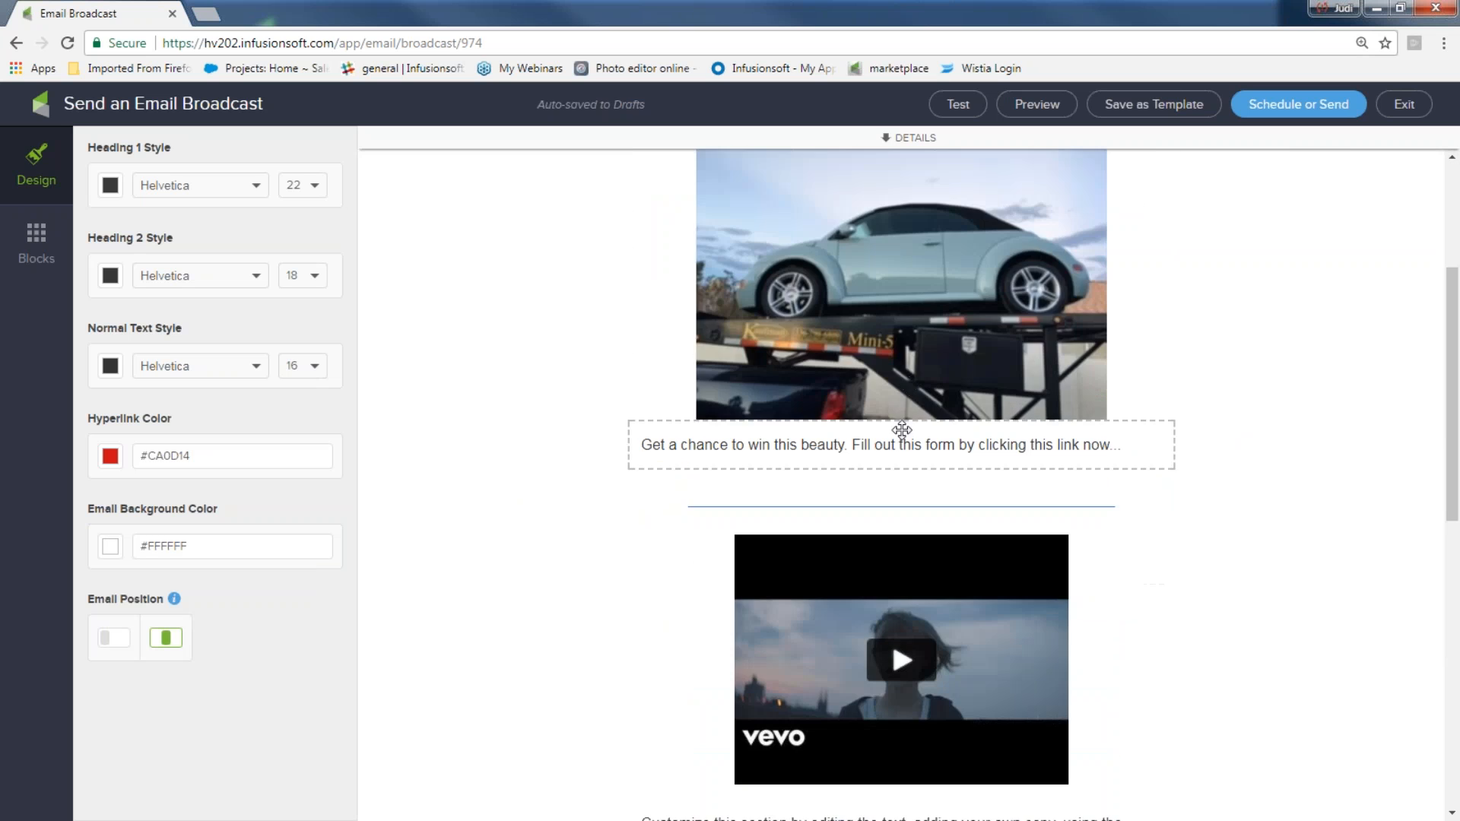
scroll(903, 408, "down", 1)
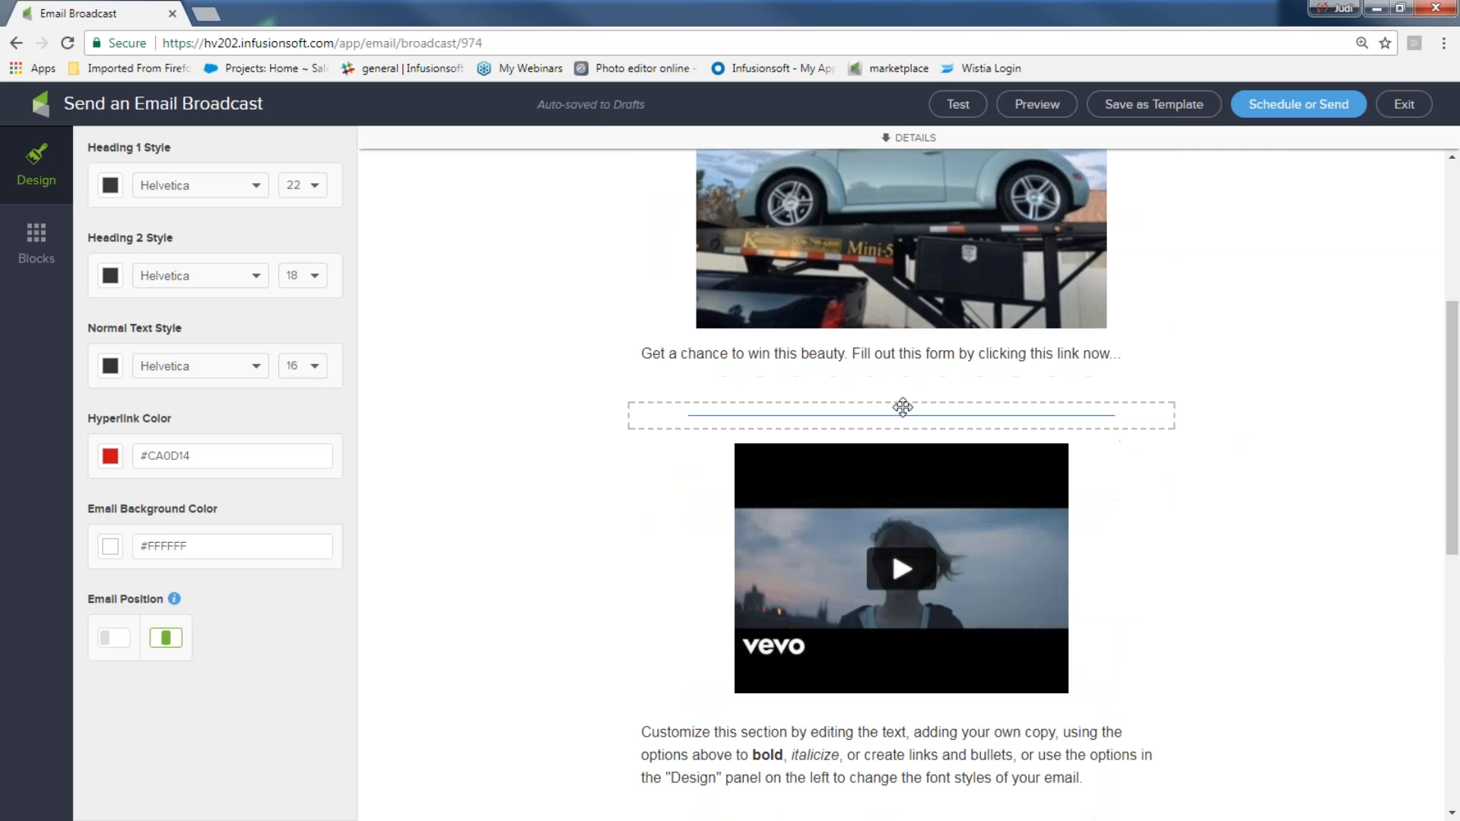
scroll(902, 408, "down", 3)
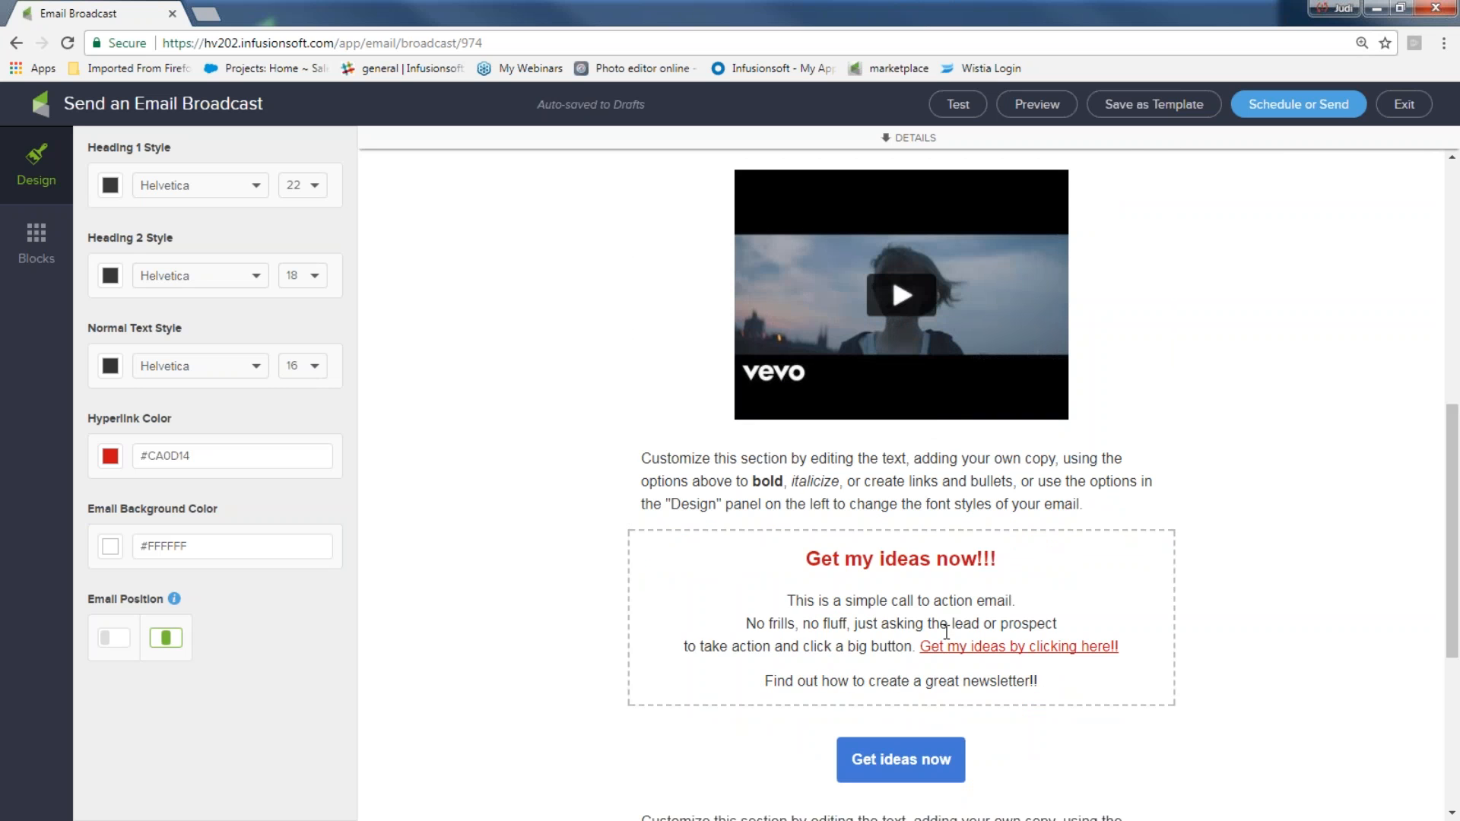
left_click_drag(922, 646, 1147, 638)
scroll(888, 366, "down", 4)
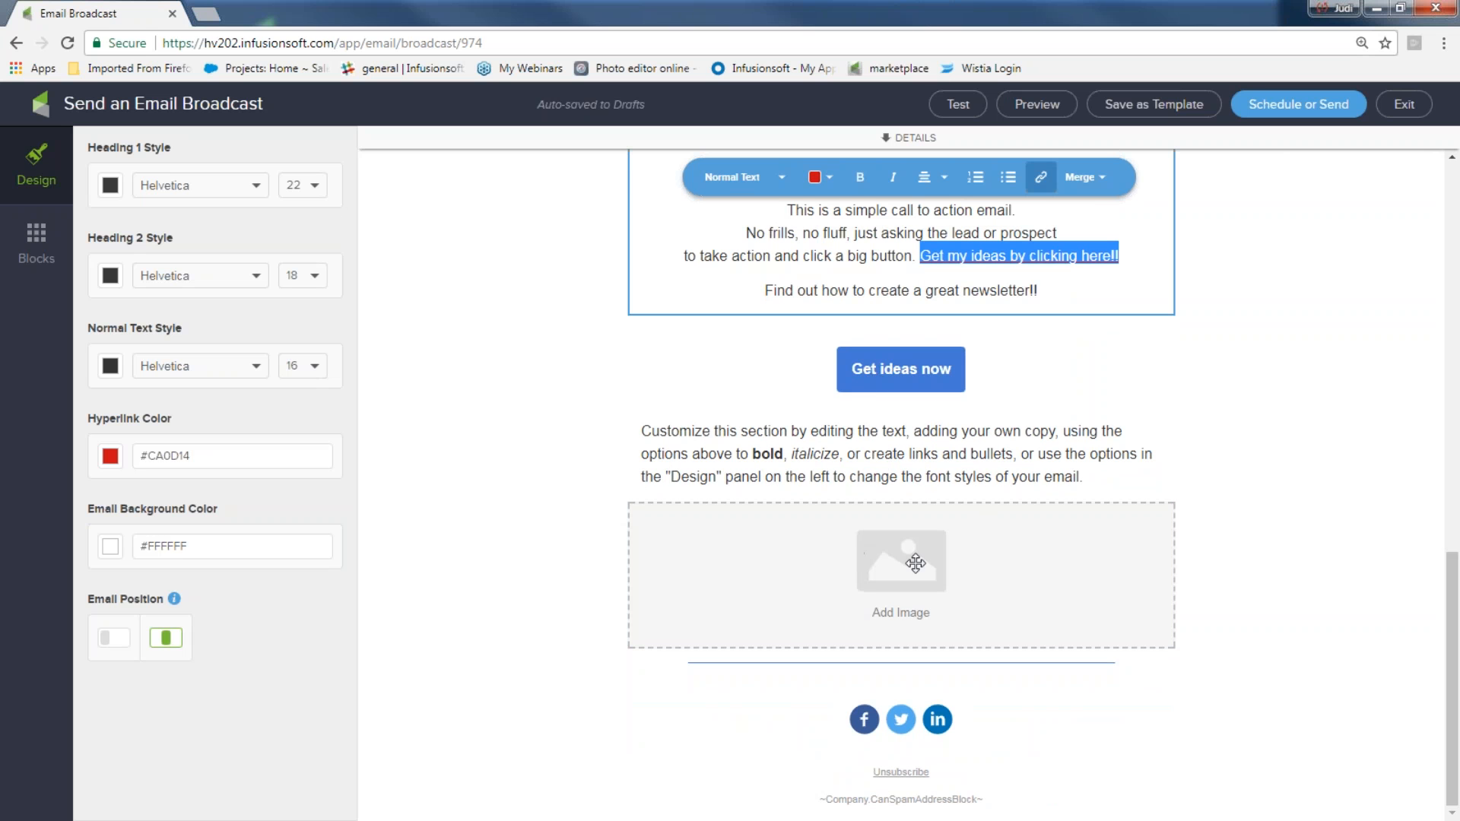
left_click(1003, 555)
left_click(1157, 486)
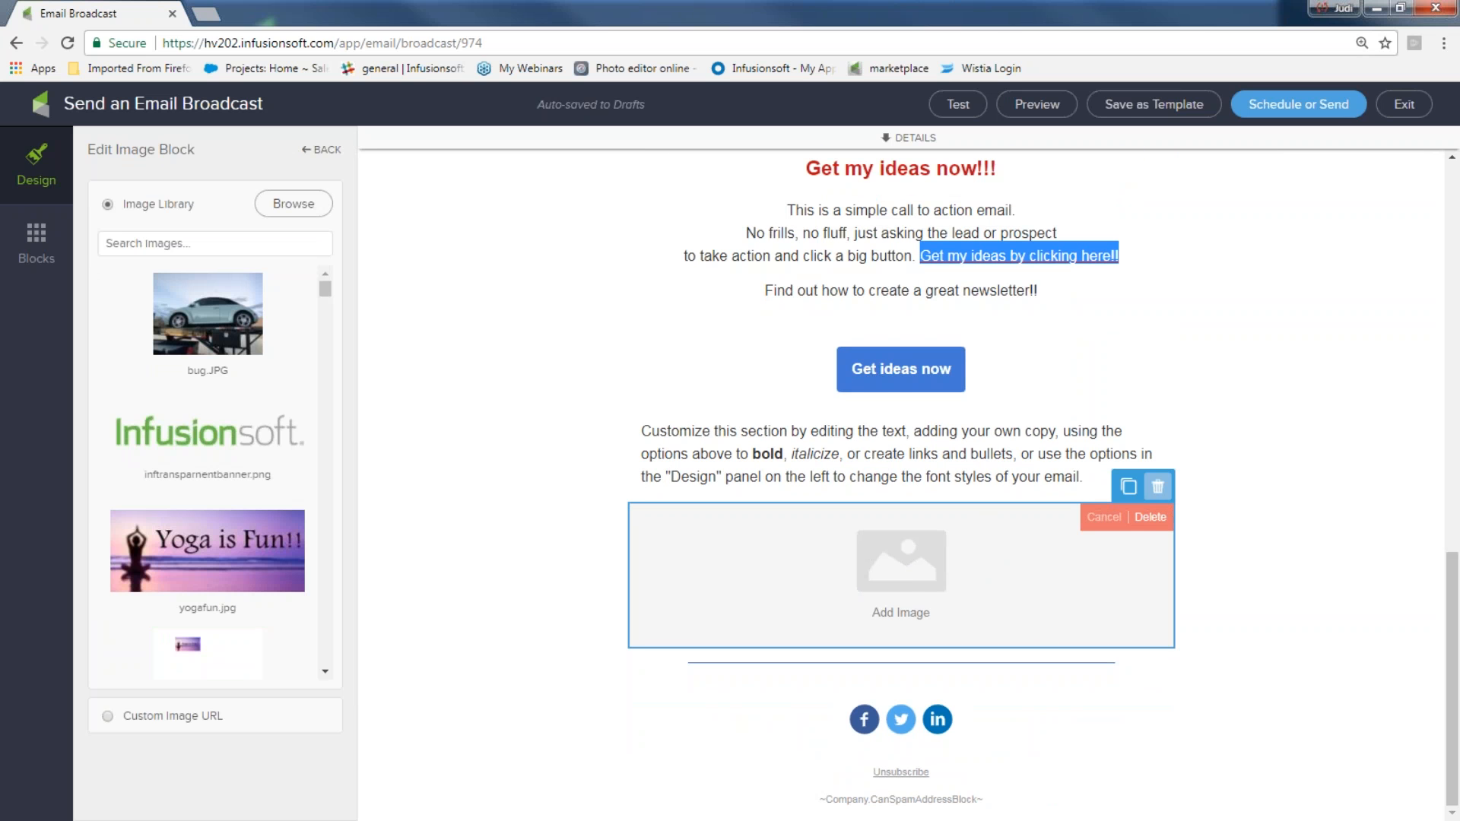
left_click(1150, 518)
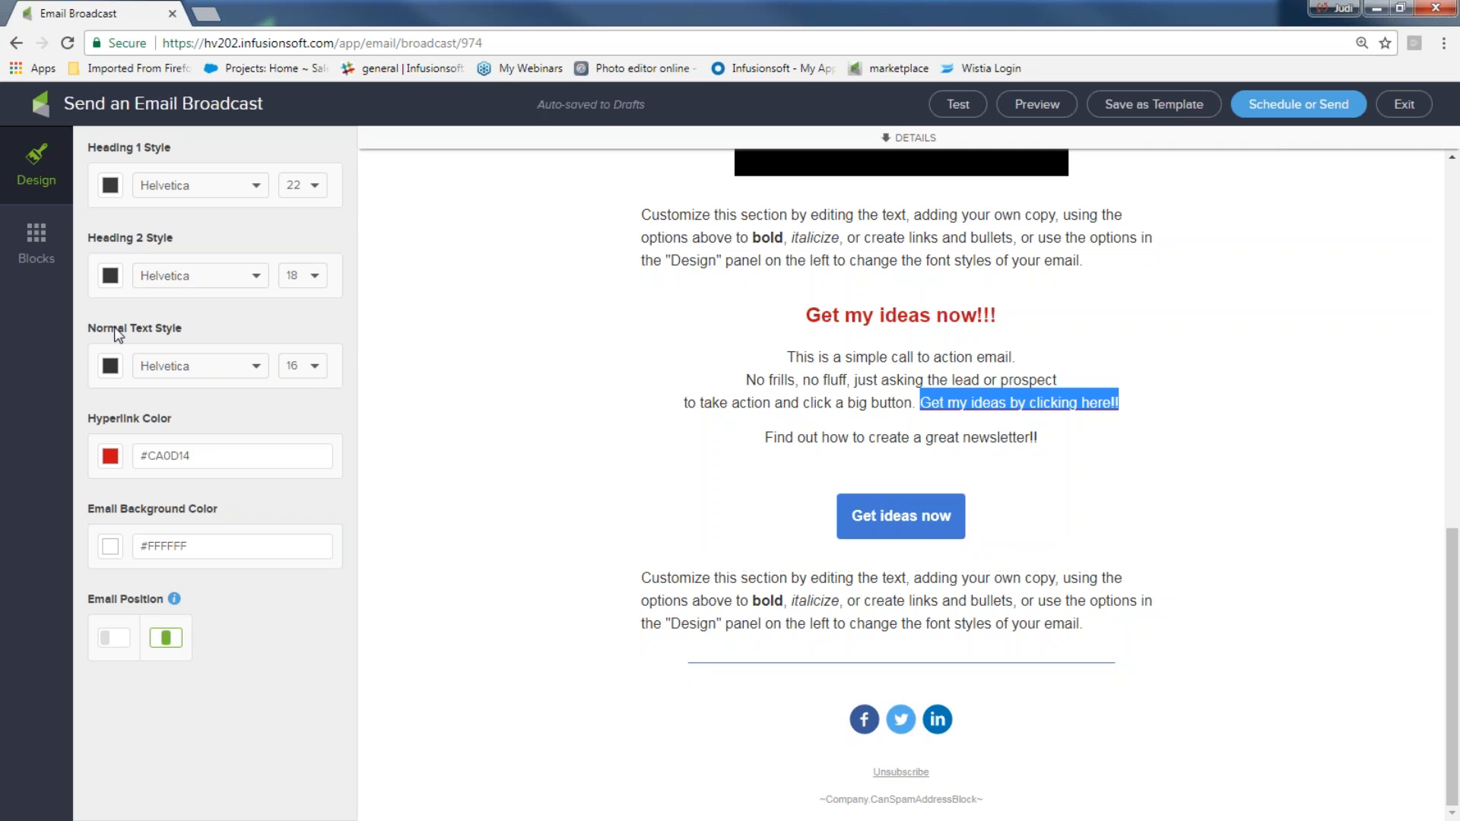
Add a signature block beside the footer social icons
left_click(38, 242)
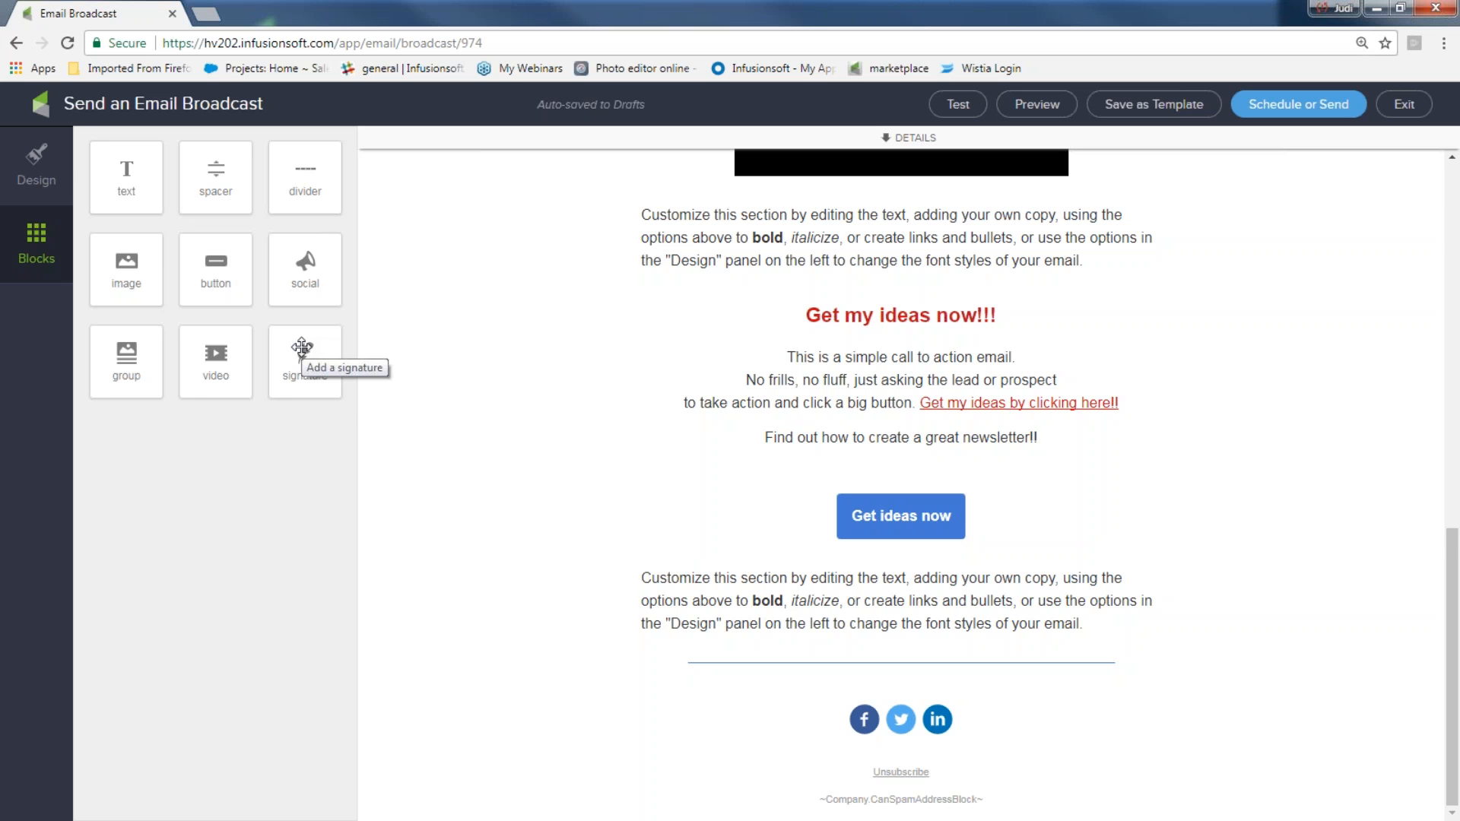
left_click_drag(302, 348, 715, 719)
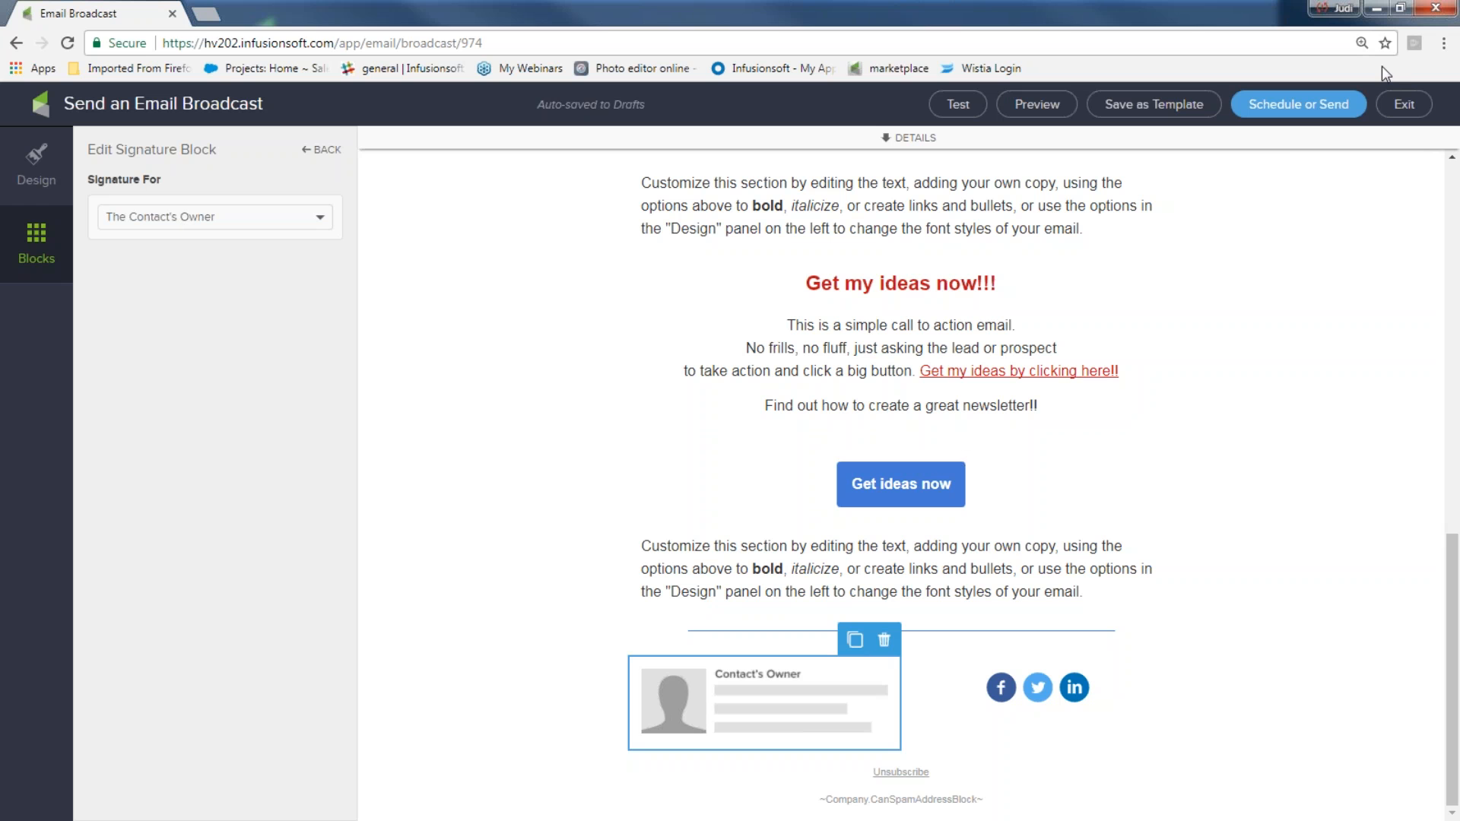
Preview the email in desktop and mobile views
left_click(1057, 111)
scroll(665, 516, "down", 15)
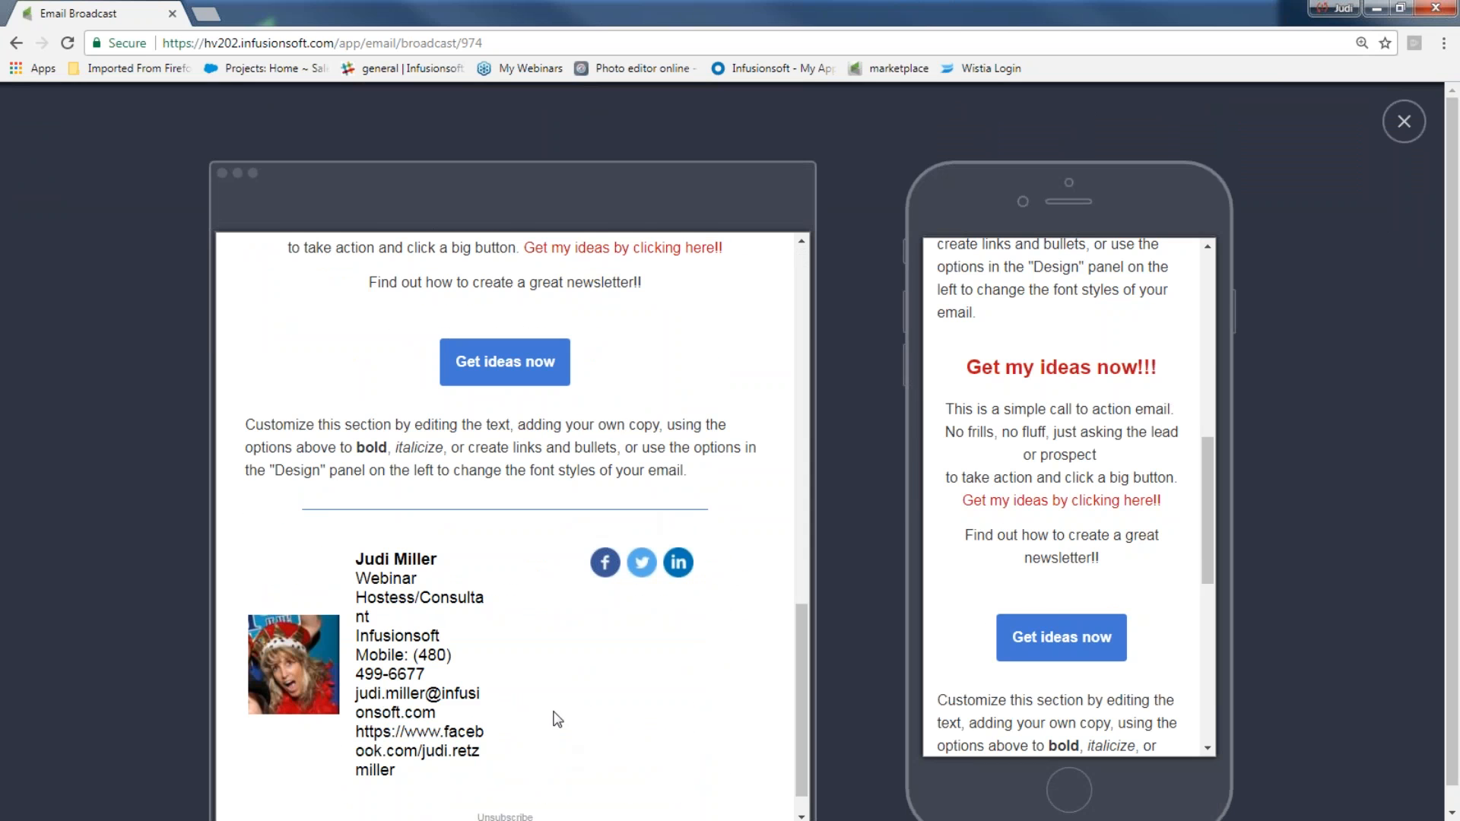
left_click_drag(1212, 494, 1208, 645)
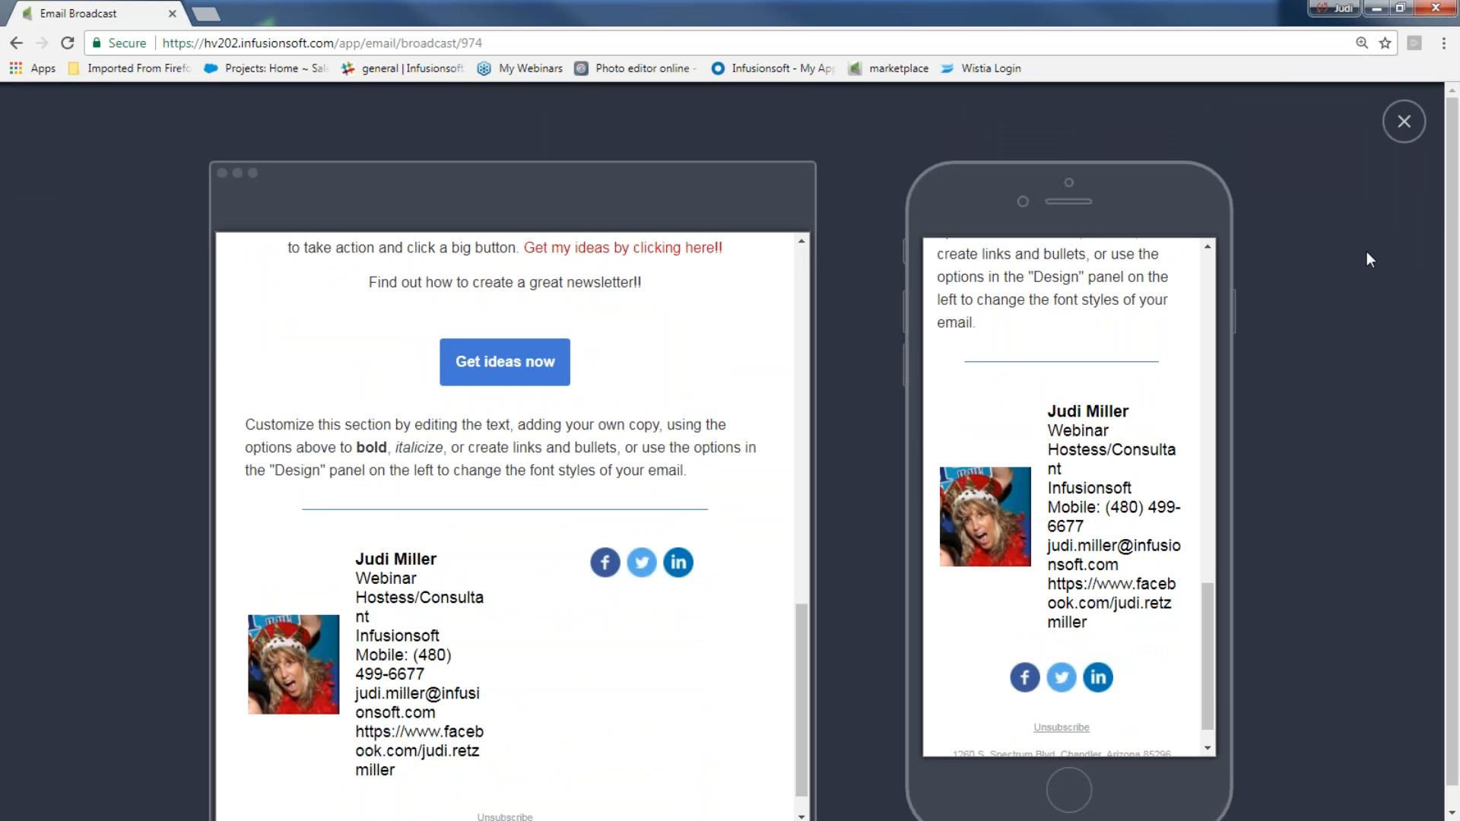
left_click(1404, 122)
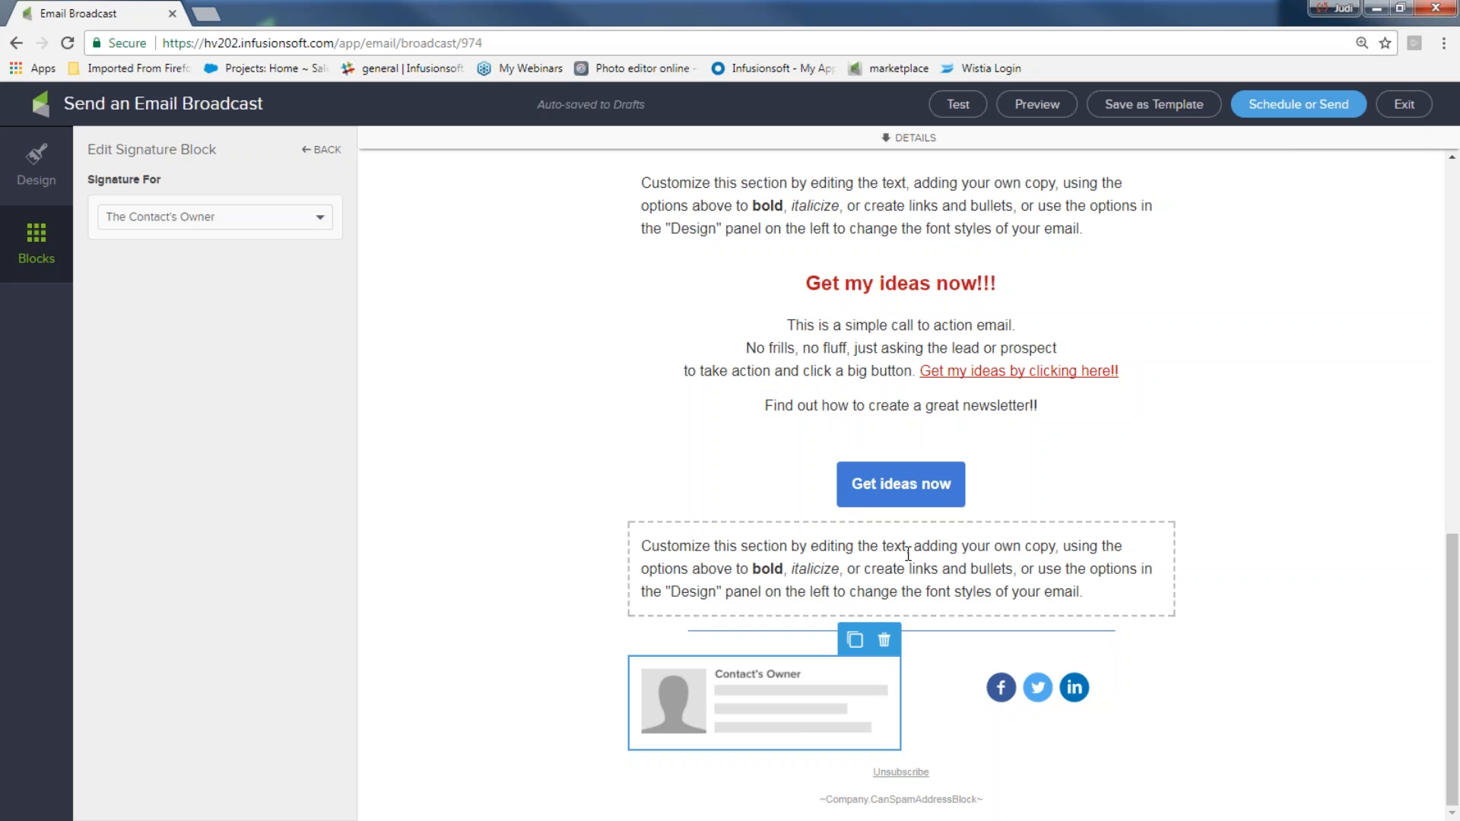
Delete the signature block
left_click(884, 640)
left_click(877, 670)
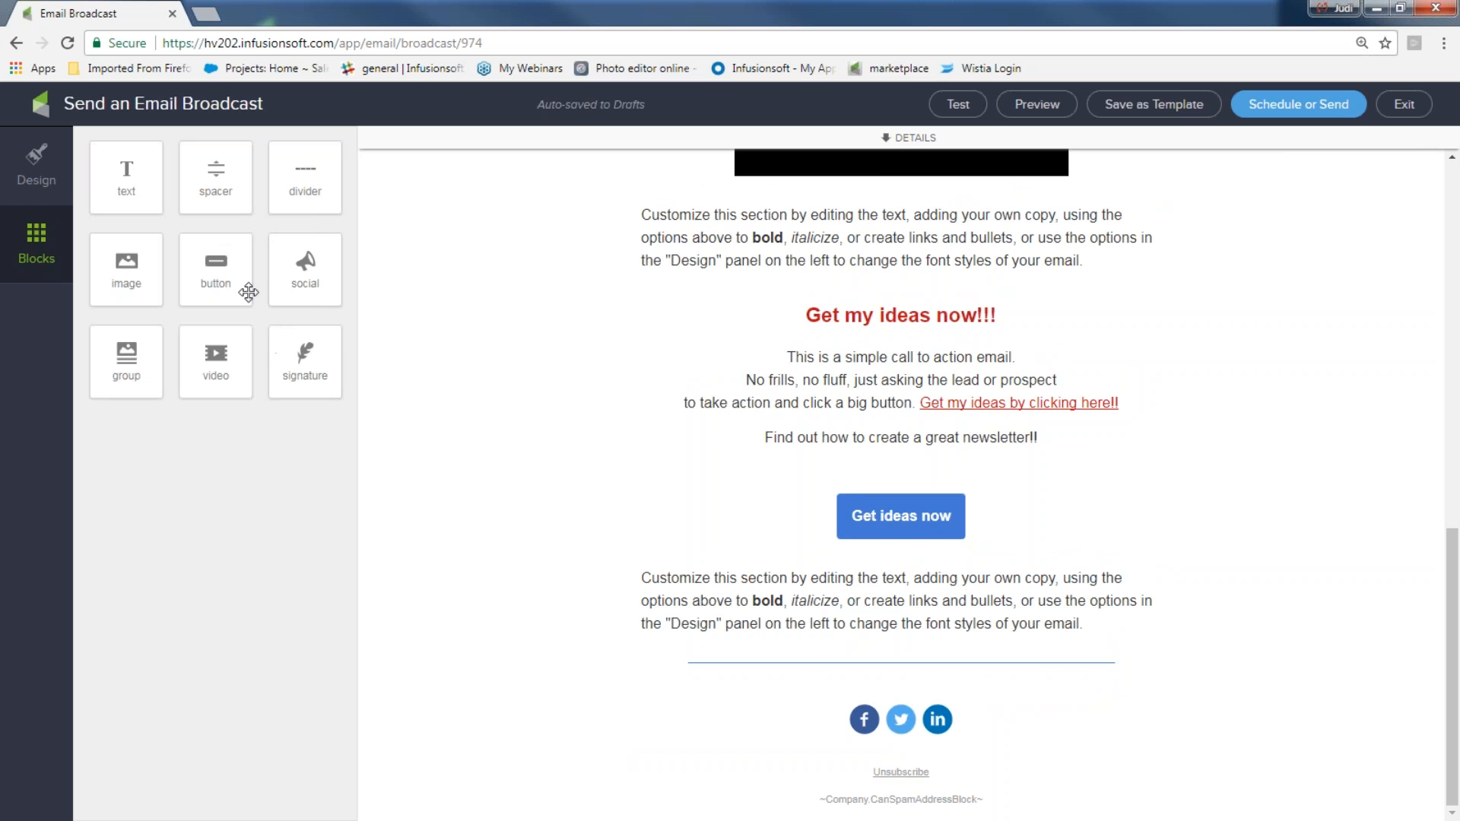
Add a text block above the footer social icons reading 'Thanks and see you soon,' with a sign-off from the sender and team
left_click_drag(123, 181, 753, 688)
left_click_drag(1098, 664, 495, 580)
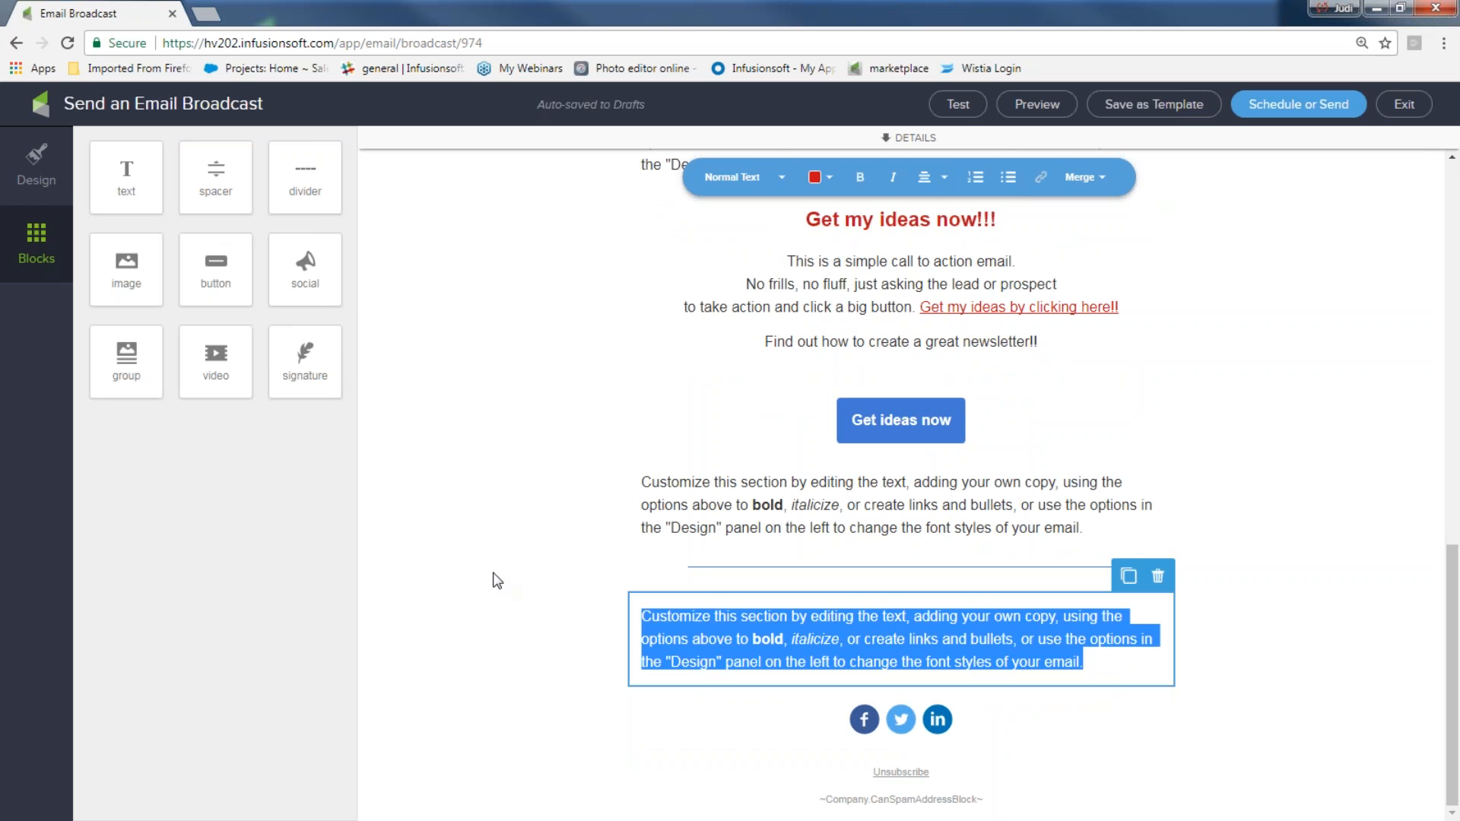
type("This")
key("BackSpace")
key("BackSpace")
key("BackSpace")
type("hanks")
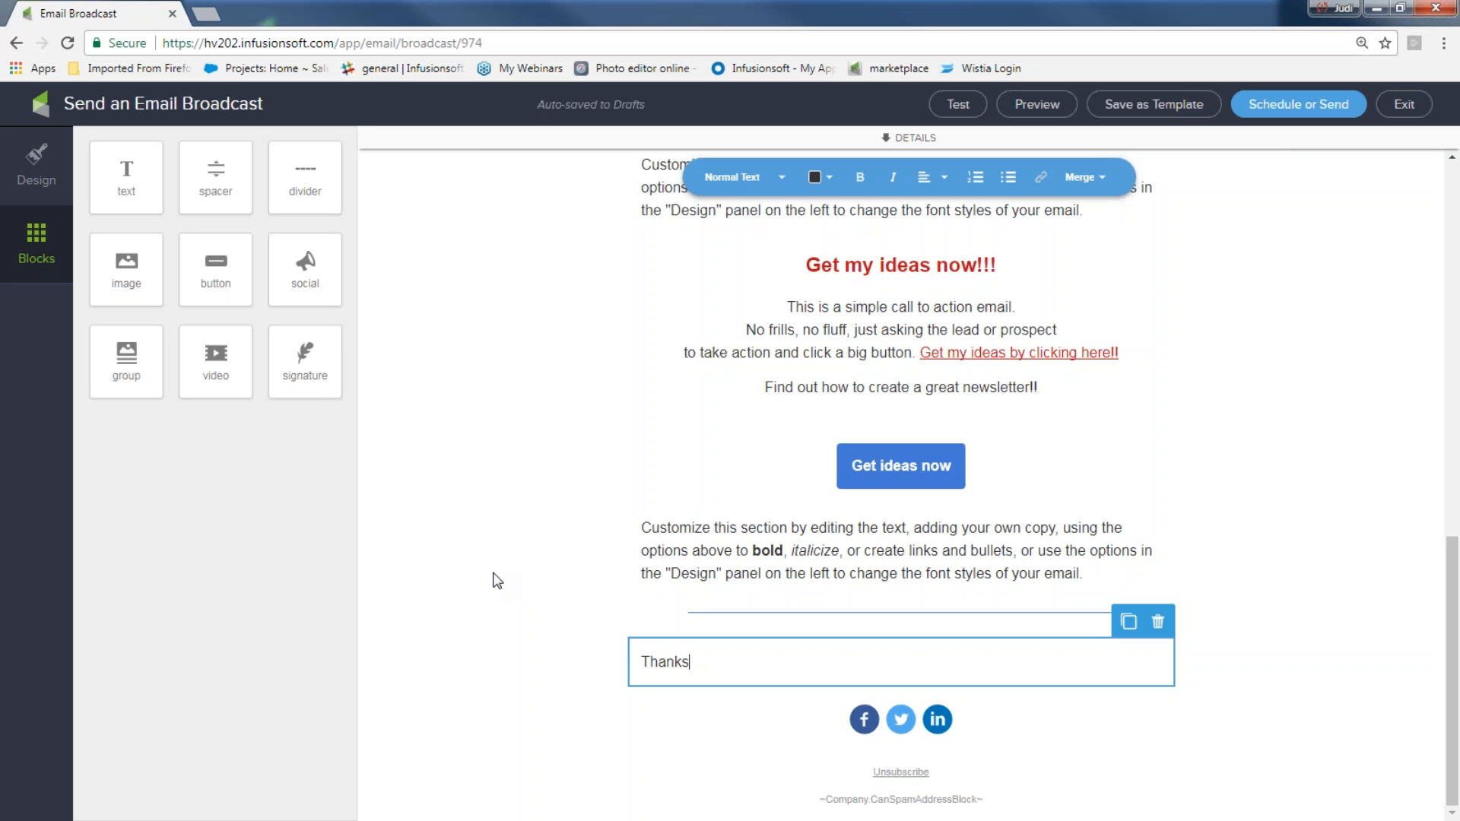
type(" and see you soon")
key("Return")
type("Jud")
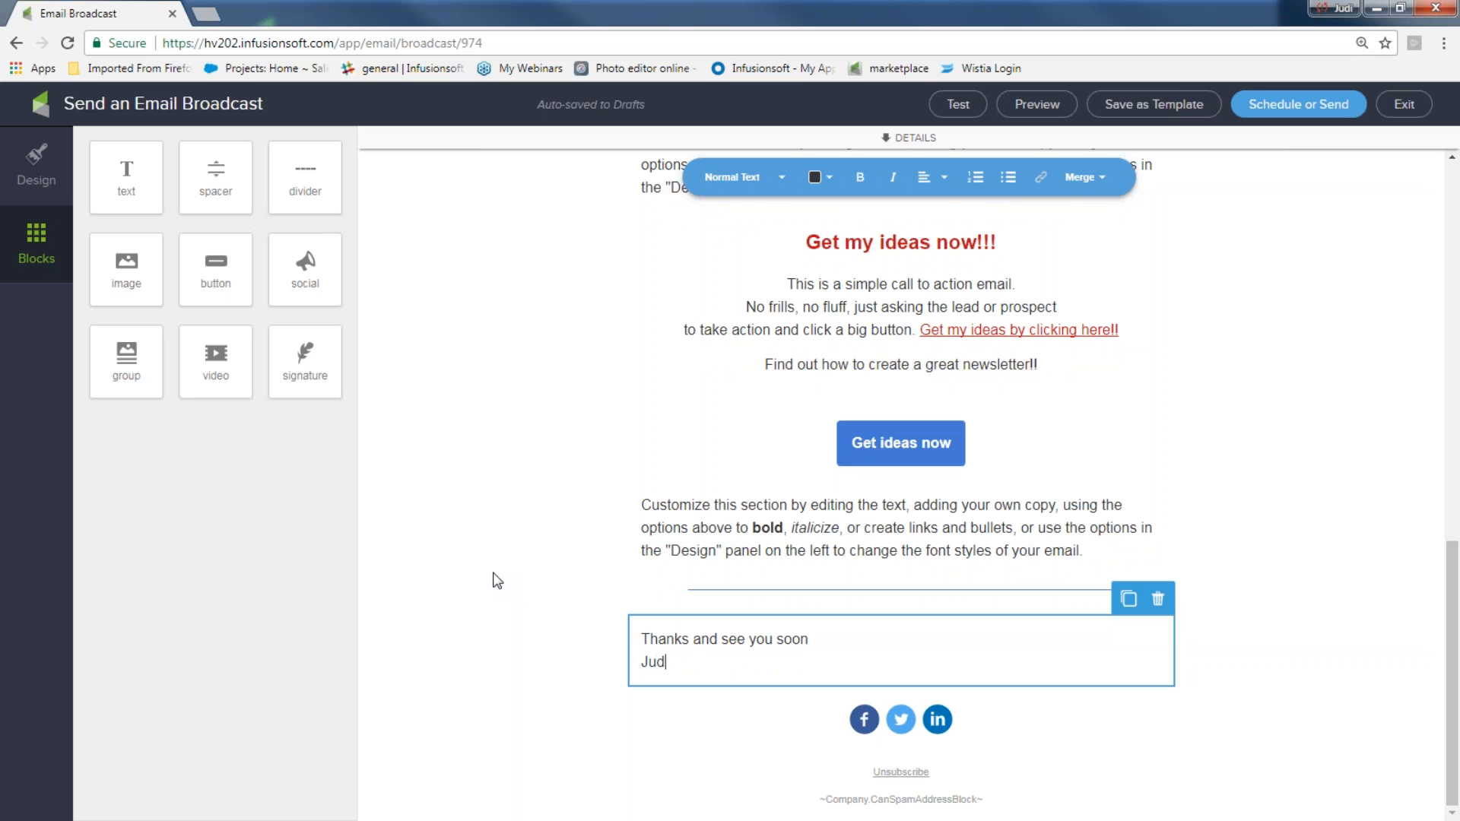
type("i and team")
type(",")
left_click(737, 660)
key("Return")
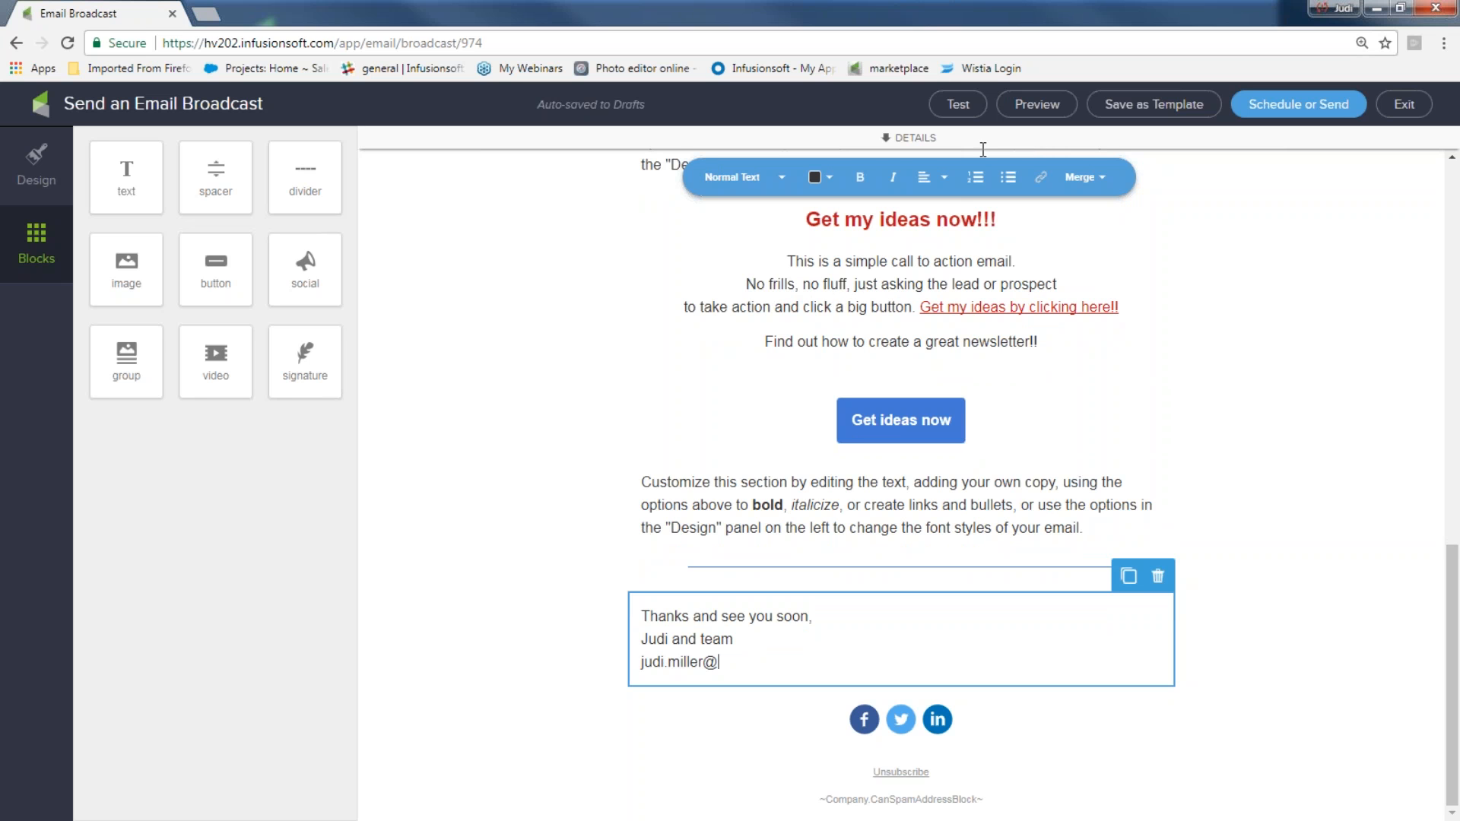
key("Left")
left_click_drag(728, 668, 629, 672)
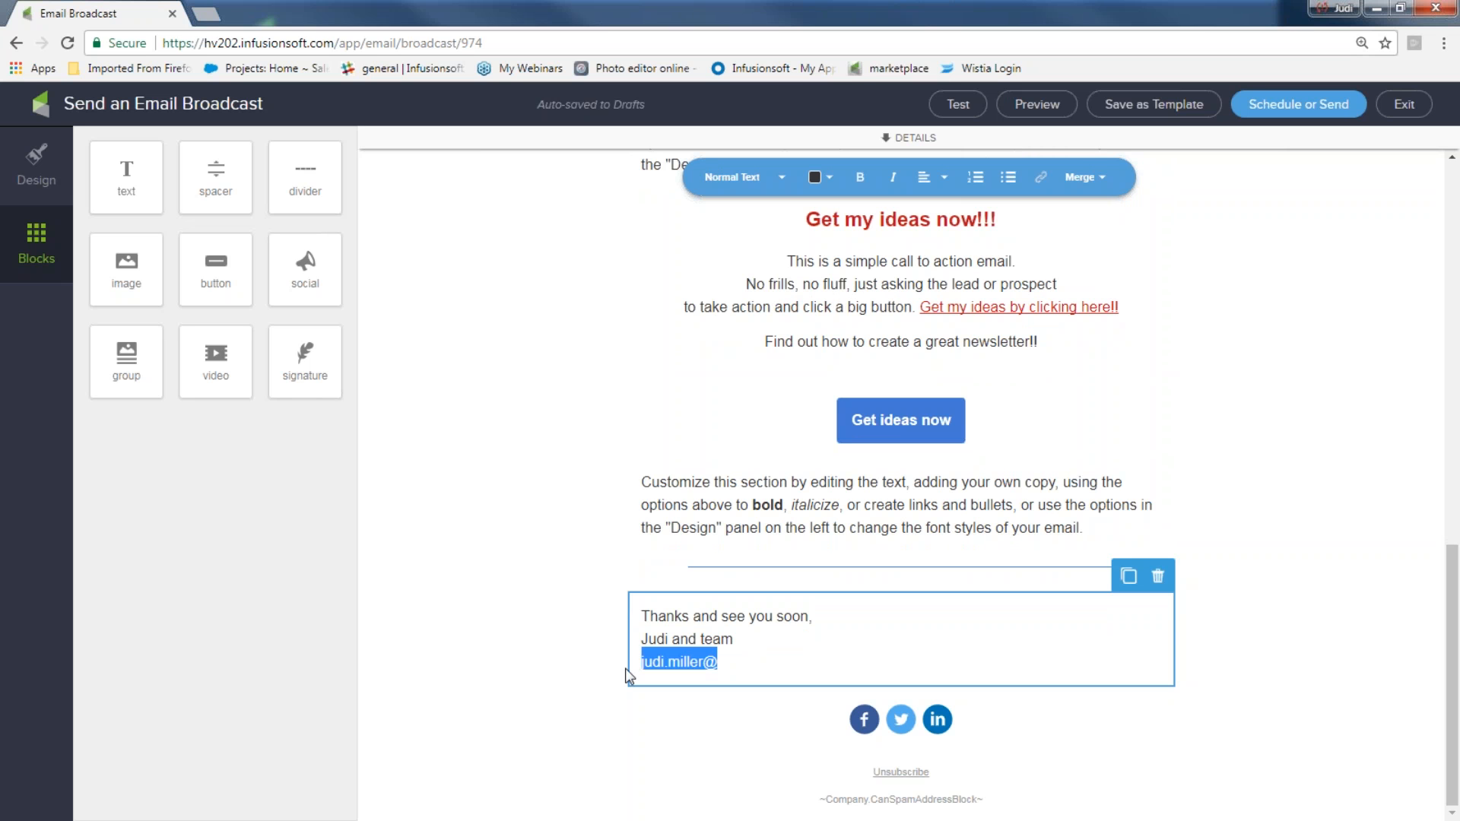
key("BackSpace")
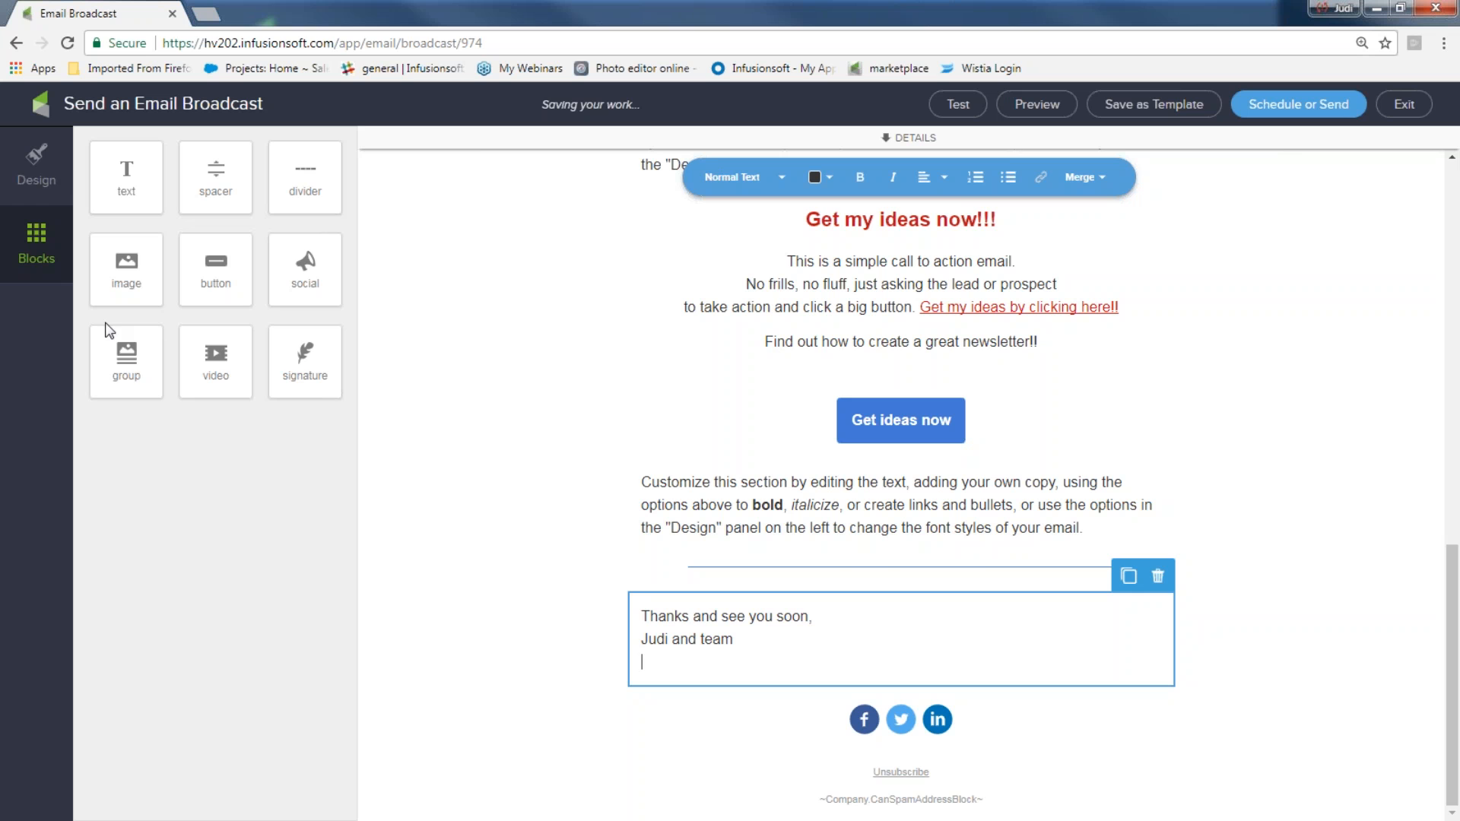
Add a group block with its button hidden, and move the 'Get my ideas now!!!' section back below it
left_click_drag(127, 358, 752, 277)
left_click_drag(752, 277, 769, 286)
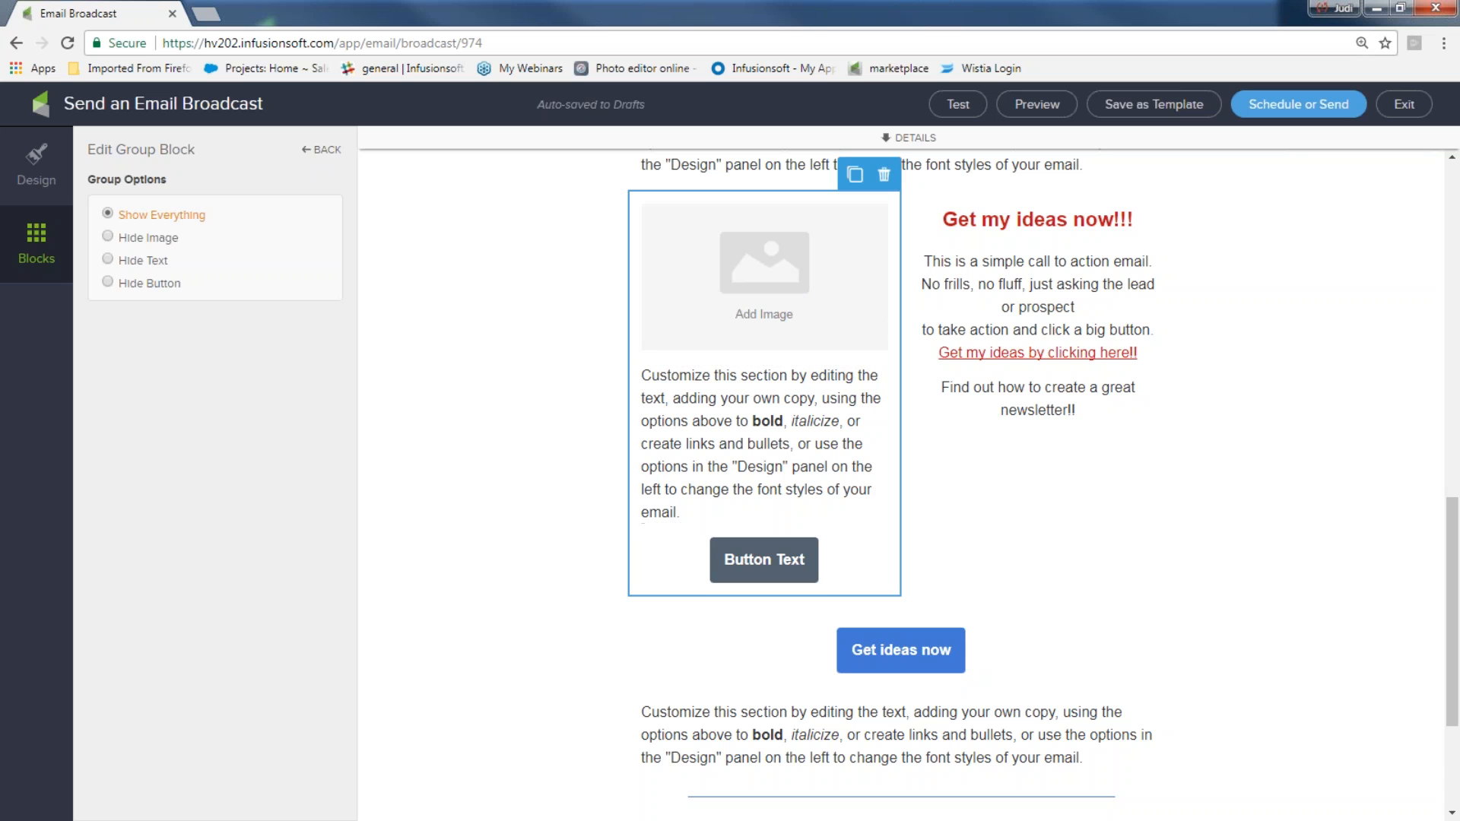
left_click(108, 283)
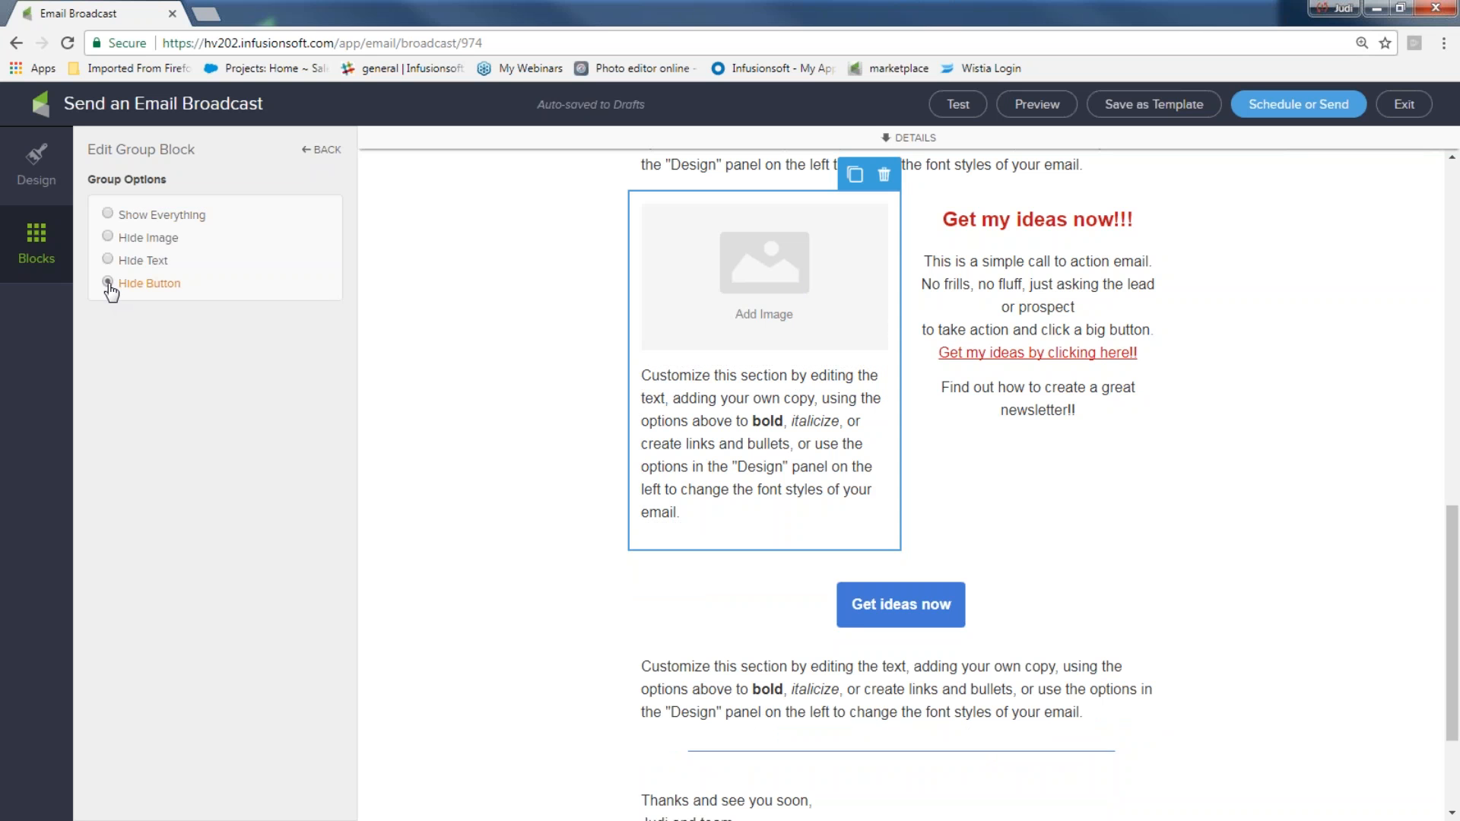
left_click(1019, 217)
left_click_drag(1038, 228, 908, 592)
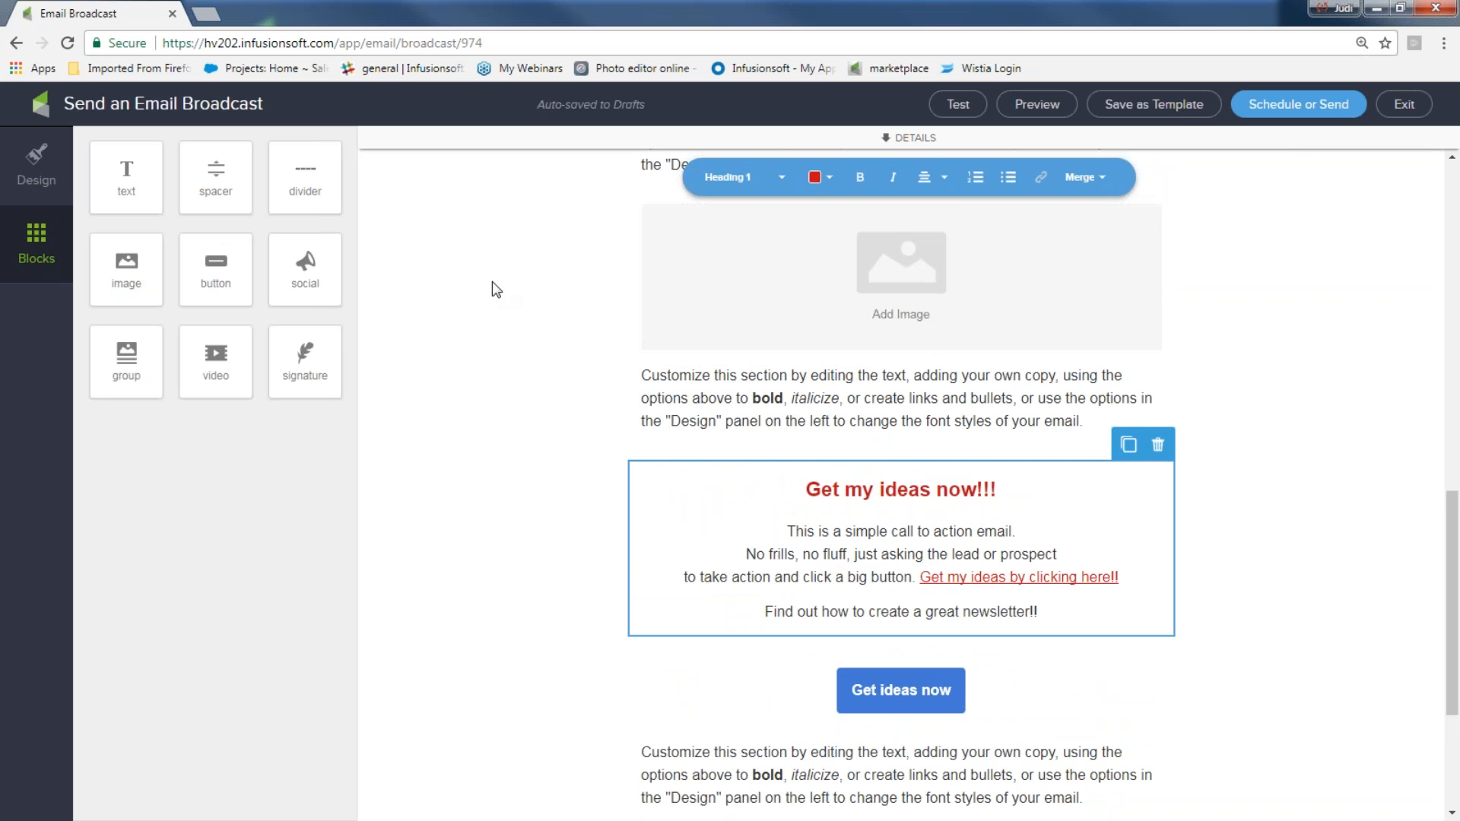
Add two more group blocks into the same row to form three columns
mouse_move(128, 359)
left_mouse_down()
mouse_move(303, 353)
mouse_move(711, 297)
left_mouse_up()
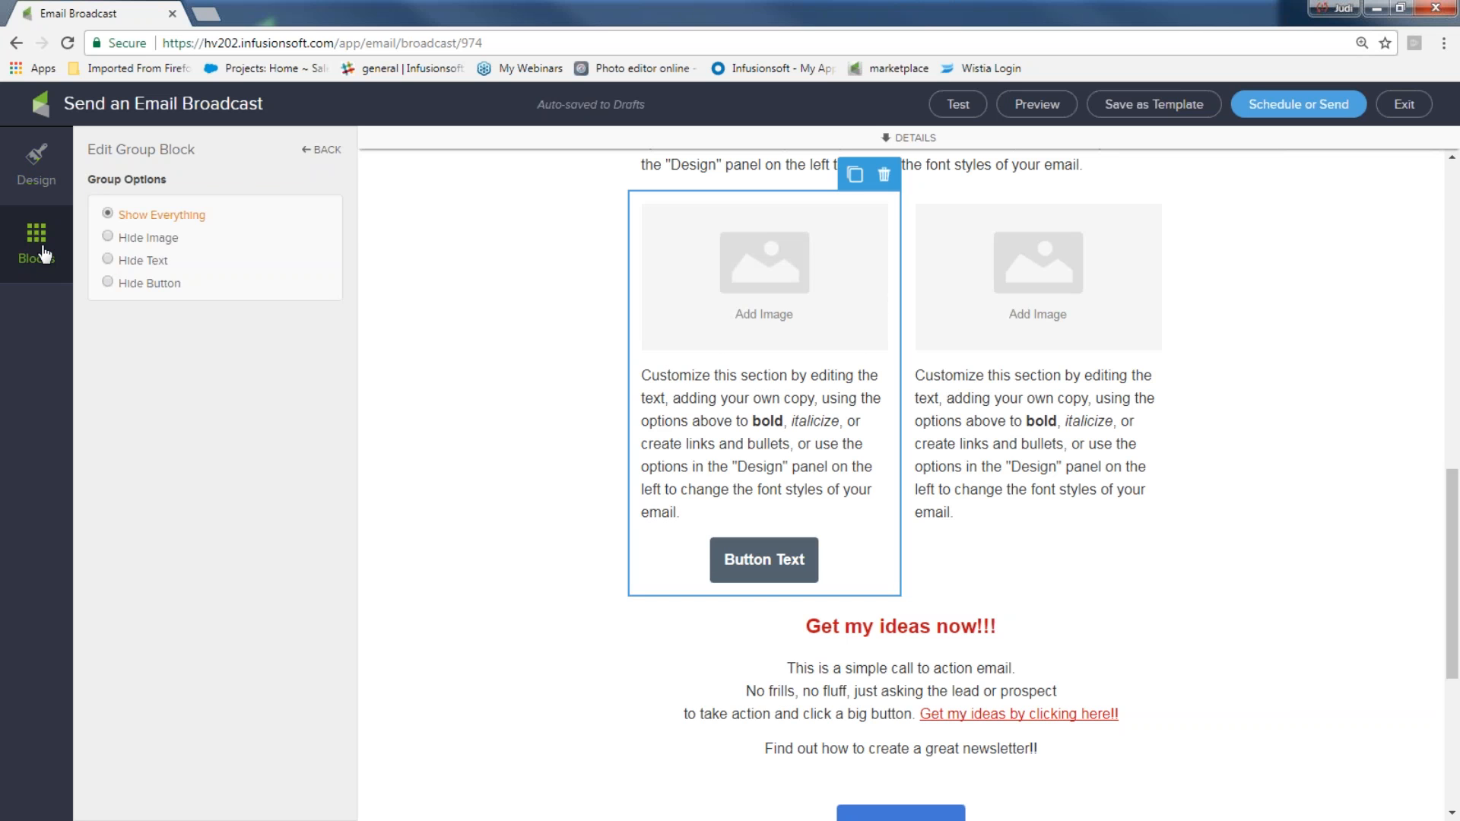
left_click(44, 253)
left_click_drag(130, 356, 670, 342)
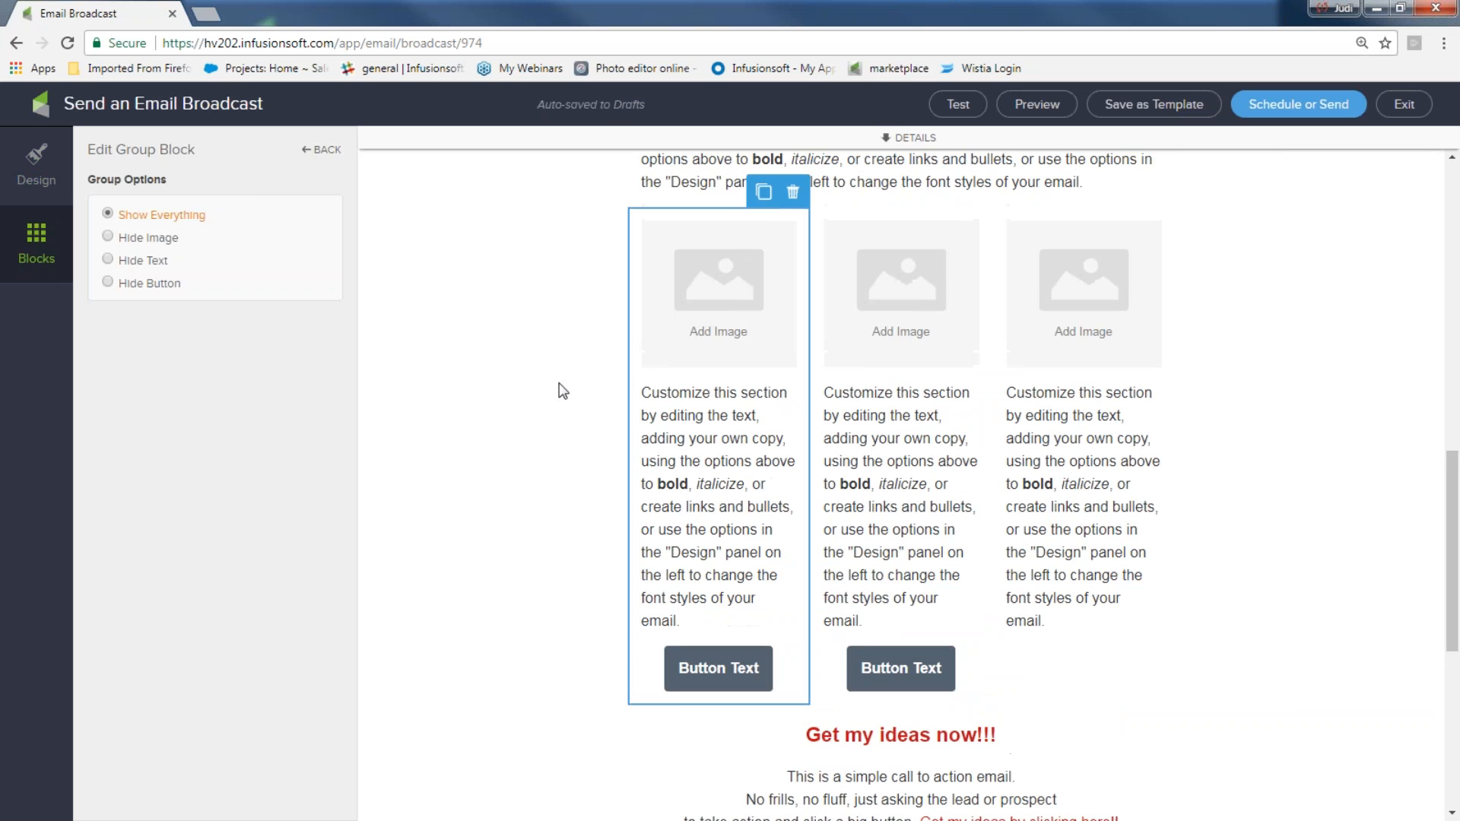
Save the email as a template named 'August template'
scroll(563, 391, "up", 10)
scroll(1033, 276, "down", 1)
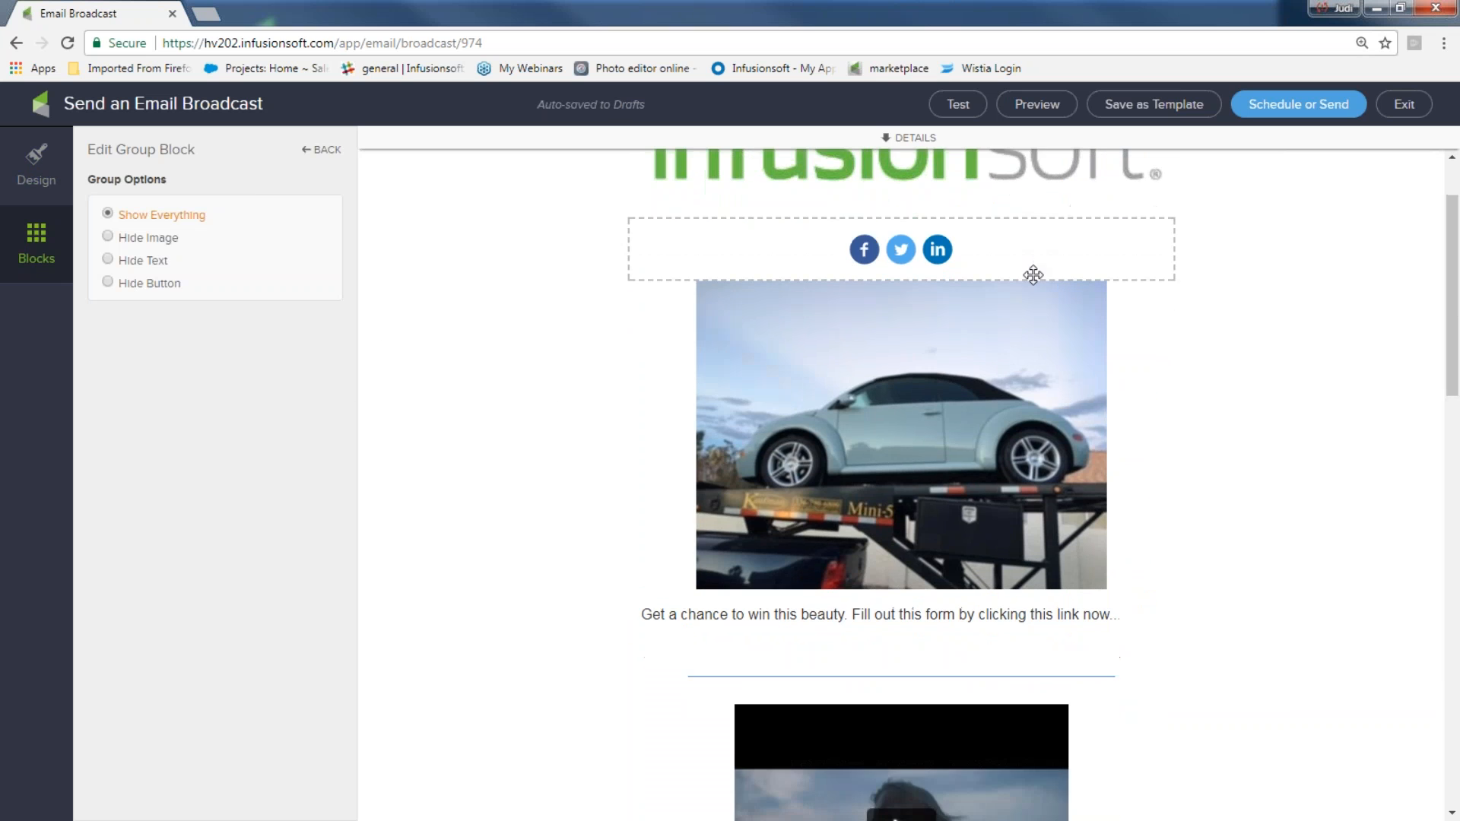
scroll(674, 362, "down", 5)
scroll(711, 432, "down", 5)
scroll(710, 432, "up", 1)
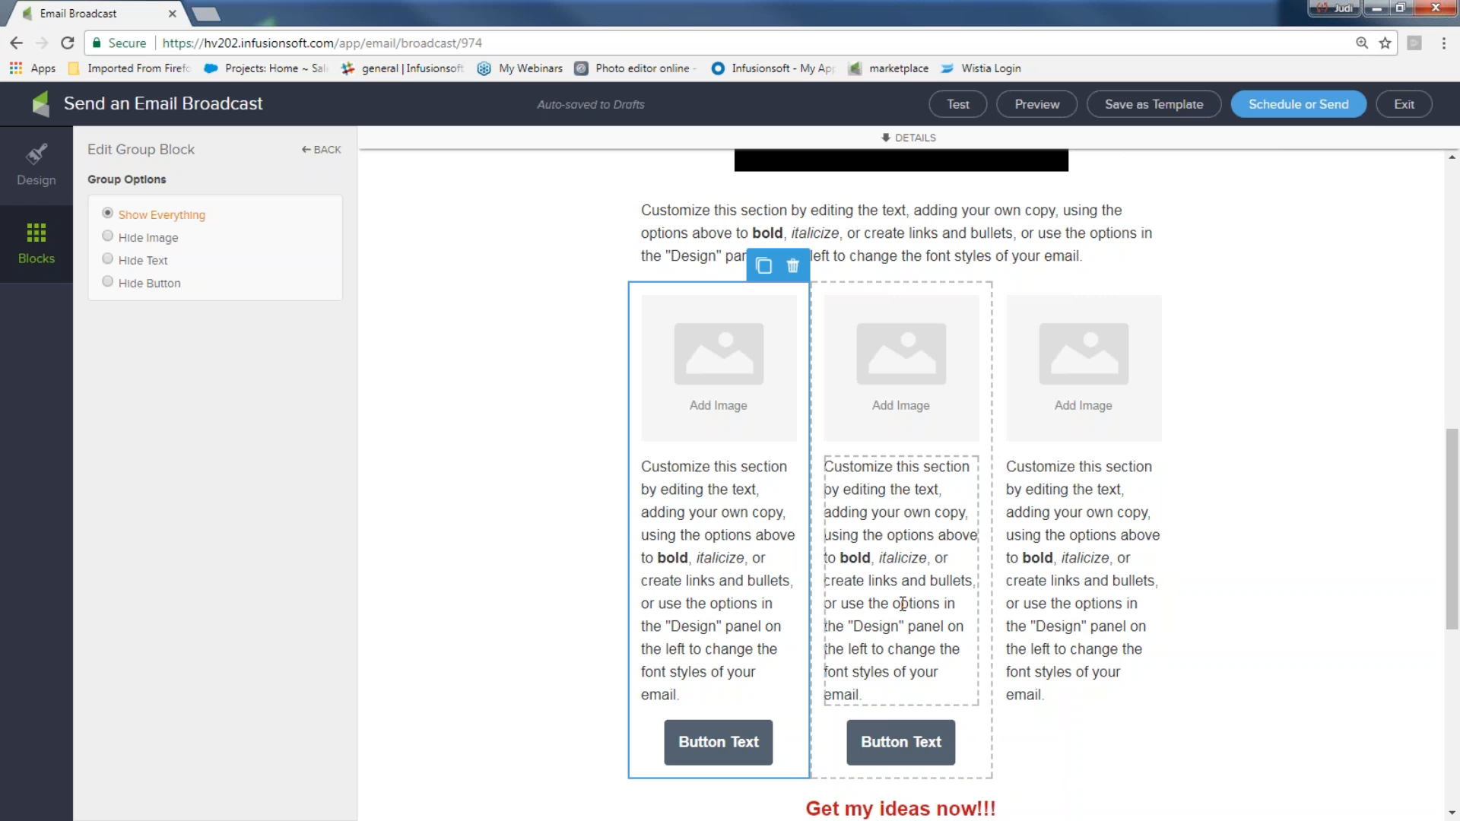
scroll(902, 417, "up", 8)
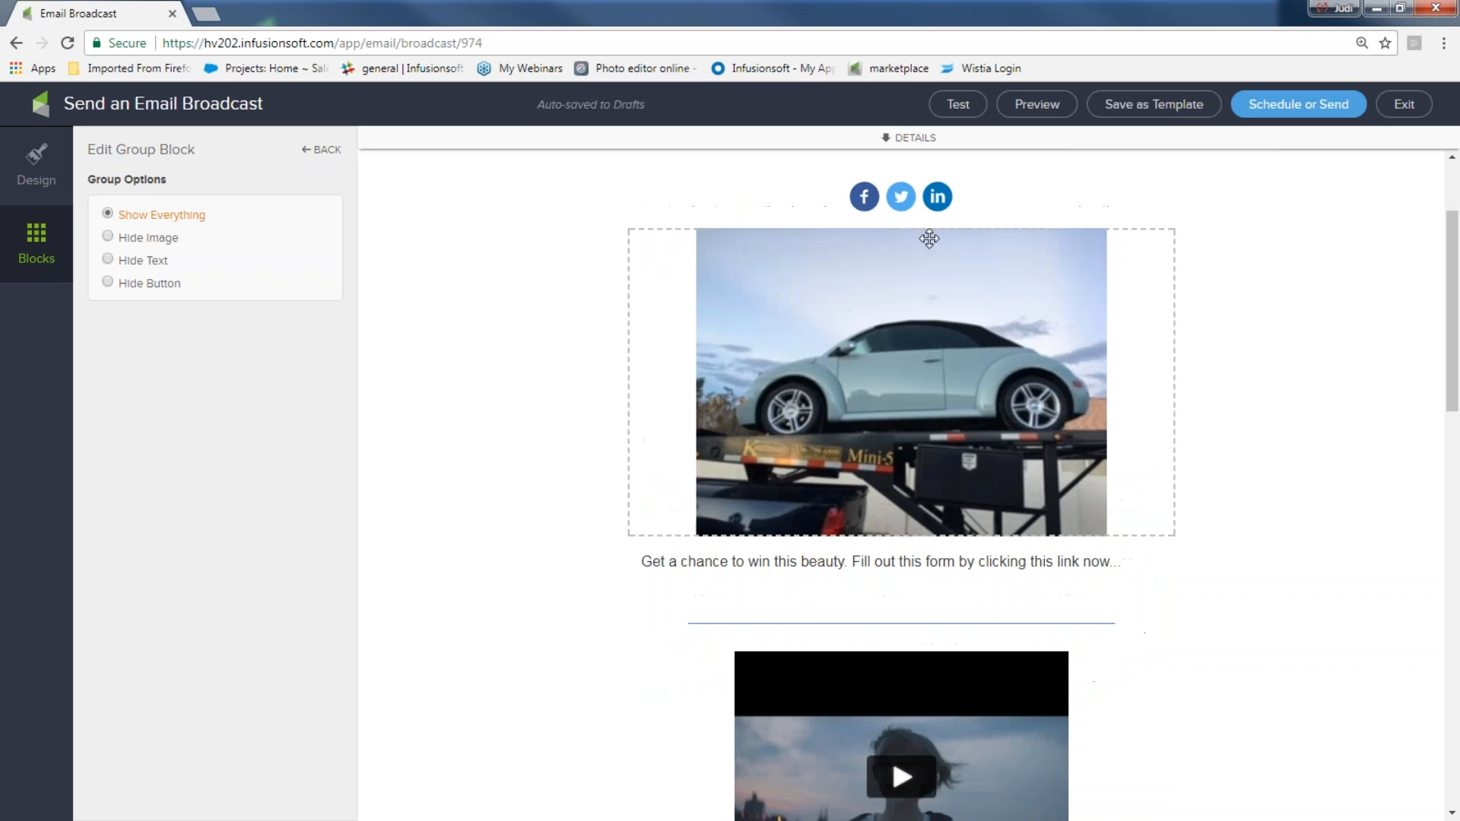
scroll(996, 466, "up", 2)
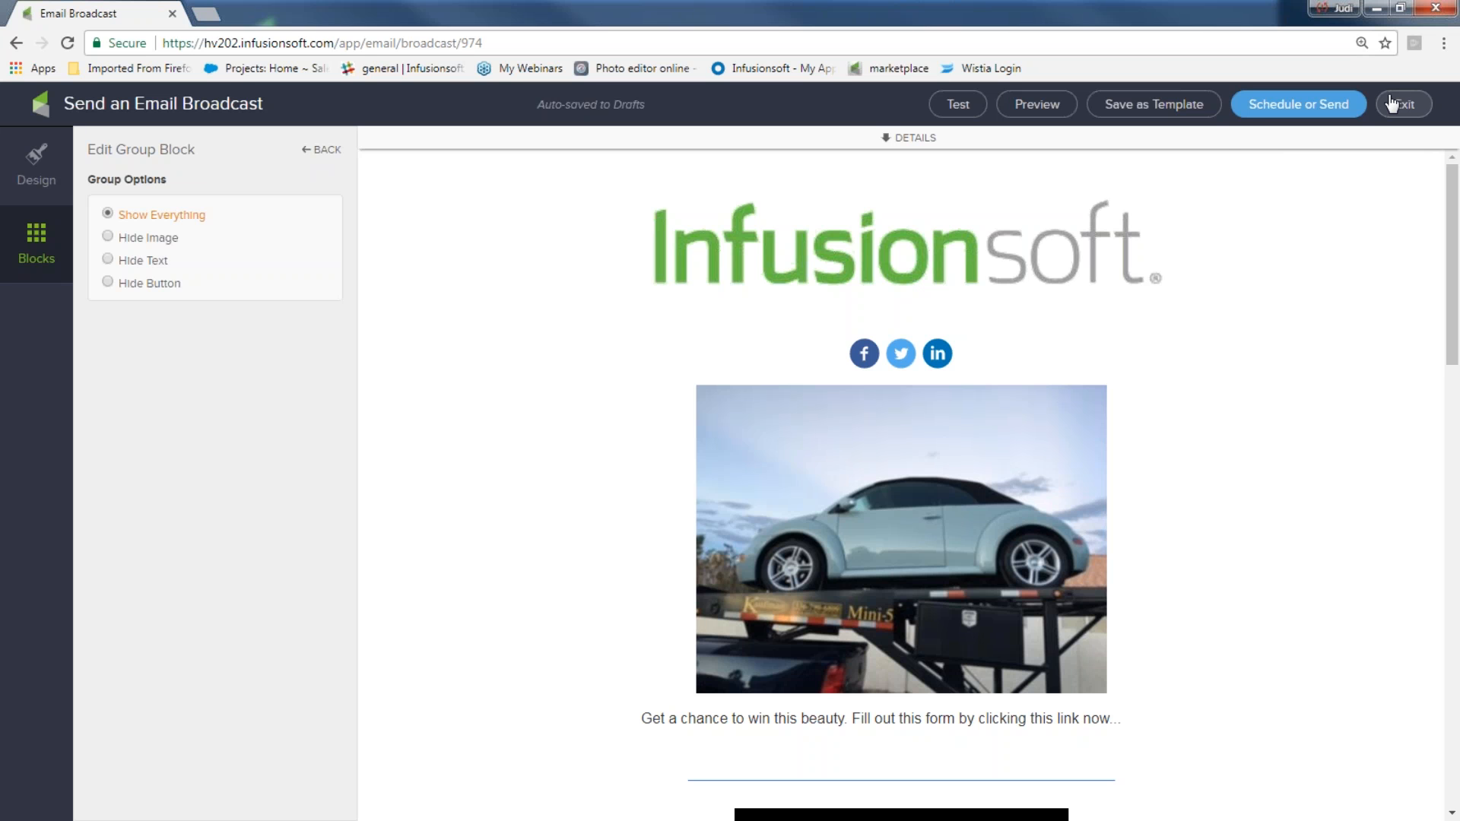
left_click(1182, 106)
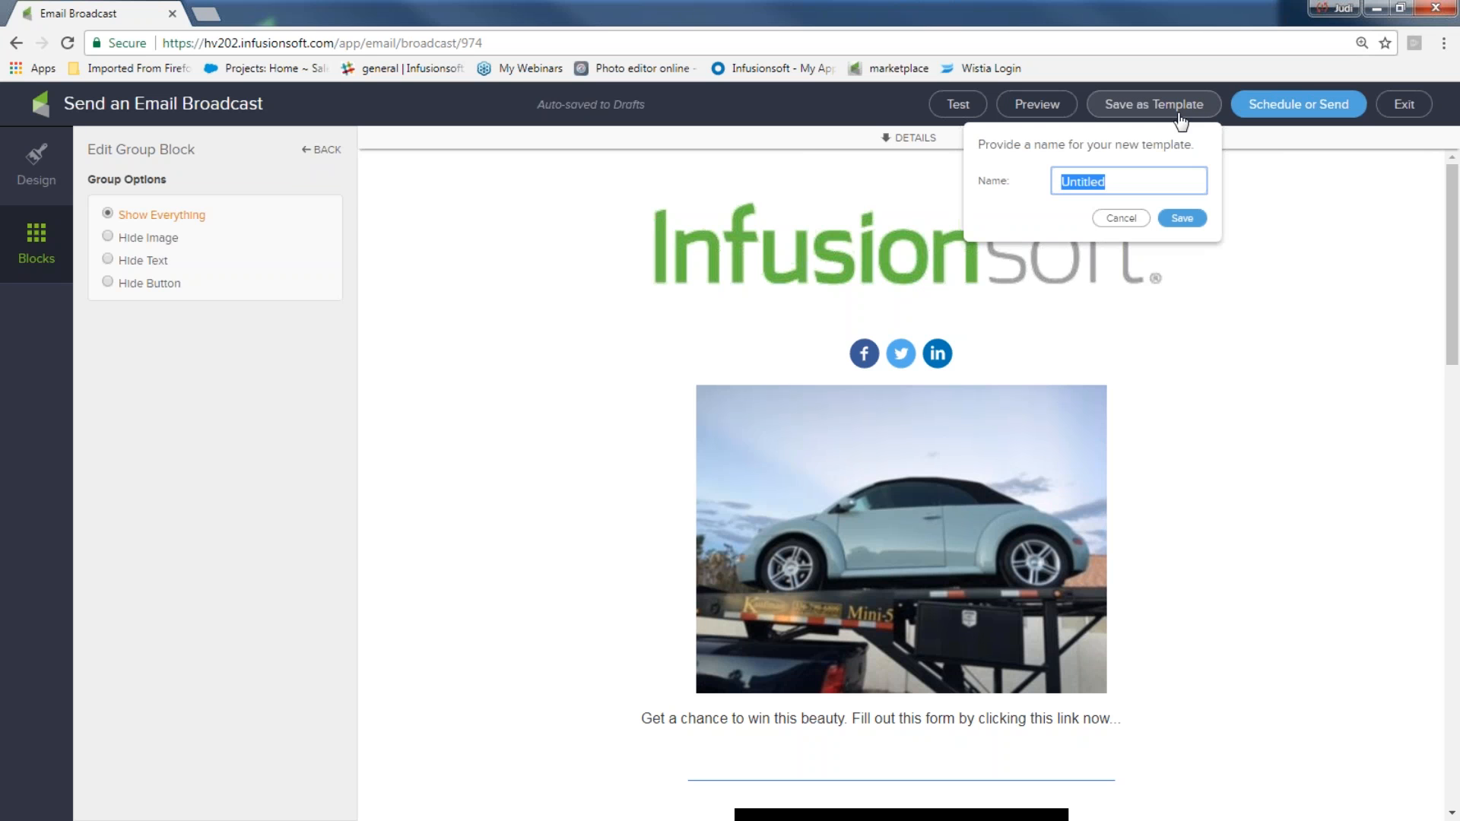
type("August")
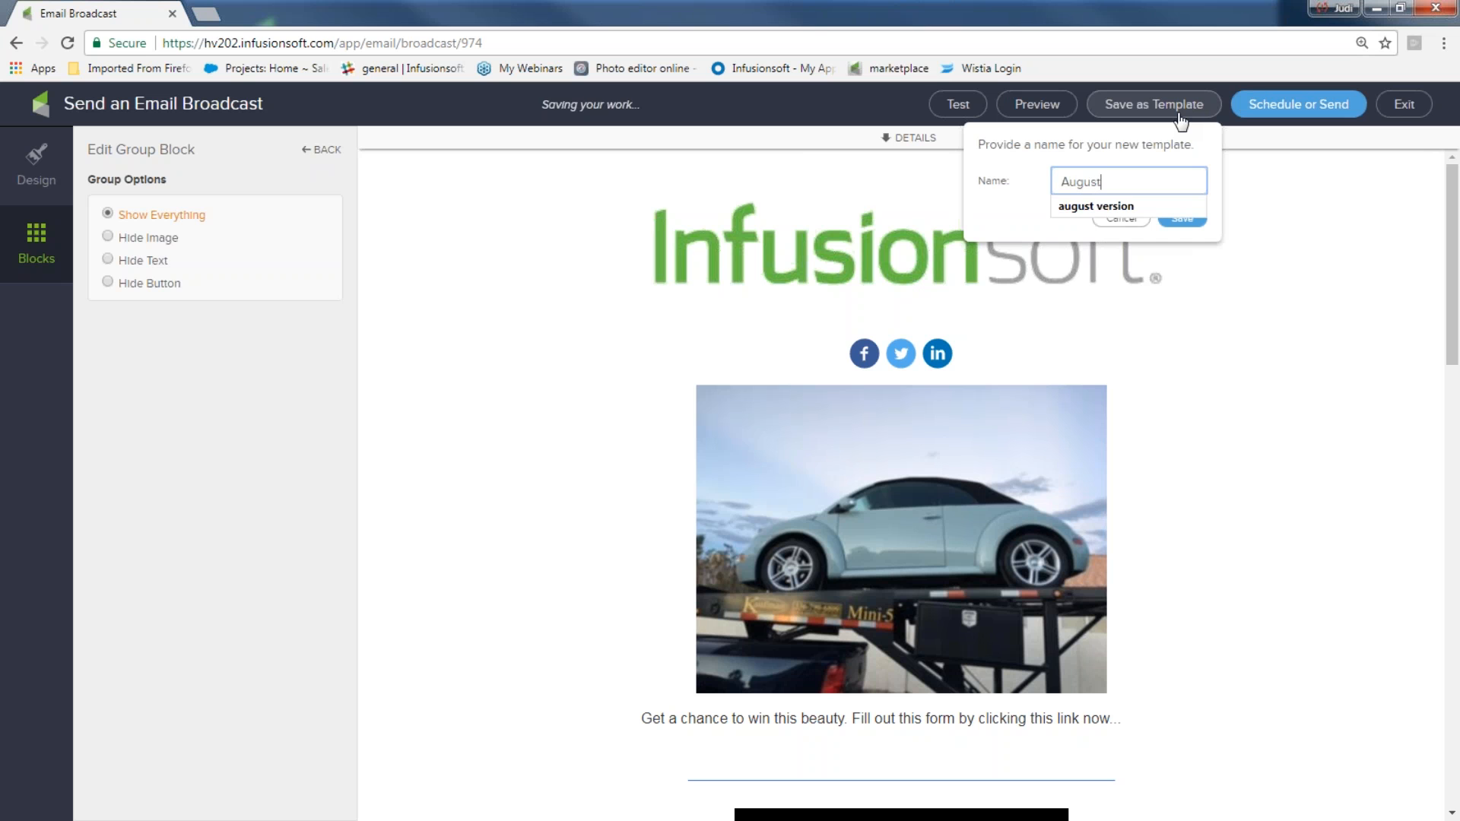
type(" template")
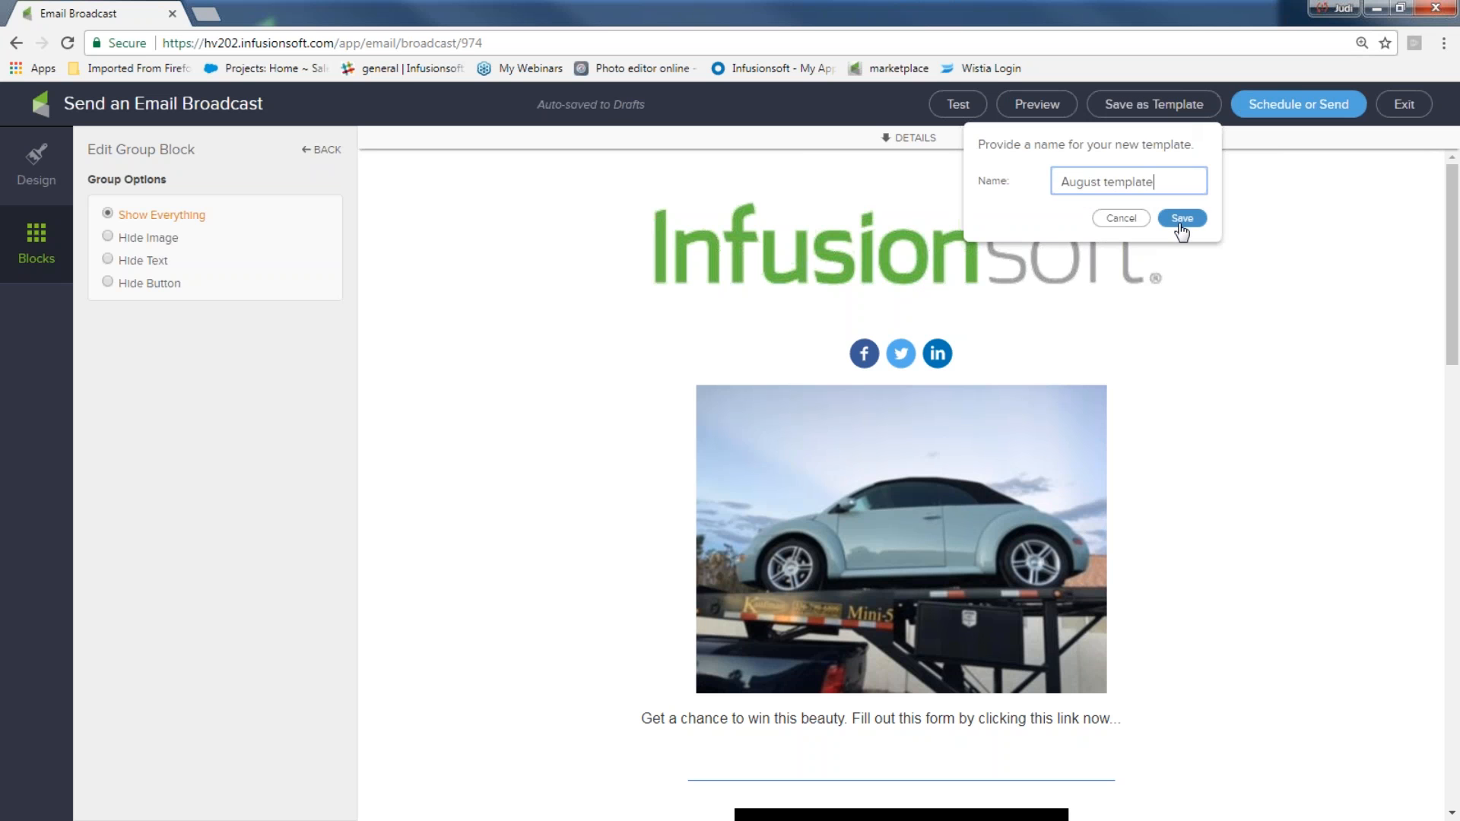
left_click(1182, 219)
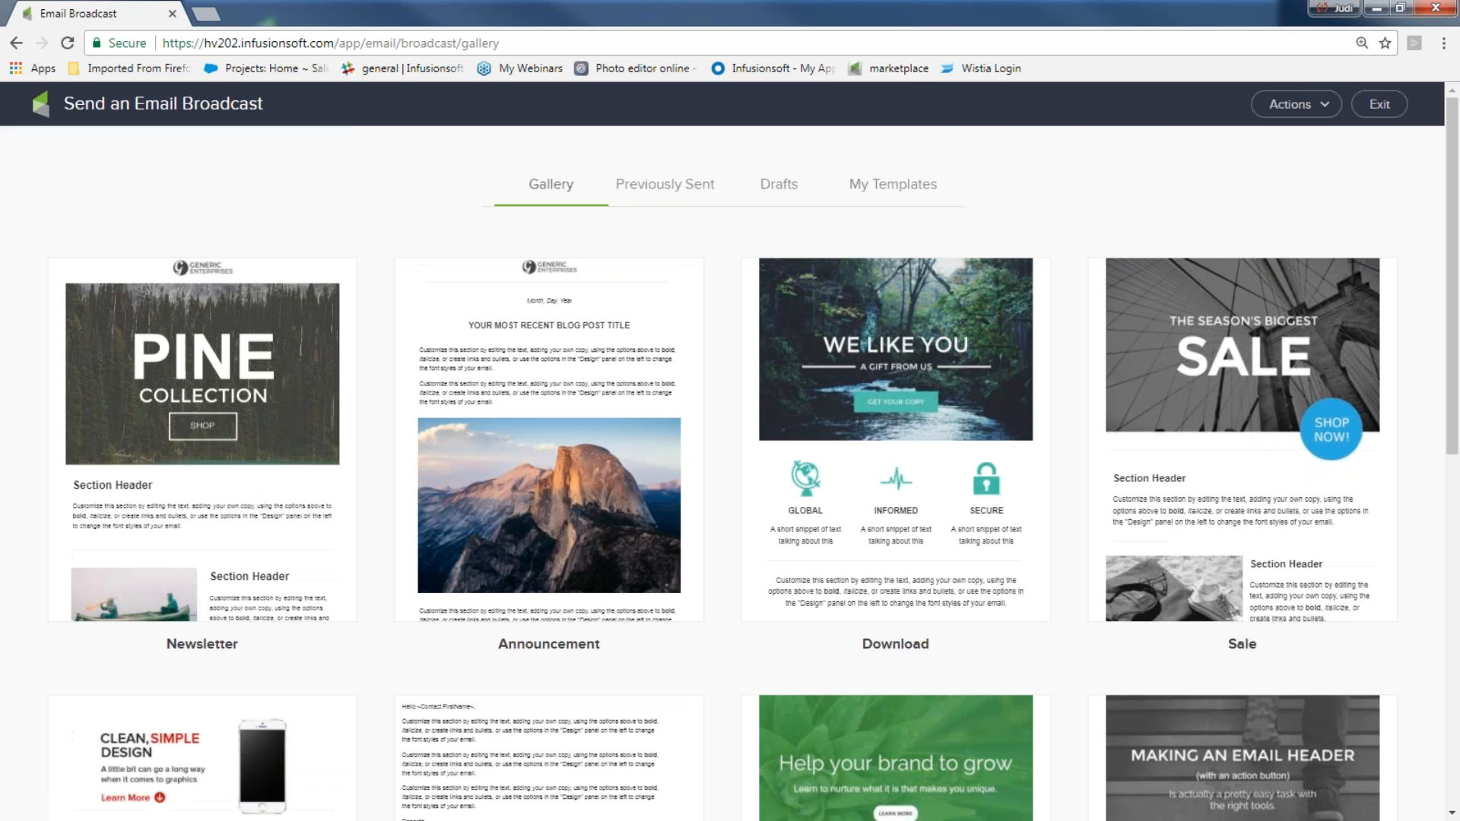
Open the saved templates and start a new broadcast from the 'todays' template
left_click(867, 182)
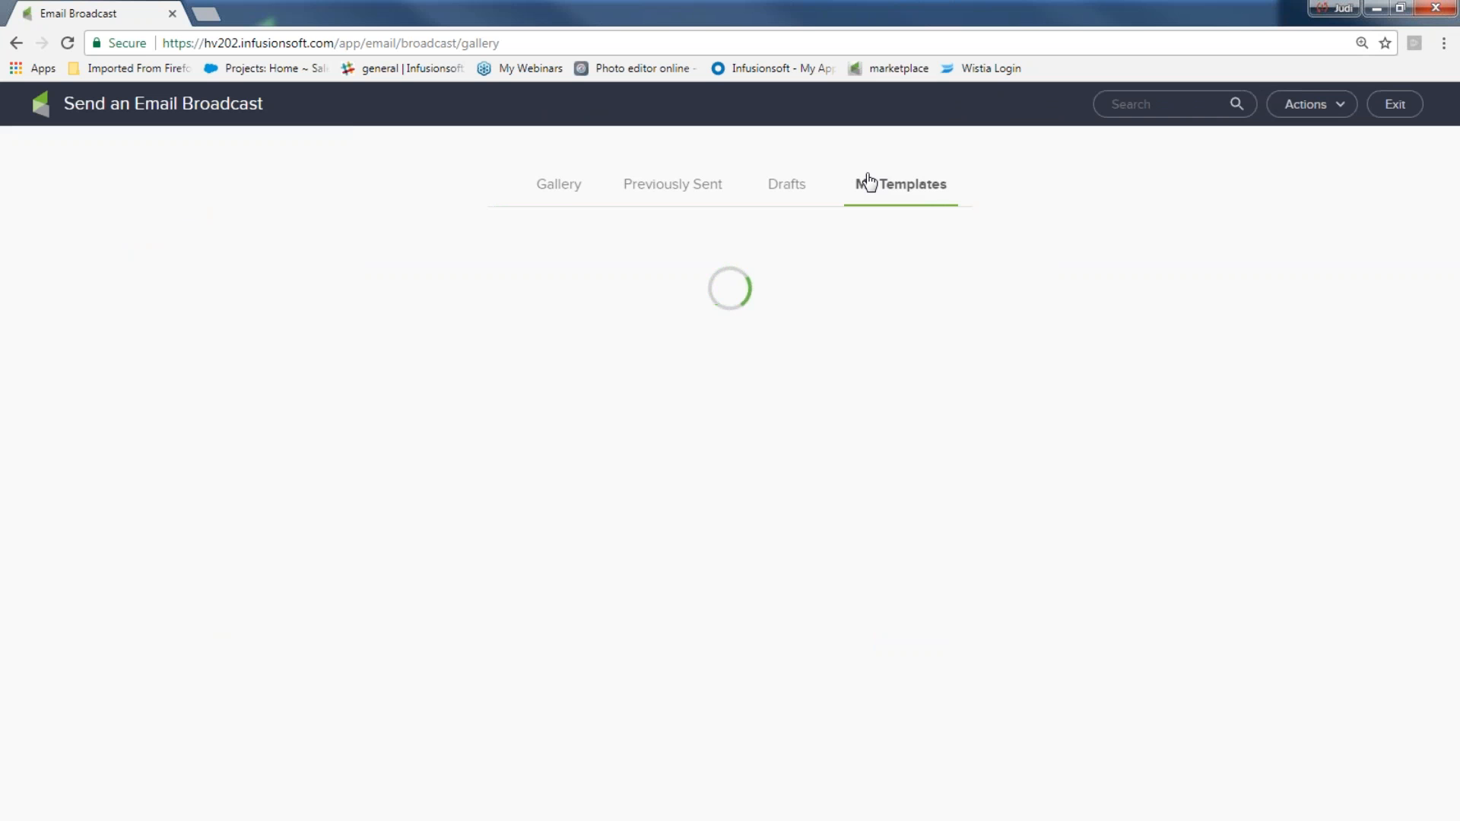
mouse_move(829, 281)
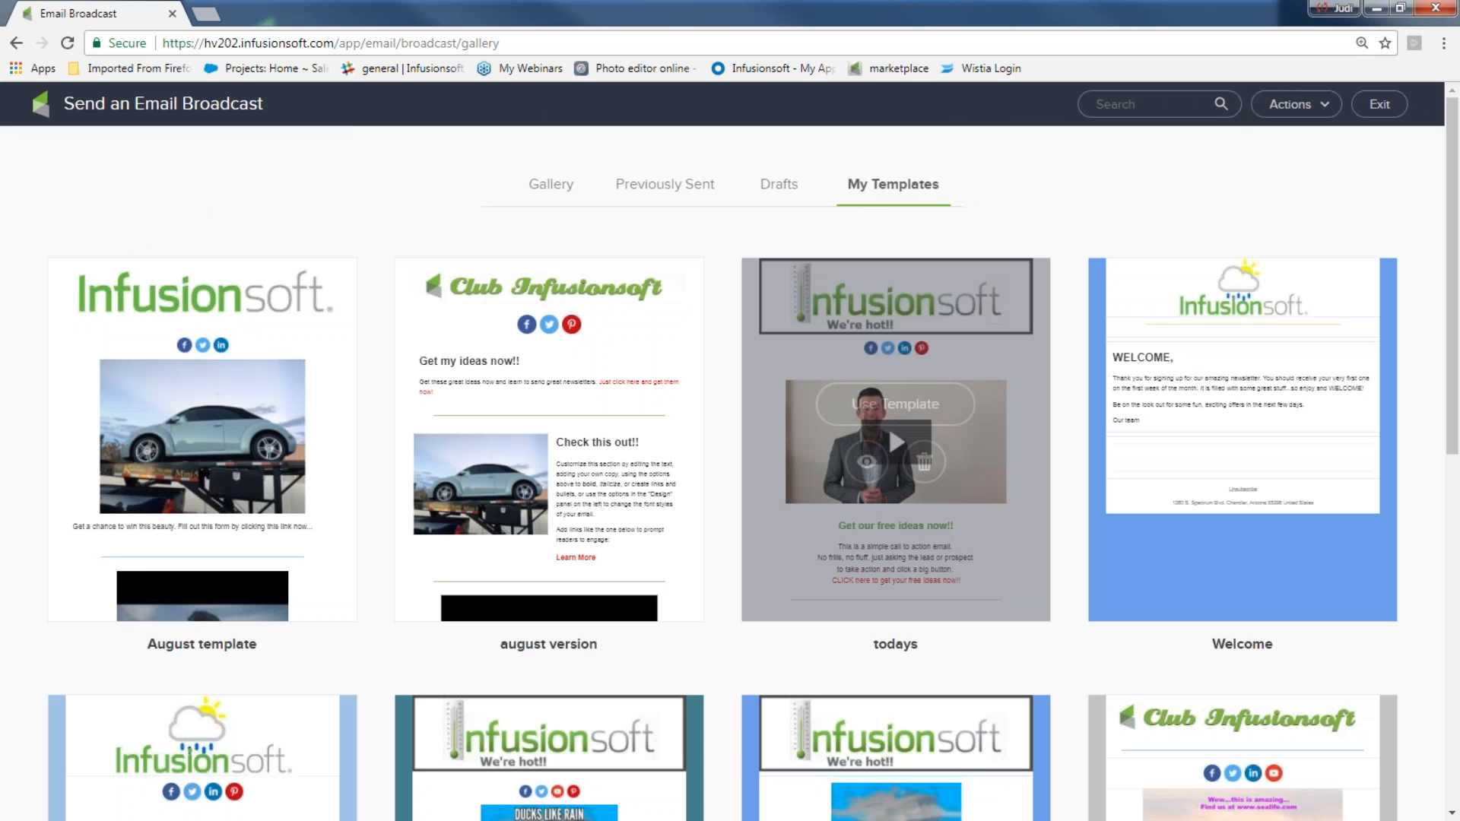
left_click(914, 403)
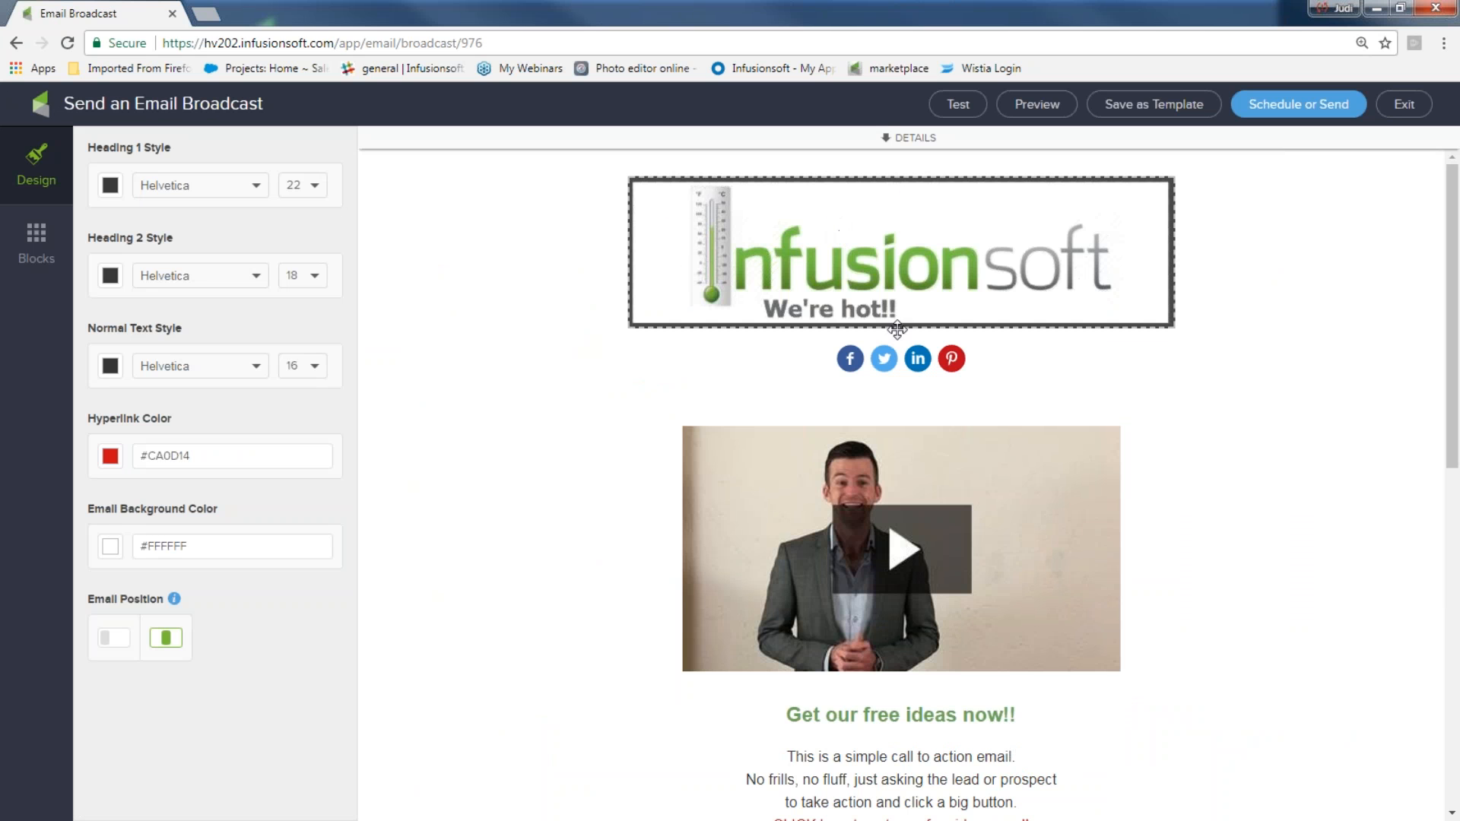
Add a comma after 'ideas' in the closing sign-off text at the bottom of the email
scroll(890, 354, "down", 1)
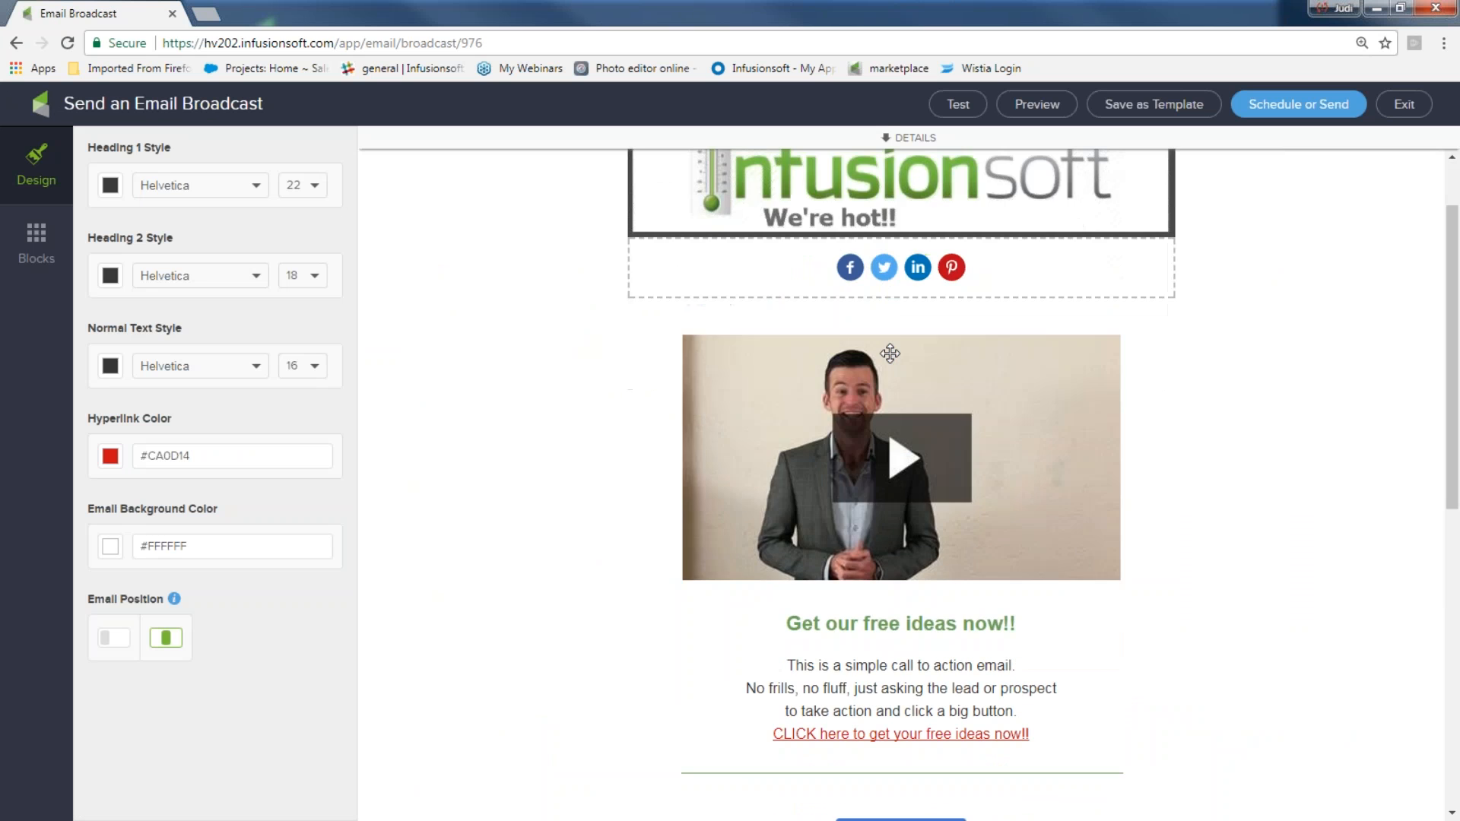
scroll(910, 398, "down", 2)
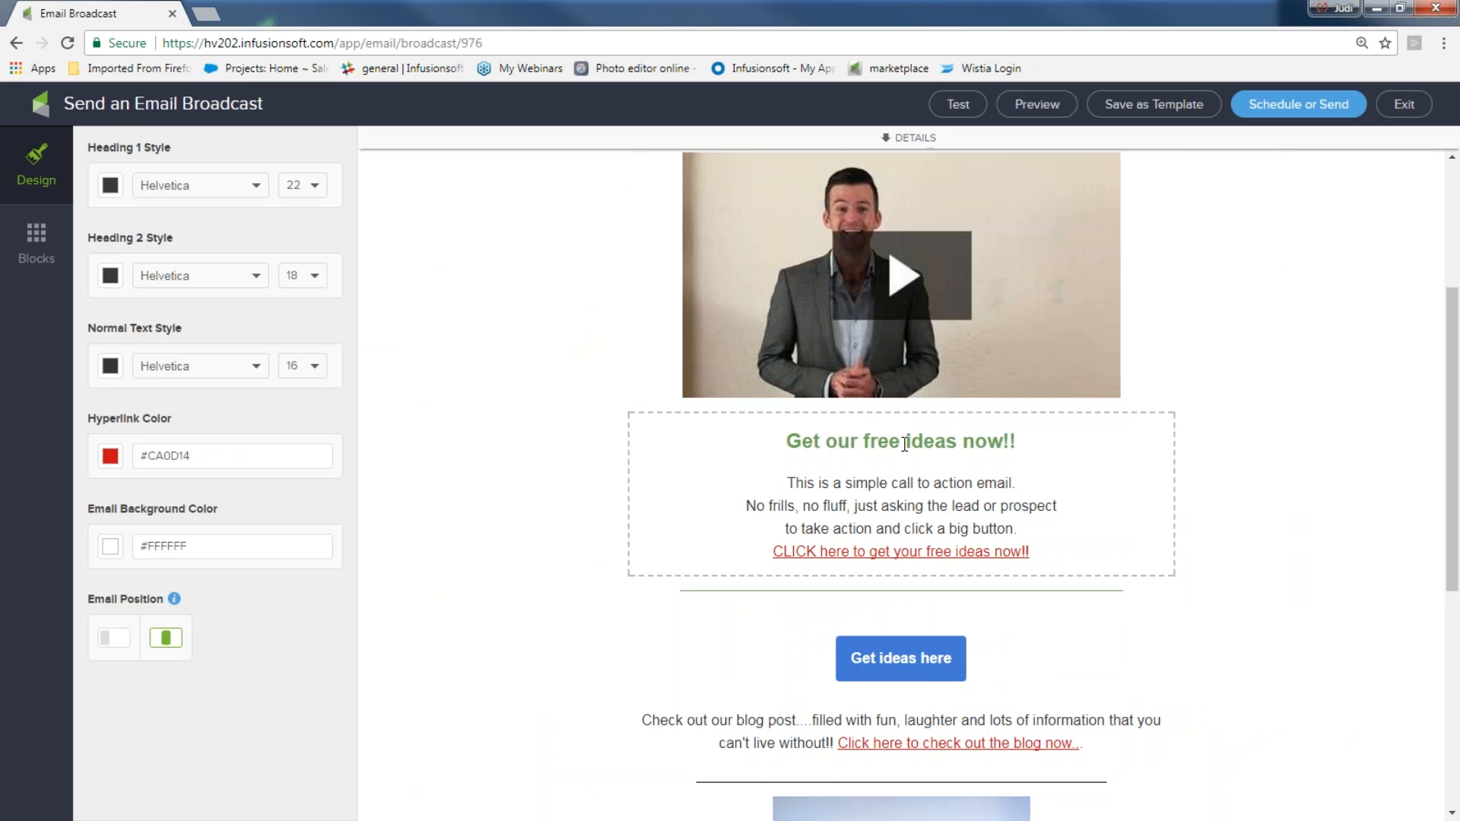
left_click_drag(772, 551, 1088, 557)
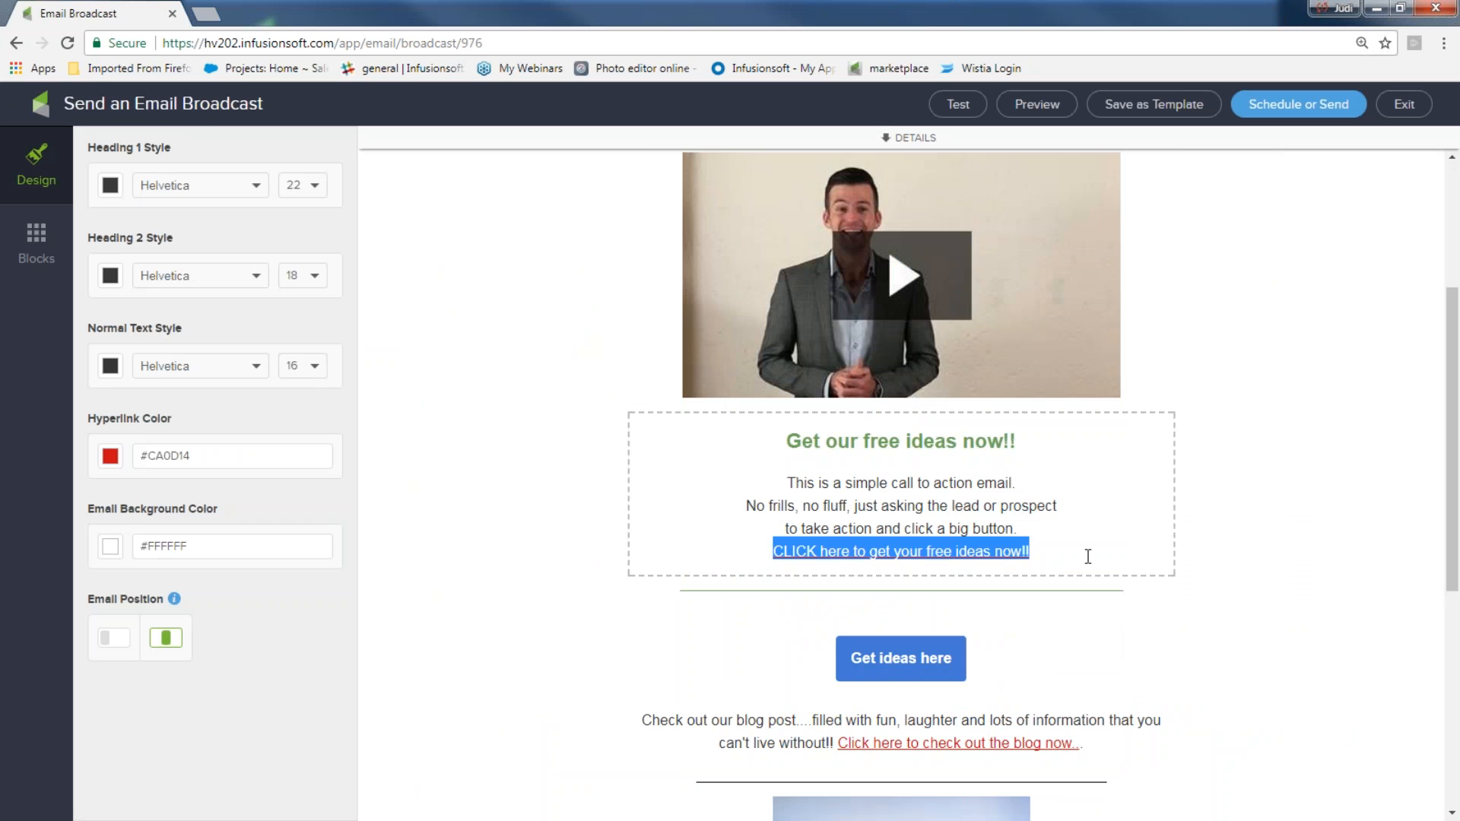
scroll(1088, 557, "down", 1)
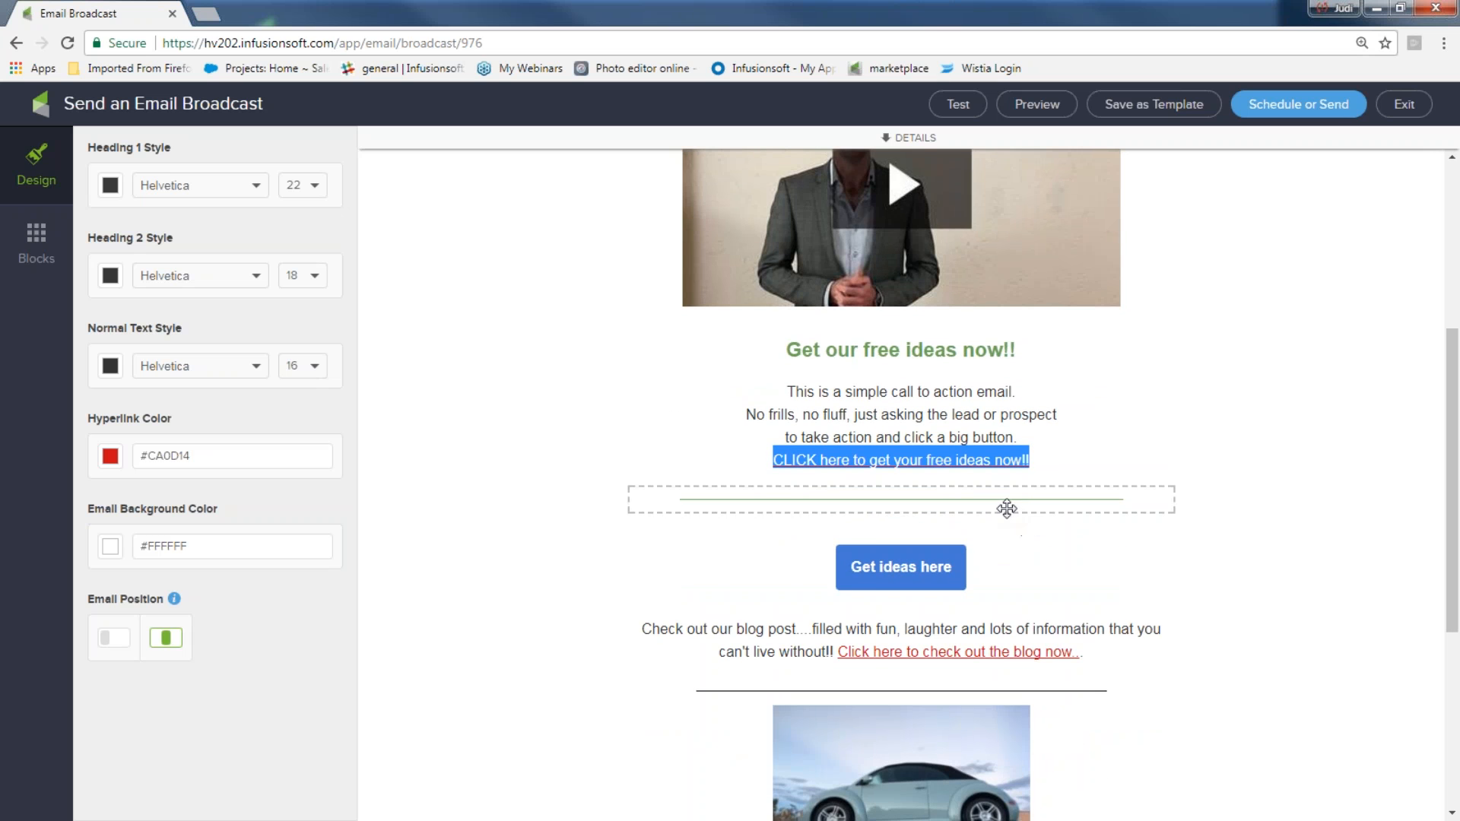
scroll(1001, 569, "down", 2)
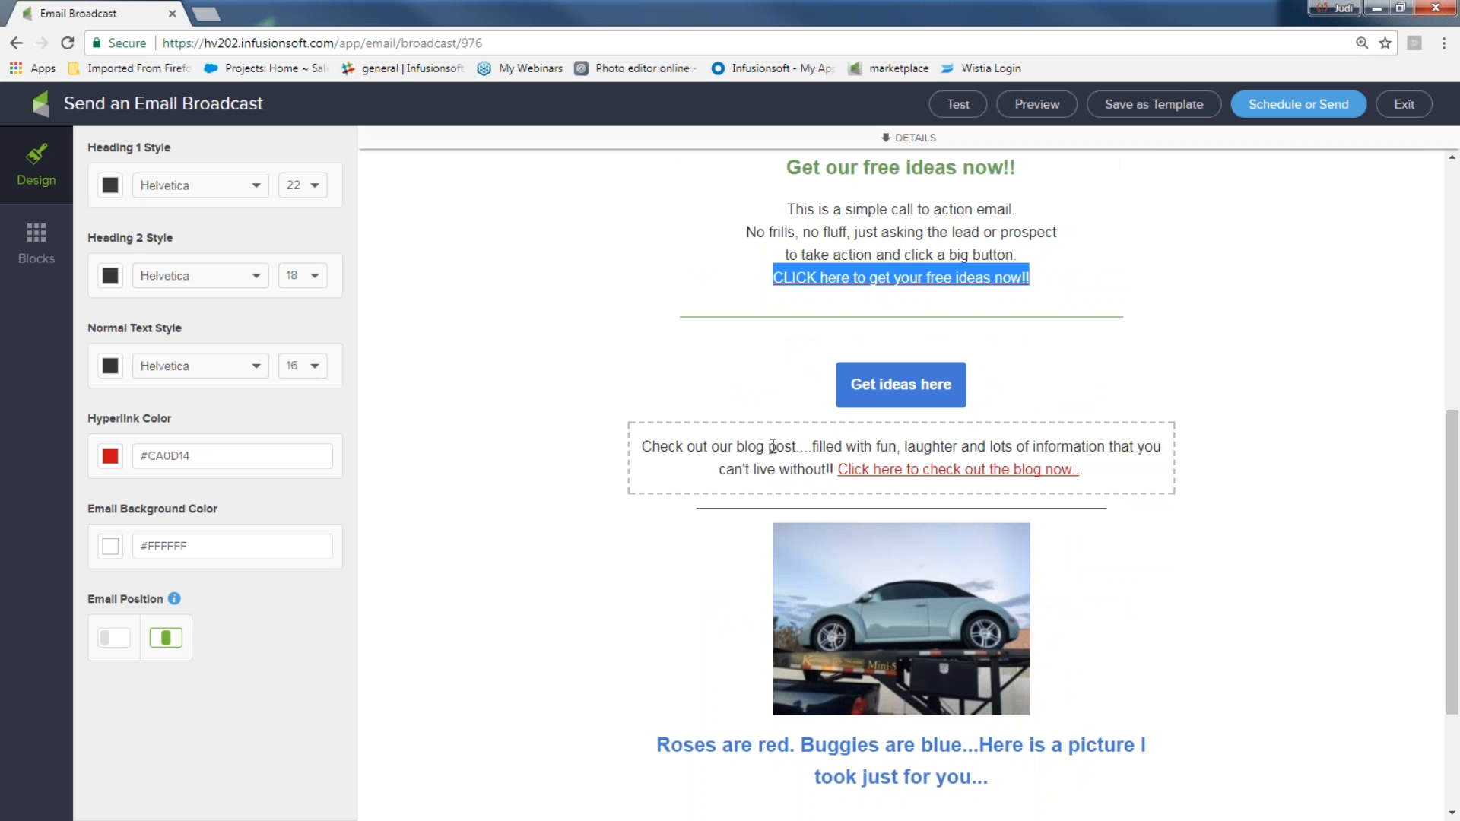
scroll(844, 562, "down", 2)
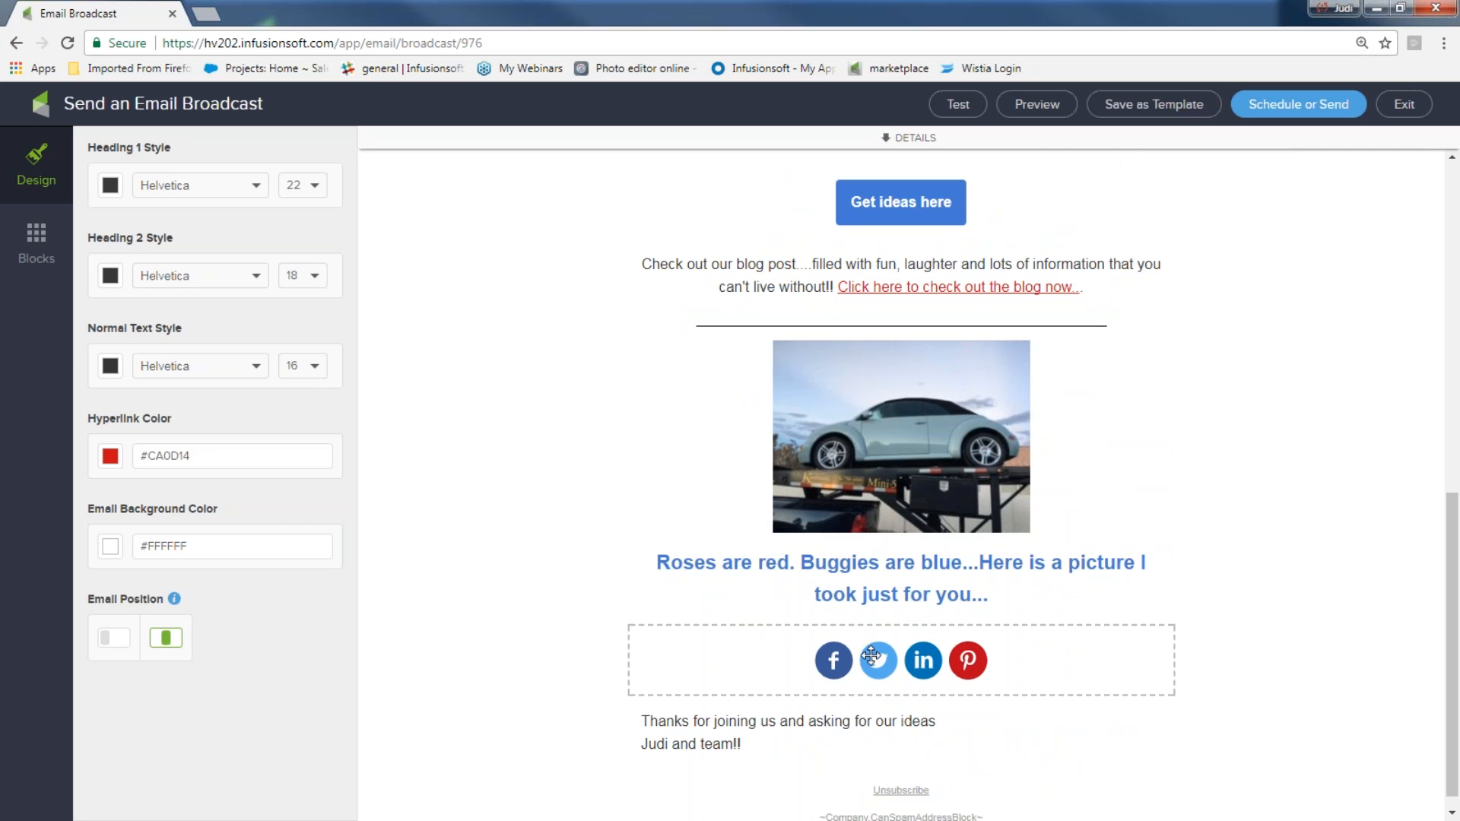
scroll(875, 657, "down", 1)
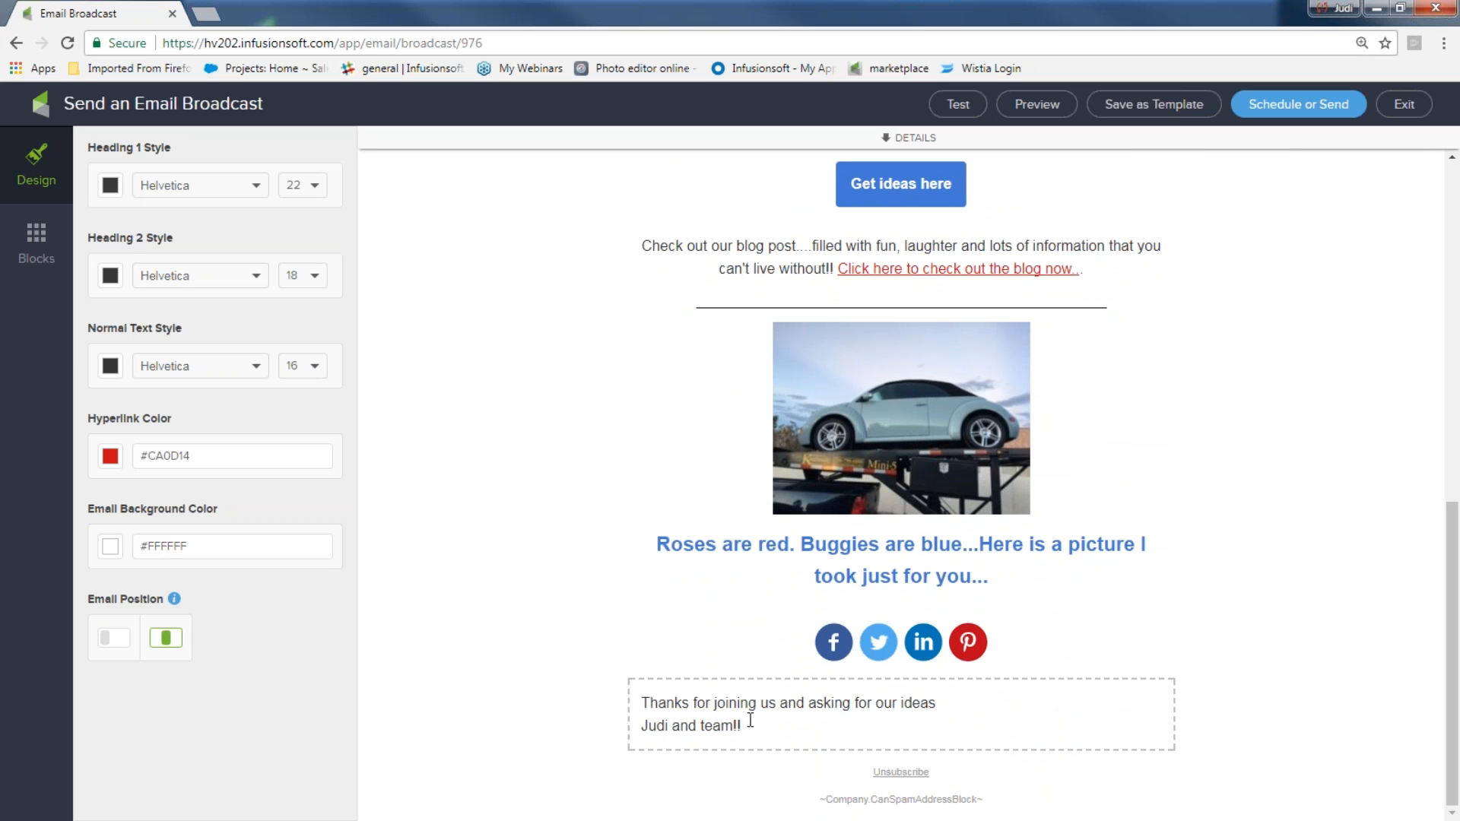
left_click(935, 706)
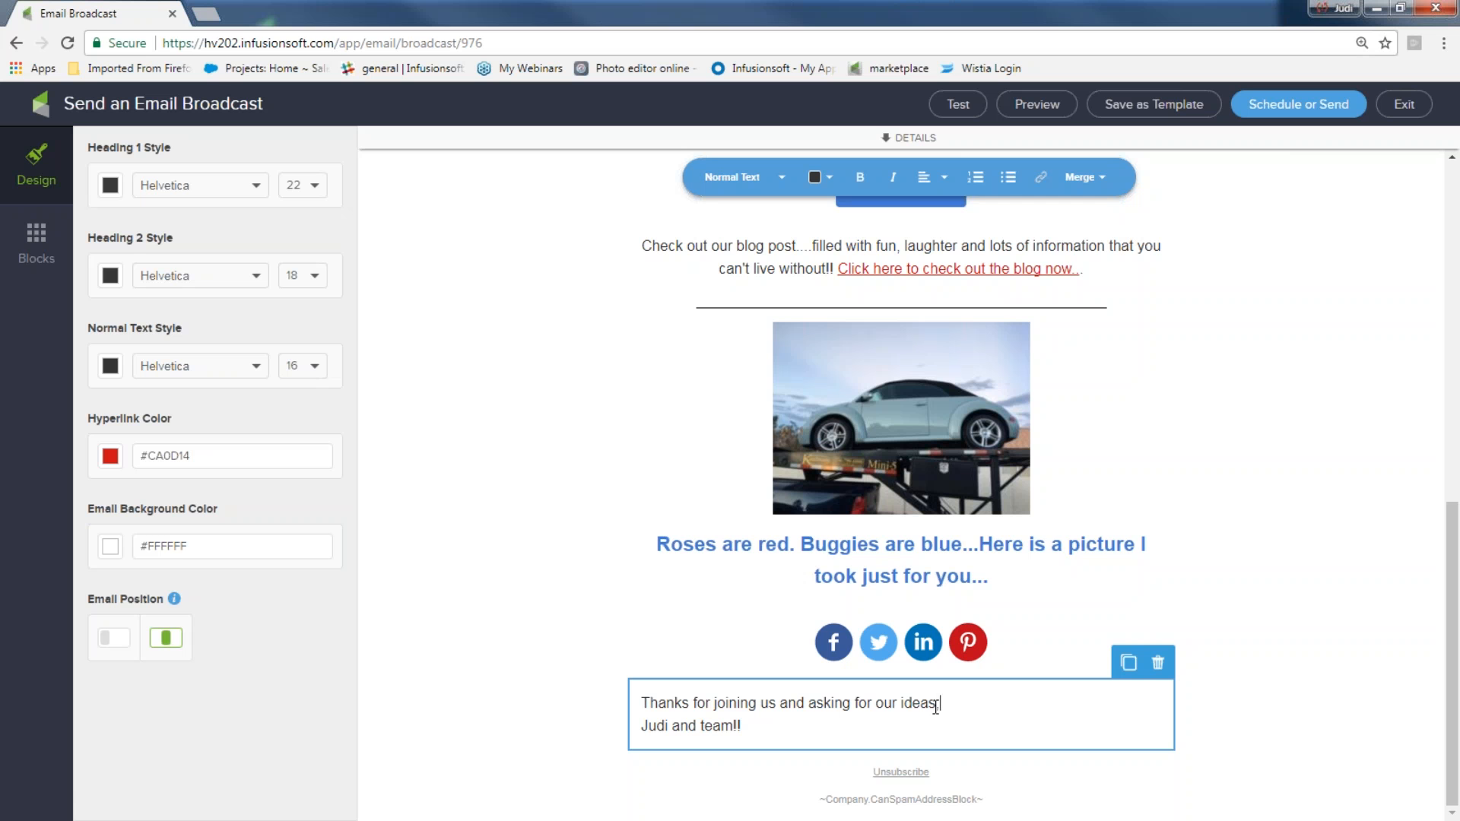
type(",")
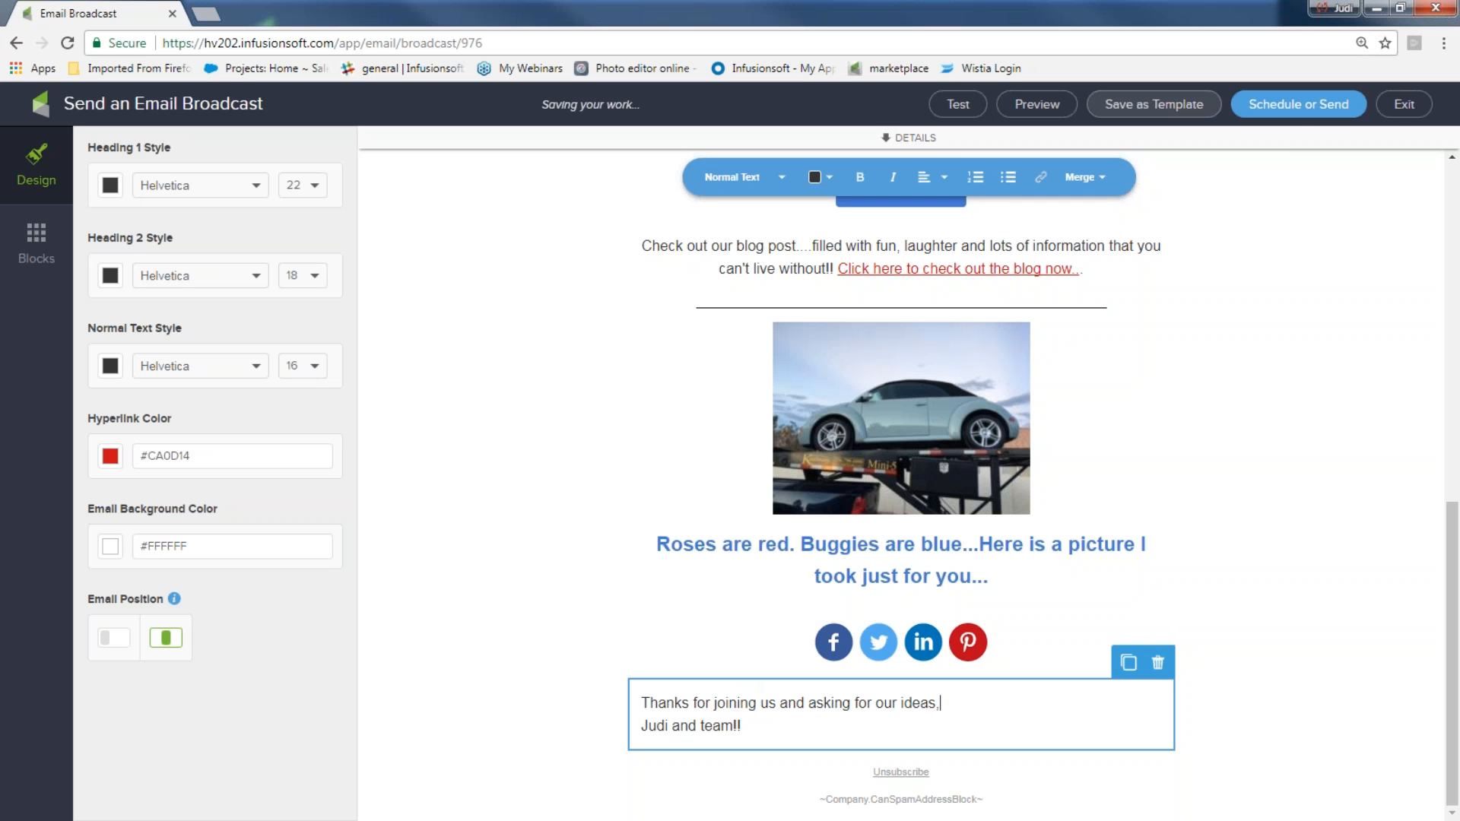
Exit the editor and start a new broadcast from the saved 'Welcome to Unicorn Encouragement' template
left_click(1405, 105)
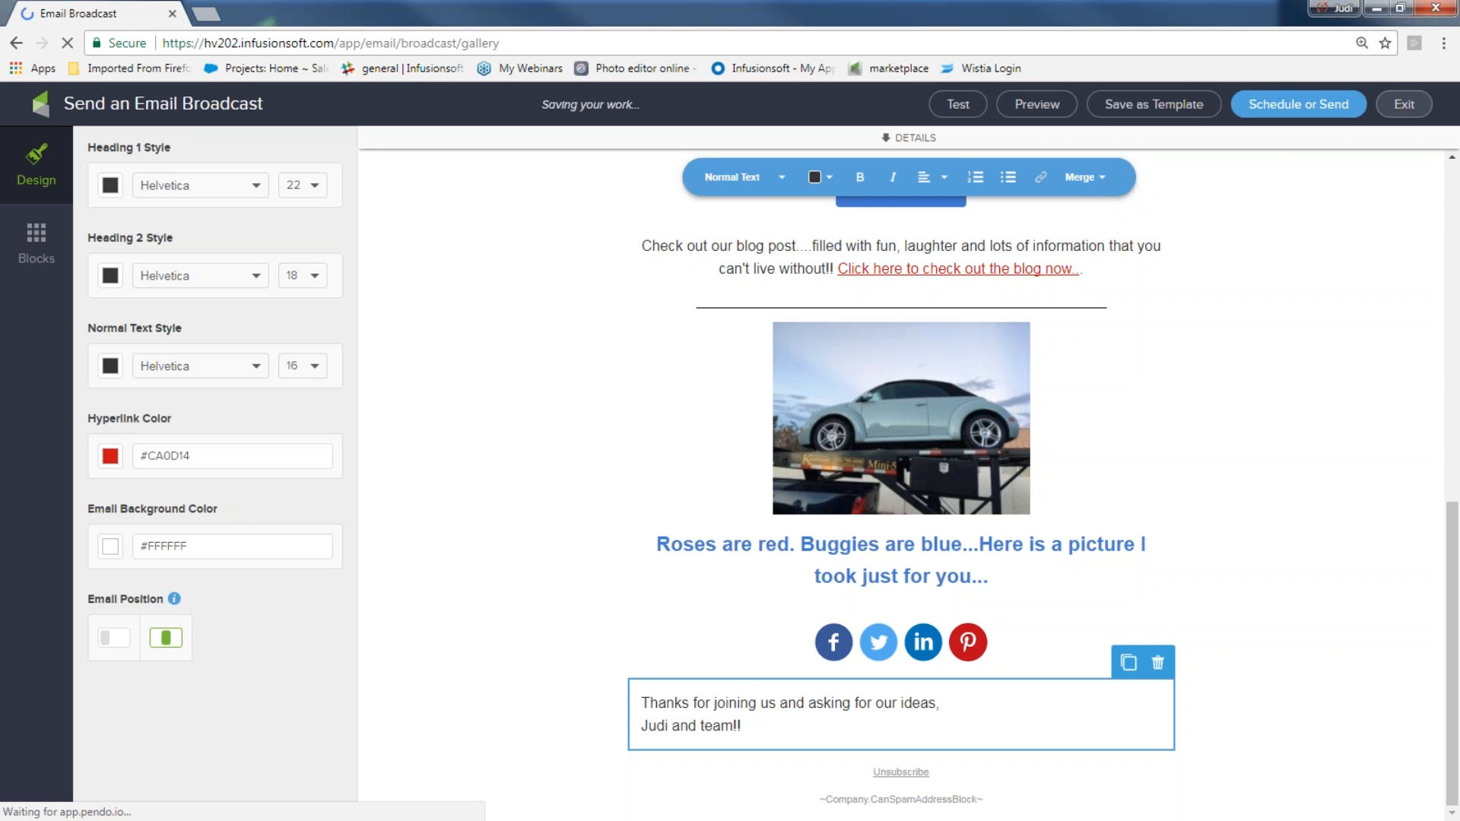
left_click(871, 185)
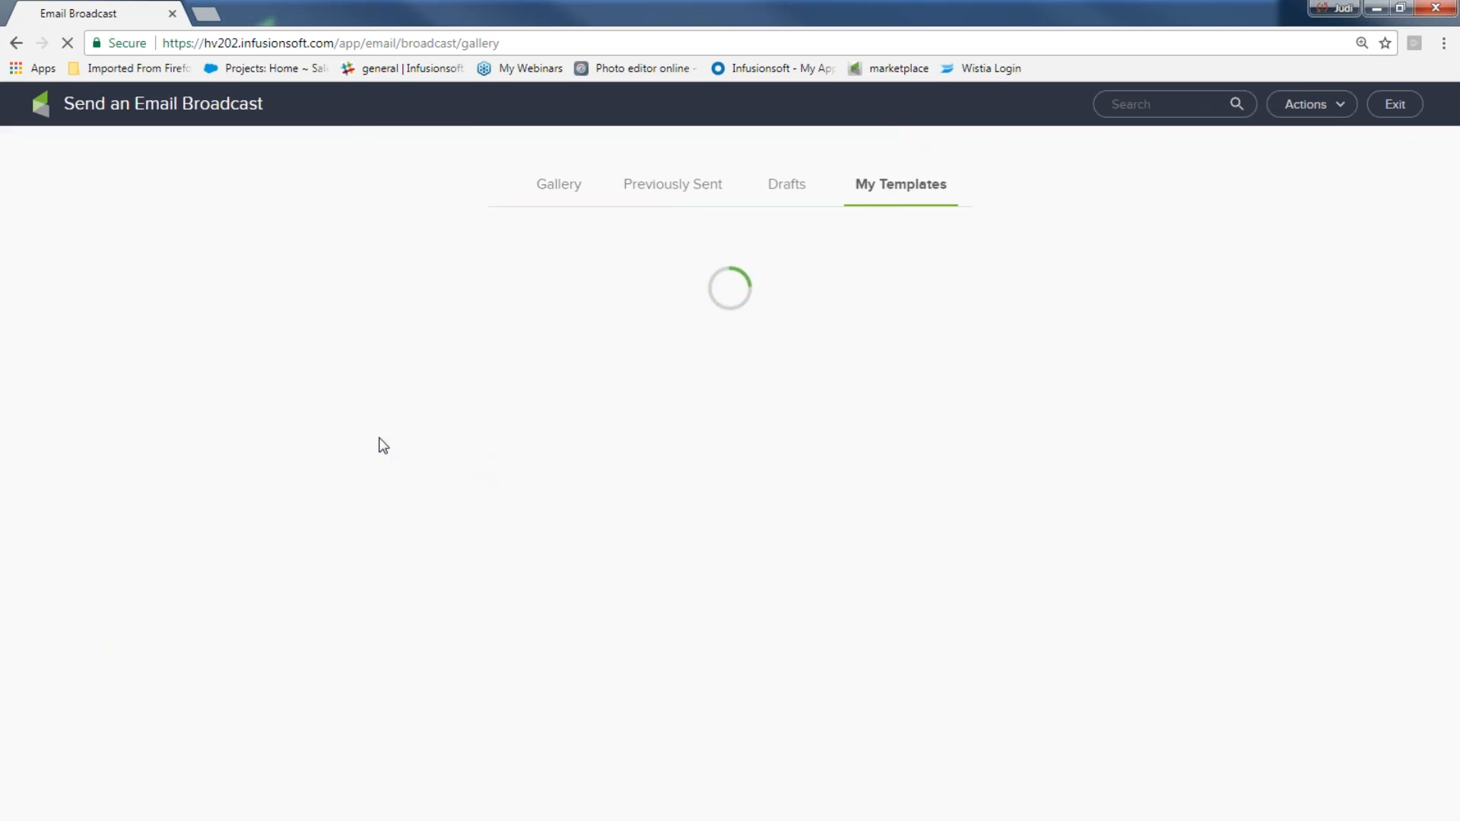
mouse_move(400, 441)
scroll(590, 527, "down", 15)
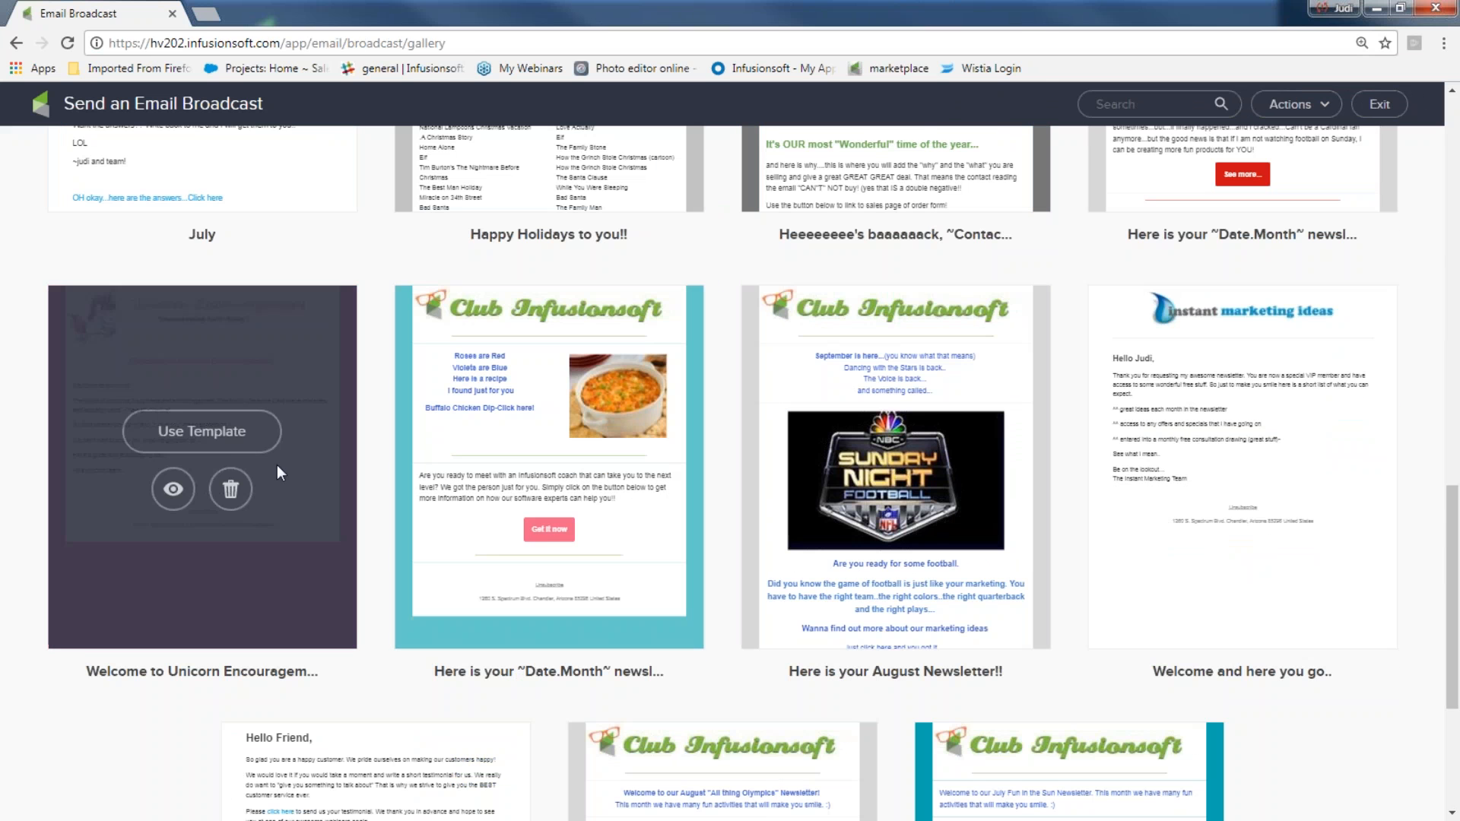
left_click(222, 440)
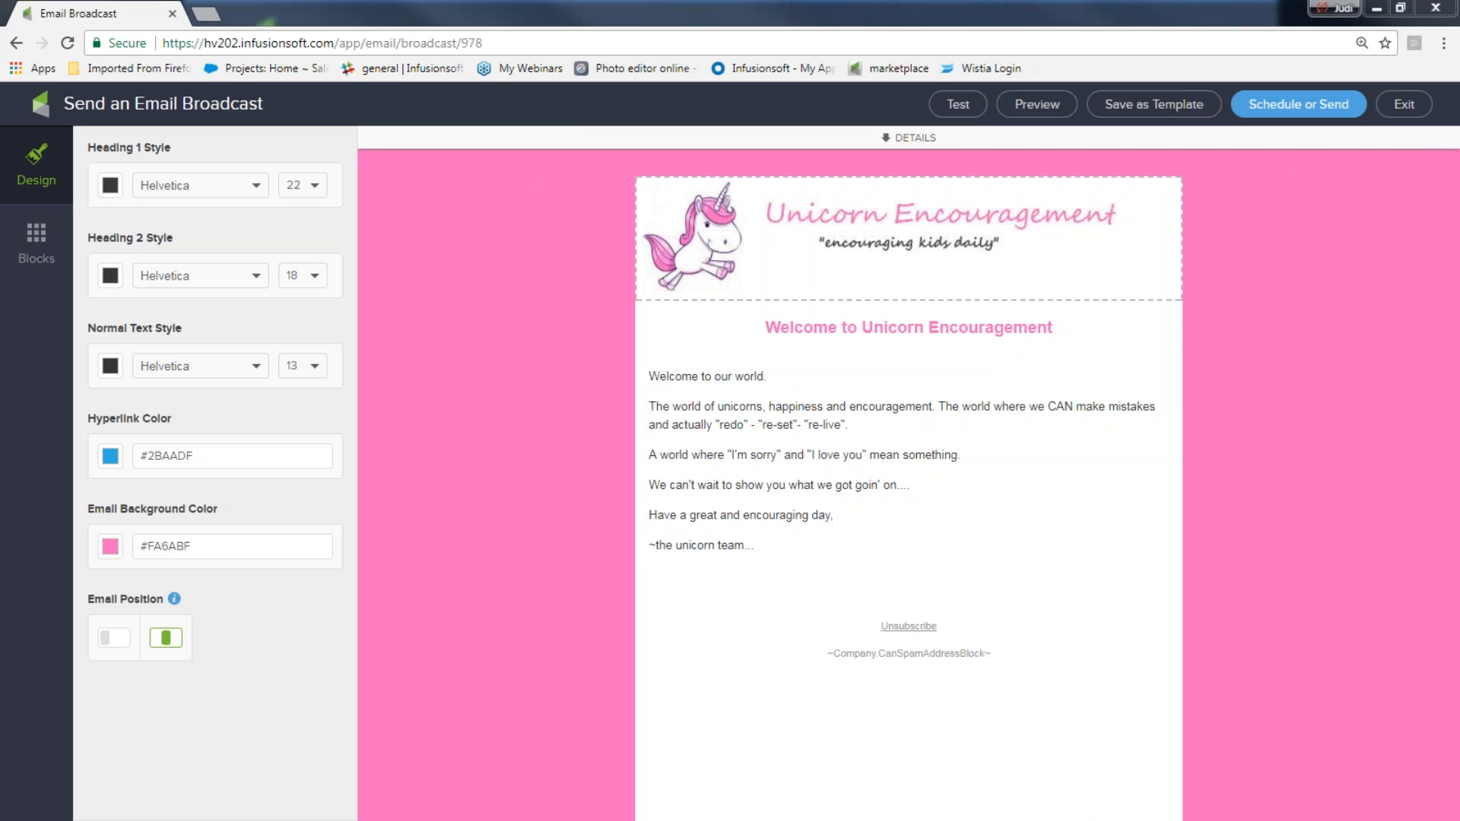
Open the test-send recipients box, then leave the broadcast editor for the Email & Broadcasts page
left_click(952, 109)
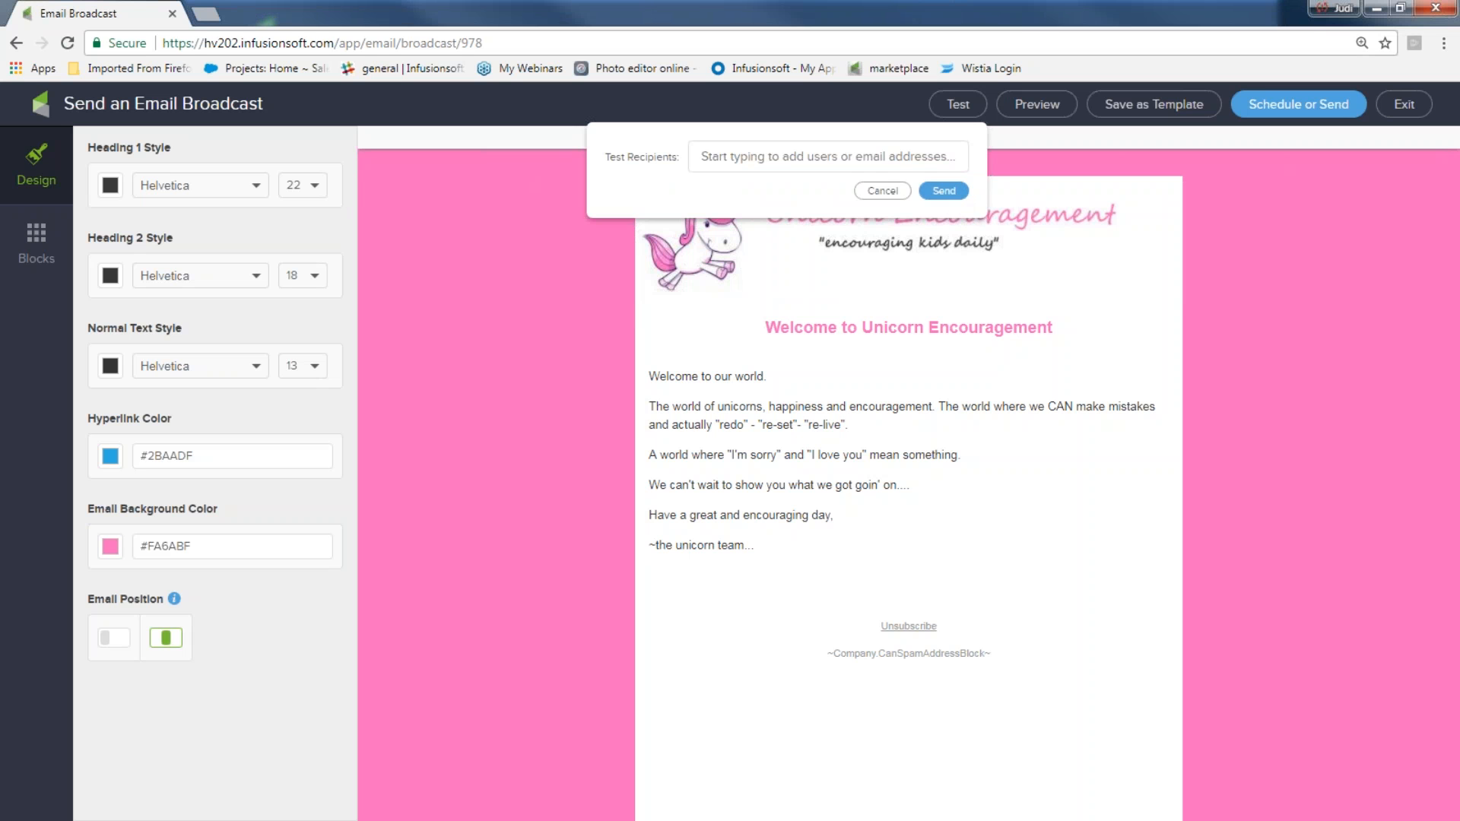
left_click(1407, 107)
left_click(1407, 105)
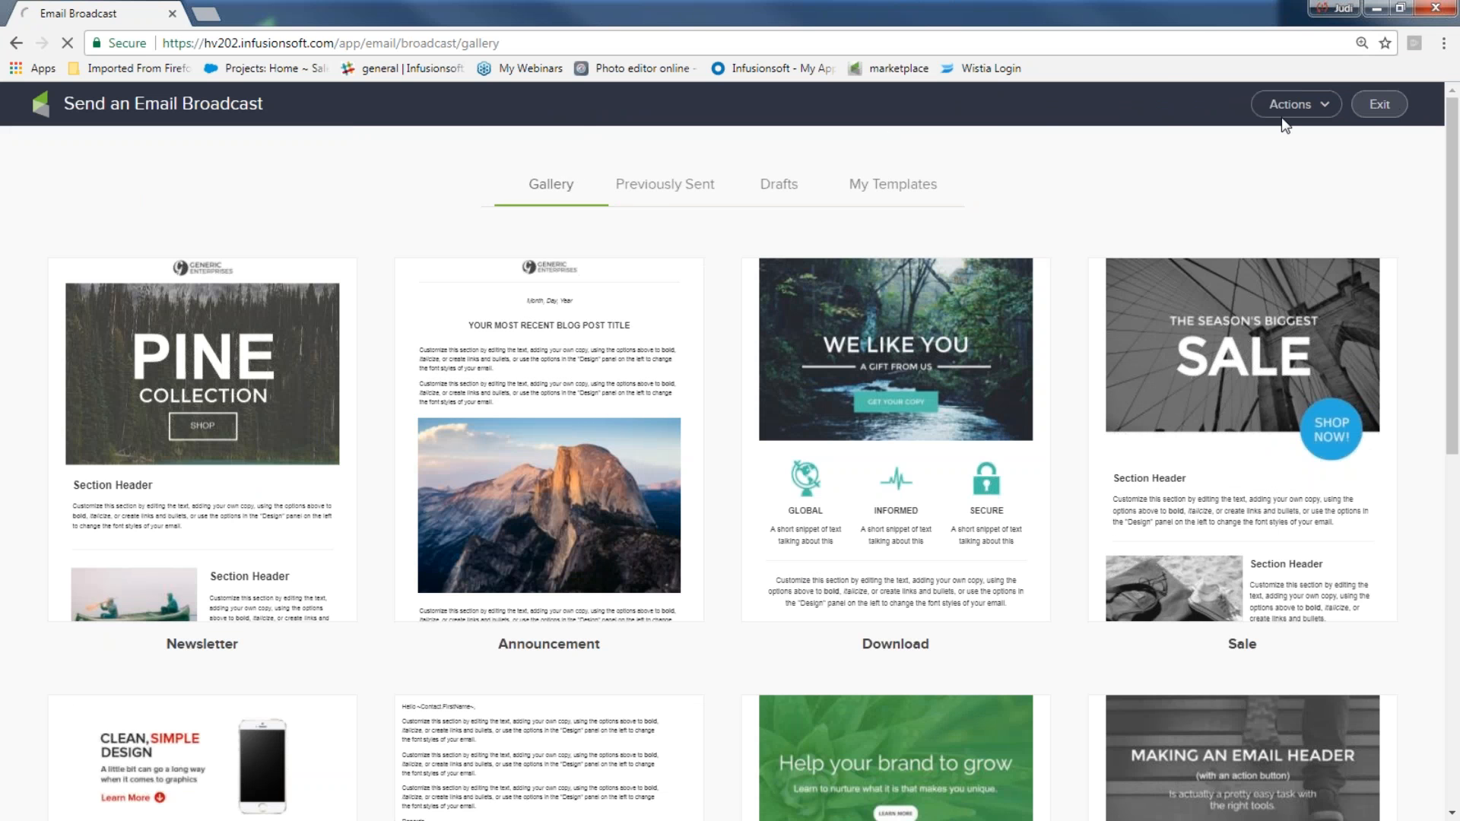
left_click(1380, 104)
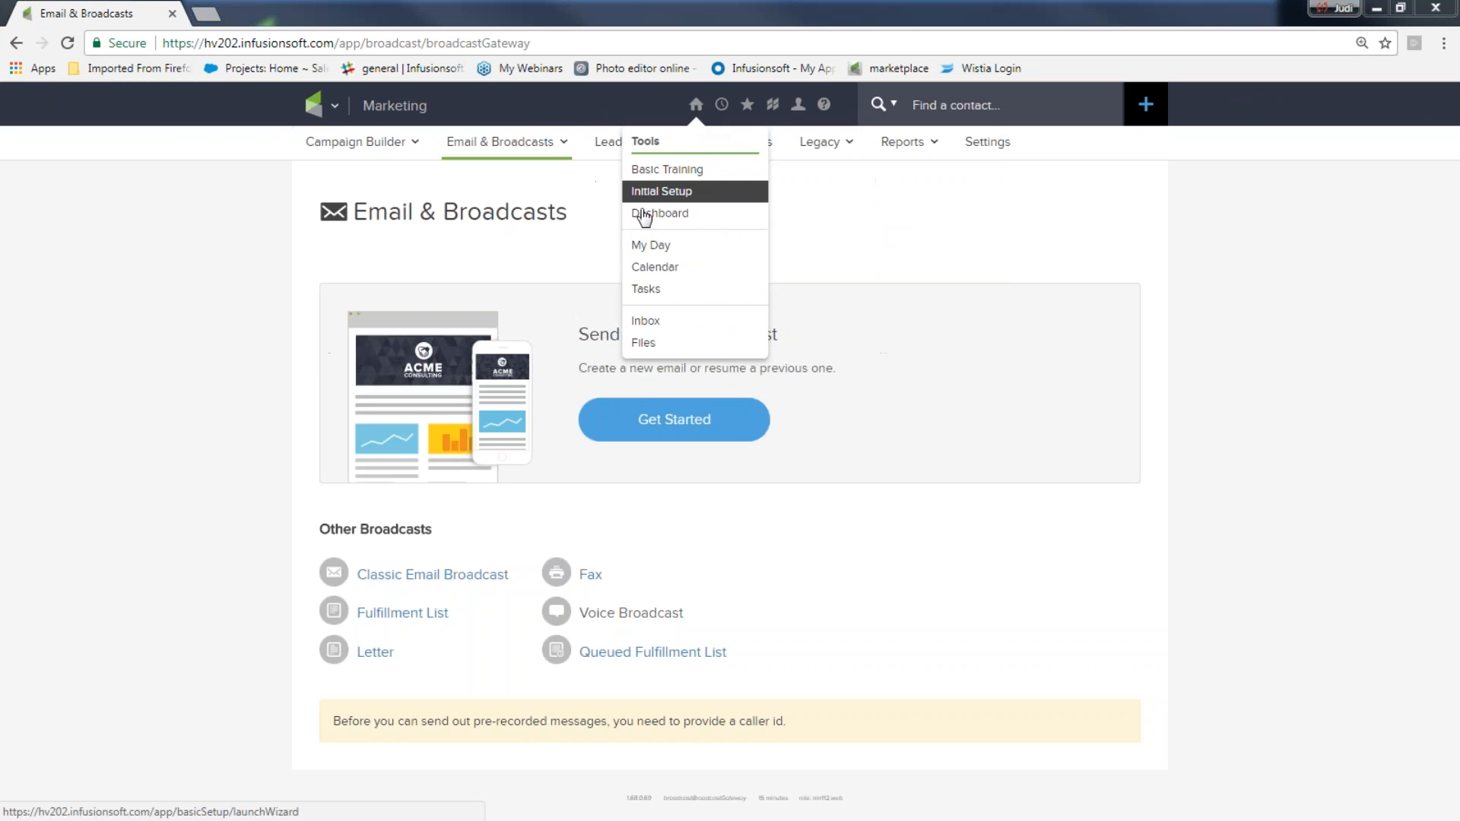
left_click(647, 221)
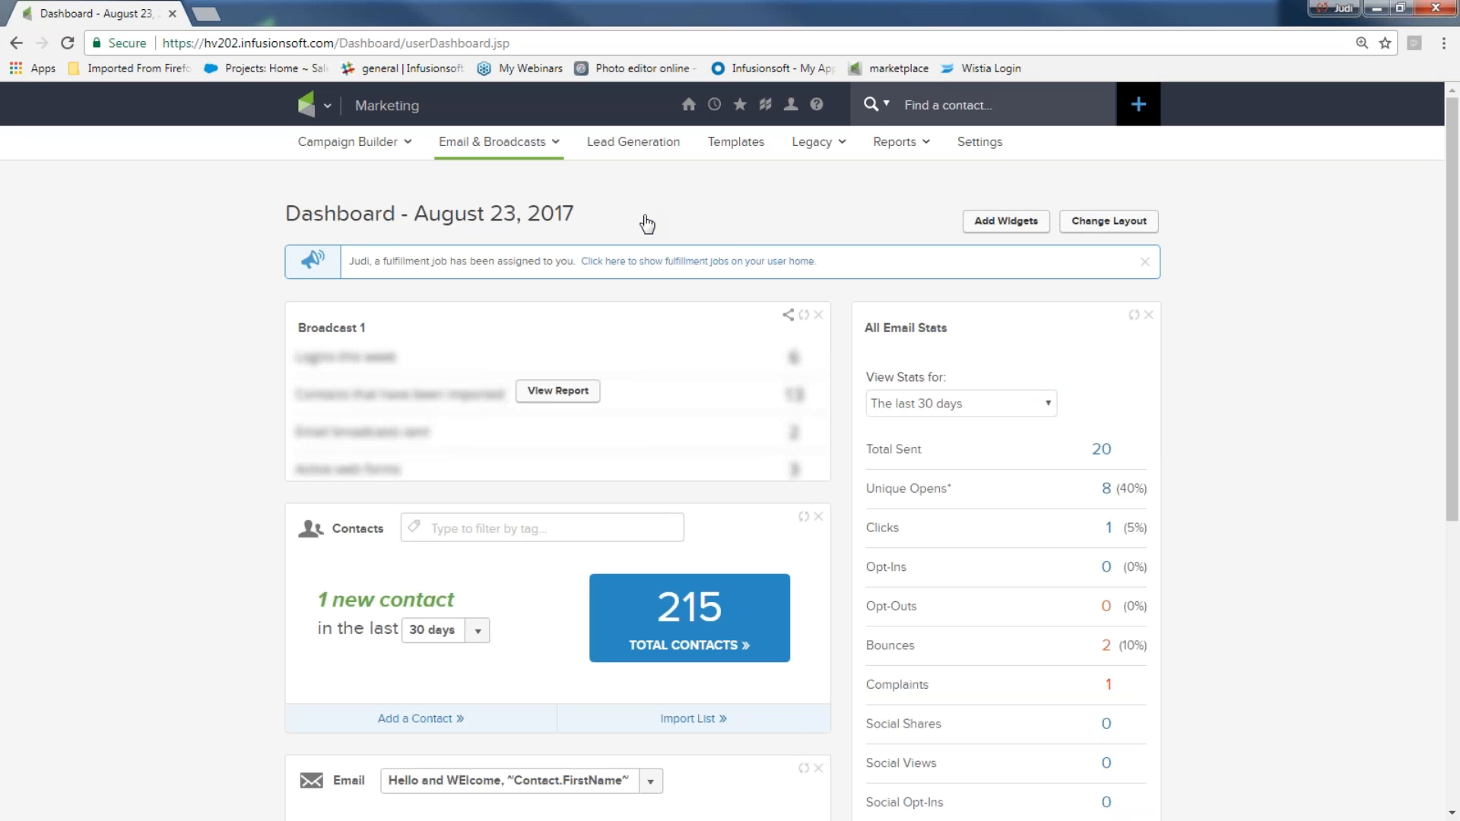
mouse_move(323, 114)
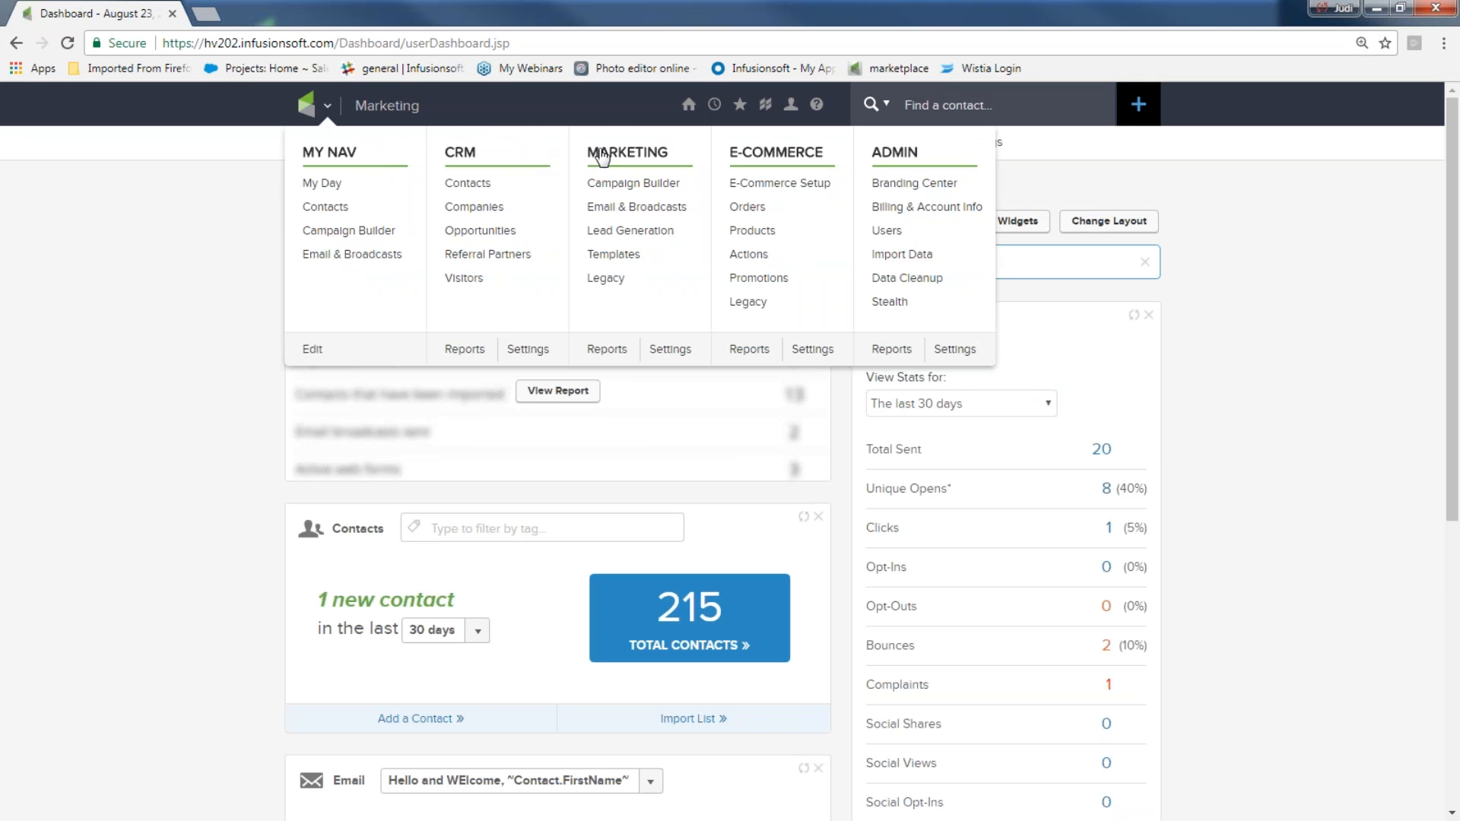
left_click(609, 207)
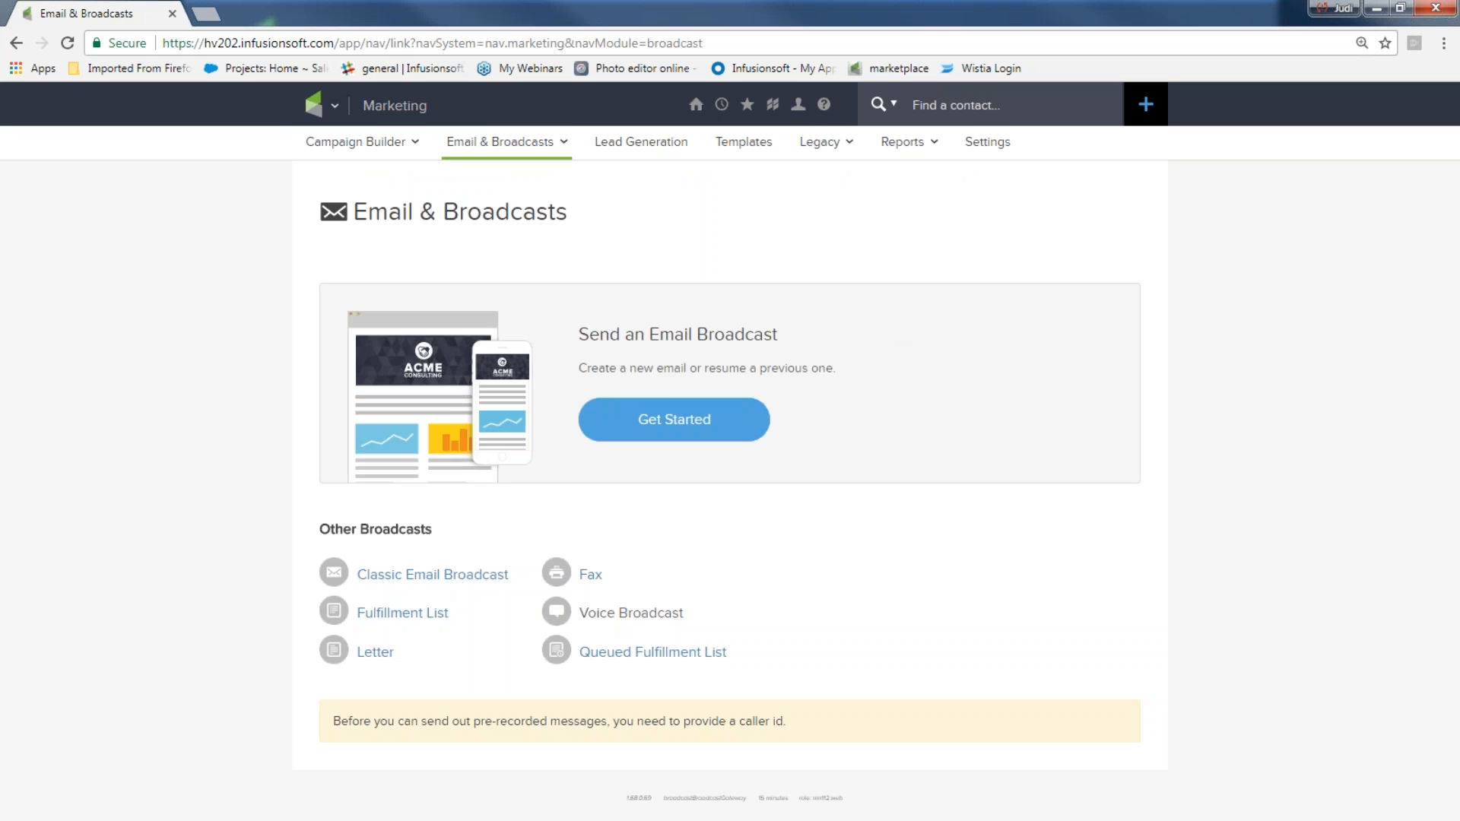
Start a new email broadcast from the saved 'August template' in My Templates
left_click(655, 403)
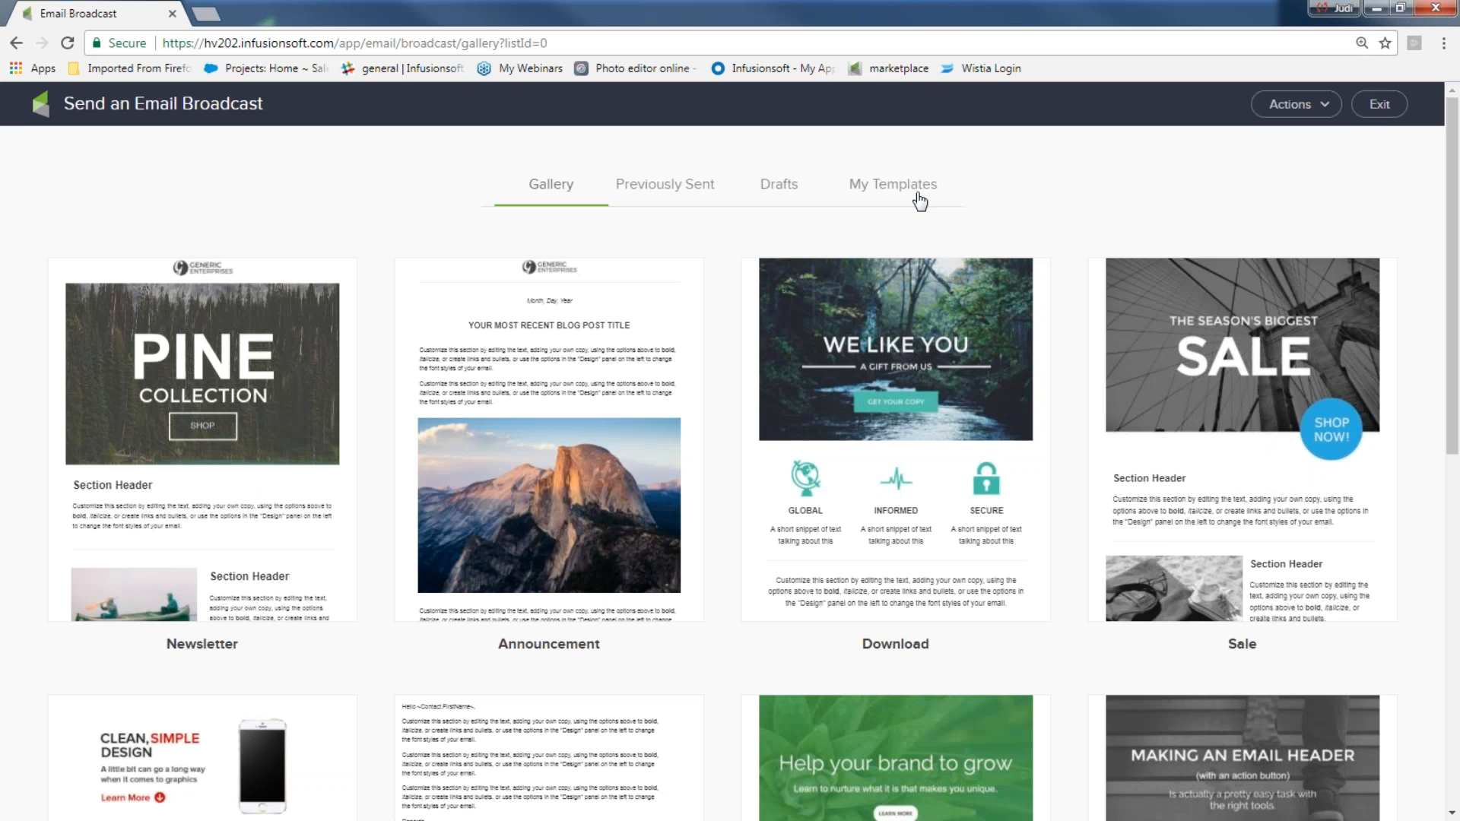
left_click(914, 197)
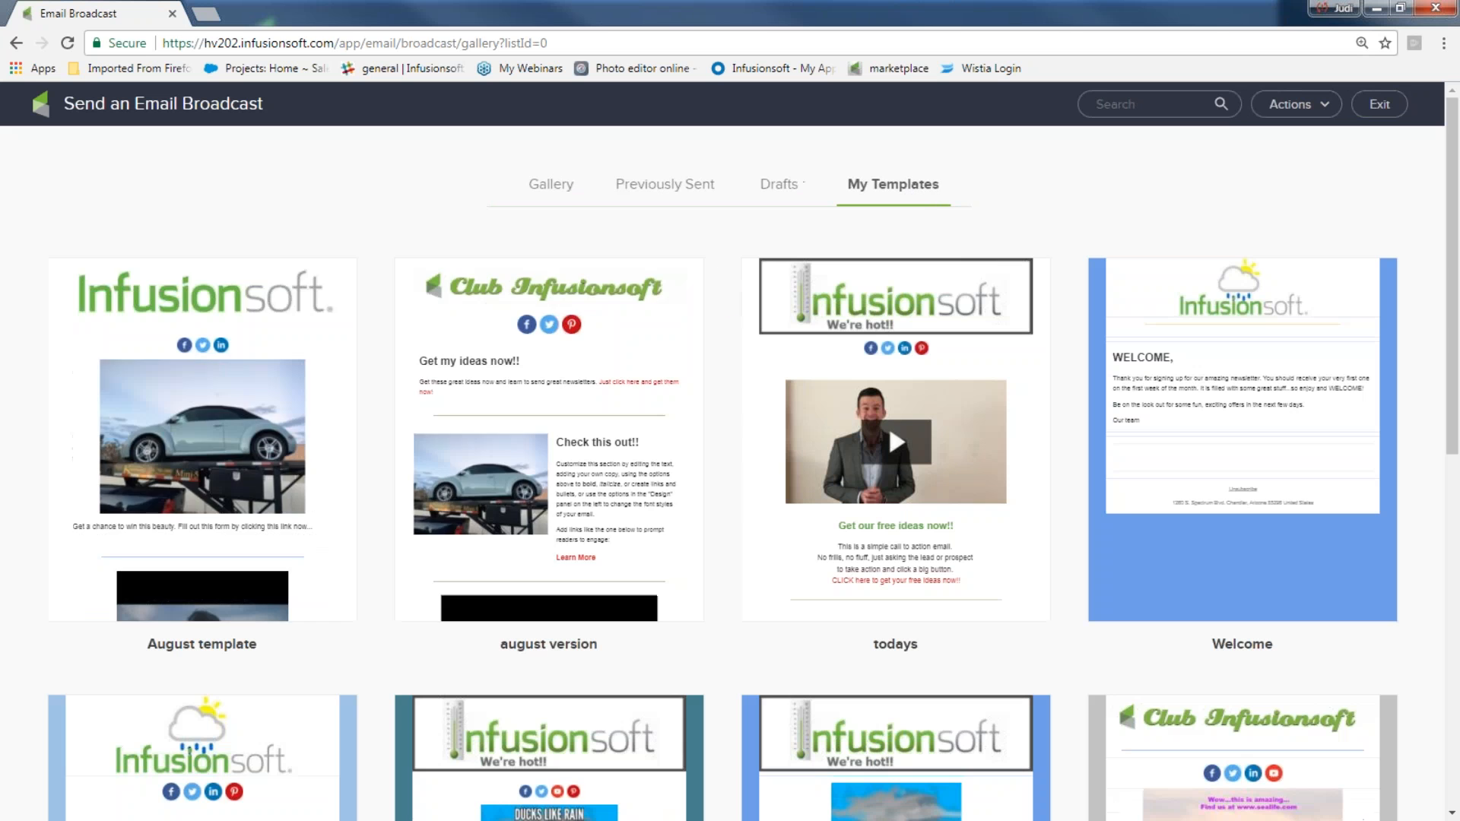
mouse_move(312, 408)
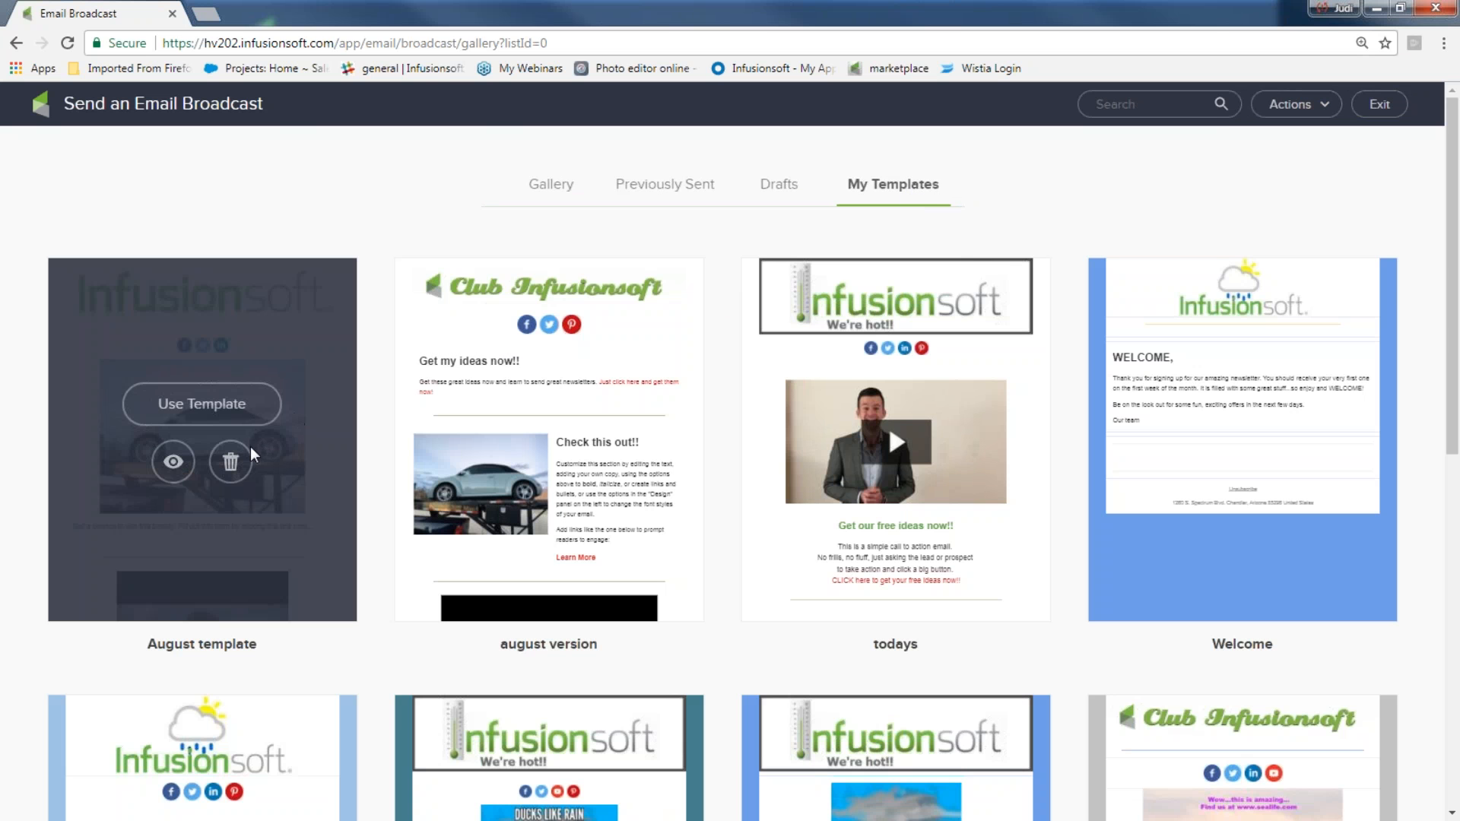
left_click(234, 409)
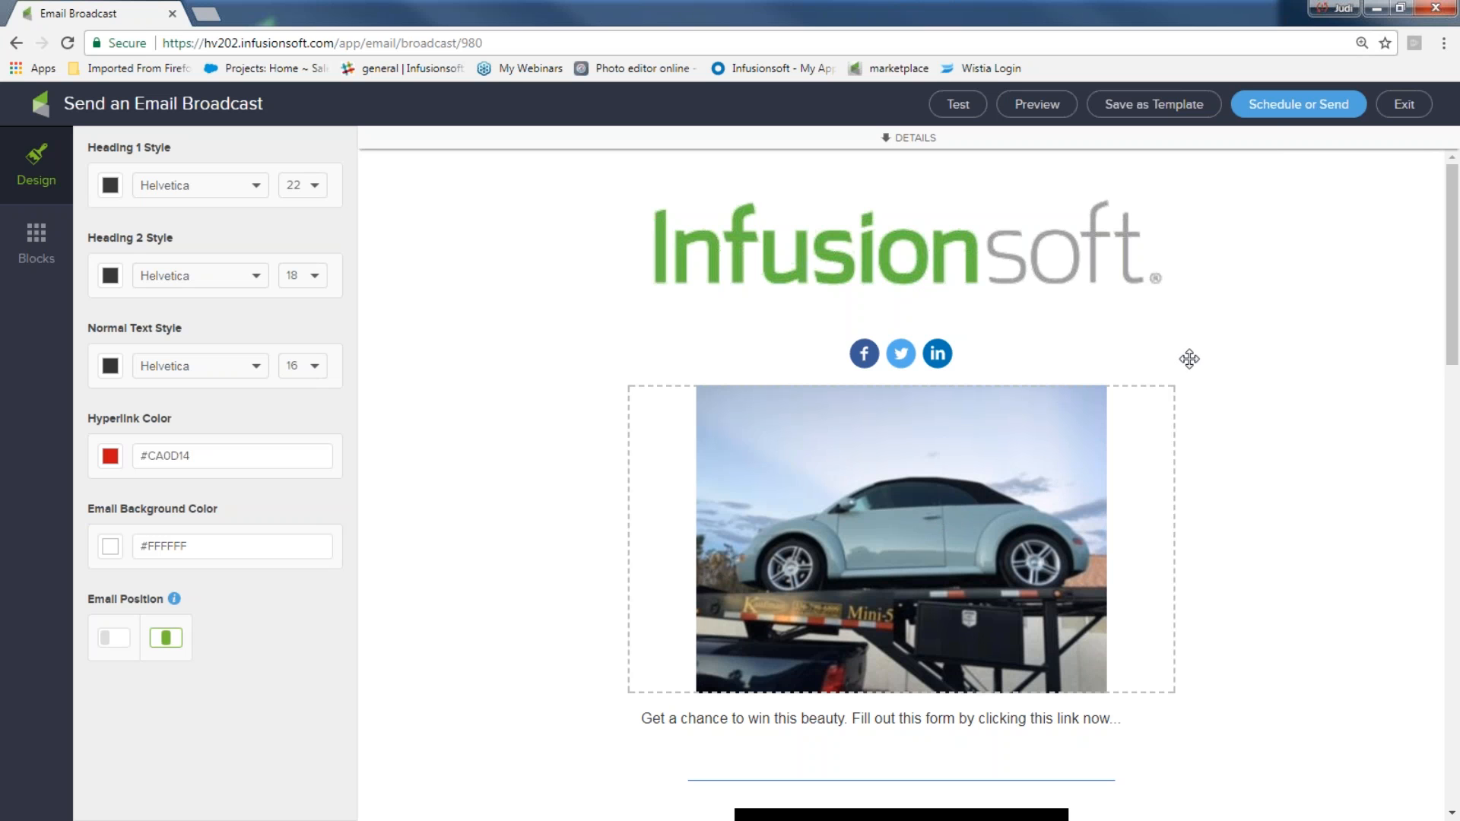
Open the Schedule or Send checklist to review what is missing, then close it
left_click(1269, 107)
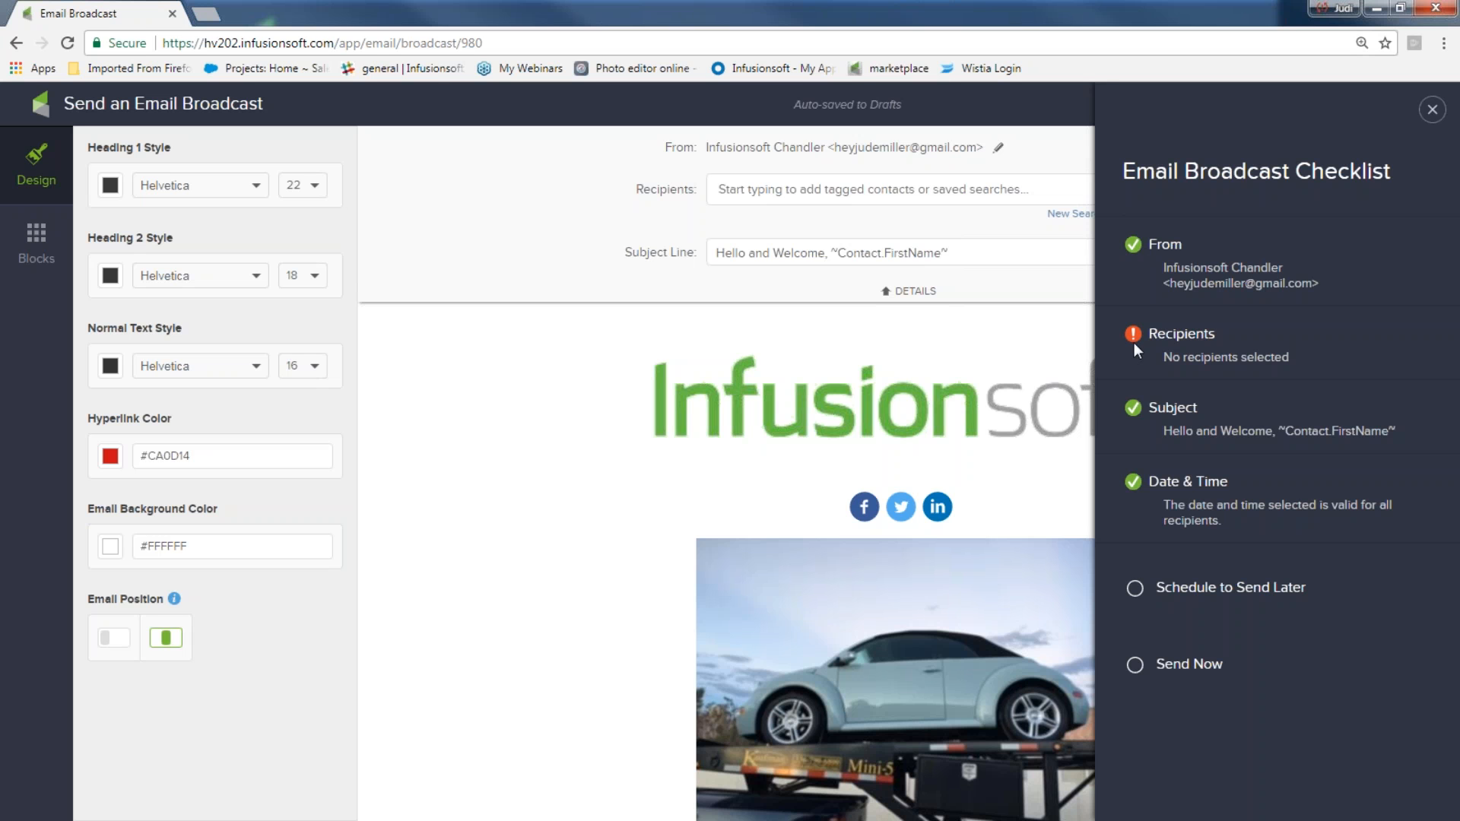
left_click(1433, 110)
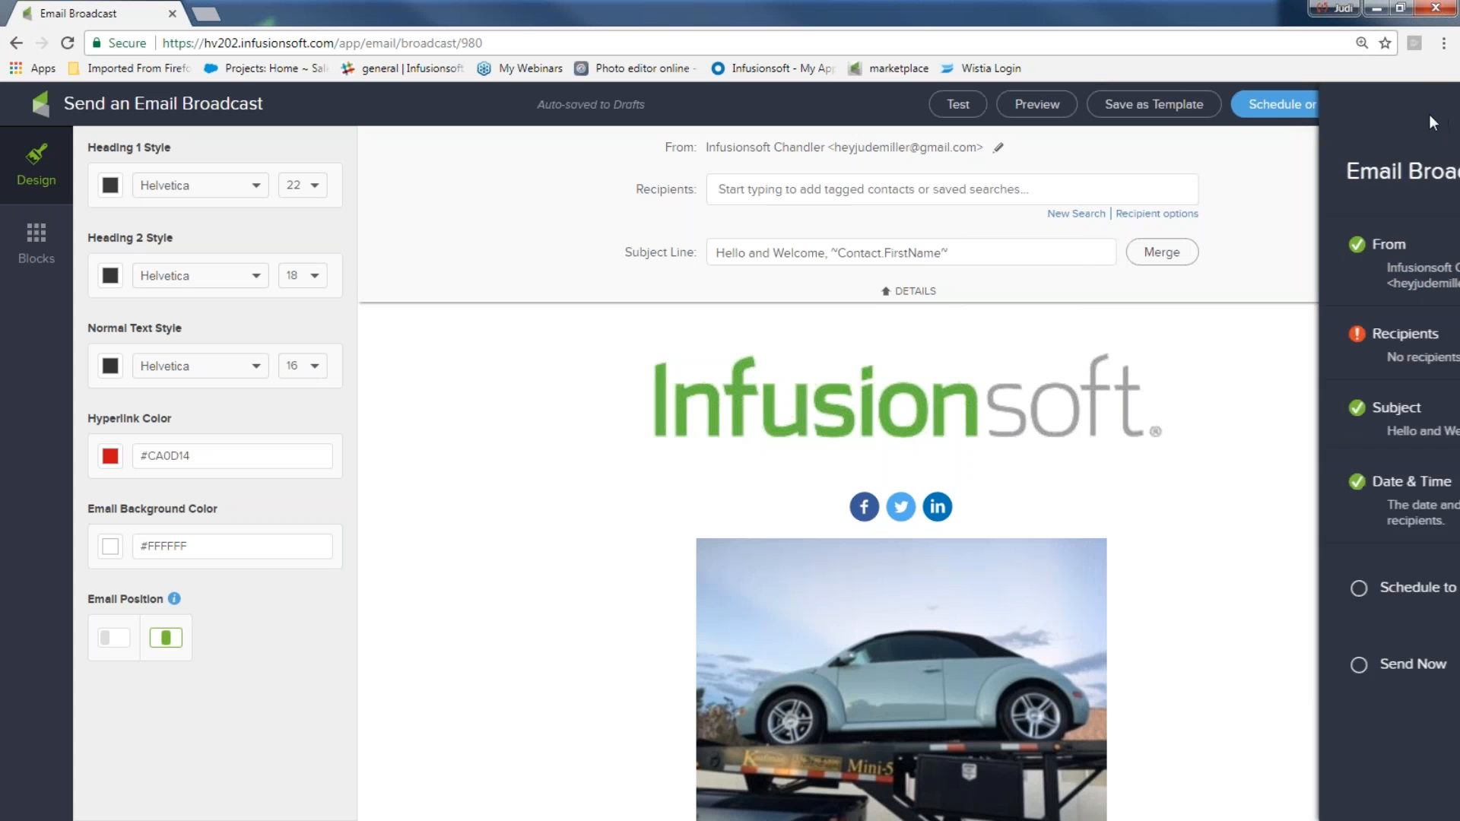
Add the '123 Search May attendees' saved search as recipients, then remove it again
left_click(802, 188)
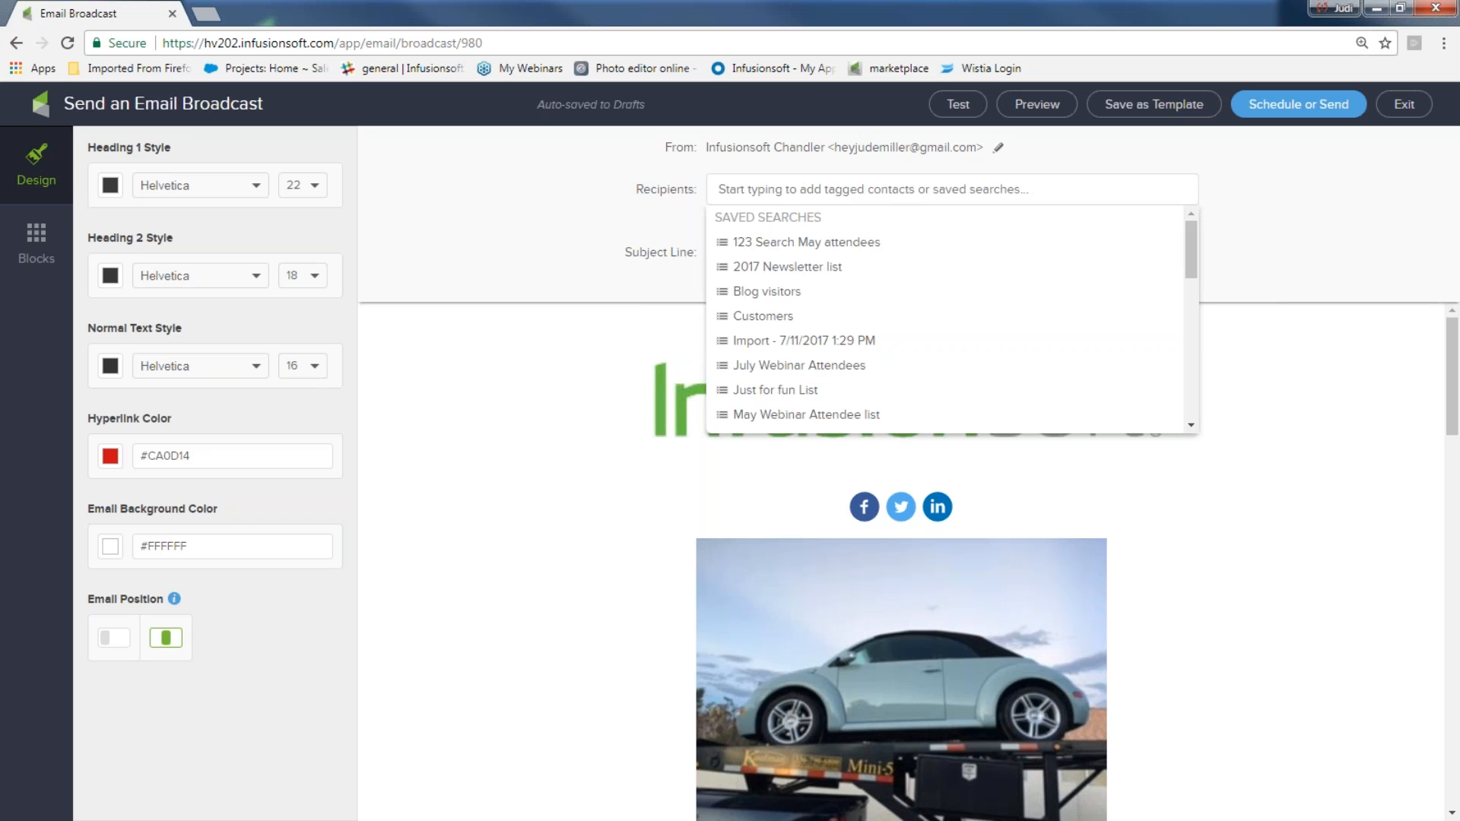
left_click(837, 242)
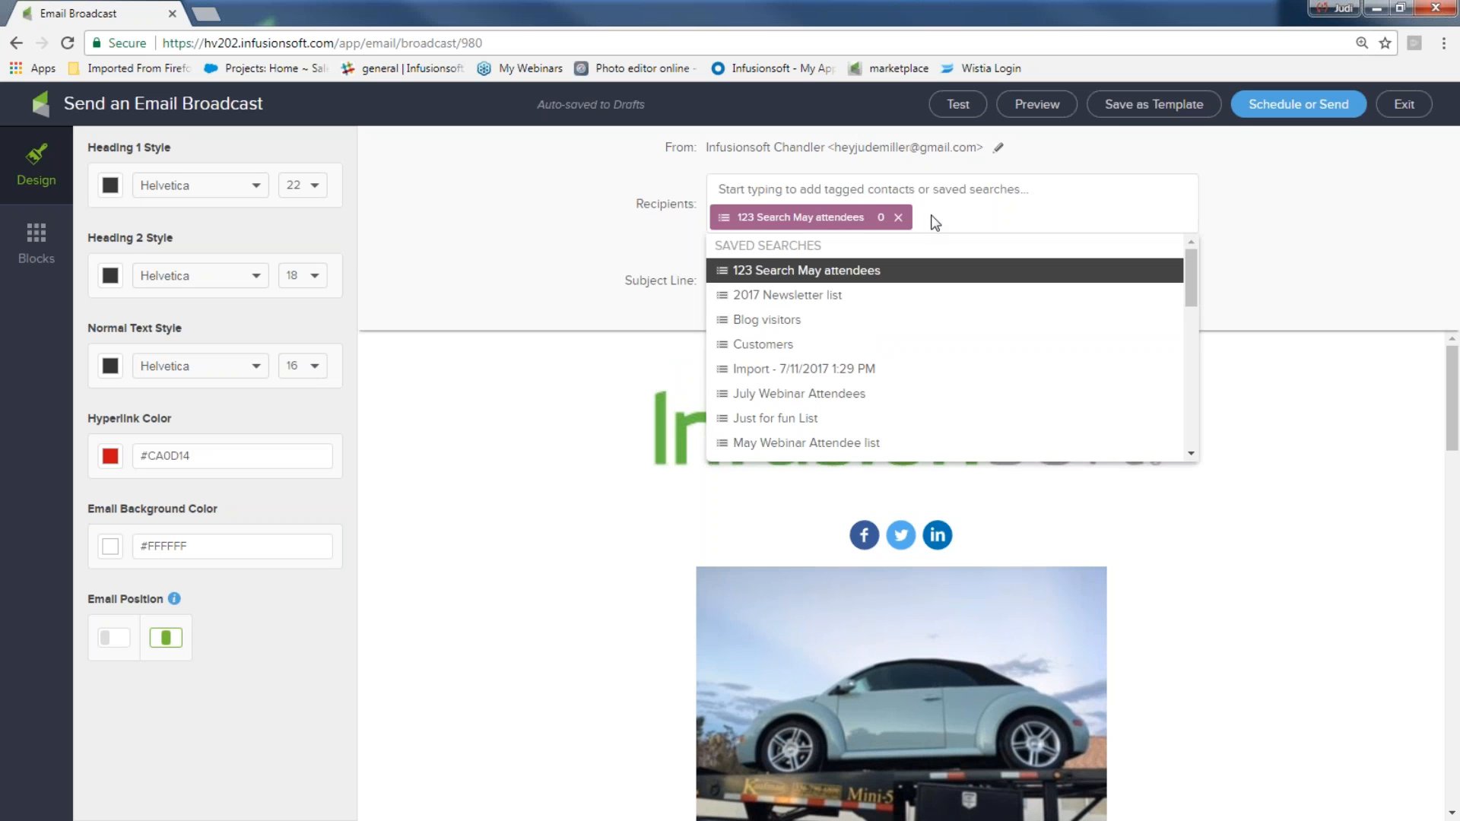
left_click(935, 222)
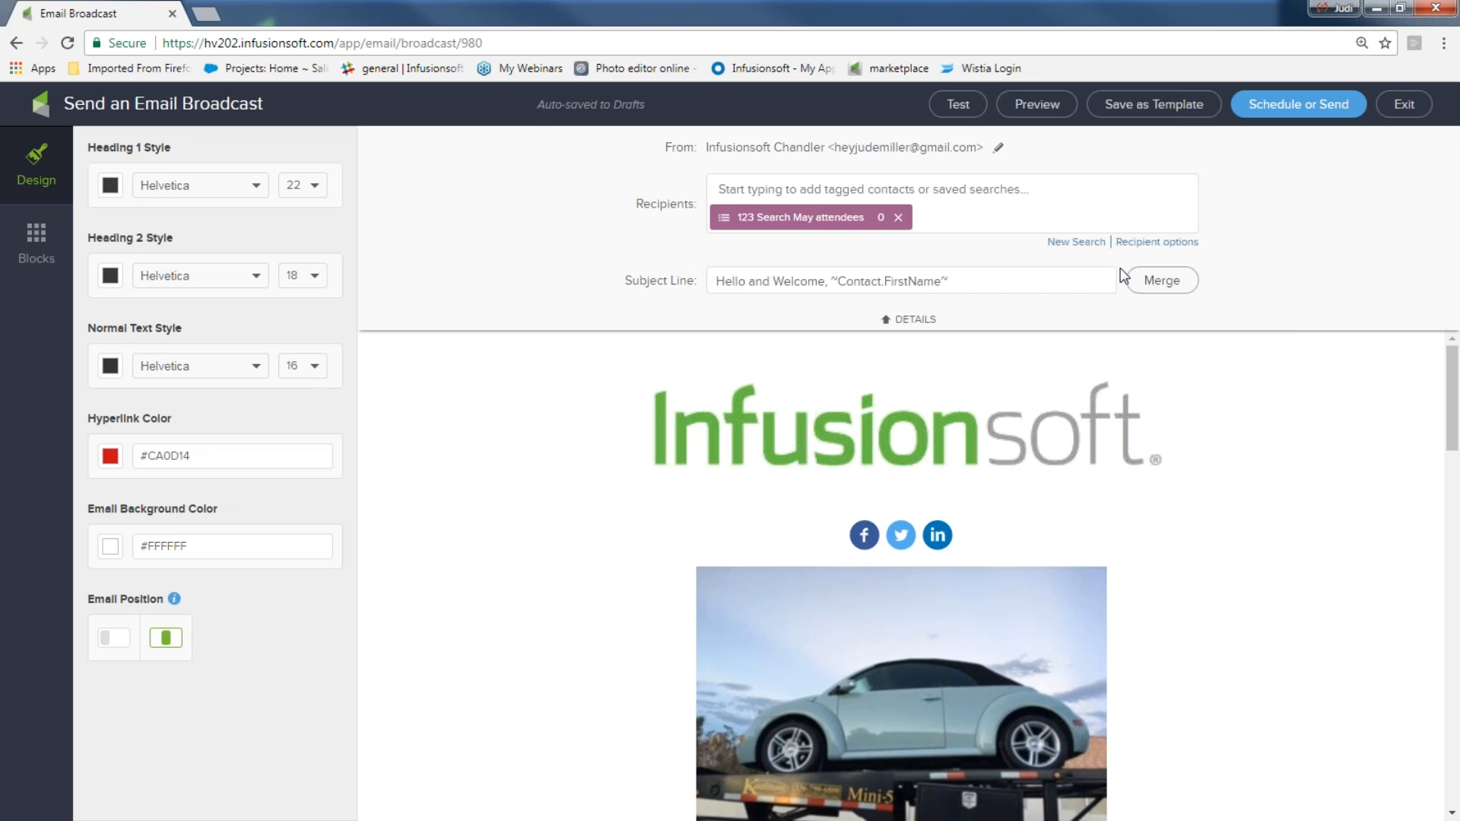
left_click(898, 218)
Search recipient tags for 'nl', add the 'offer and NL sign up July' tag, then remove it
left_click(787, 189)
type("nl")
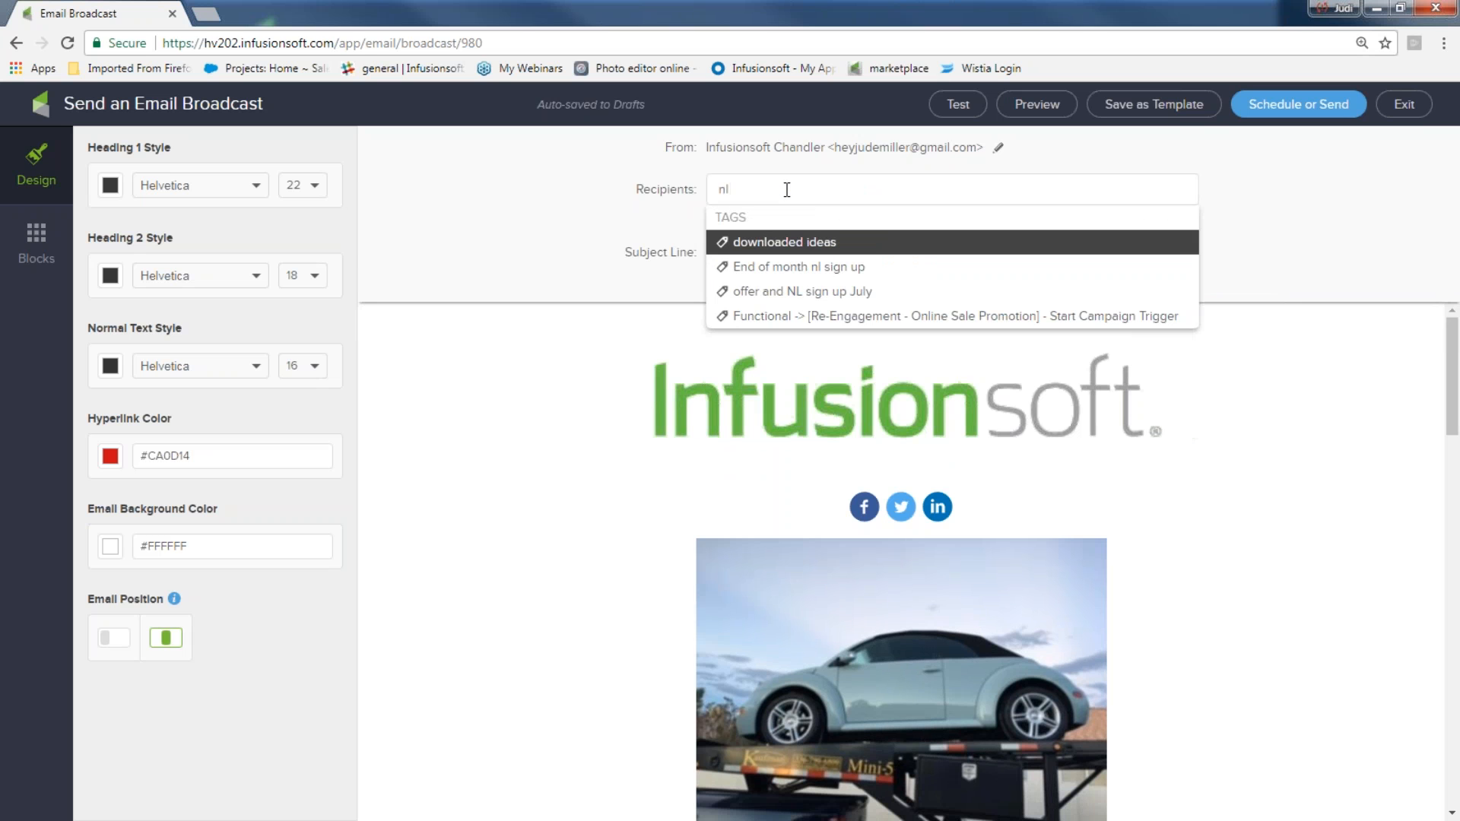
left_click(764, 292)
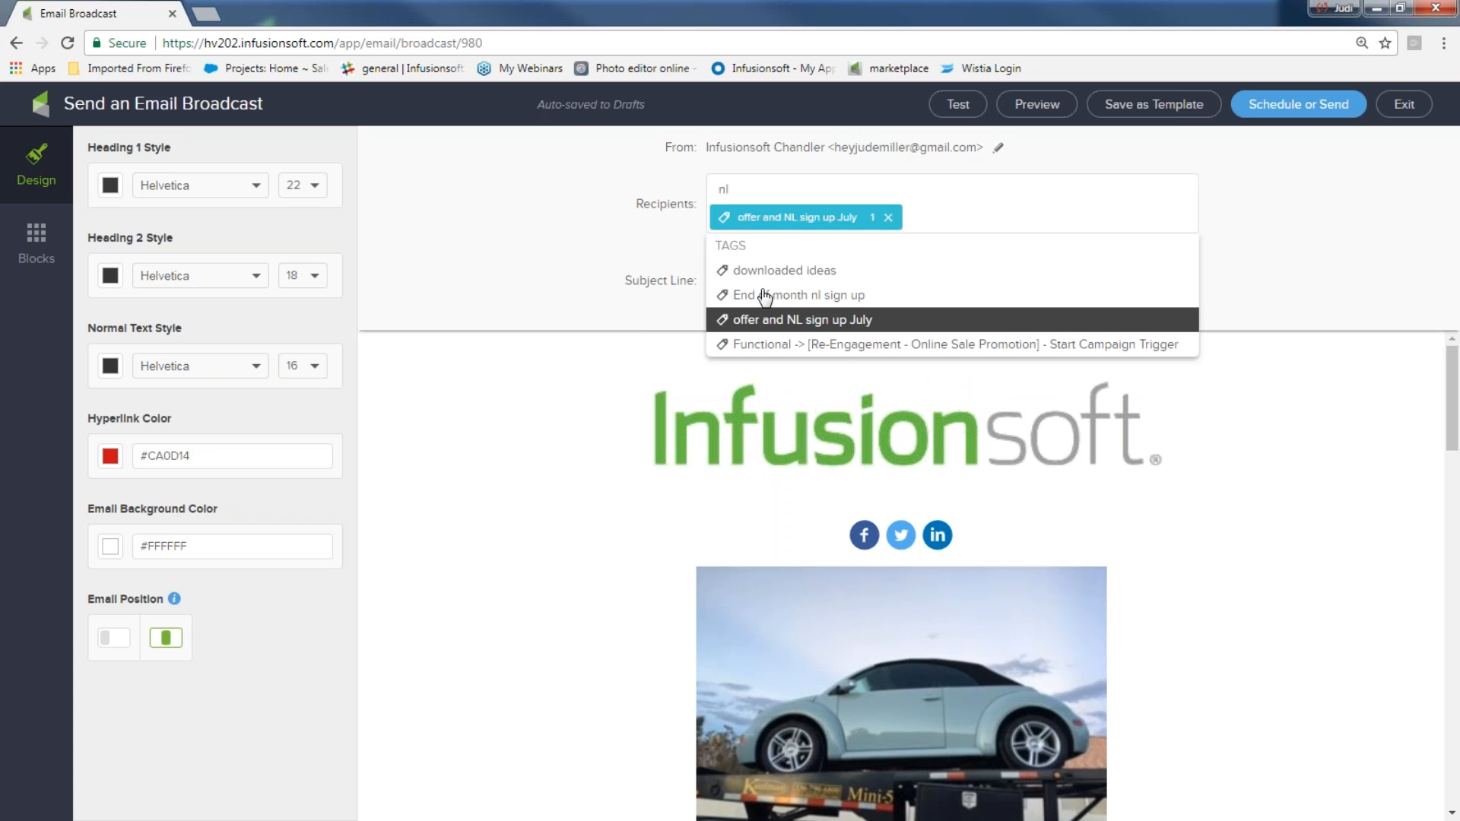
left_click(890, 228)
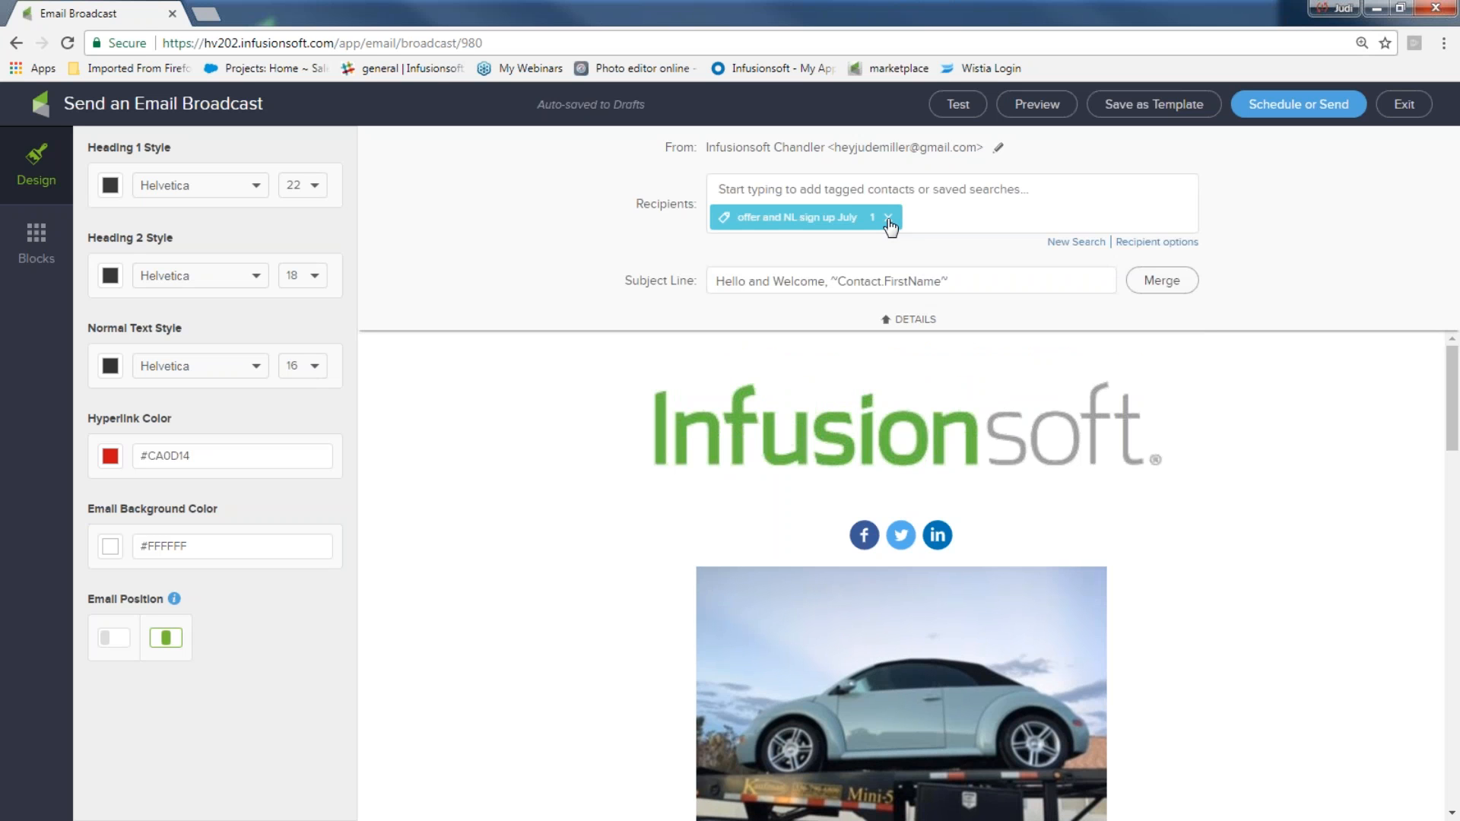
left_click(888, 219)
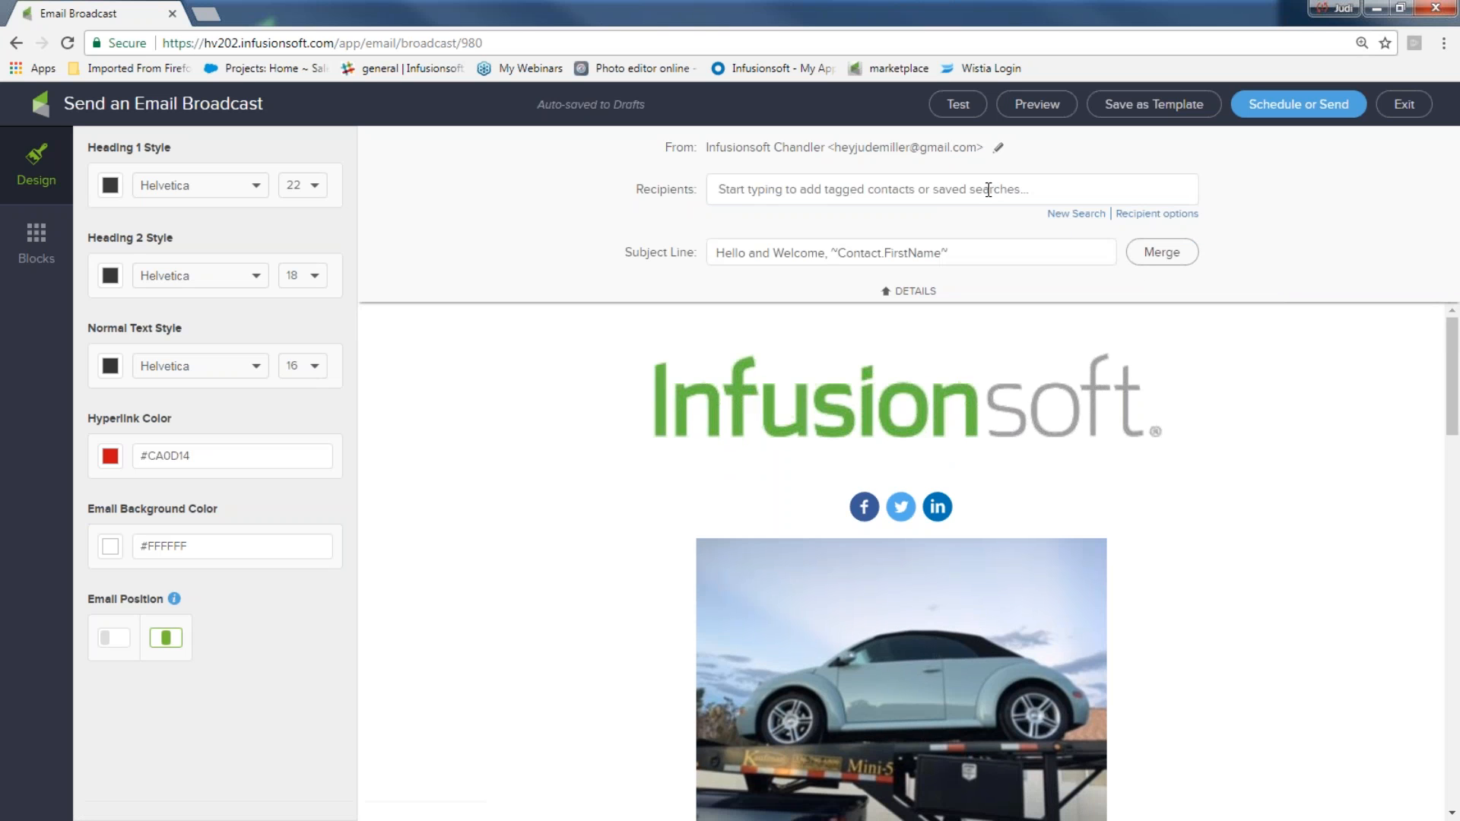
Run a new contact search with no filters and add the resulting list as the broadcast recipients
left_click(1065, 220)
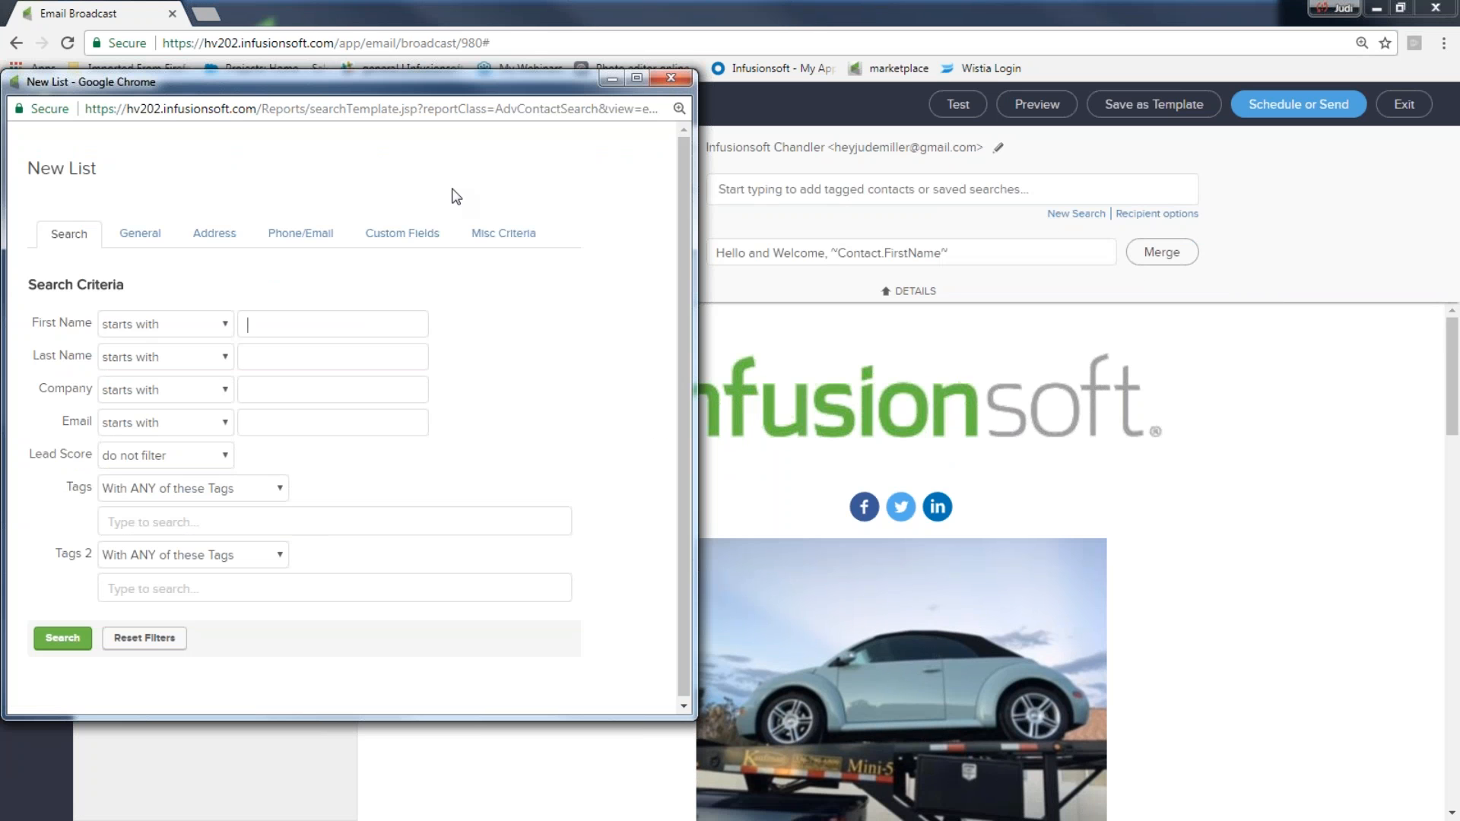
left_click_drag(445, 98, 503, 61)
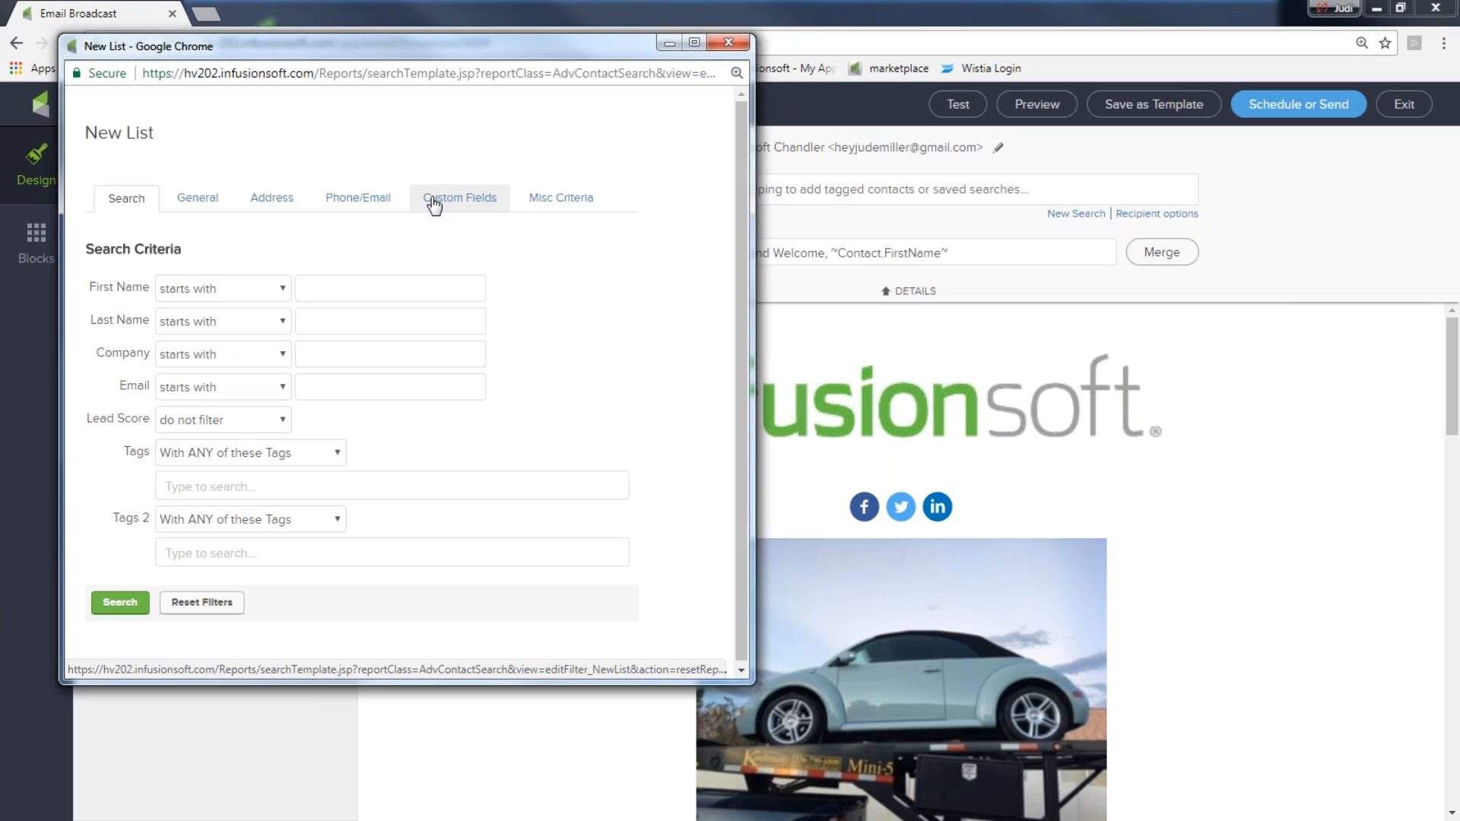
left_click(118, 606)
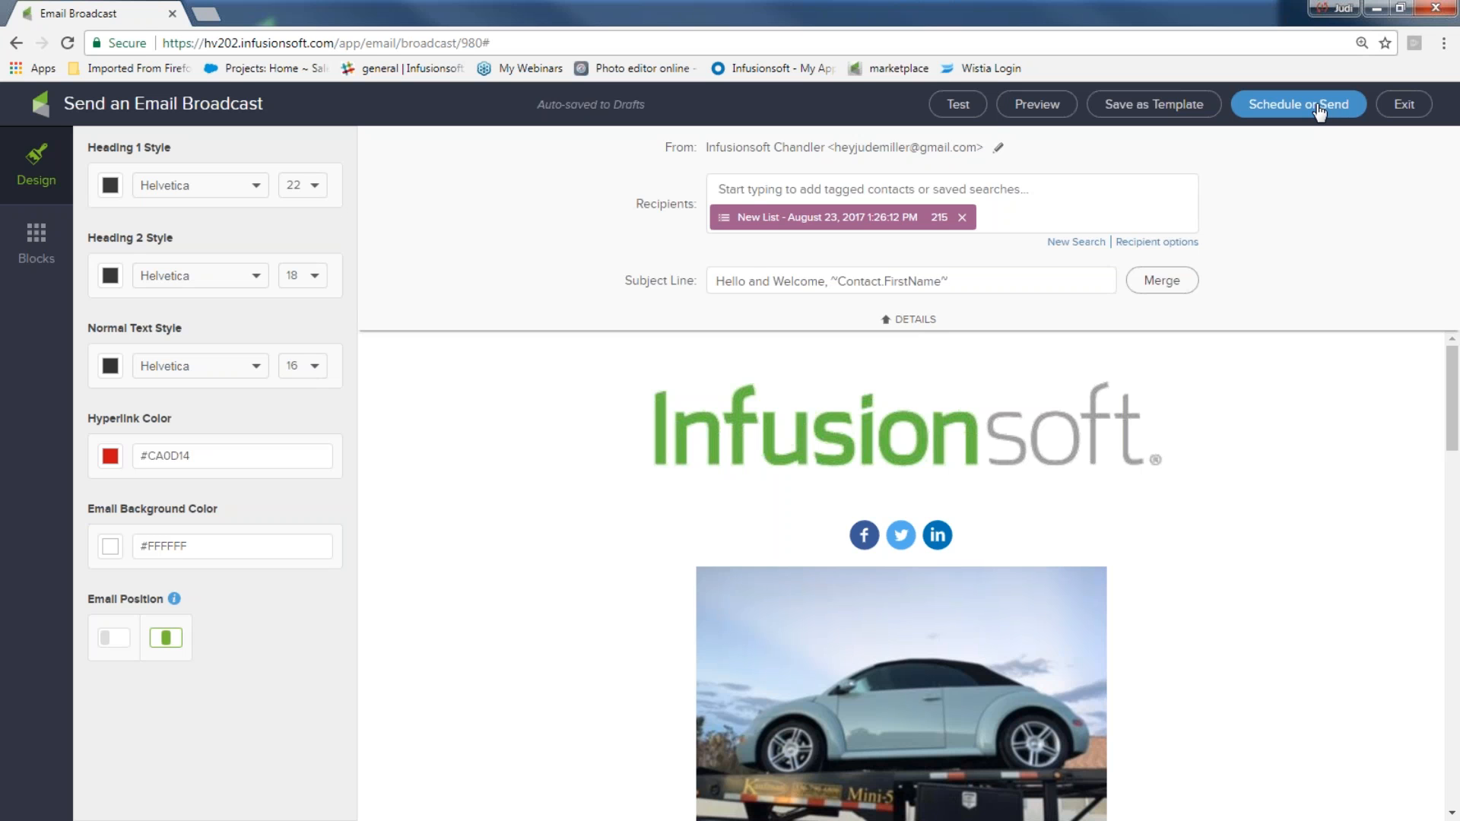
Replace the new list recipient with the 'offer and NL sign up July' and 'End of month nl sign up' tags
left_click(962, 218)
left_click(811, 193)
type("nl")
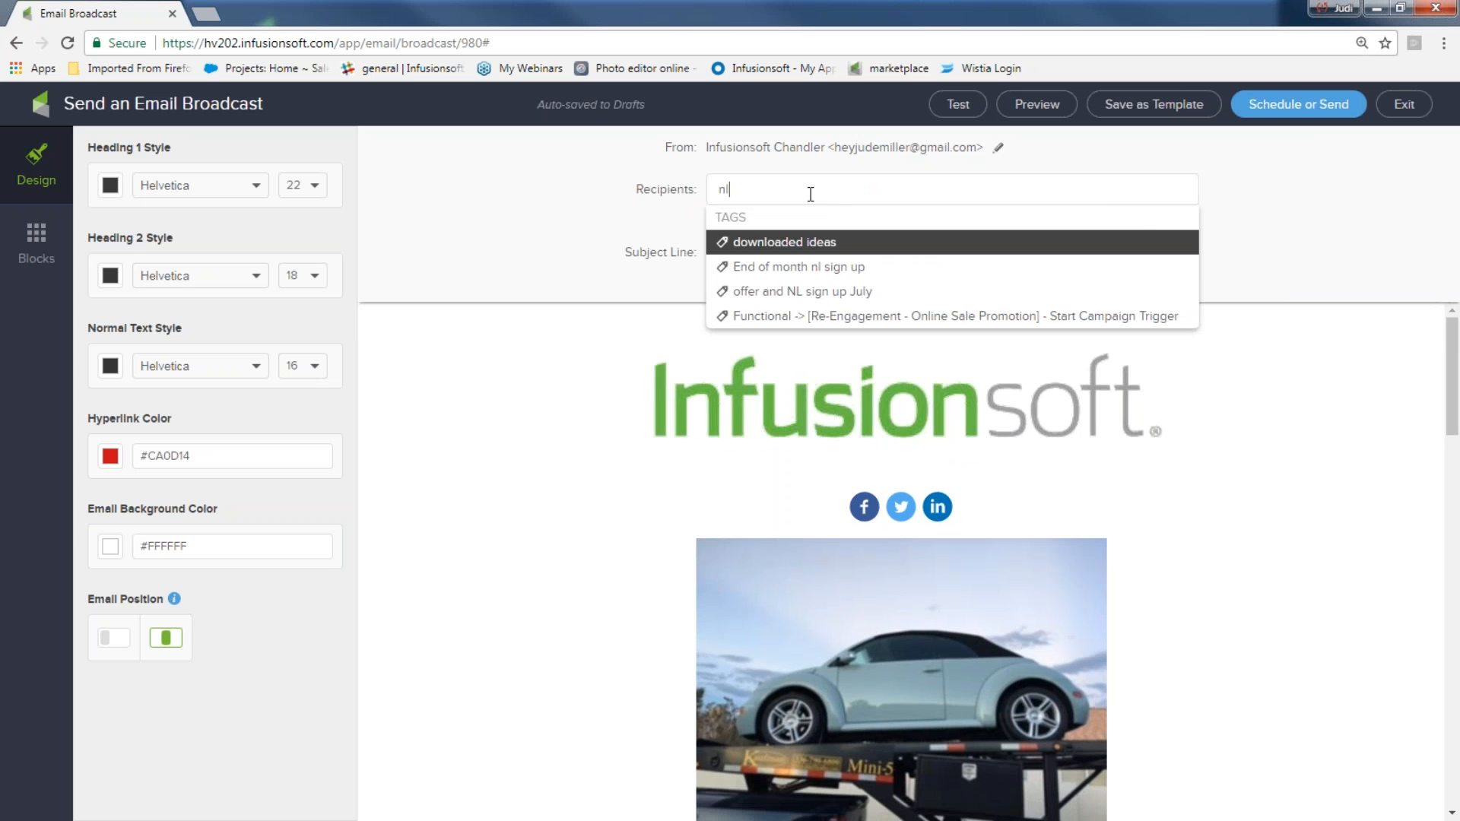
left_click(790, 292)
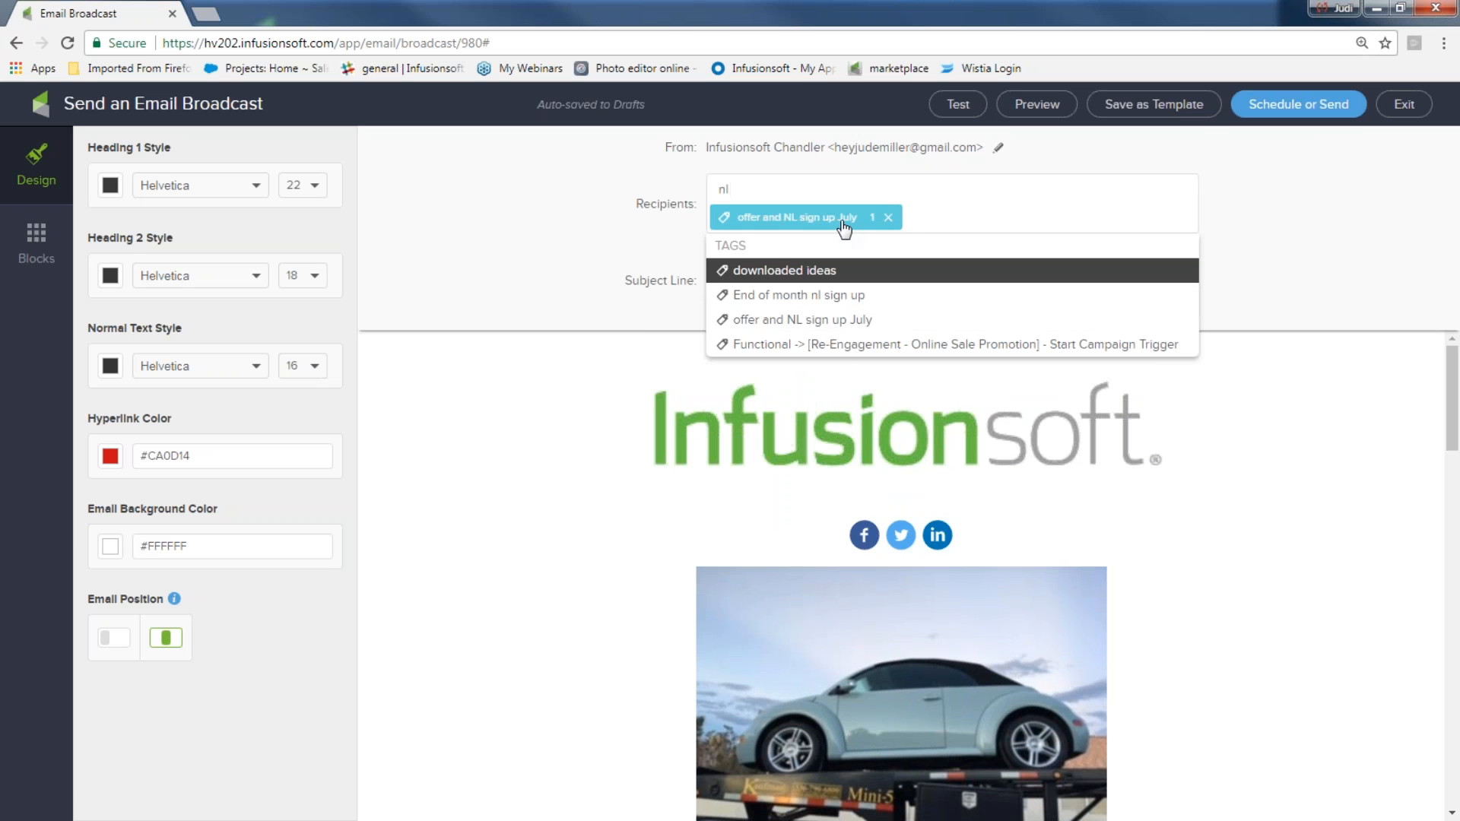
left_click(862, 298)
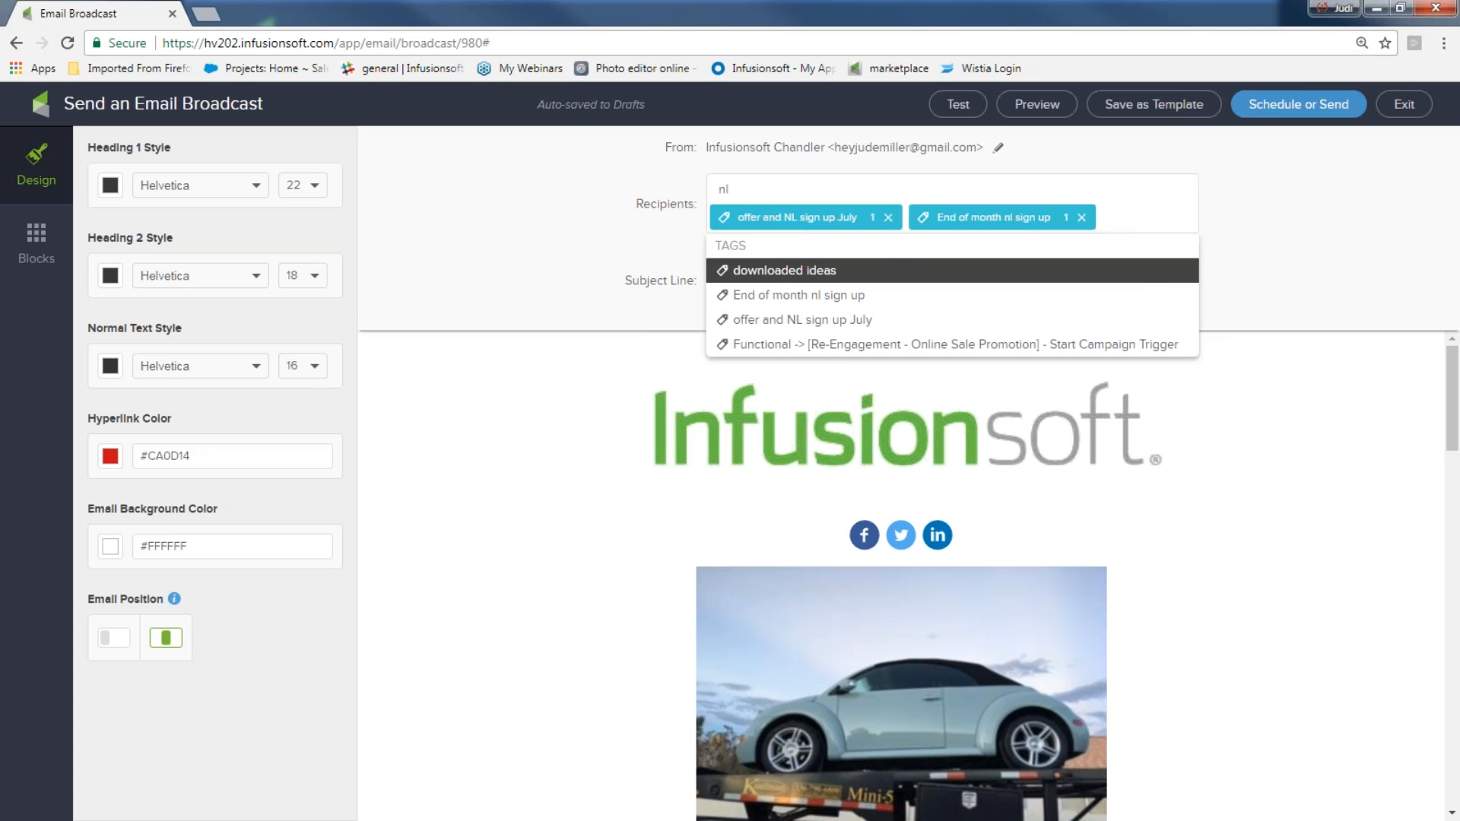
Open the Schedule or Send checklist, choose Send Now and send the broadcast immediately
left_click(1270, 111)
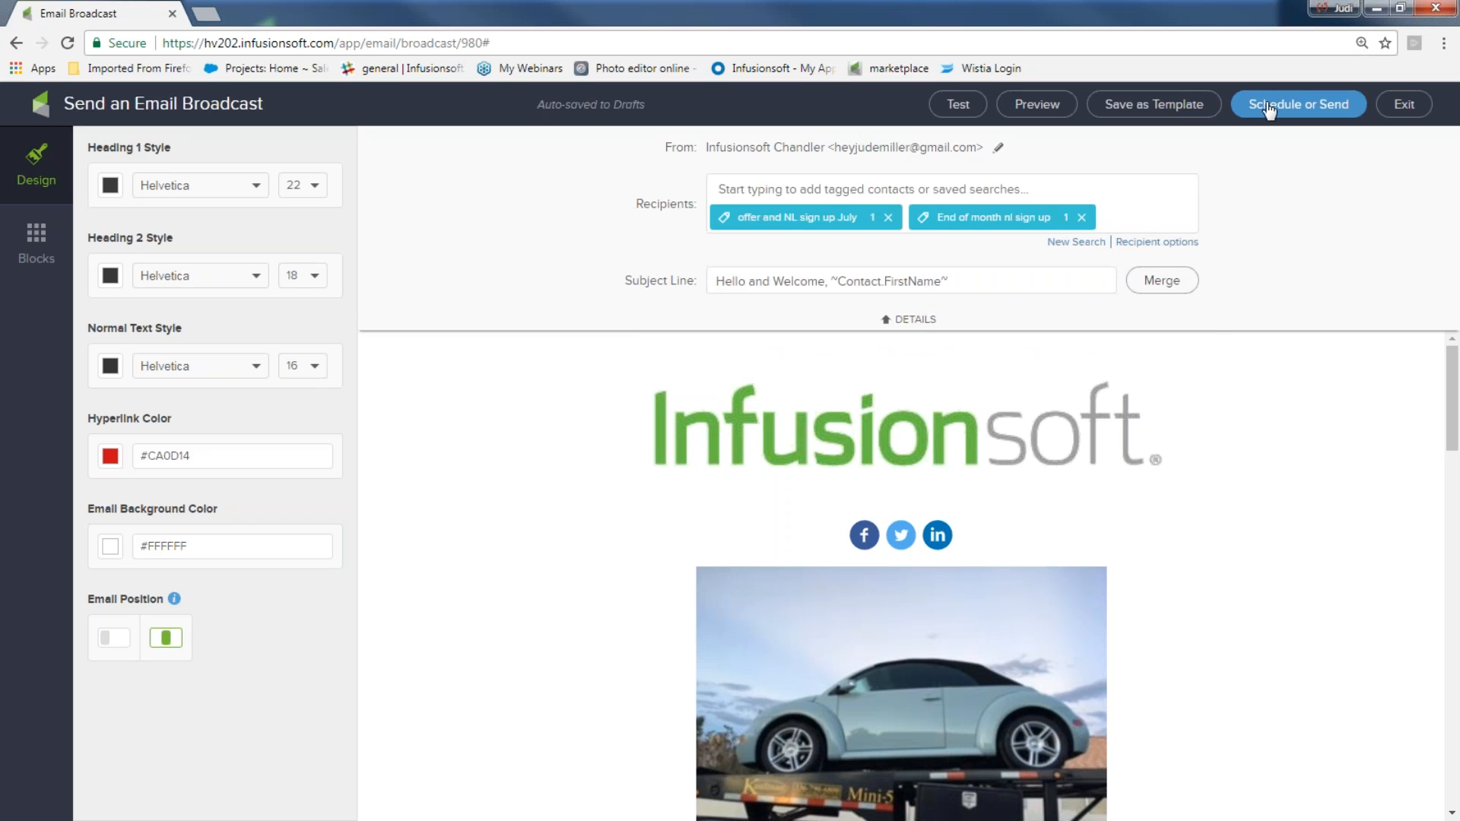
left_click(1270, 108)
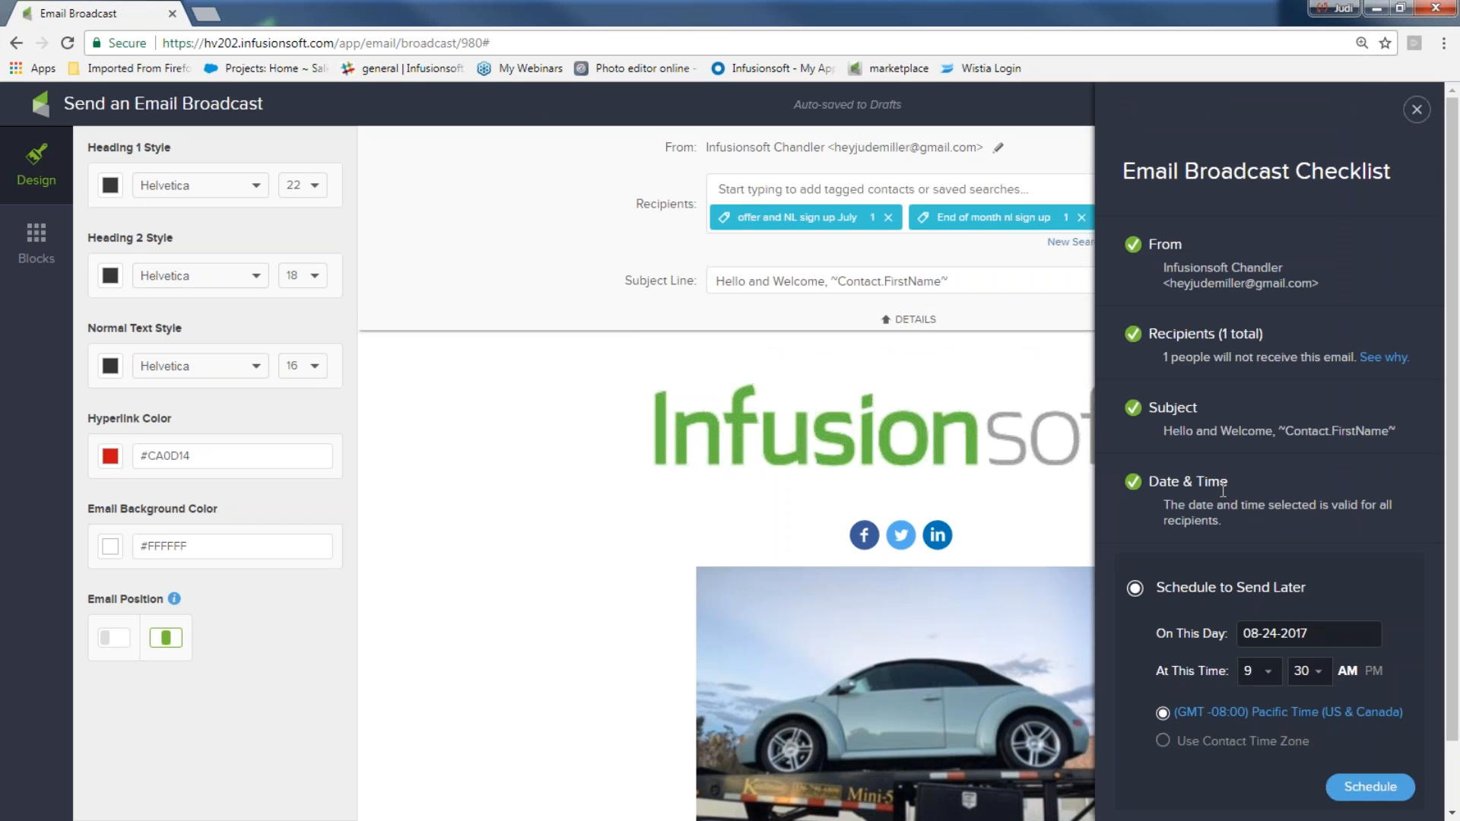
scroll(1261, 689, "down", 1)
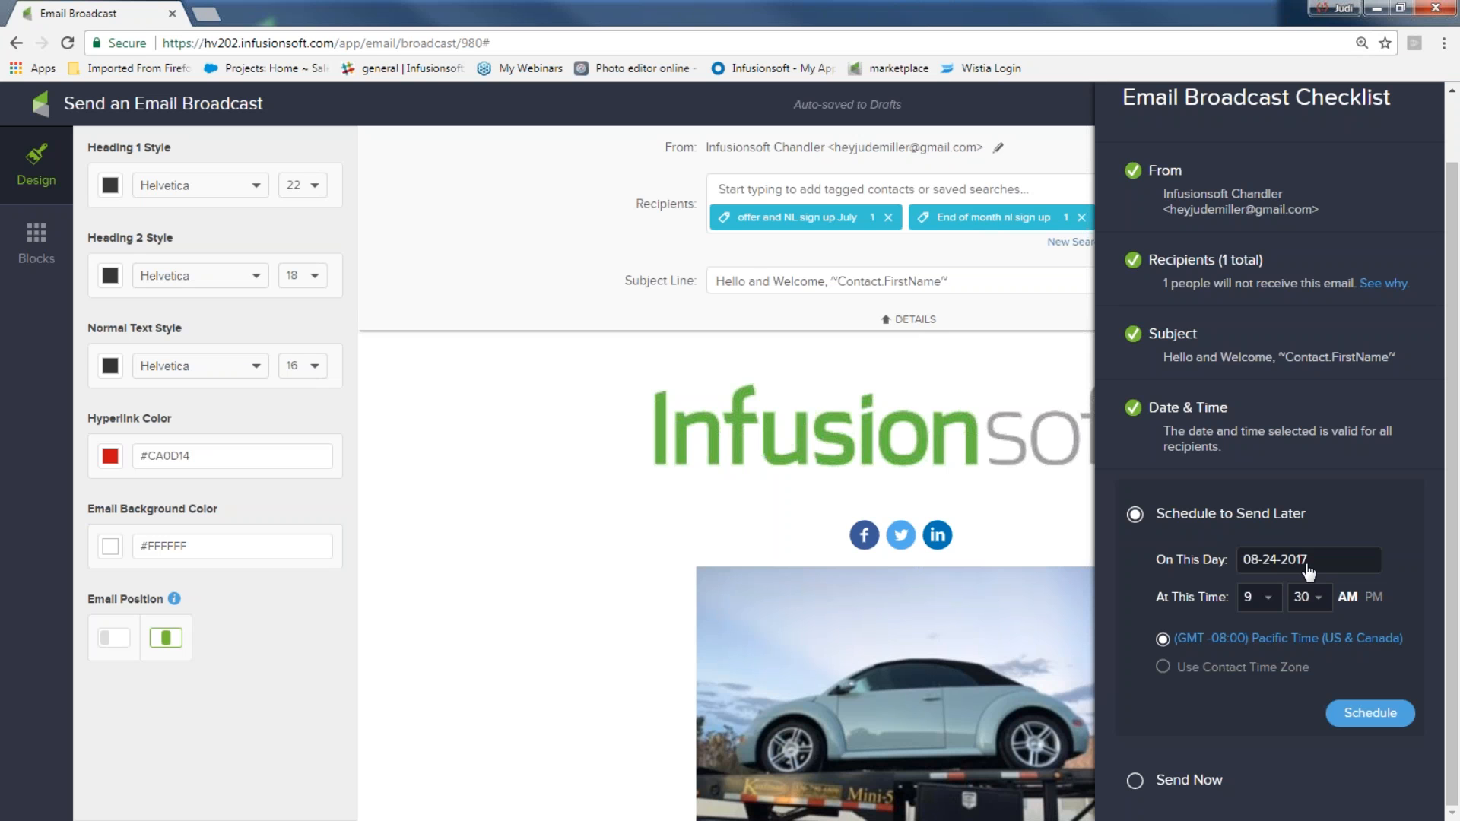
left_click(1135, 788)
left_click(1383, 746)
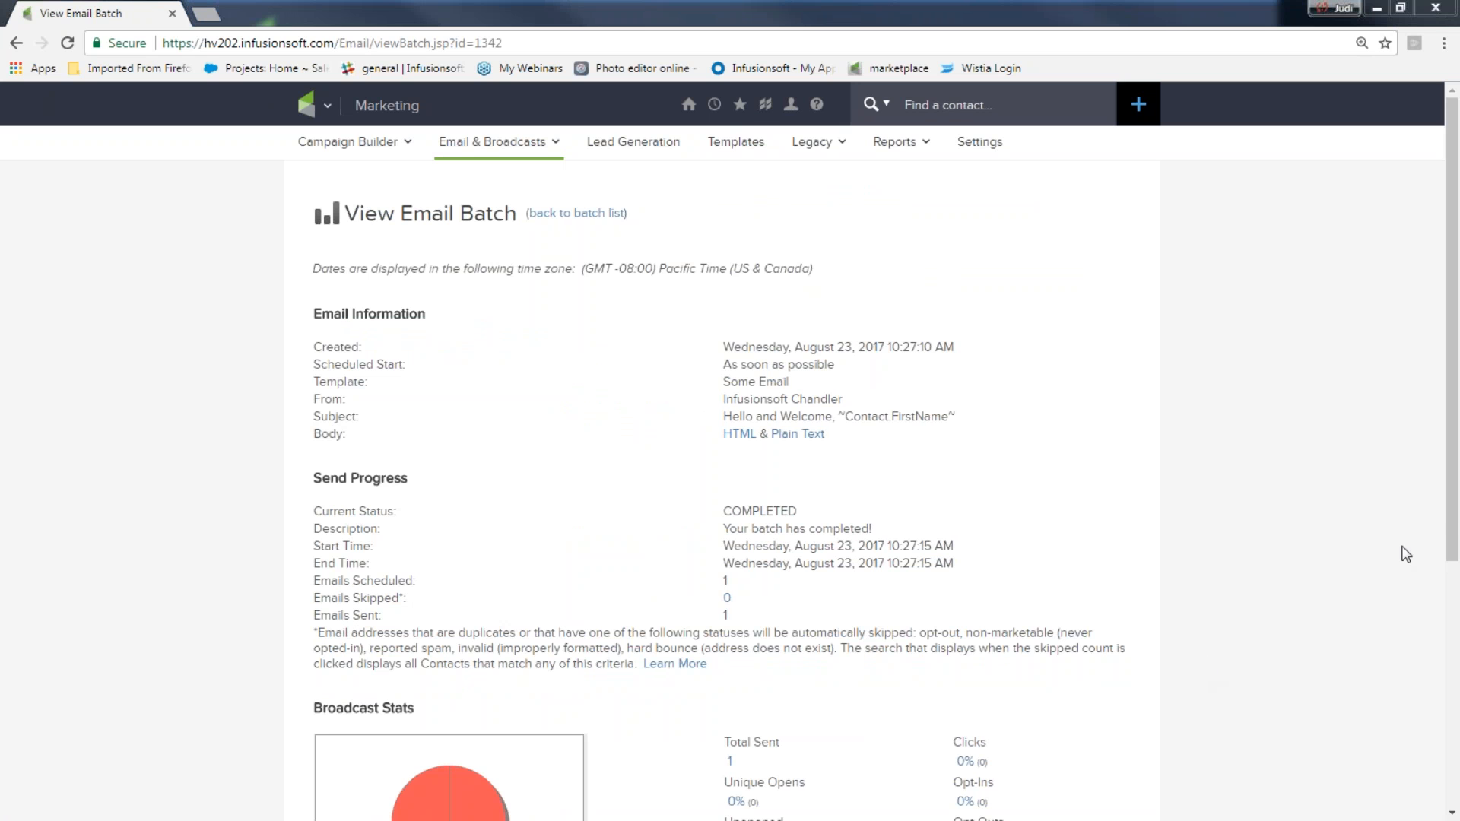
Start a new email broadcast from the saved 'August template' in My Templates
left_click_drag(1455, 525, 1395, 662)
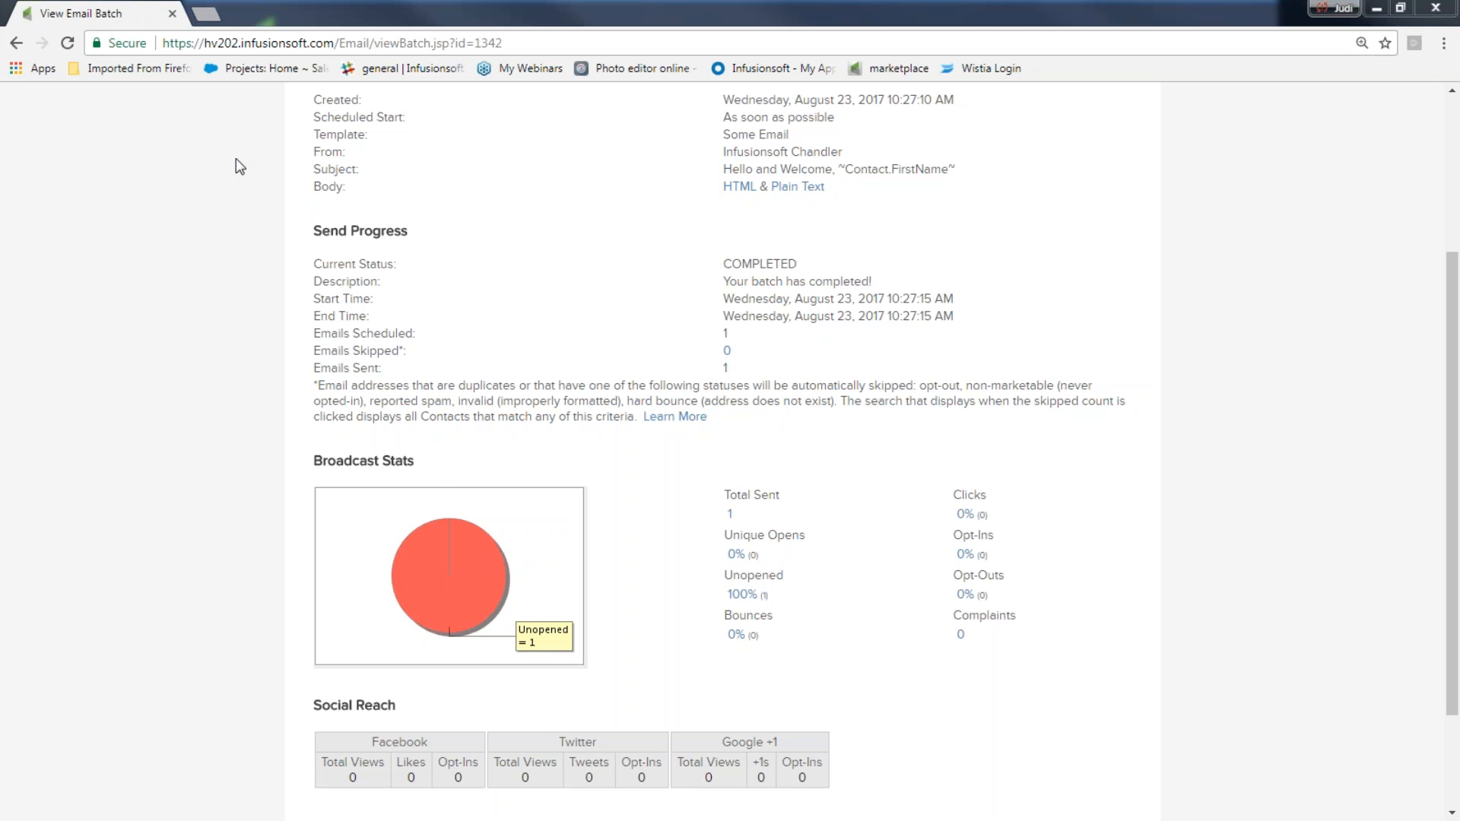
scroll(209, 379, "up", 3)
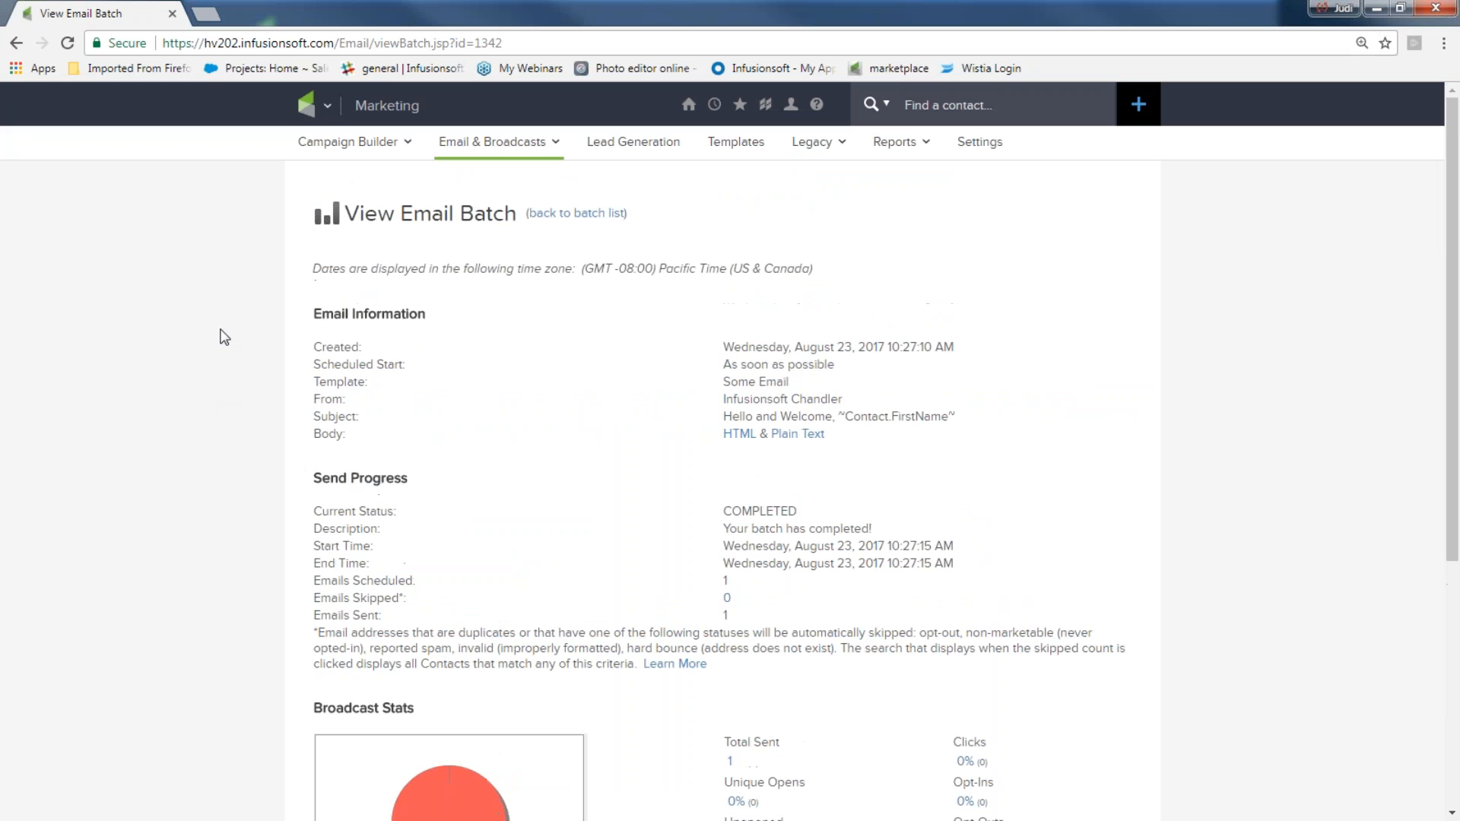
left_click(315, 105)
left_click(631, 207)
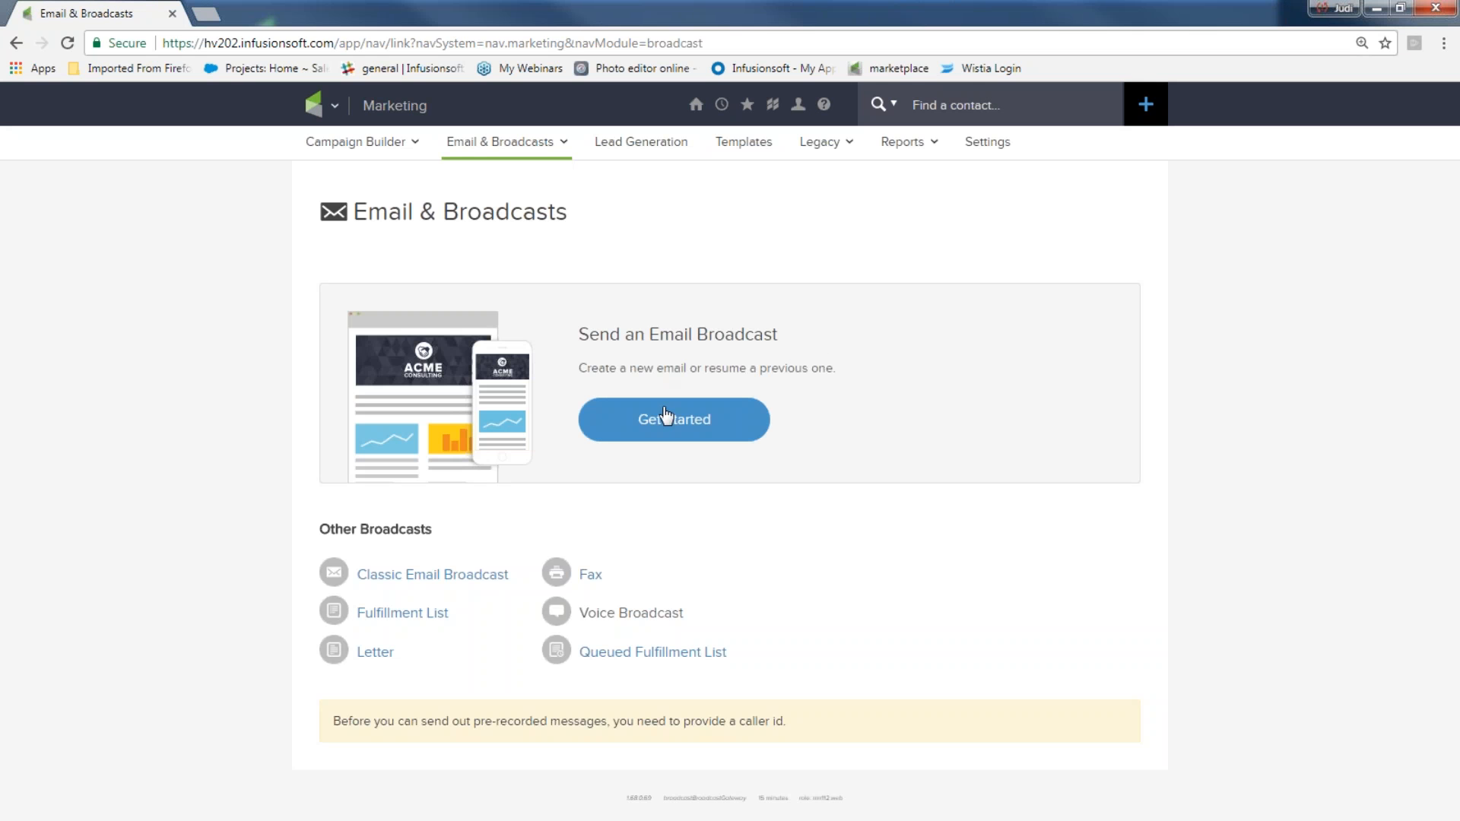
left_click(662, 417)
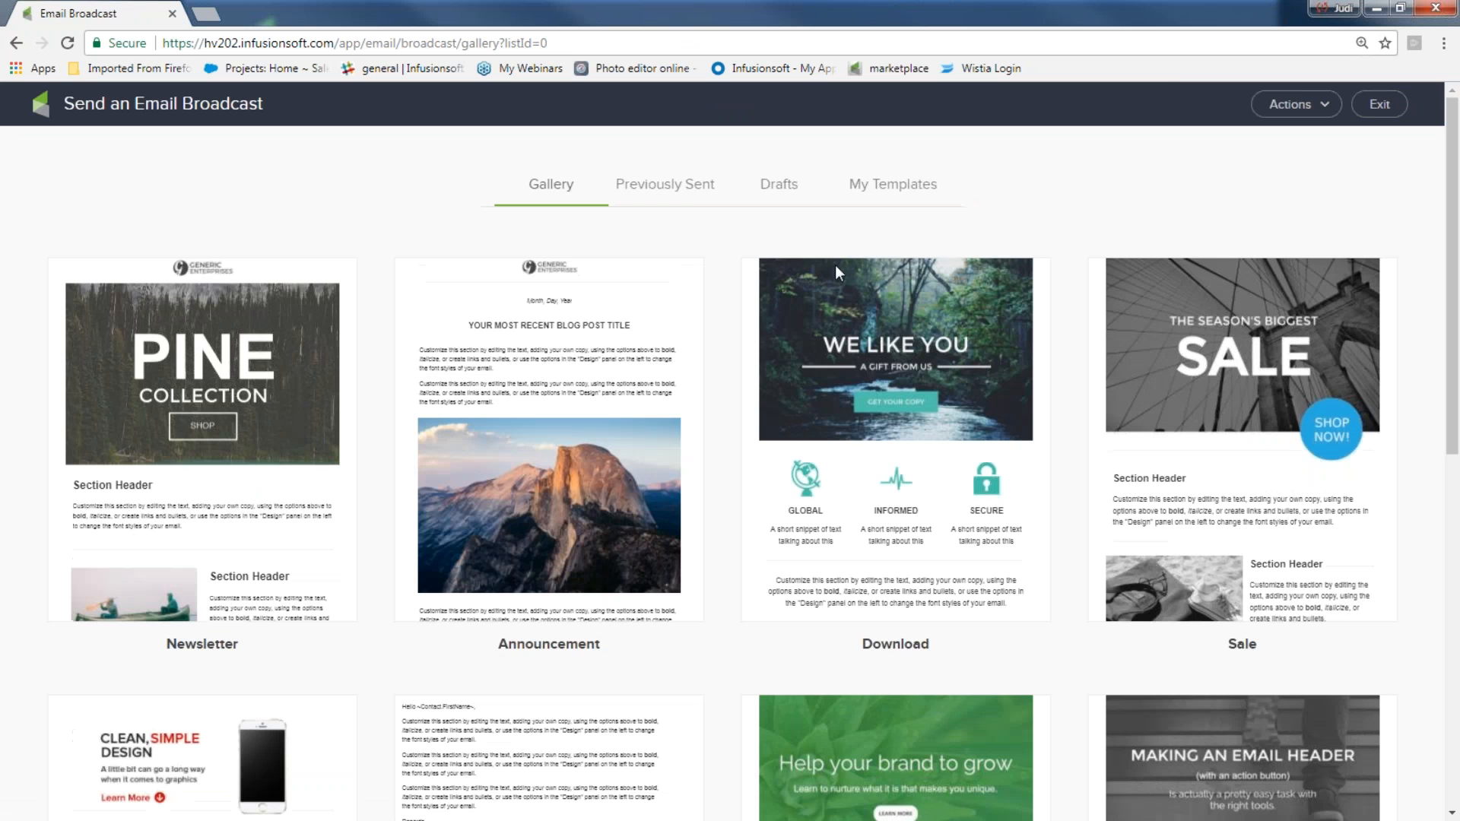
left_click(871, 189)
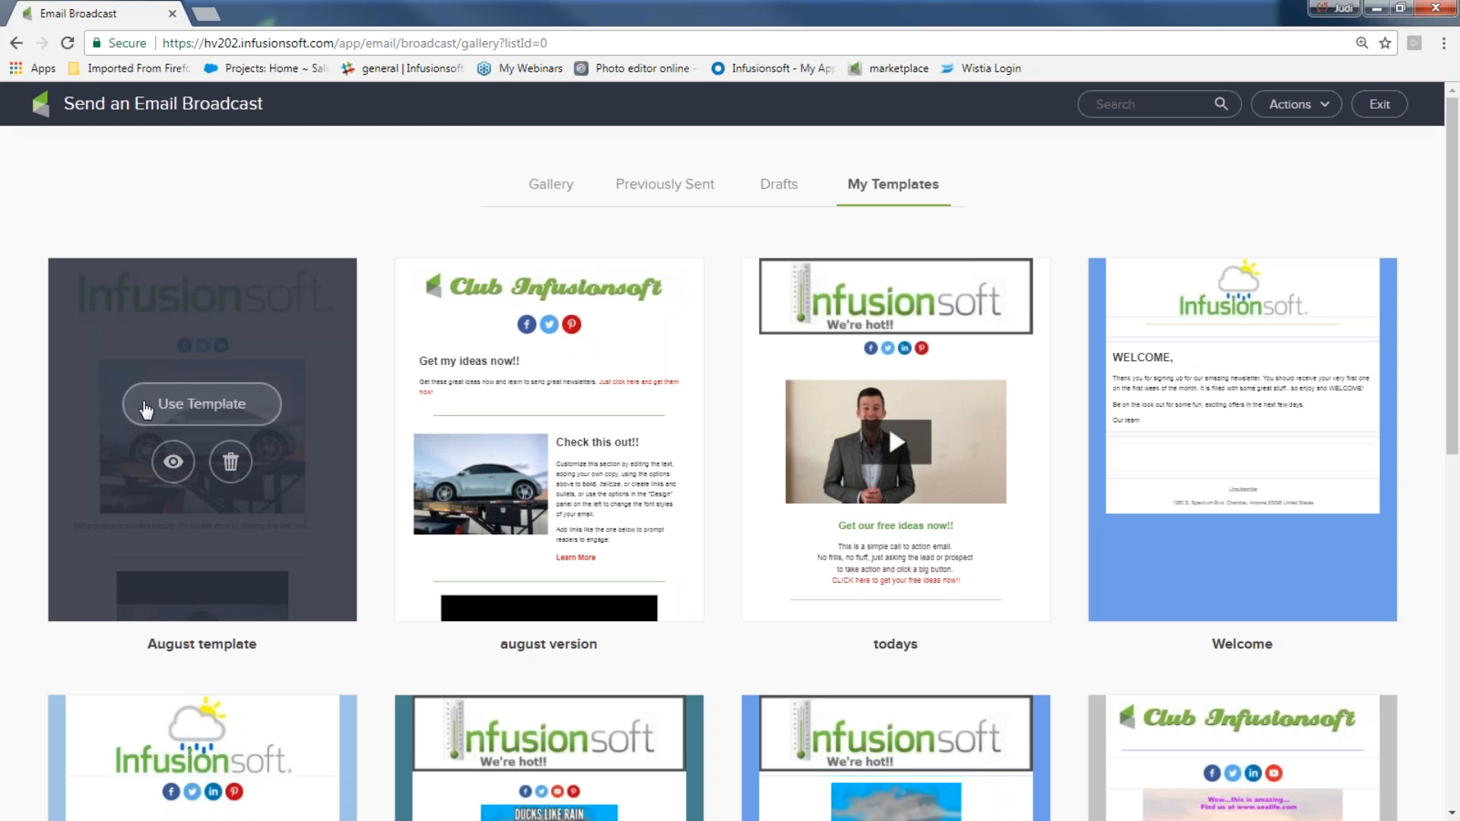
left_click(184, 404)
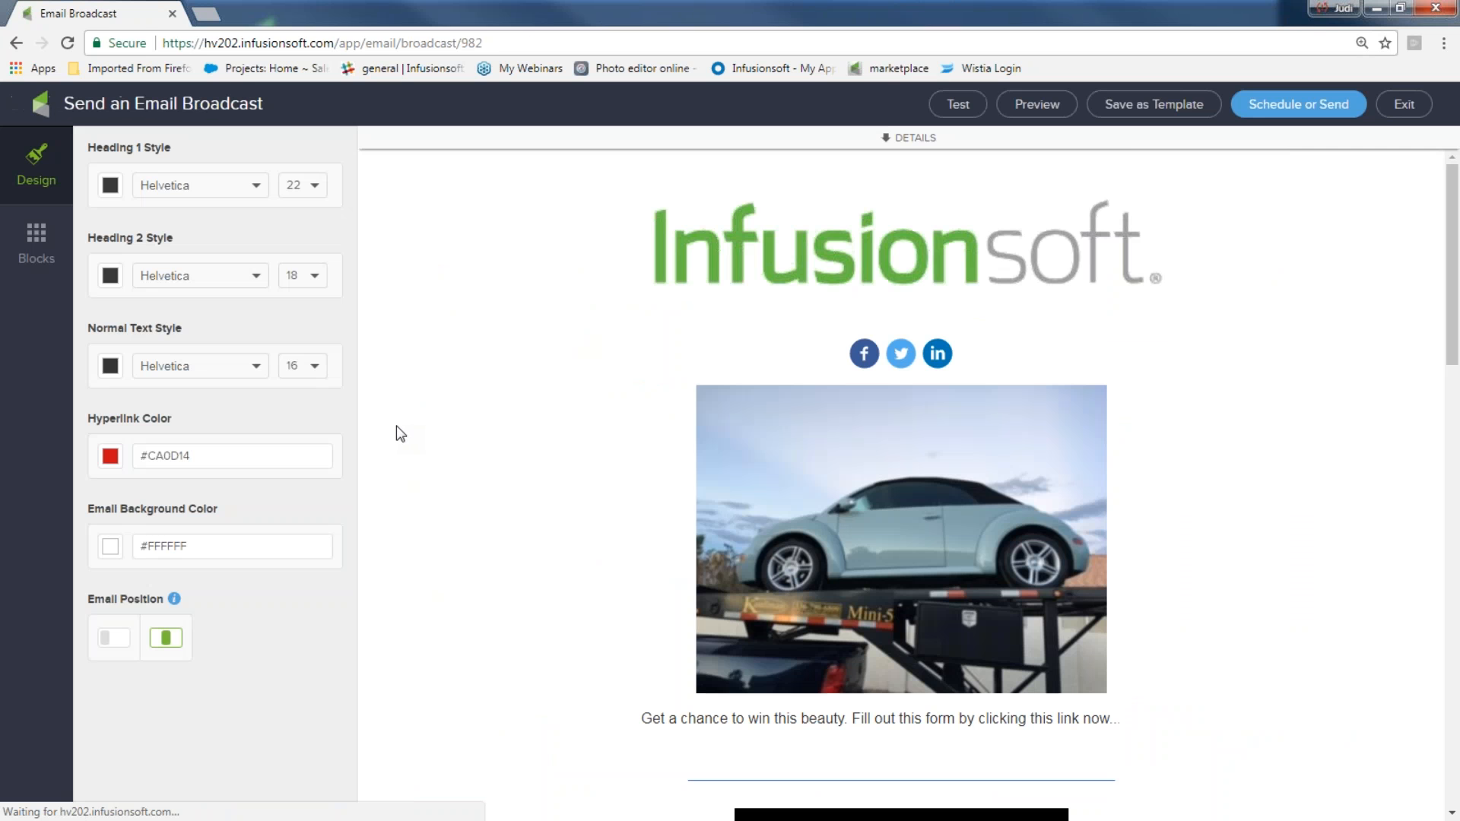
Open the Schedule or Send checklist to review what is missing, then close it
left_click(1299, 107)
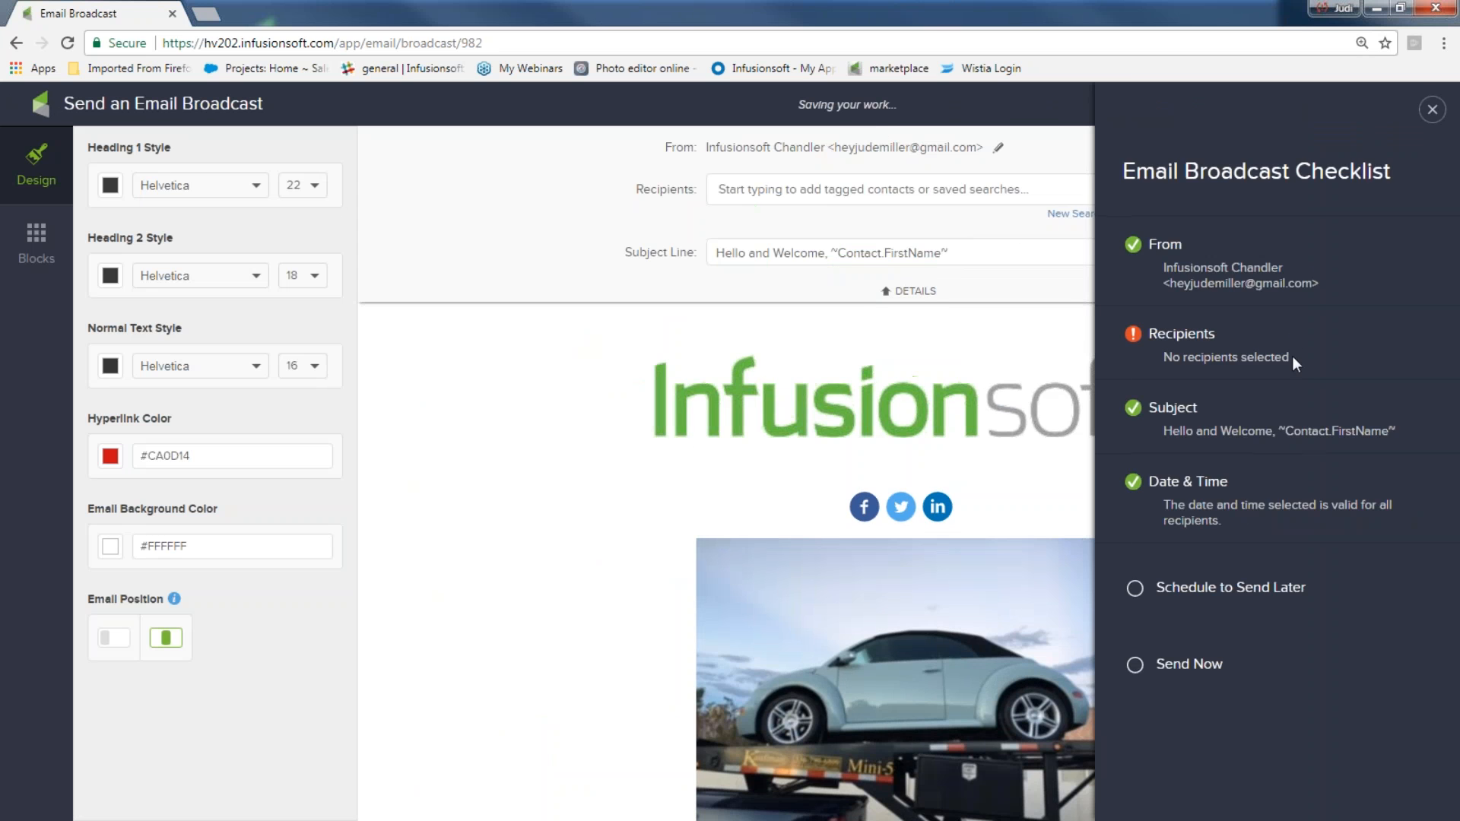
left_click(1433, 109)
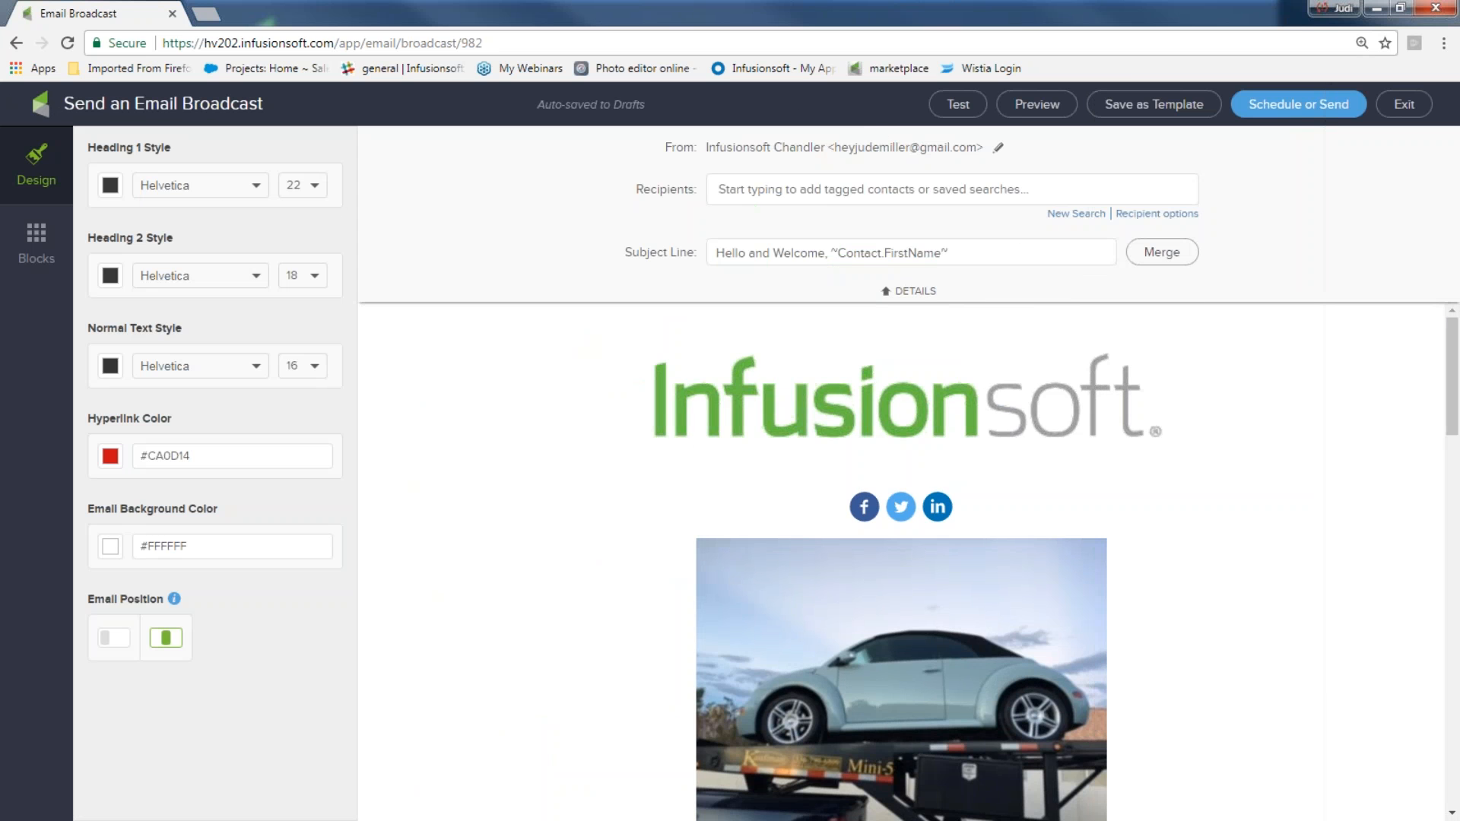
Run a new contact search filtered by a contact's first name and add the result as the broadcast recipients
left_click(912, 197)
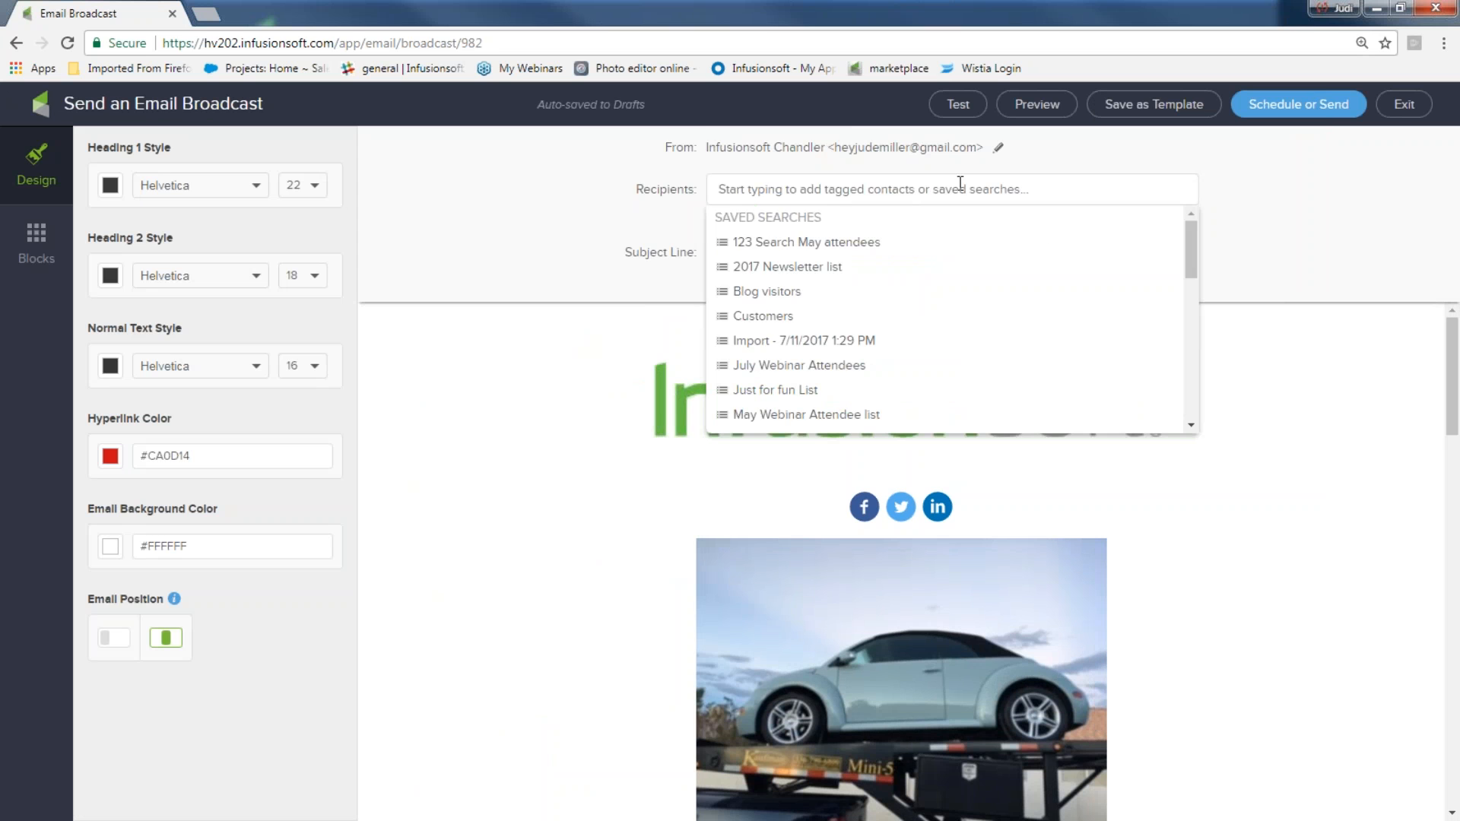
left_click(1285, 194)
left_click(1081, 216)
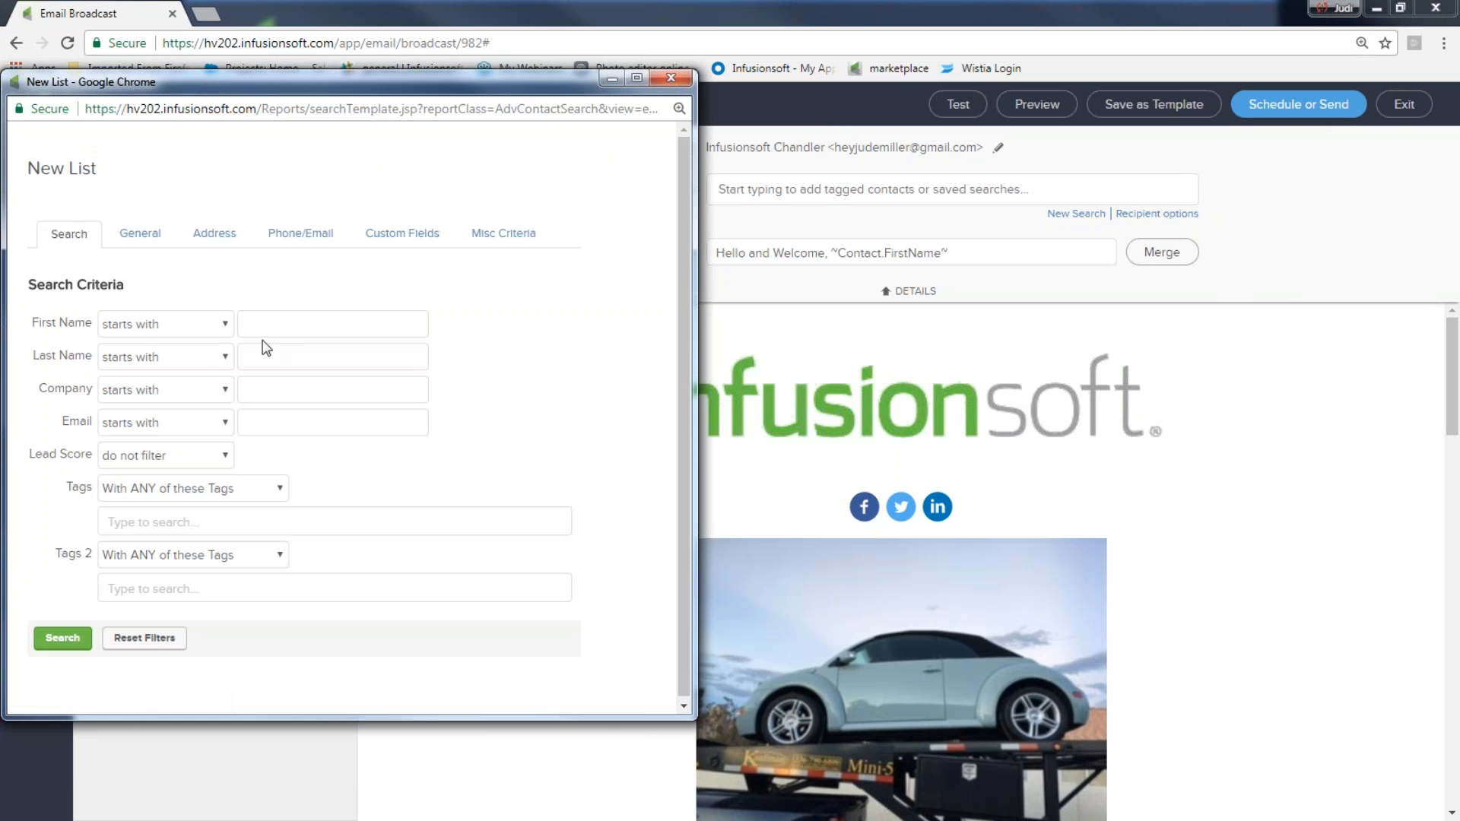
left_click(269, 329)
type("Abe")
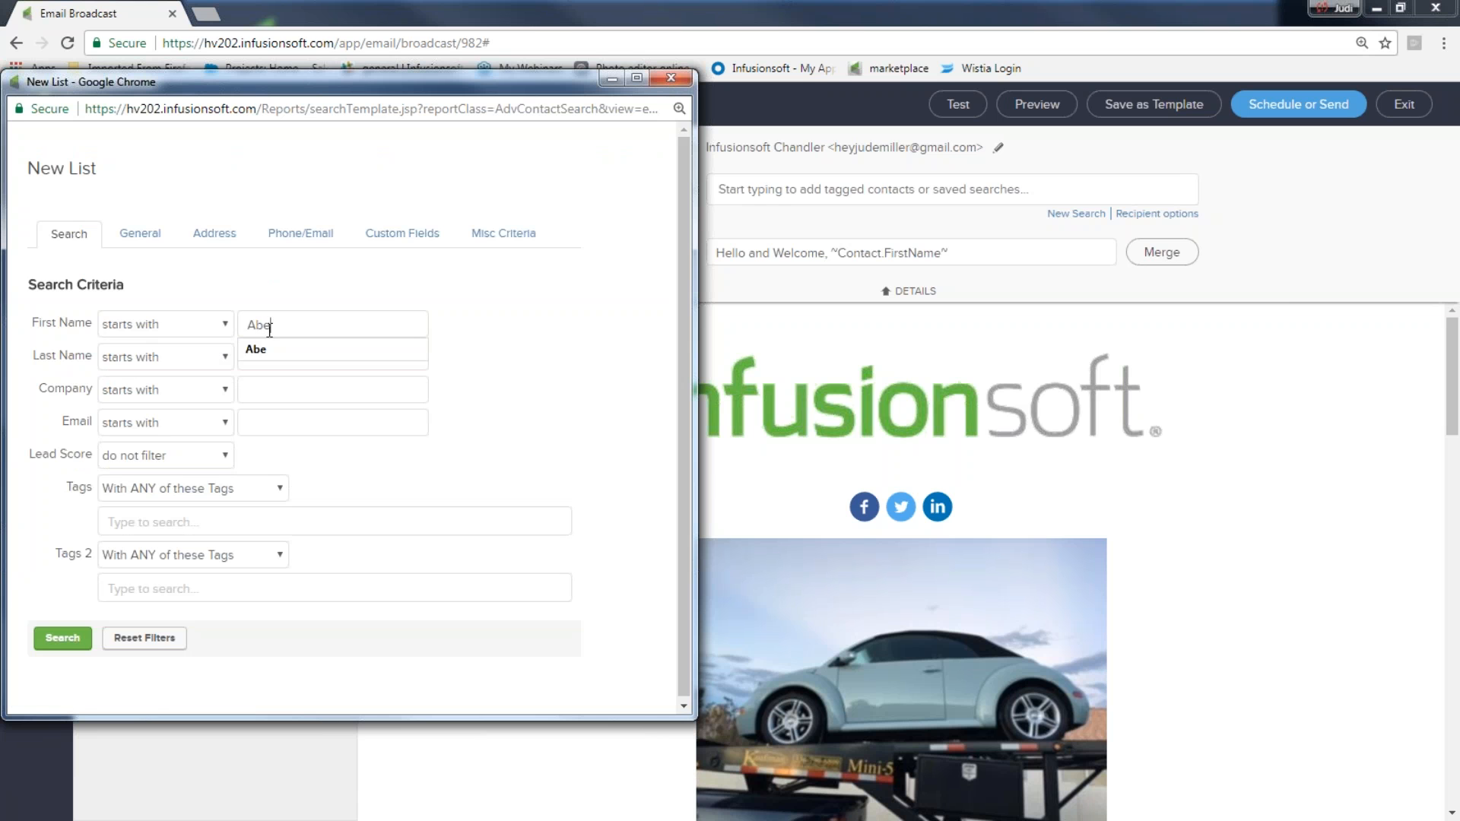
left_click(255, 386)
left_click(61, 640)
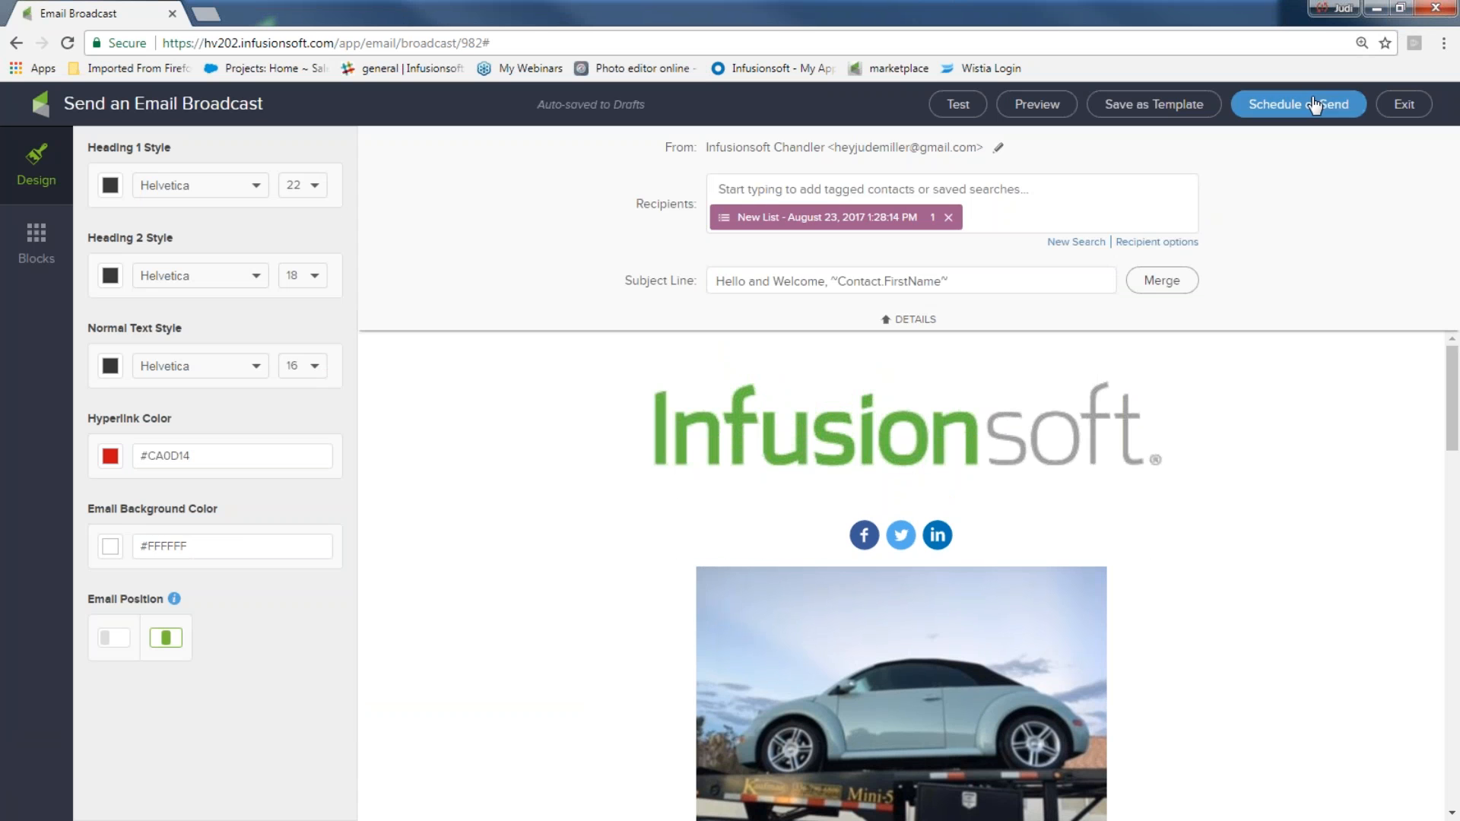
Send this broadcast now from the Schedule or Send checklist
left_click(1240, 104)
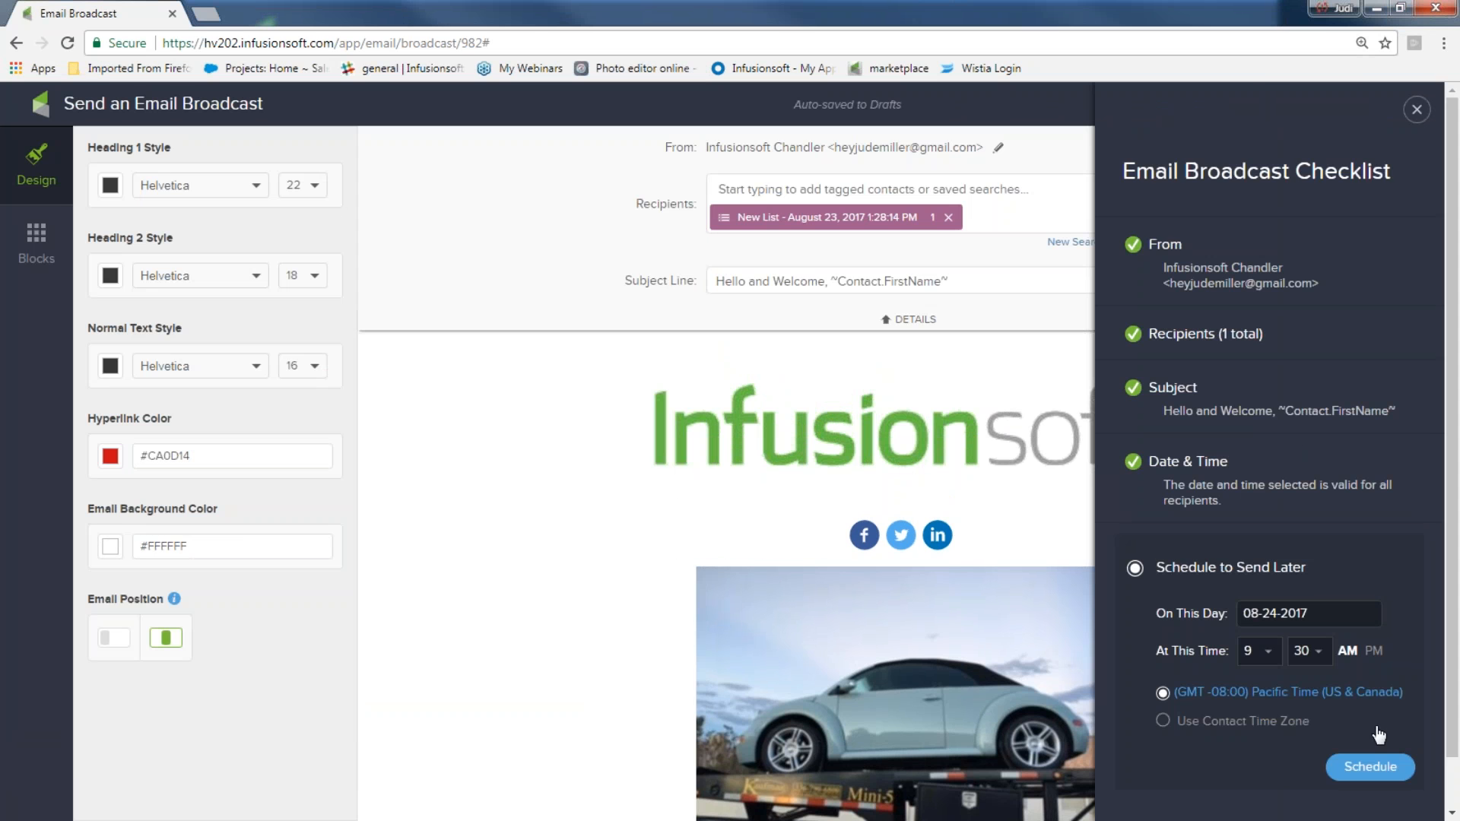
scroll(1377, 734, "down", 1)
left_click(1141, 783)
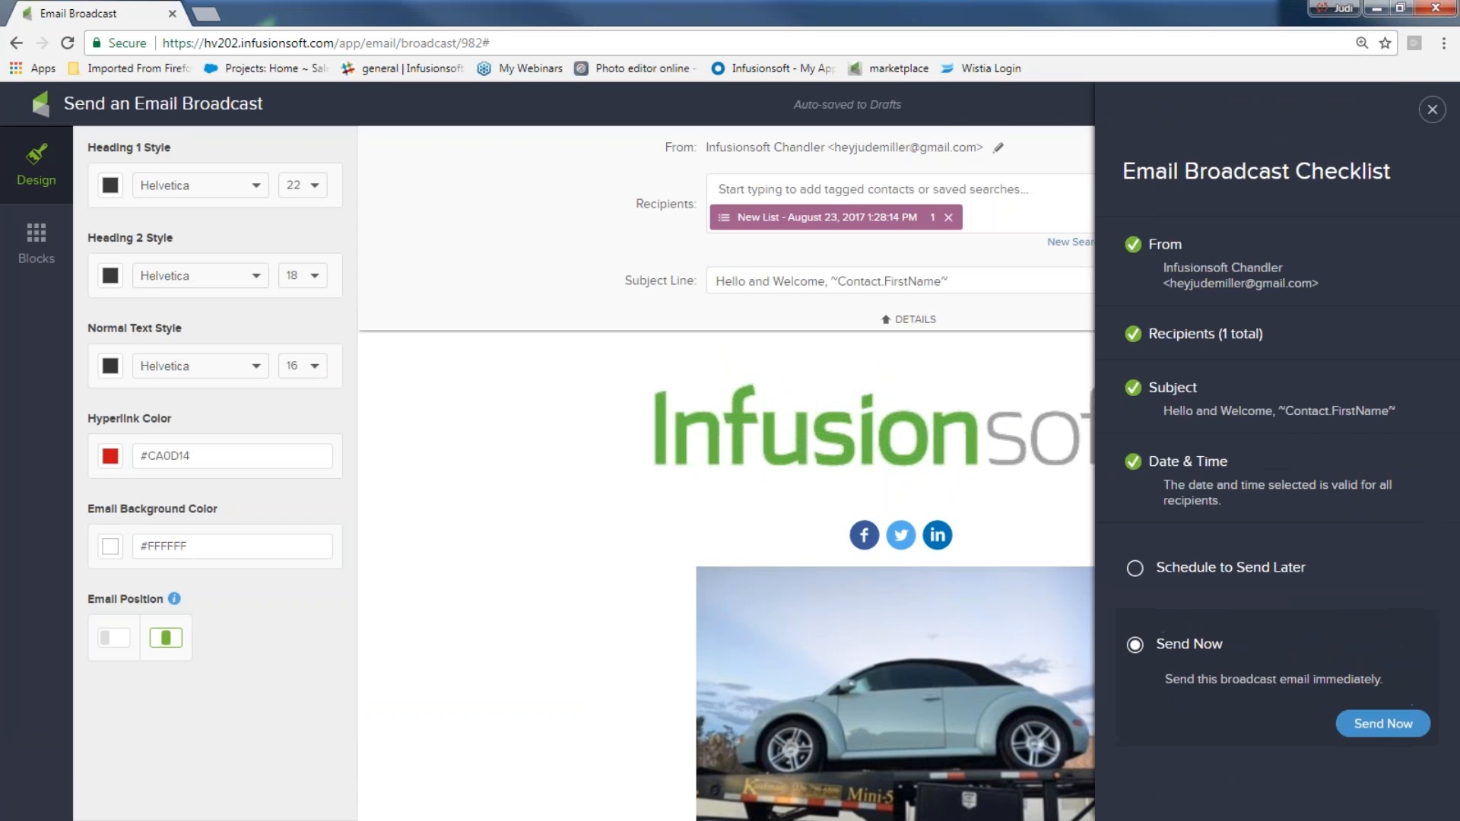
left_click(1388, 726)
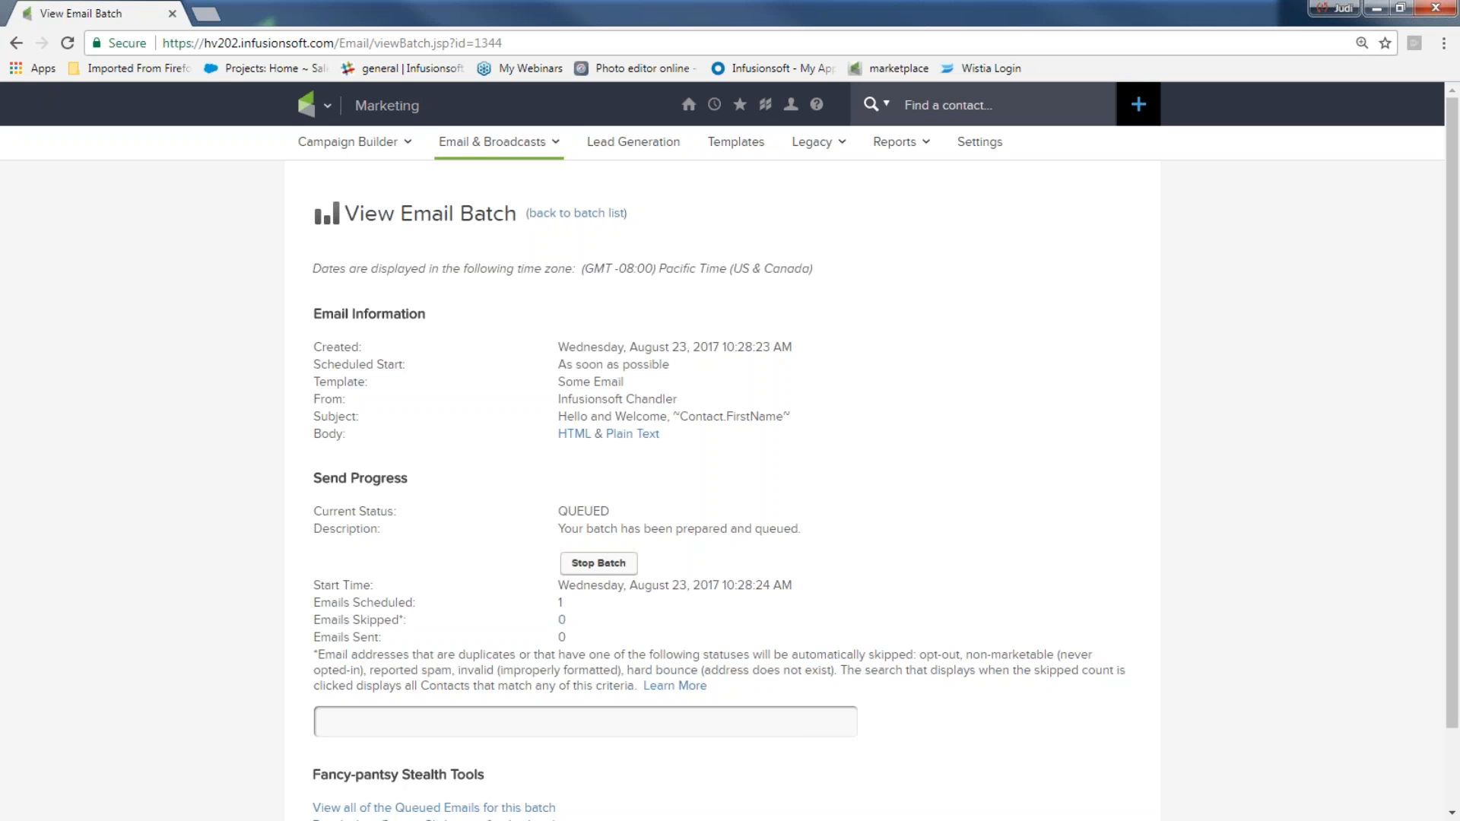
Review the email batch report's progress and stats, then return to the dashboard
scroll(1338, 688, "down", 2)
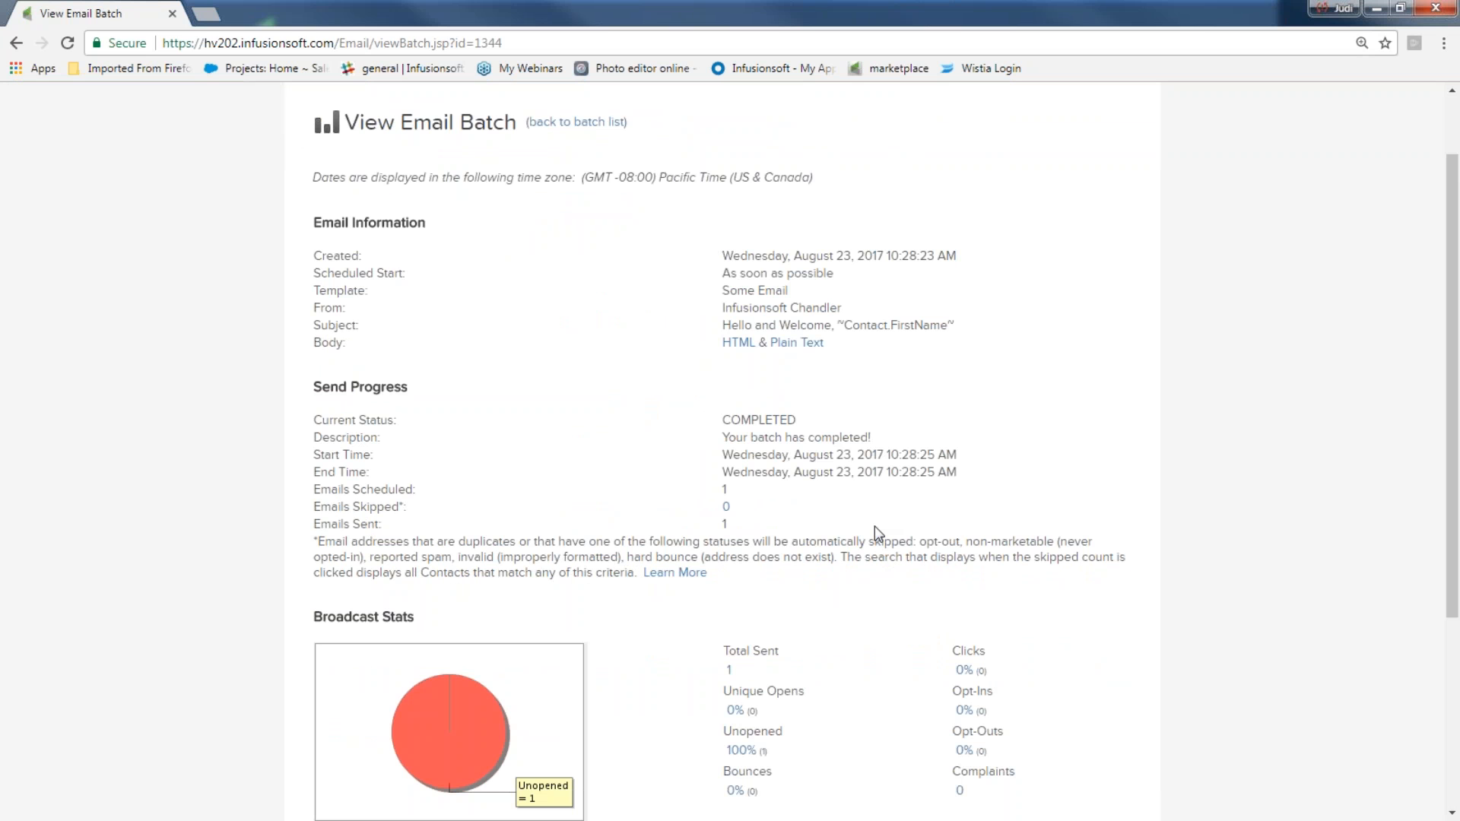
scroll(921, 608, "down", 4)
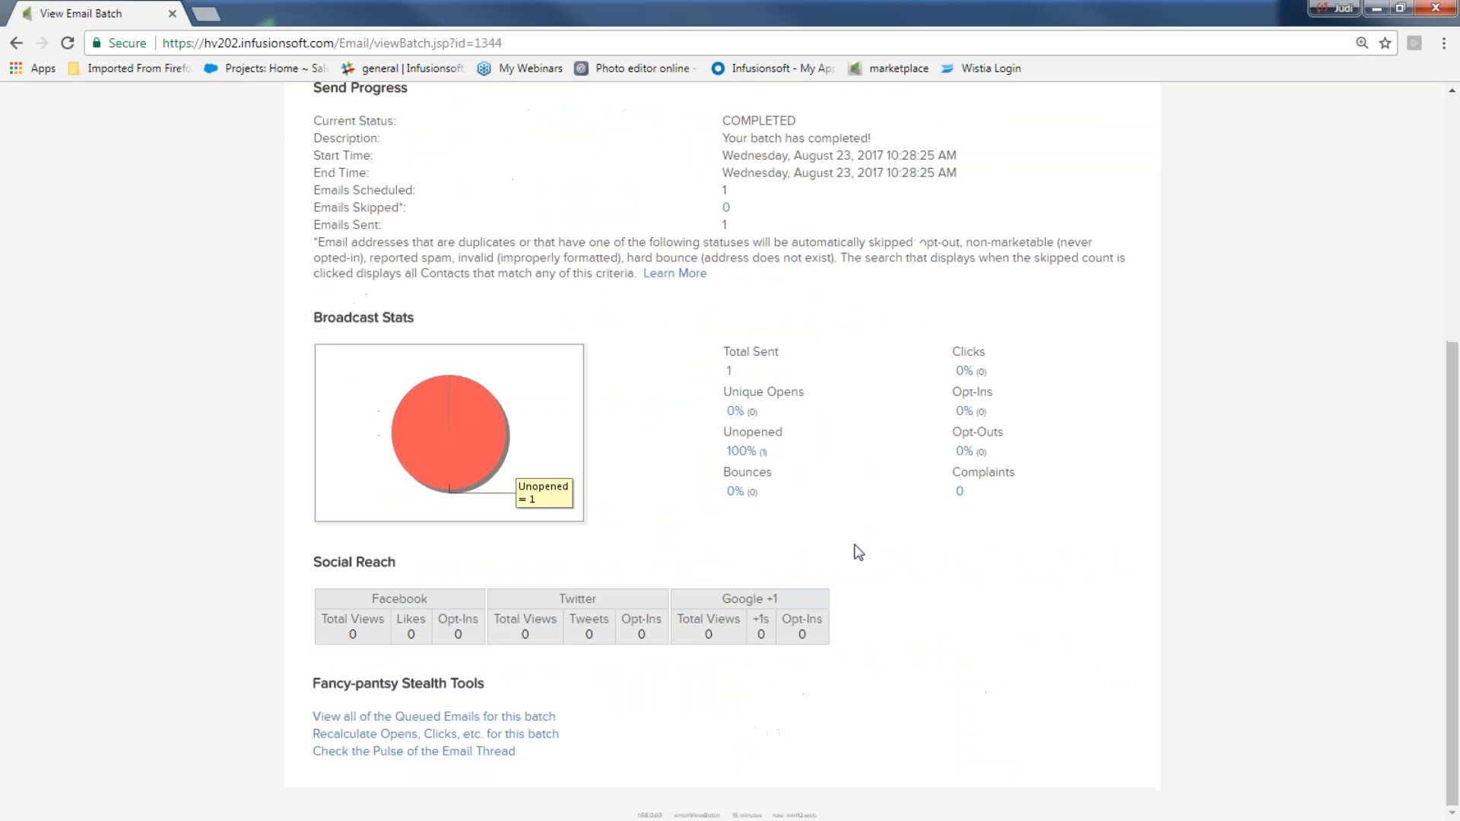
scroll(860, 482, "up", 5)
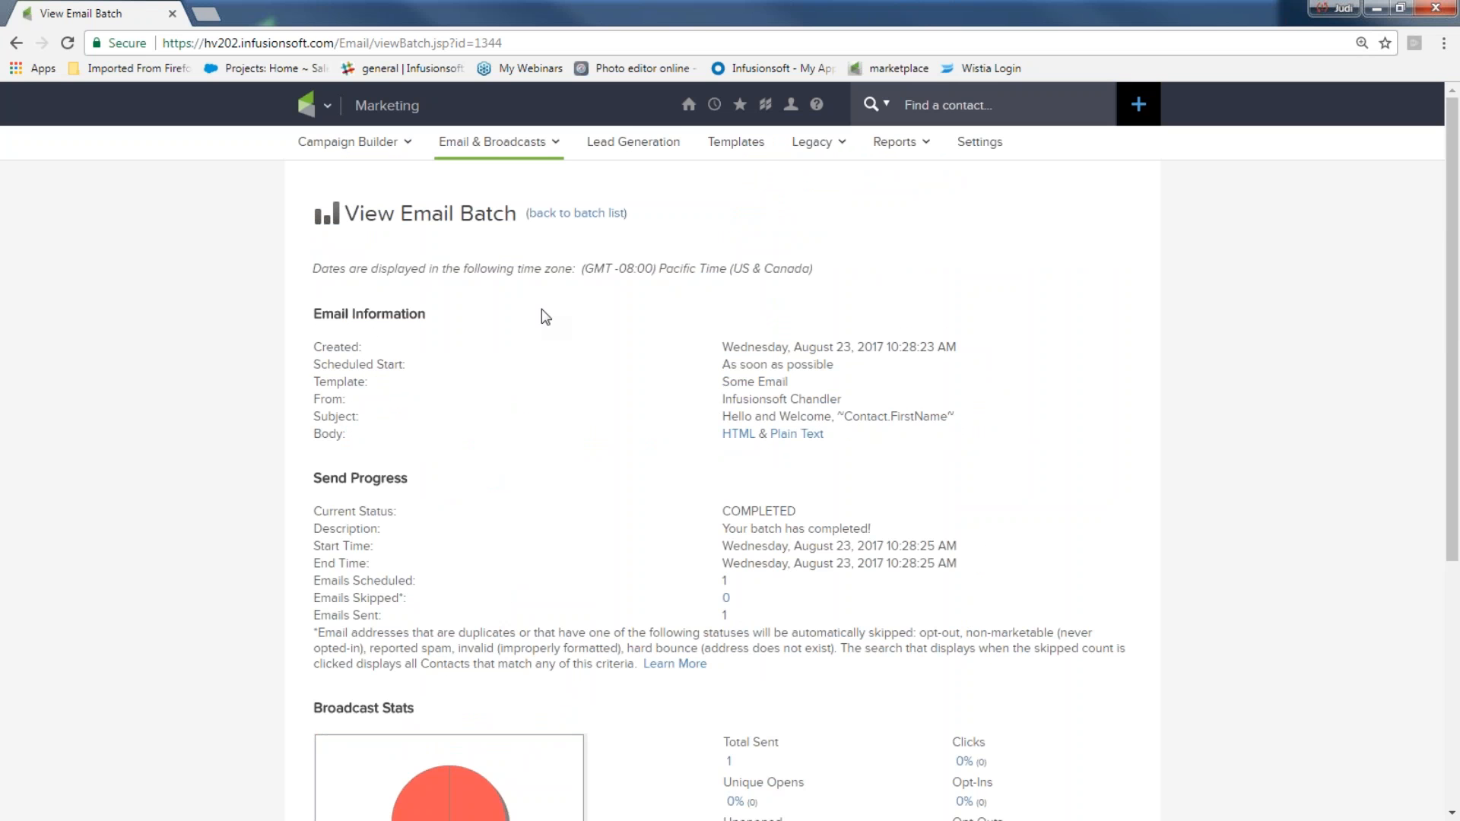
mouse_move(688, 106)
left_click(653, 214)
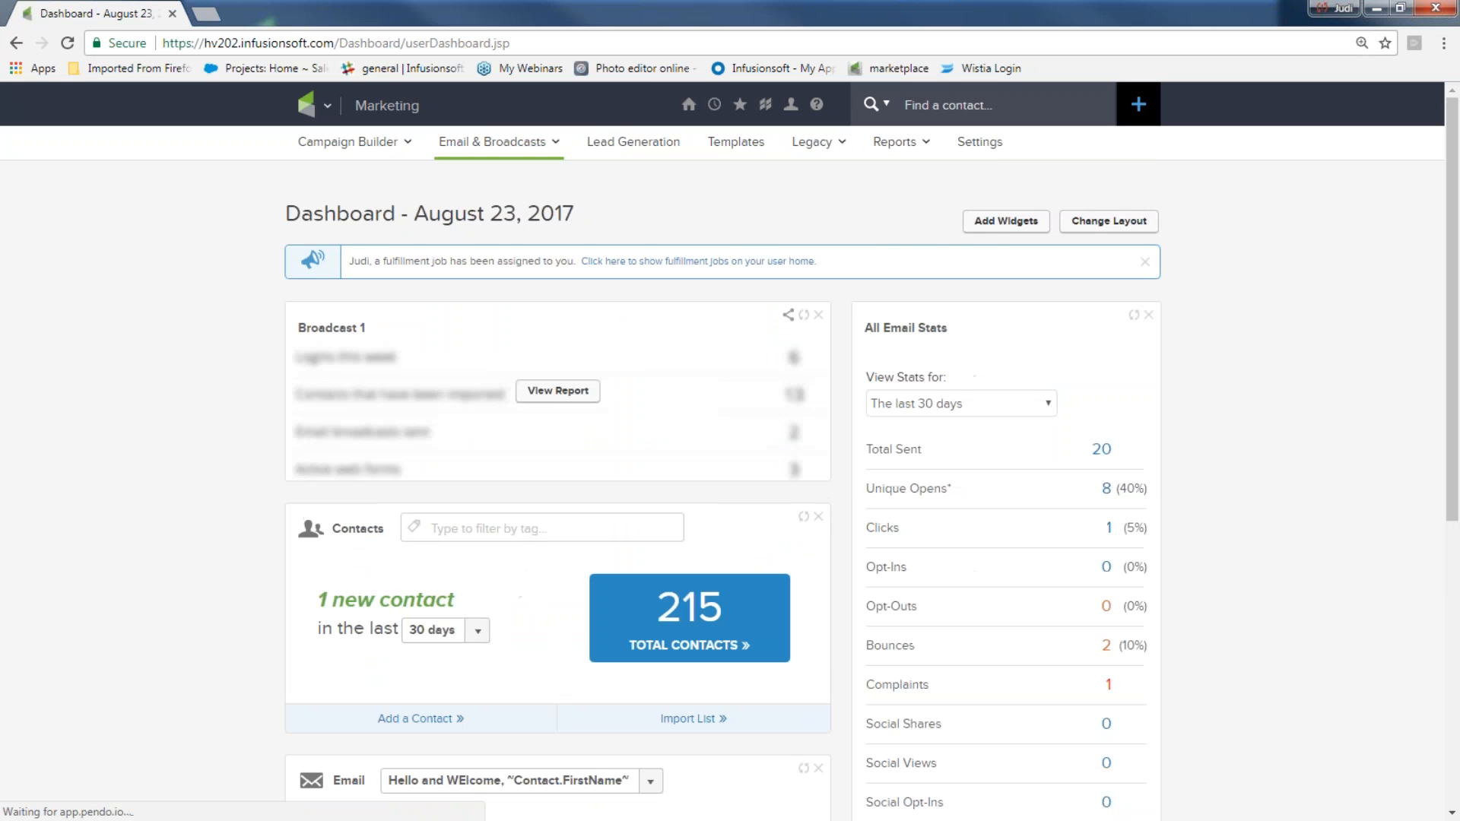
Open the Email Broadcasts marketing report and view the most recent batch's report
mouse_move(328, 108)
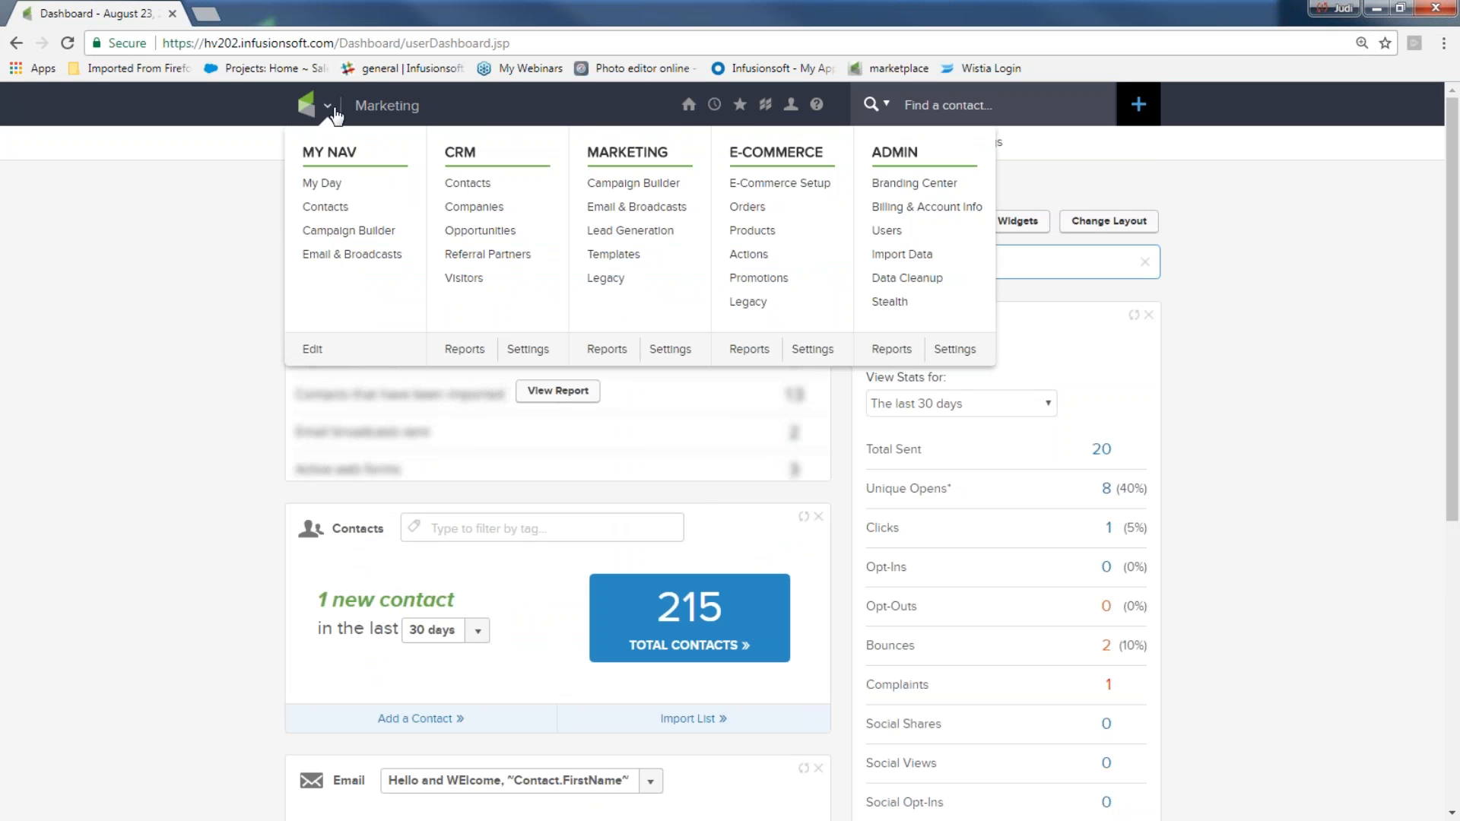
left_click(607, 349)
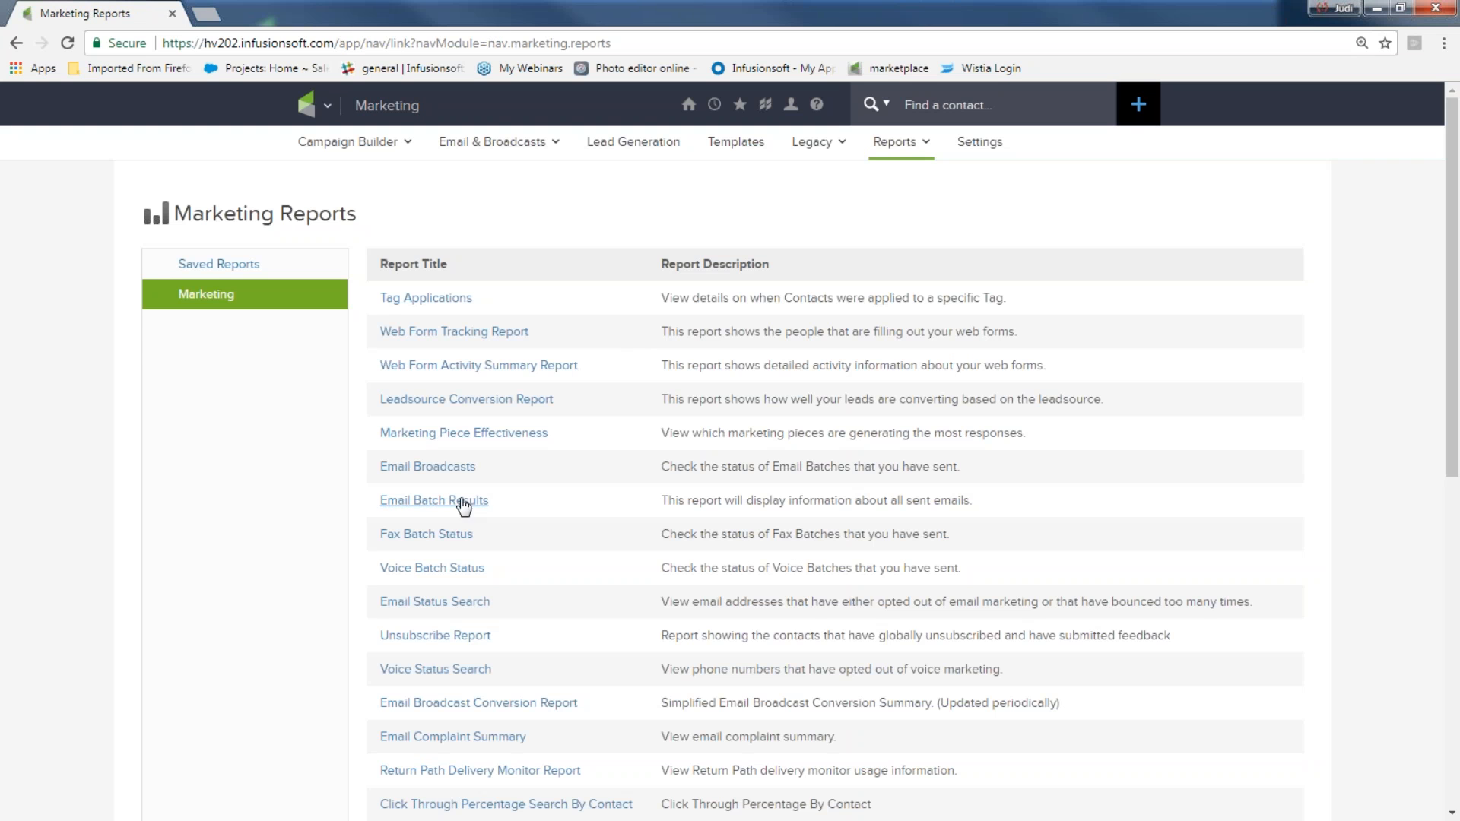
left_click(439, 473)
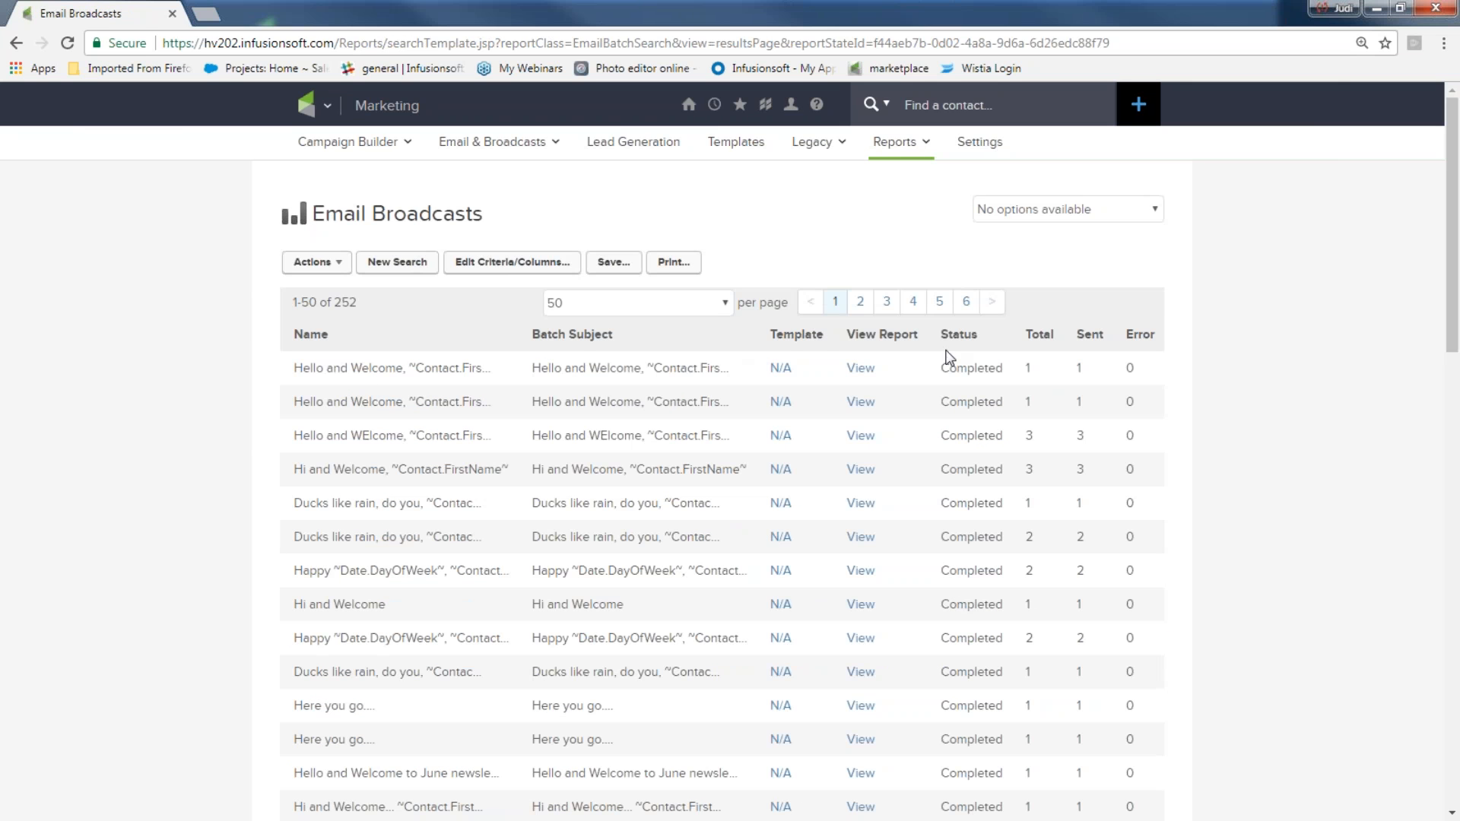
left_click(860, 370)
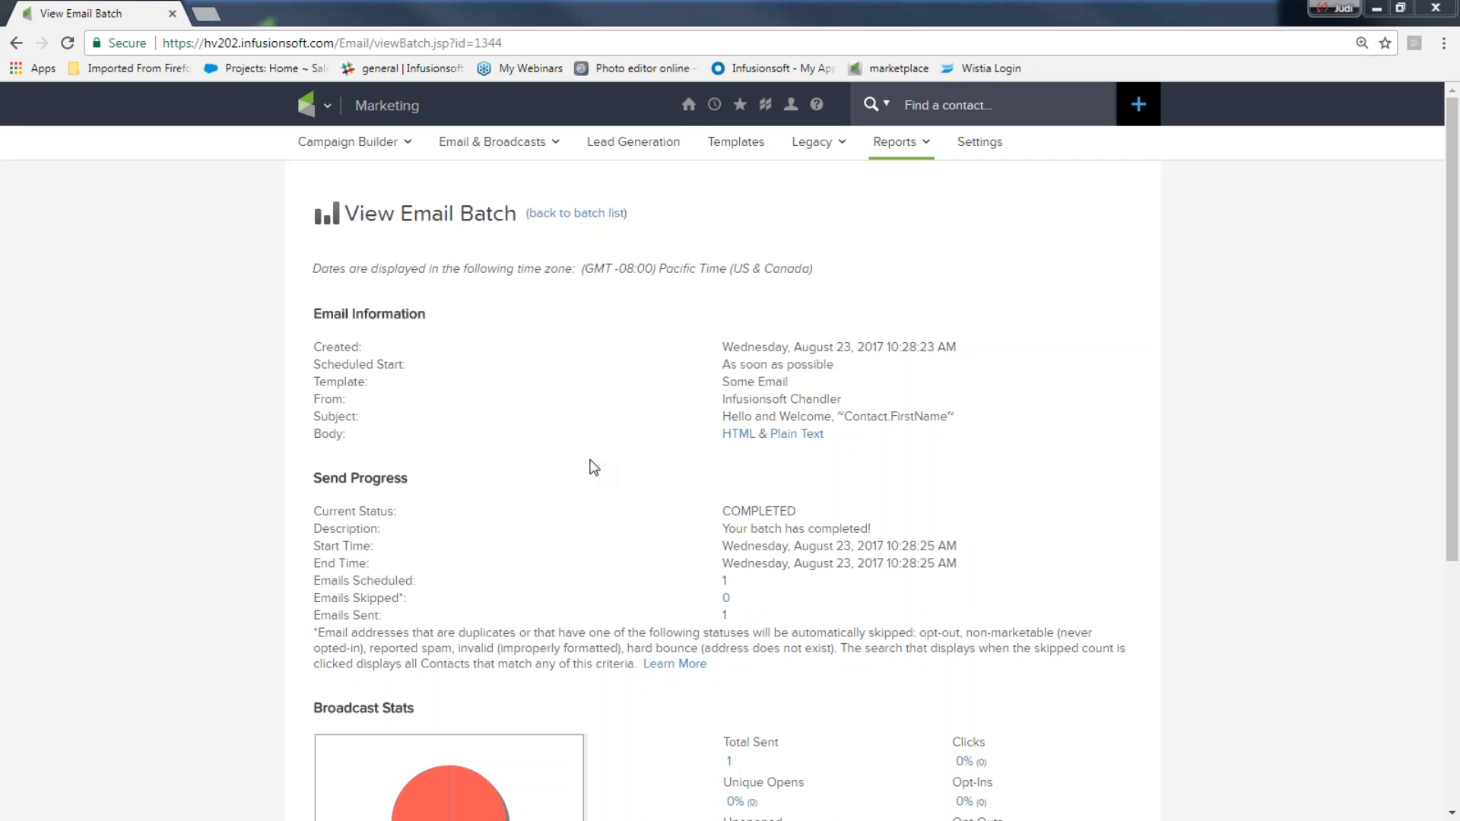
Return to the dashboard and set the All Email Stats period to Today
mouse_move(689, 106)
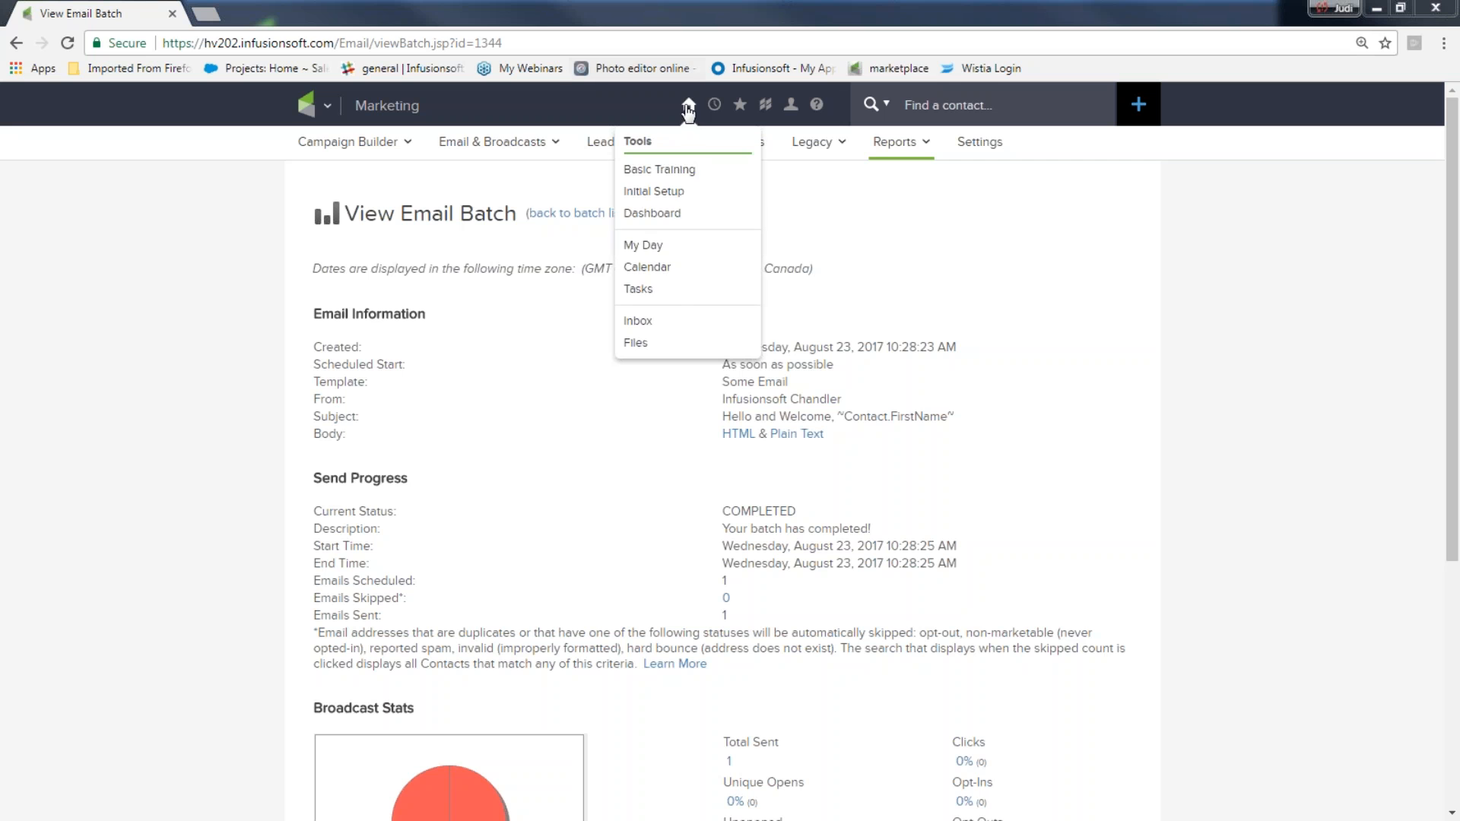
left_click(679, 223)
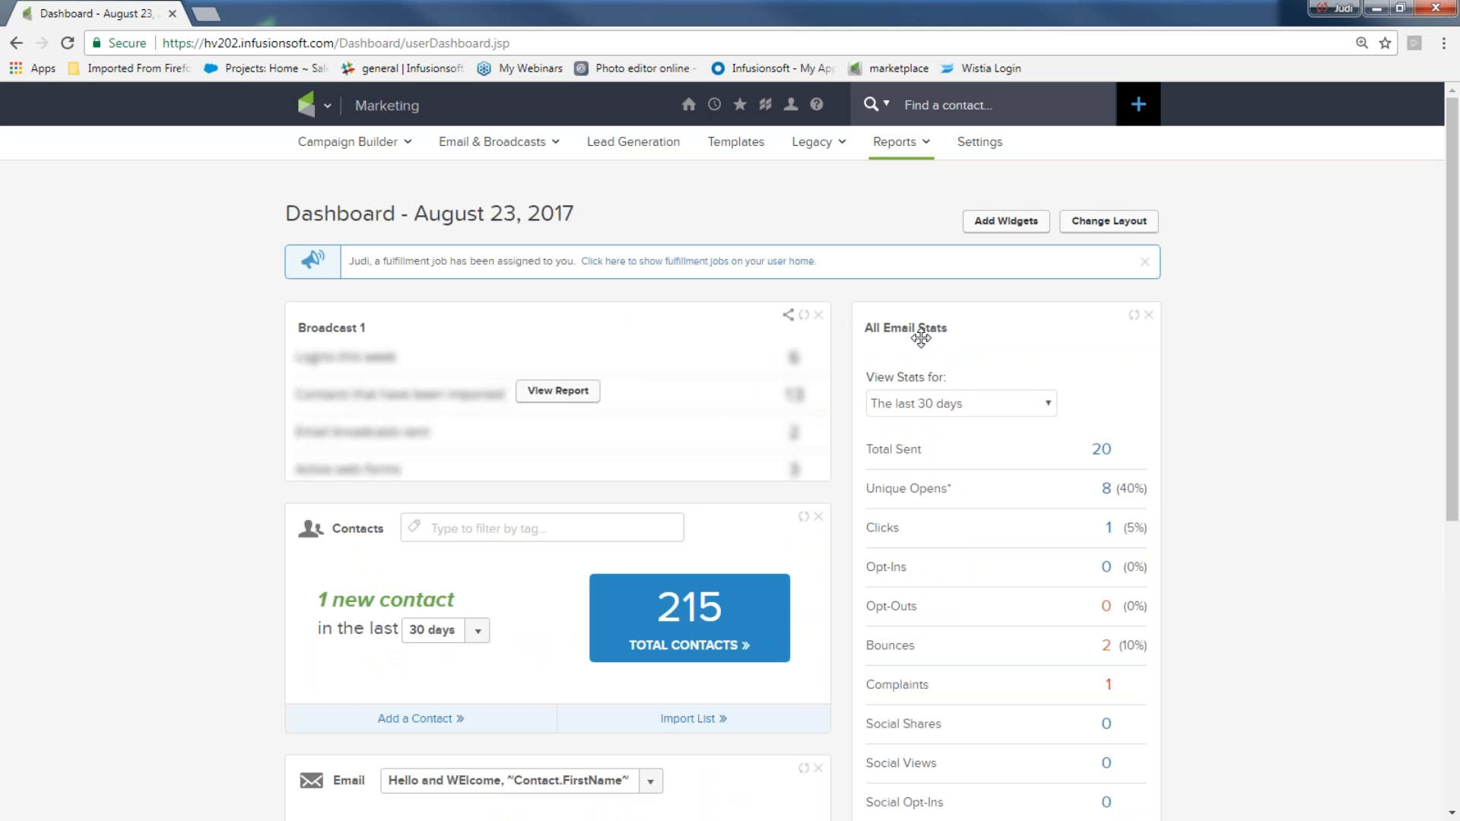
left_click(1050, 403)
left_click(985, 456)
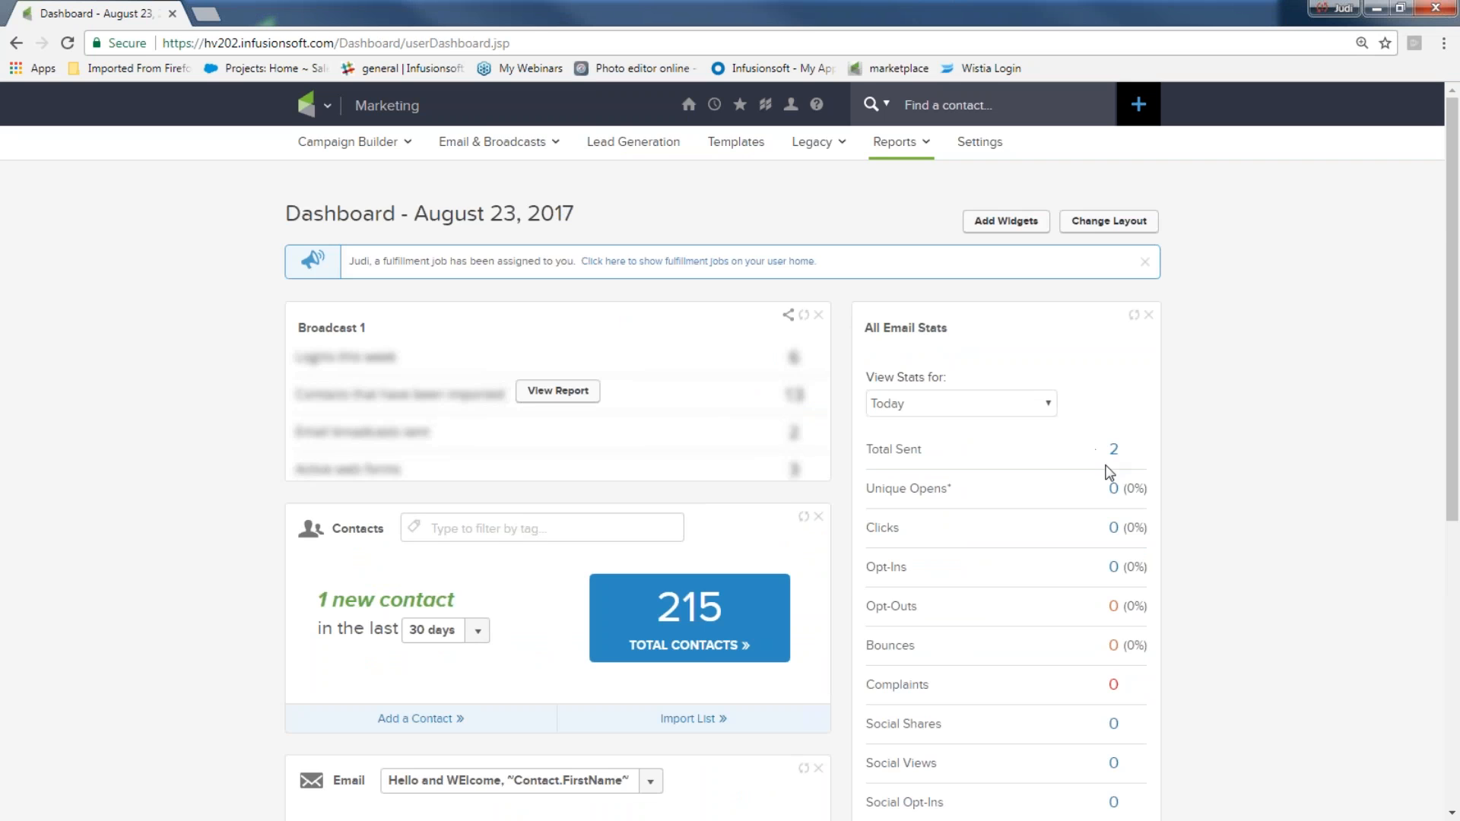
scroll(952, 472, "down", 3)
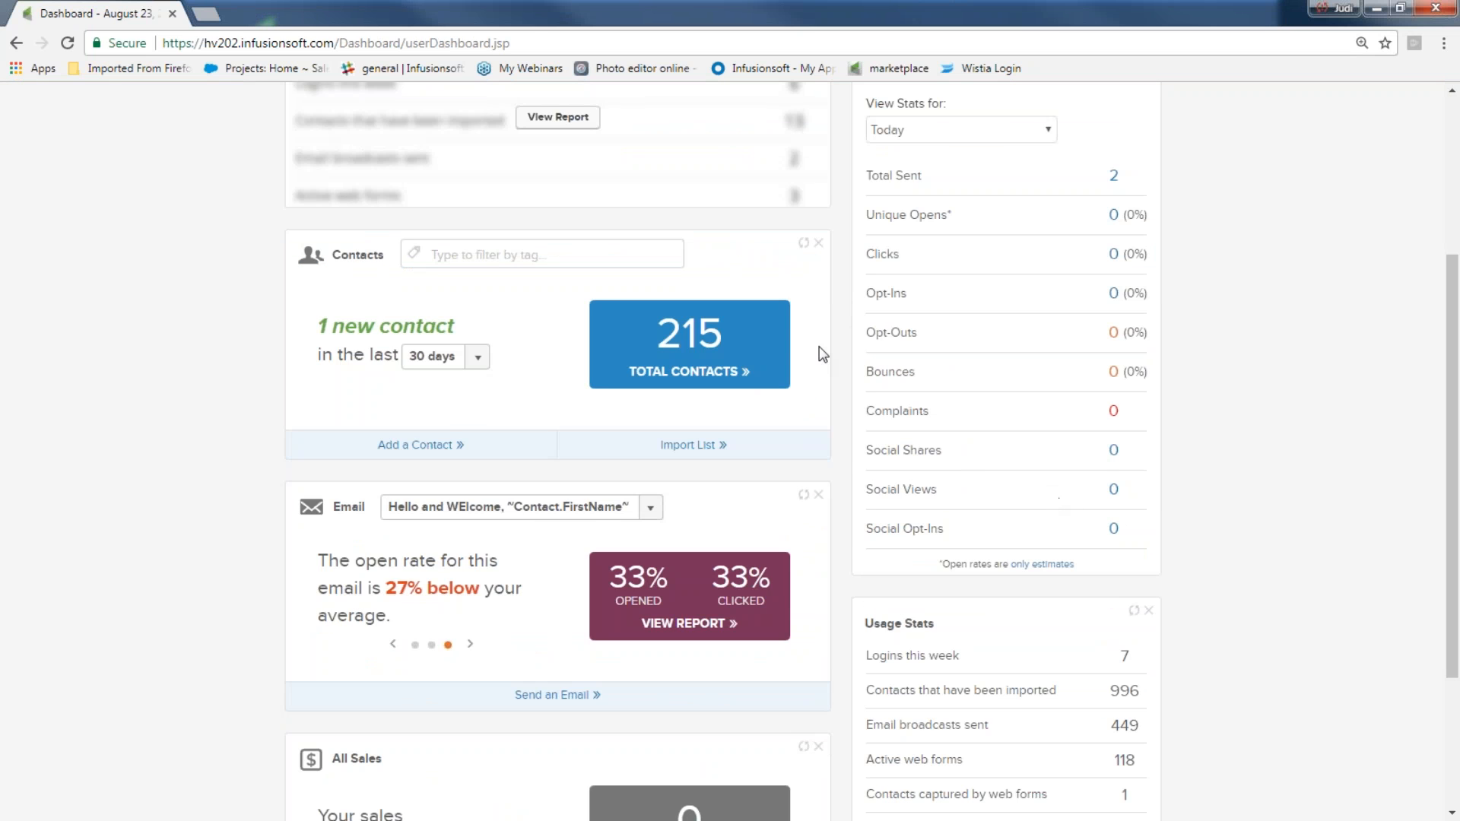
scroll(947, 417, "up", 3)
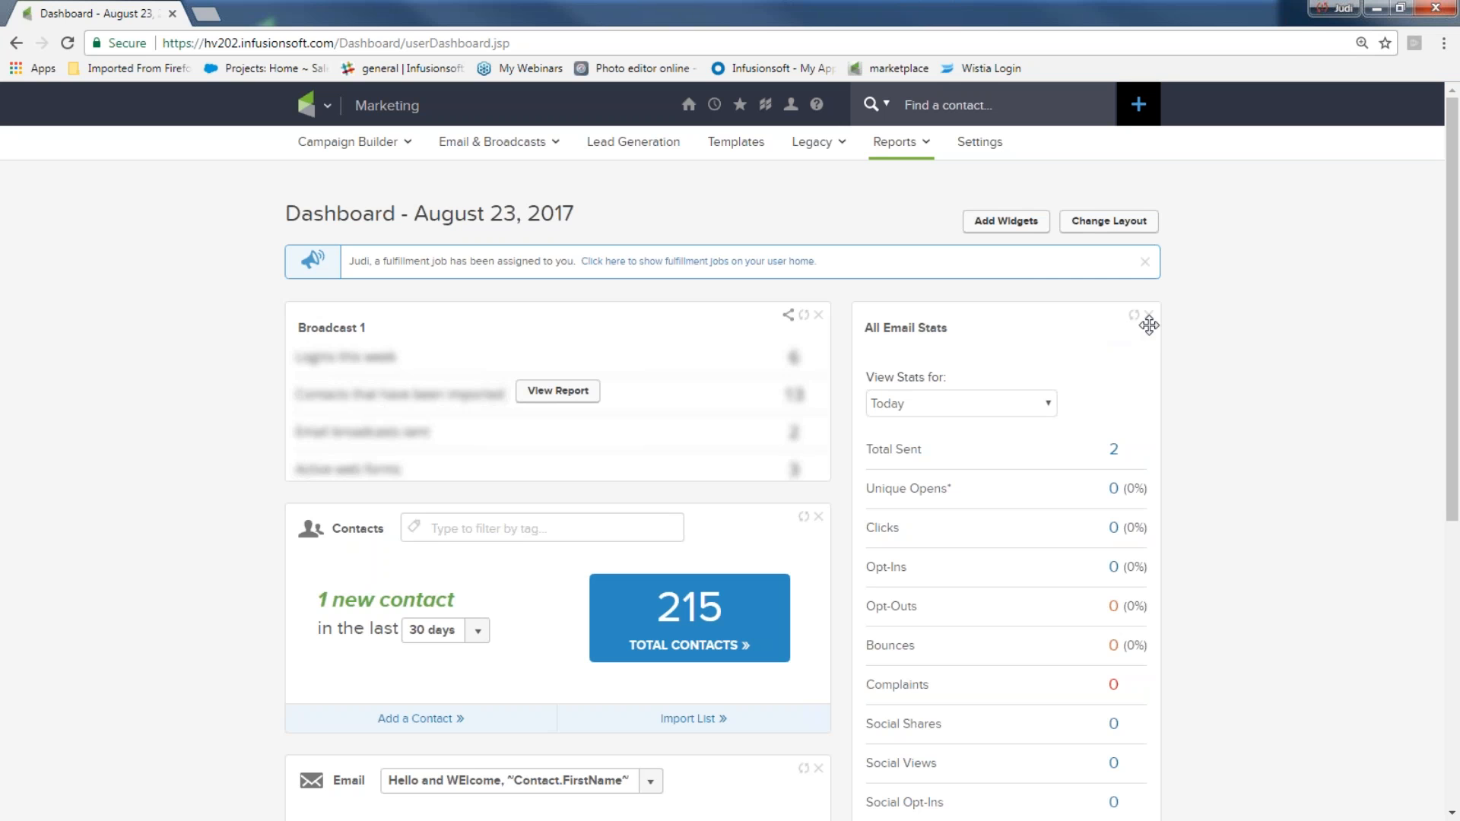
Remove the All Email Stats widget from the dashboard
left_click(1006, 221)
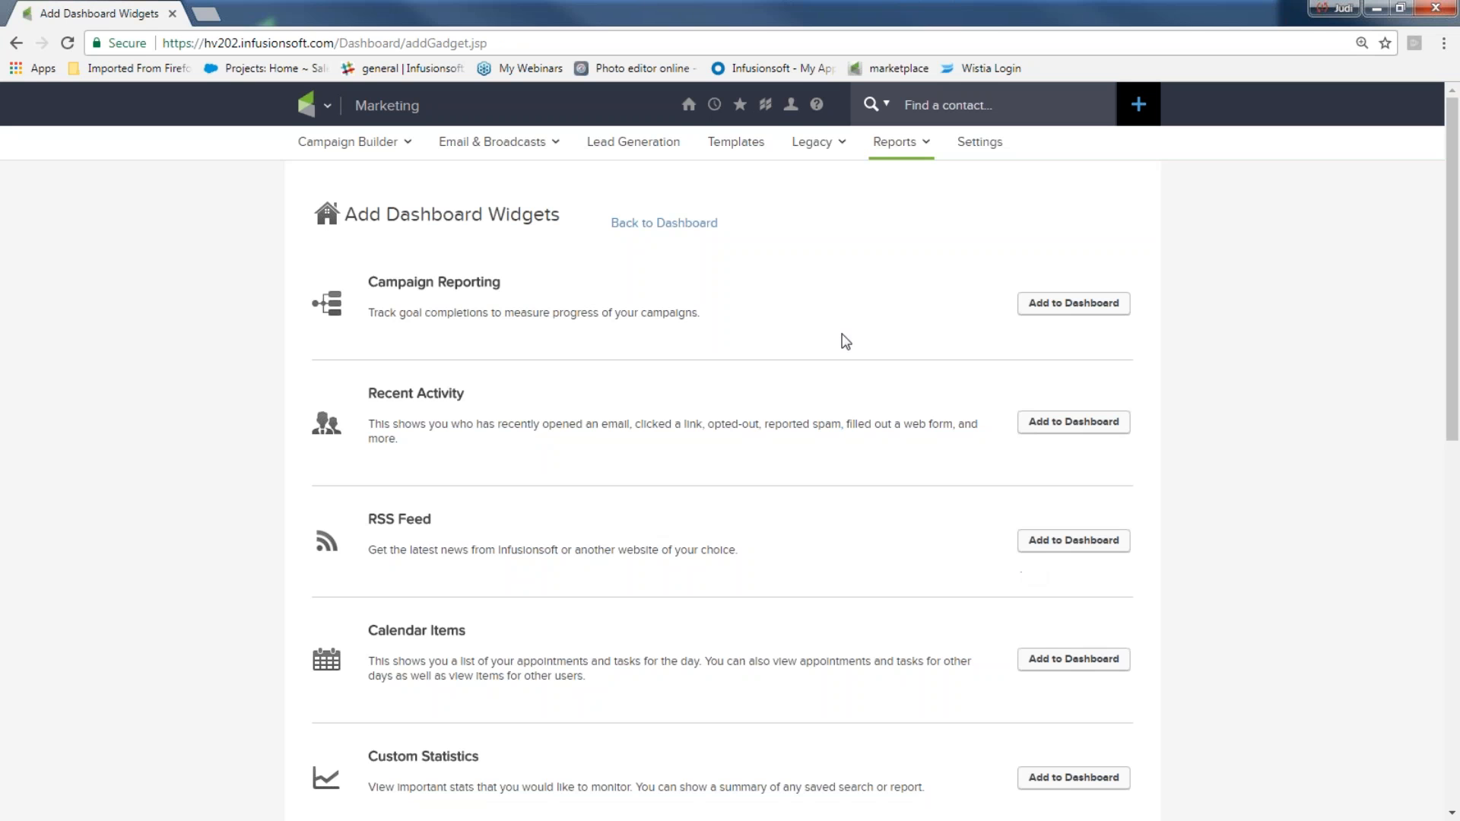
left_click(643, 225)
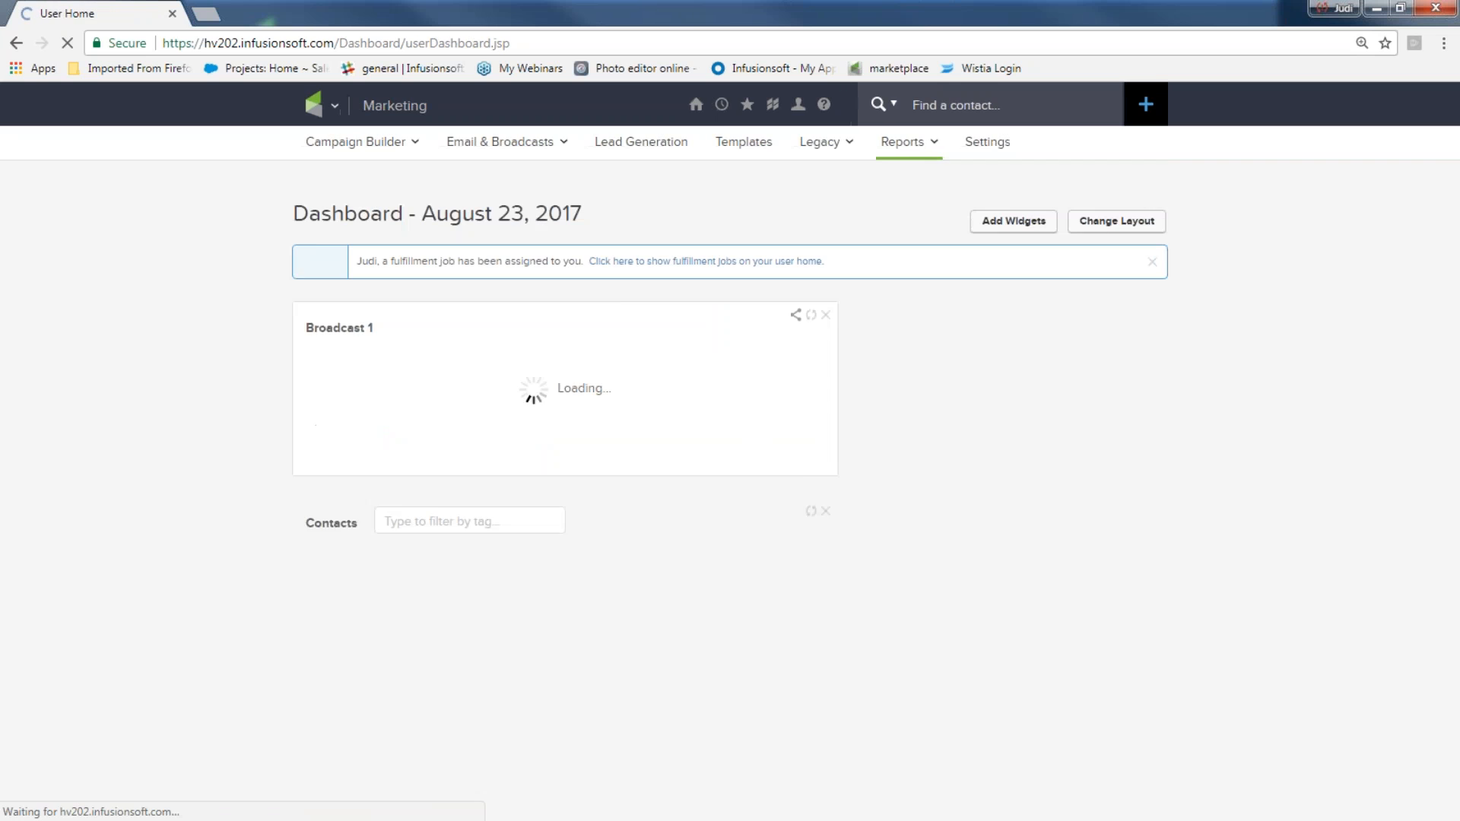
left_click(1148, 316)
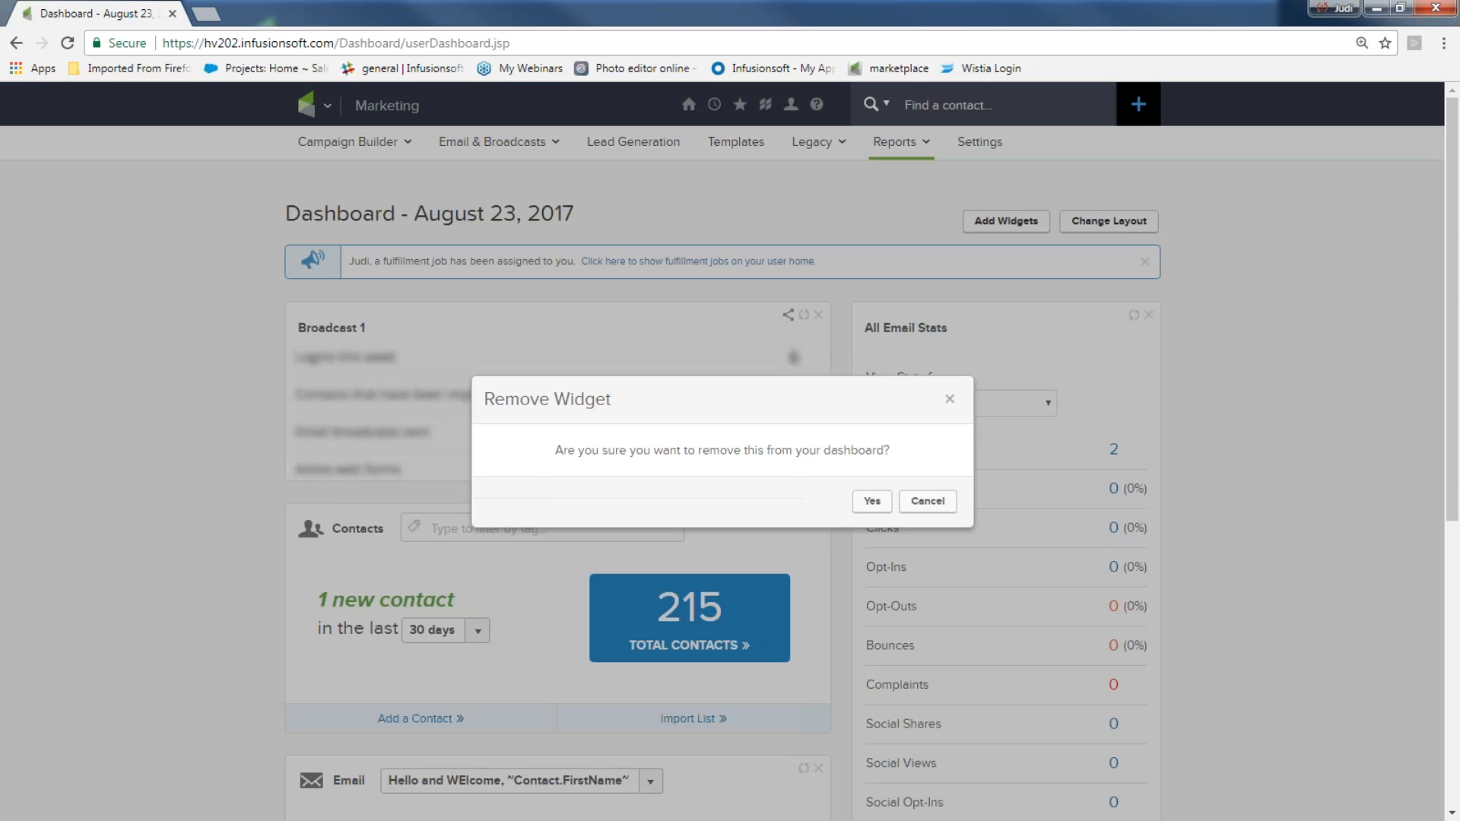
left_click(861, 504)
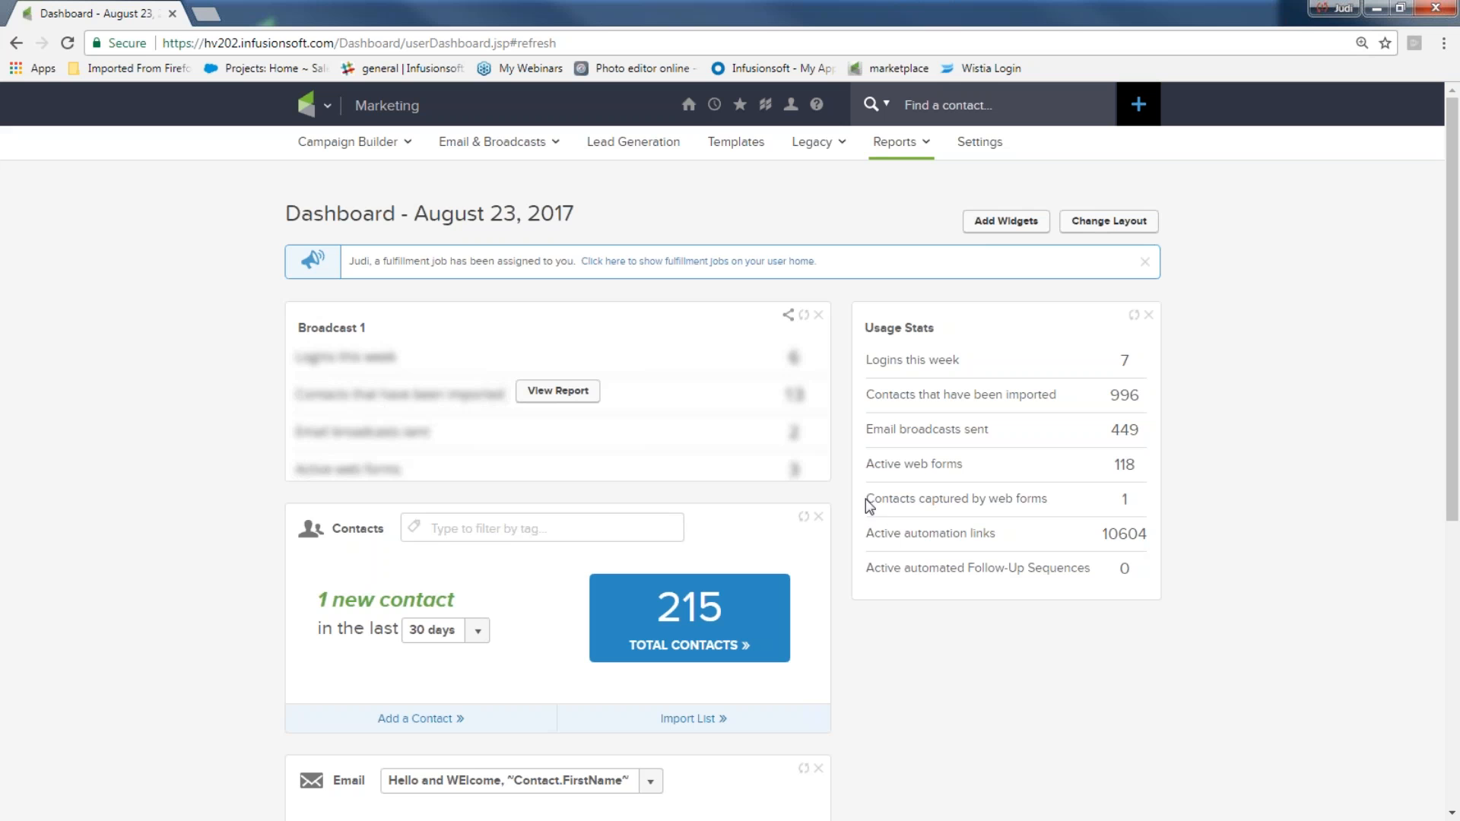
Add the All Email Stats widget back to the dashboard from the widget list
left_click(996, 220)
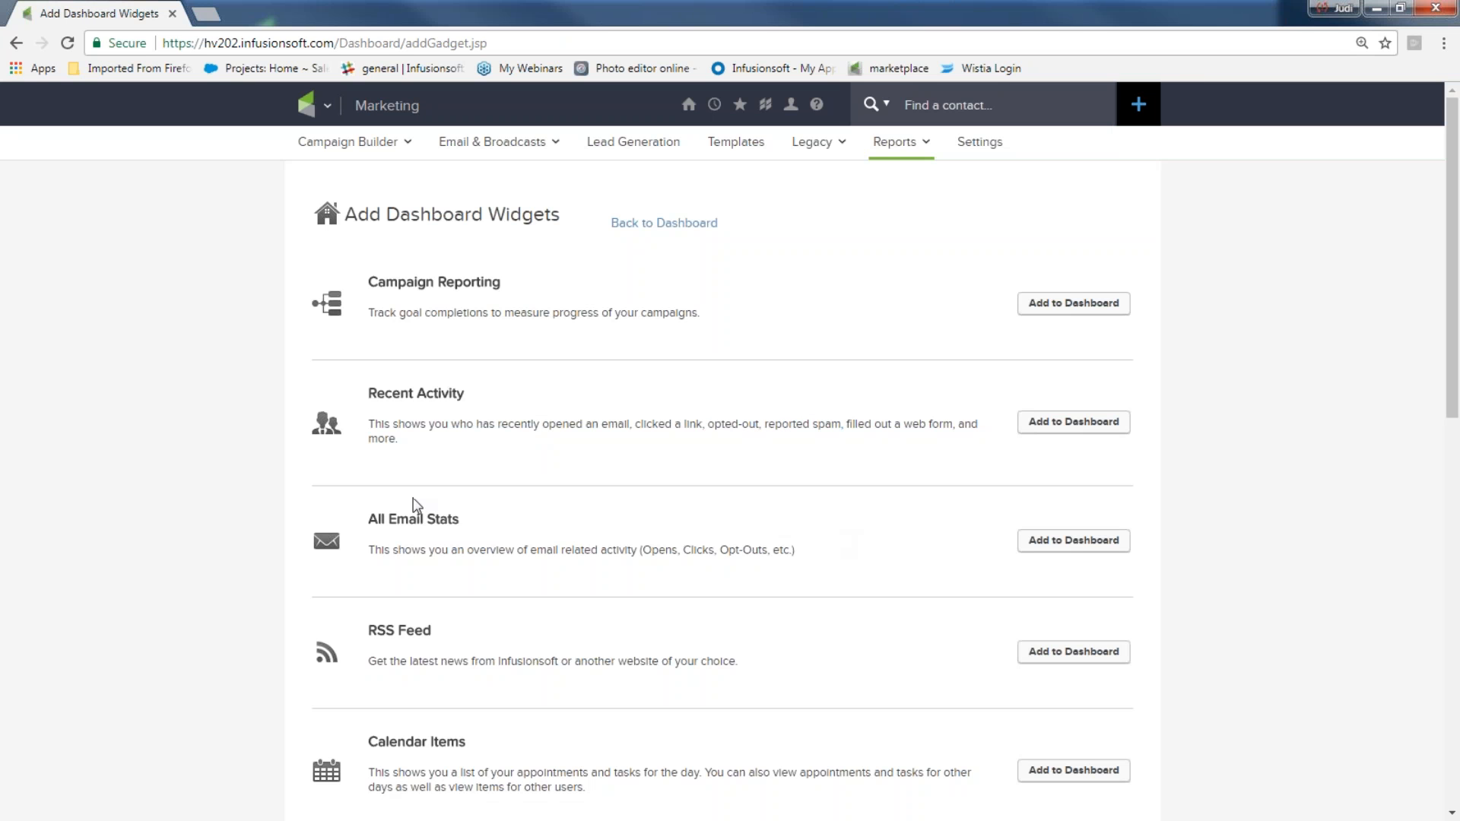
left_click_drag(367, 520, 481, 508)
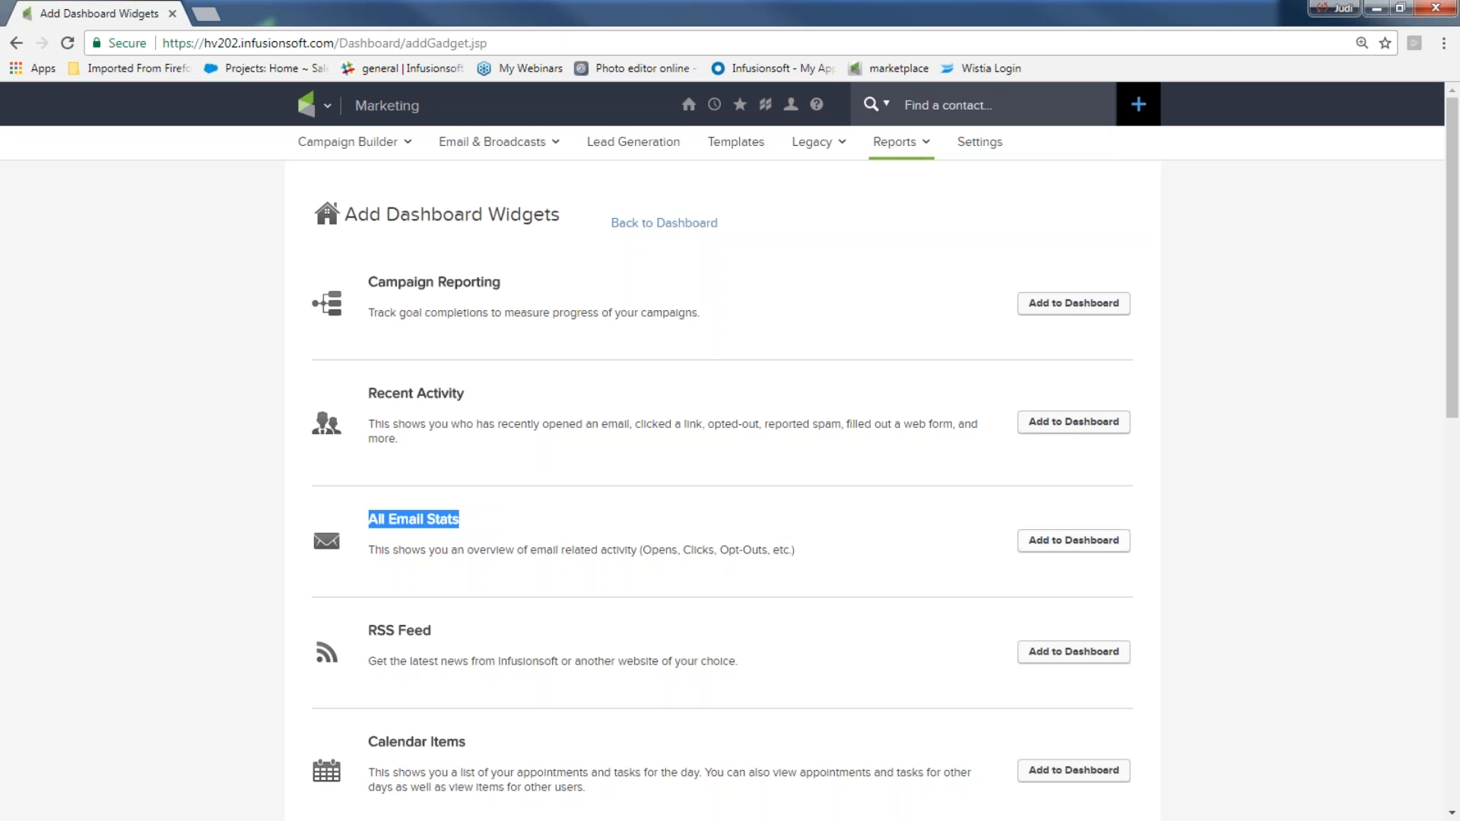
left_click(1079, 545)
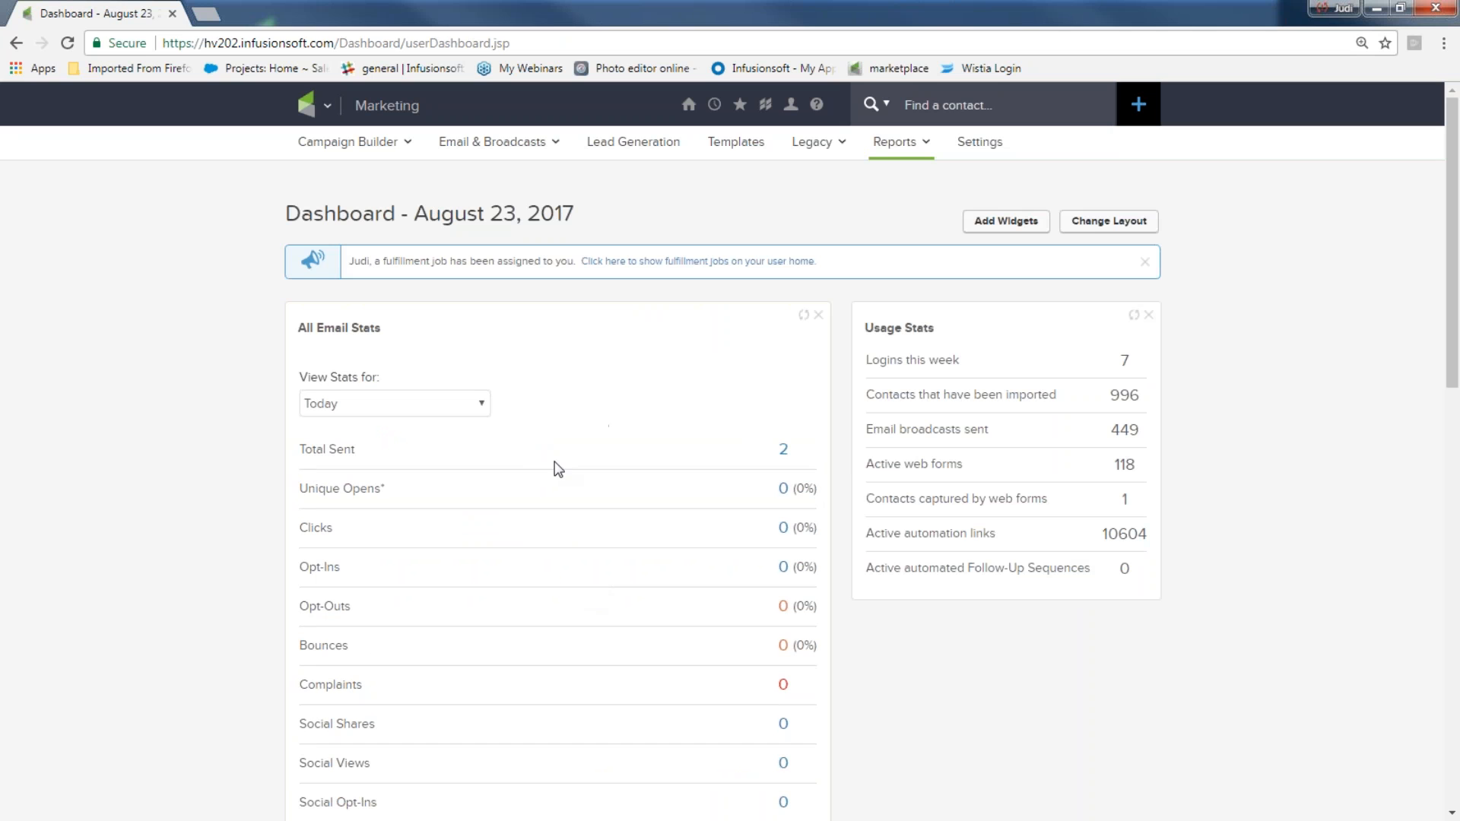
Move the All Email Stats widget beside the Broadcast 1 widget, above Usage Stats
left_click_drag(459, 322, 933, 309)
scroll(1091, 444, "down", 1)
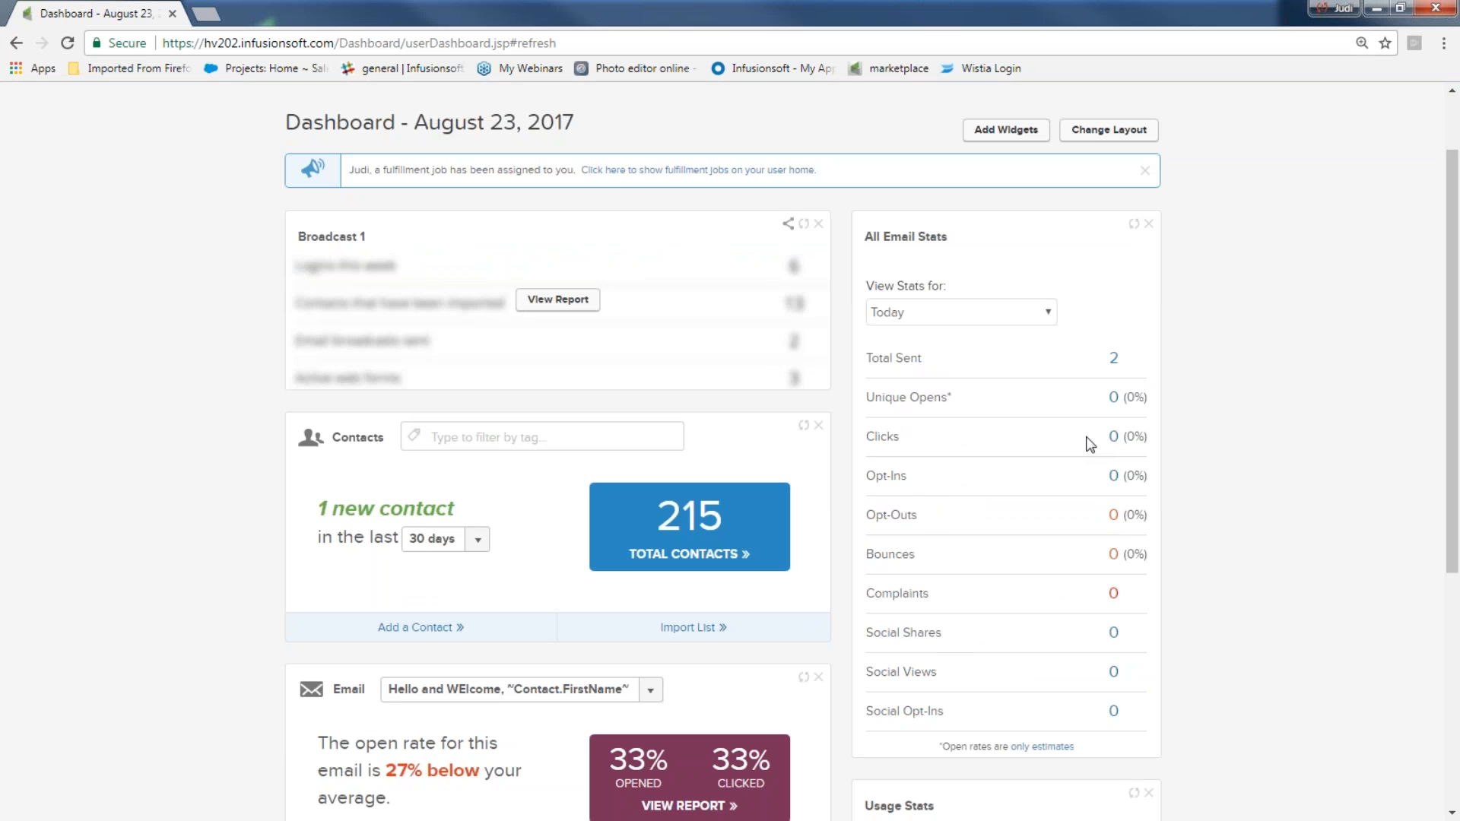
scroll(1066, 430, "up", 1)
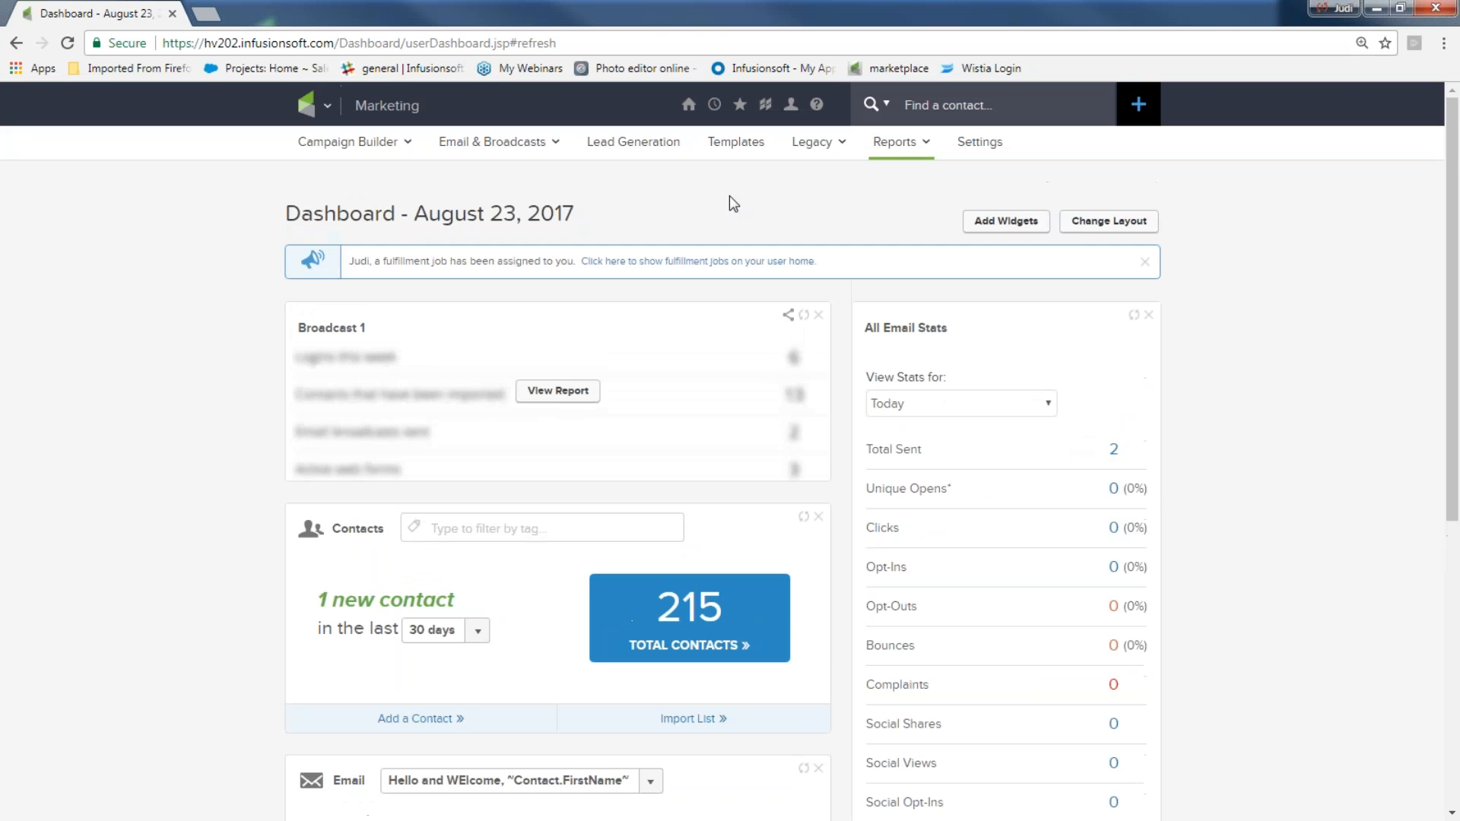
Minimize the browser and advance the presentation to the next slide
left_click(1377, 10)
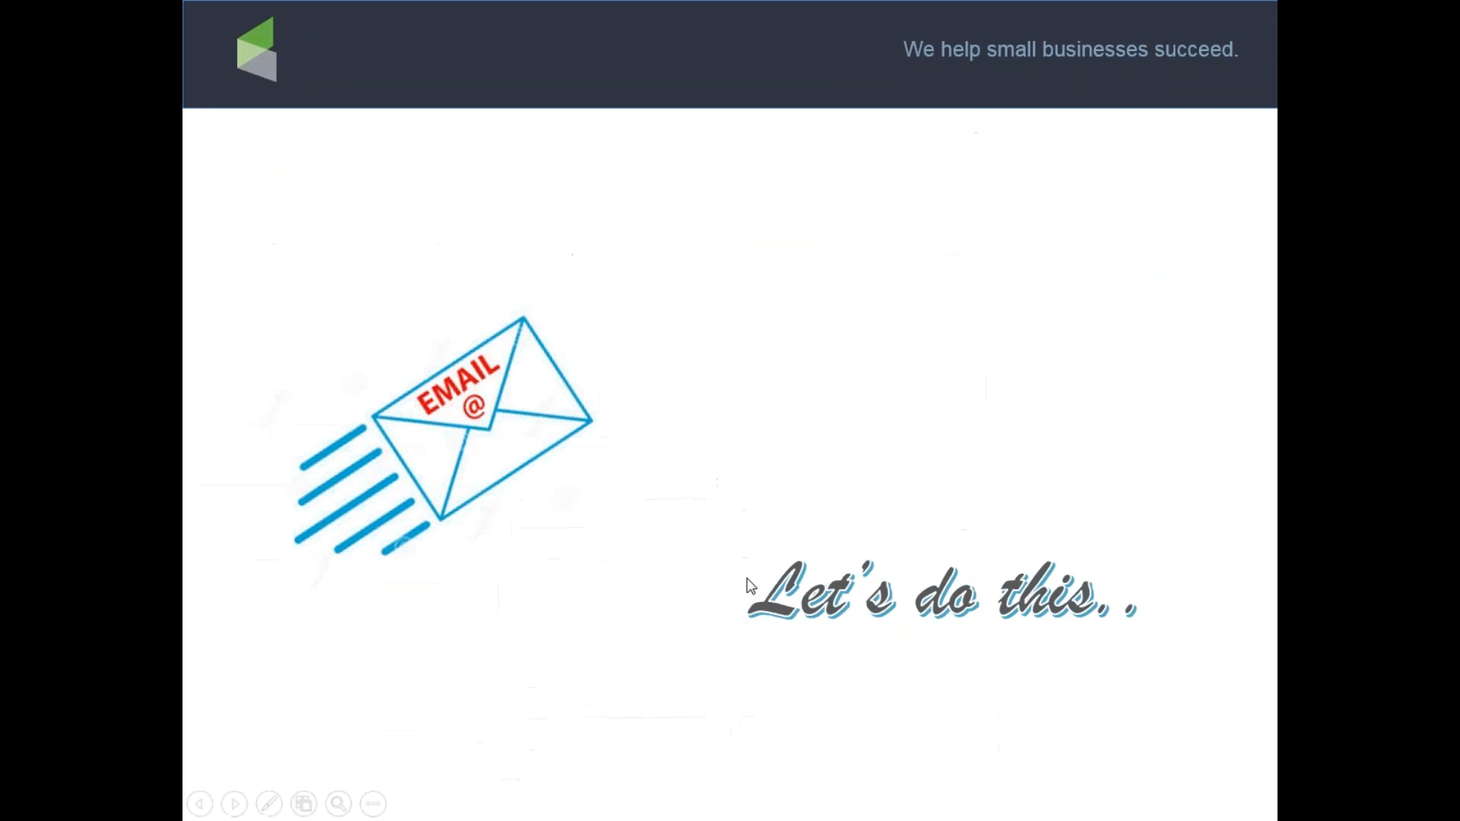
left_click(753, 584)
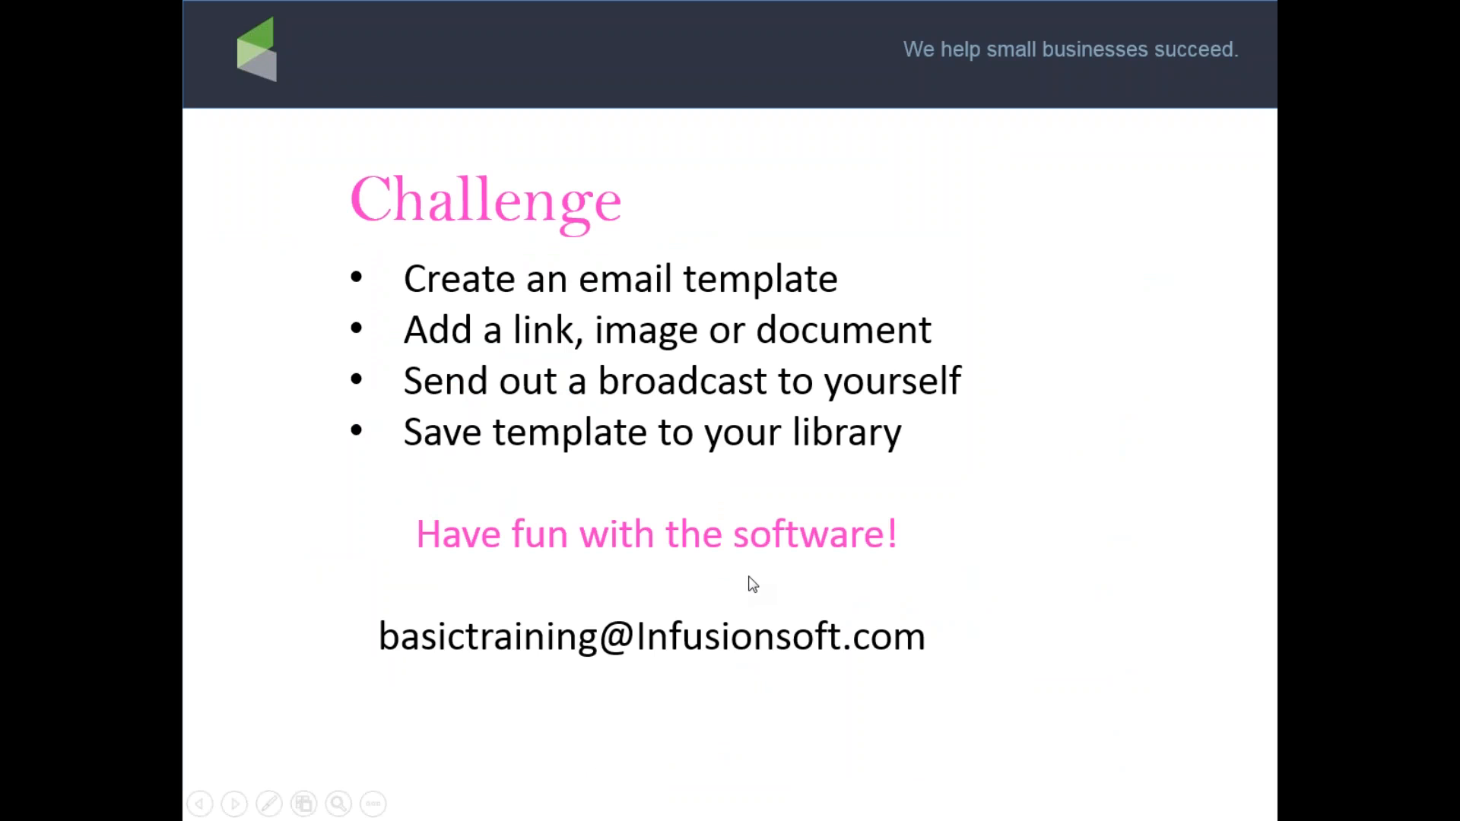